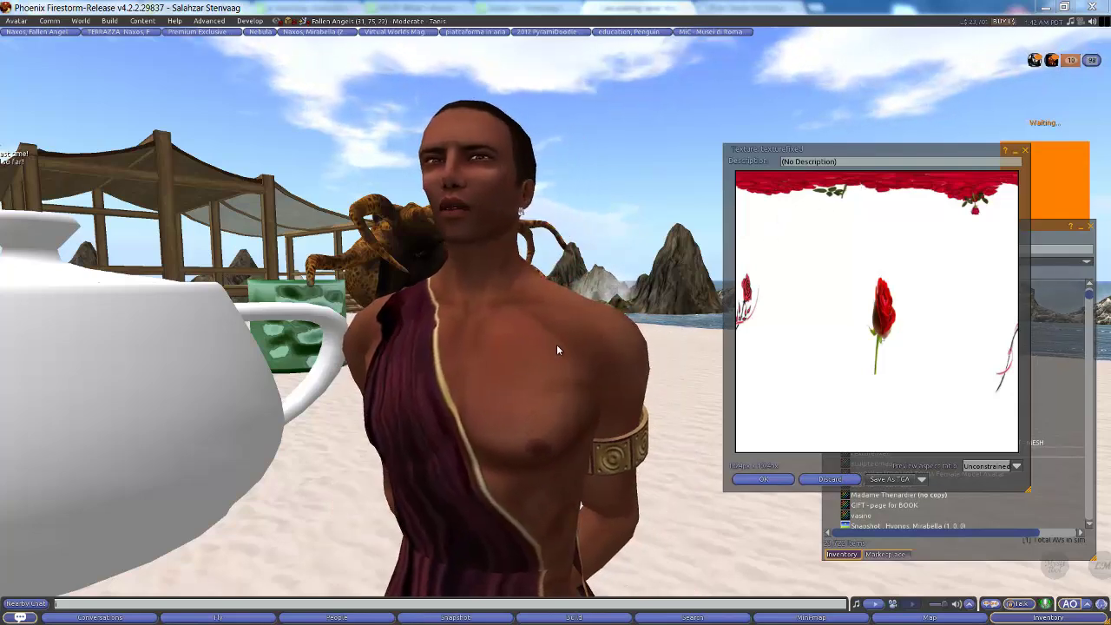
Orbit and turn the view around the rose-textured cup to inspect it from other sides
key(Escape)
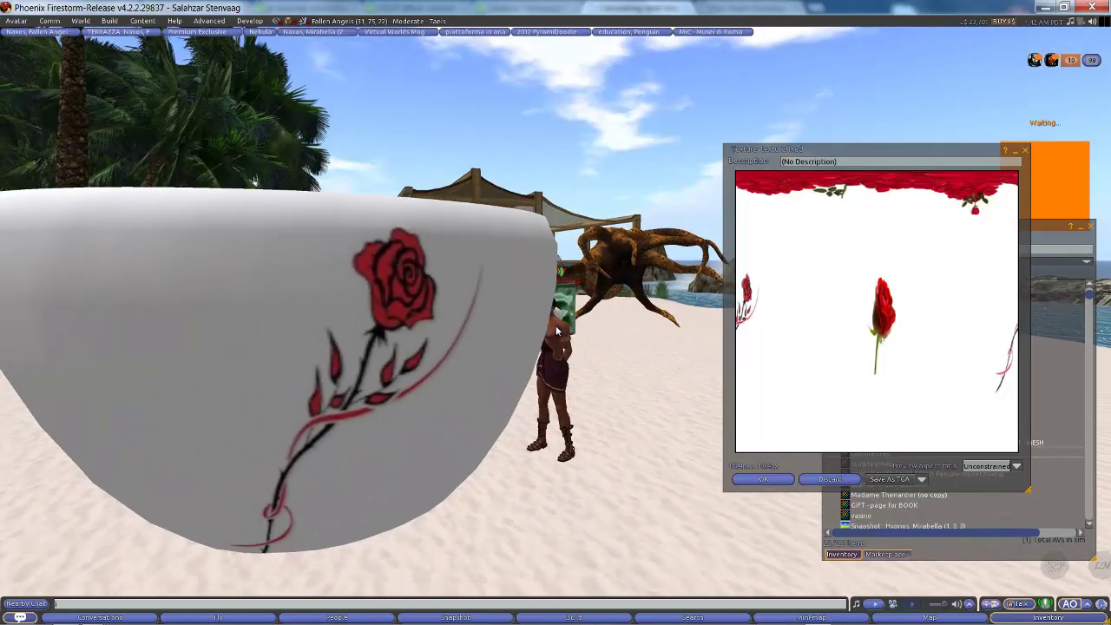
alt+click(556, 330)
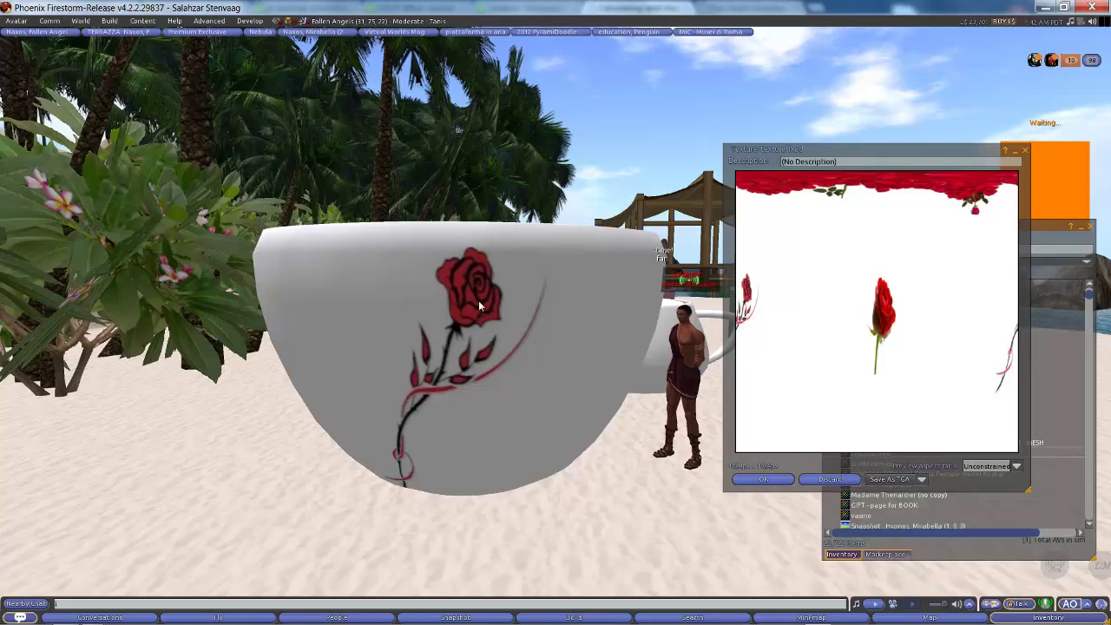
mouse_move(572, 327)
alt+mouse_down()
mouse_move(555, 324)
mouse_move(579, 348)
mouse_move(555, 326)
alt+mouse_up()
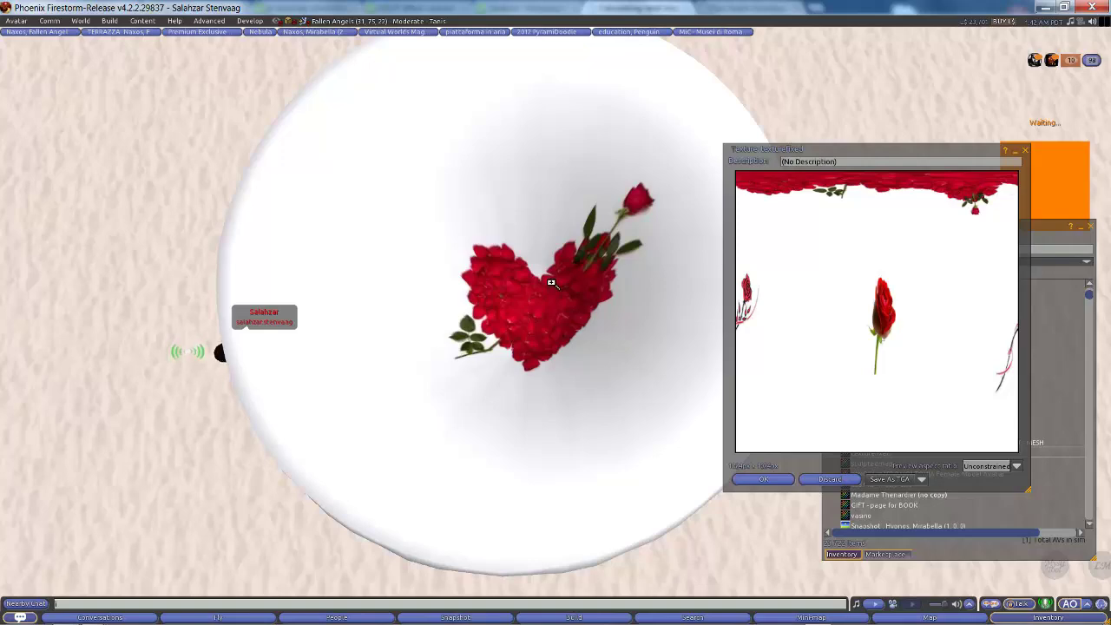
key(Escape)
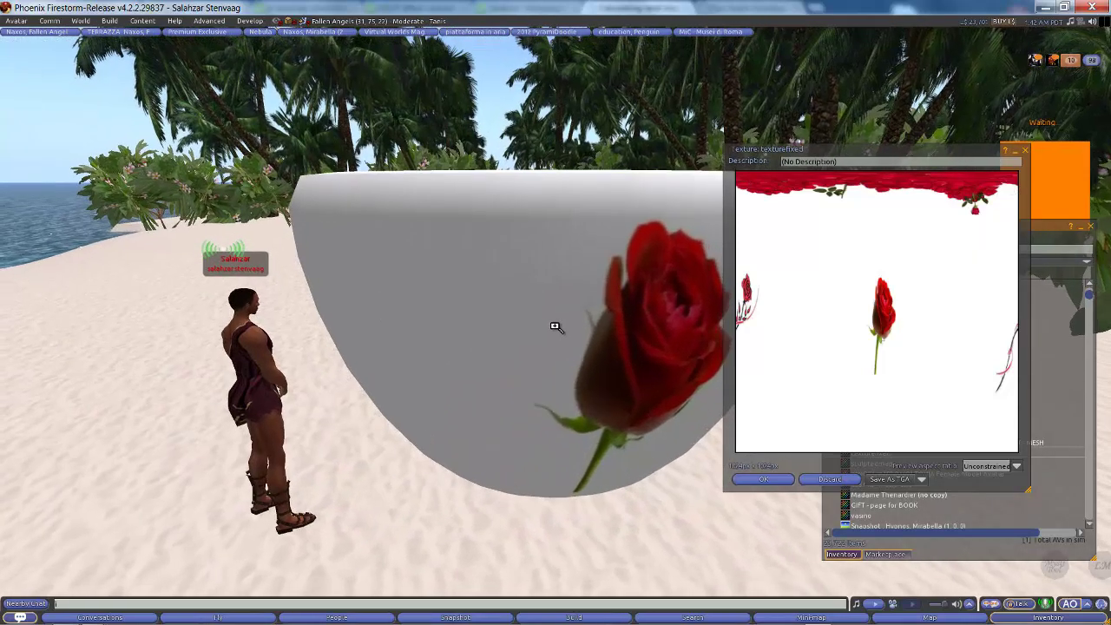
key(Left)
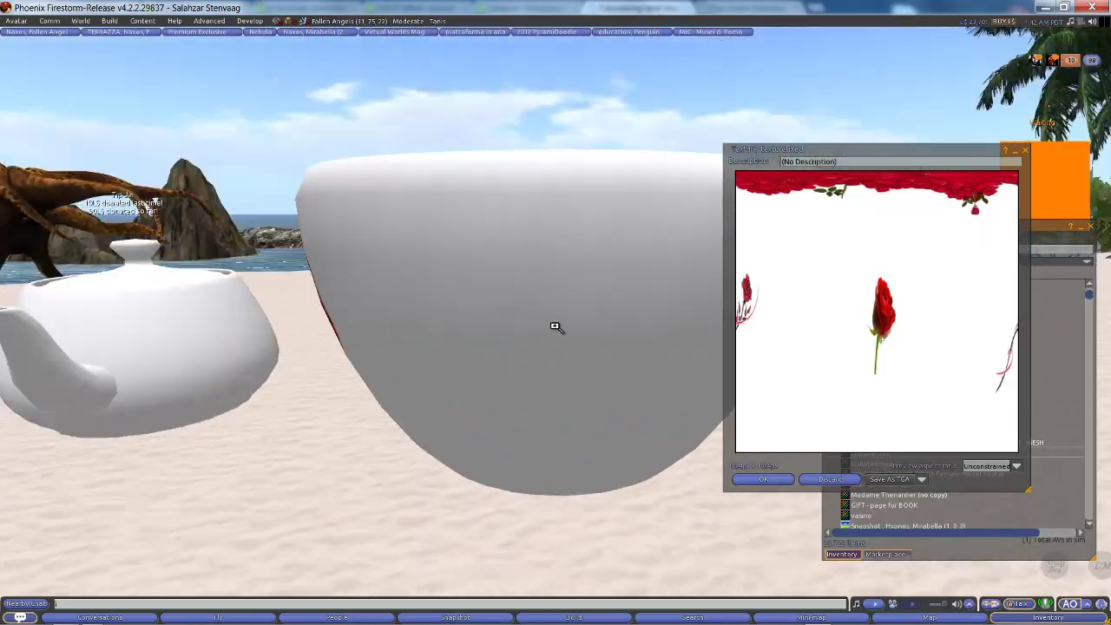
key(Left)
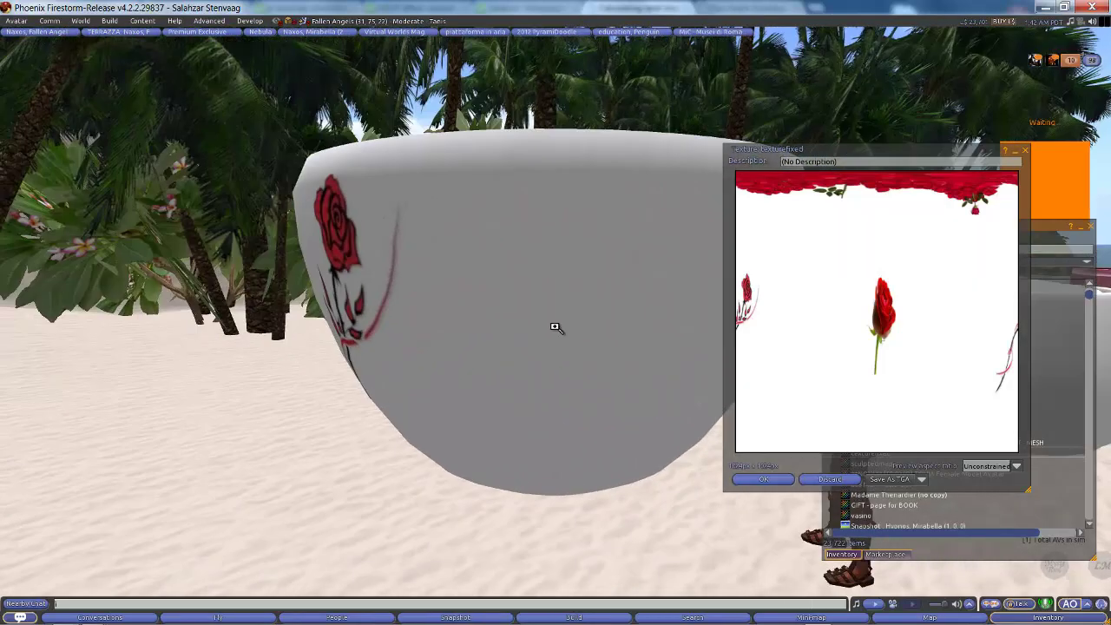
scroll(555, 327, down, 5)
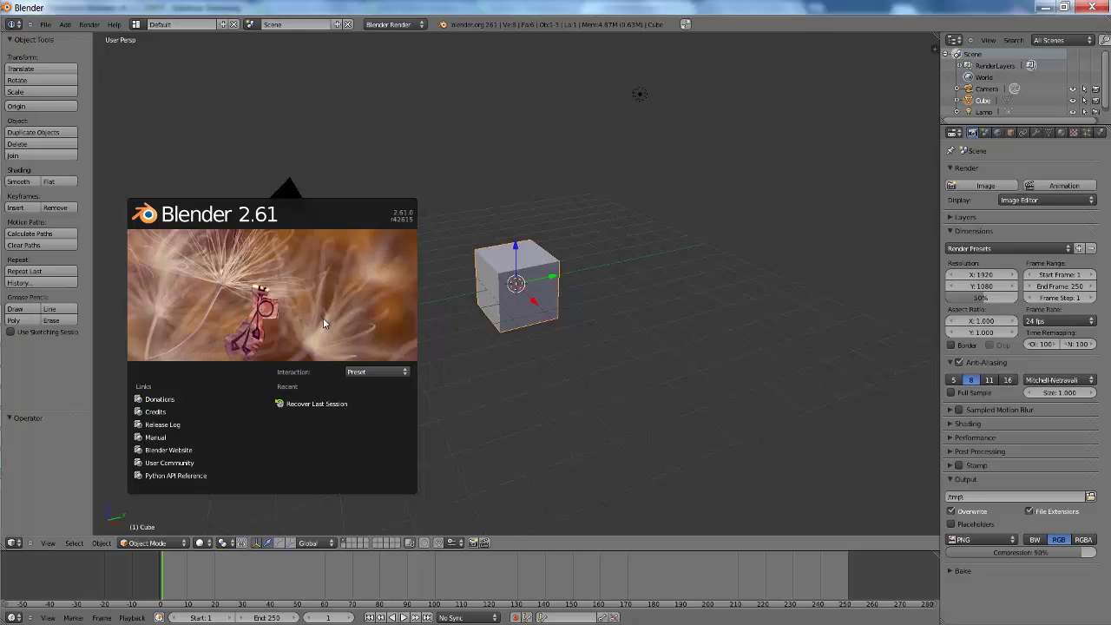
Close the splash screen and delete the default cube
click(280, 328)
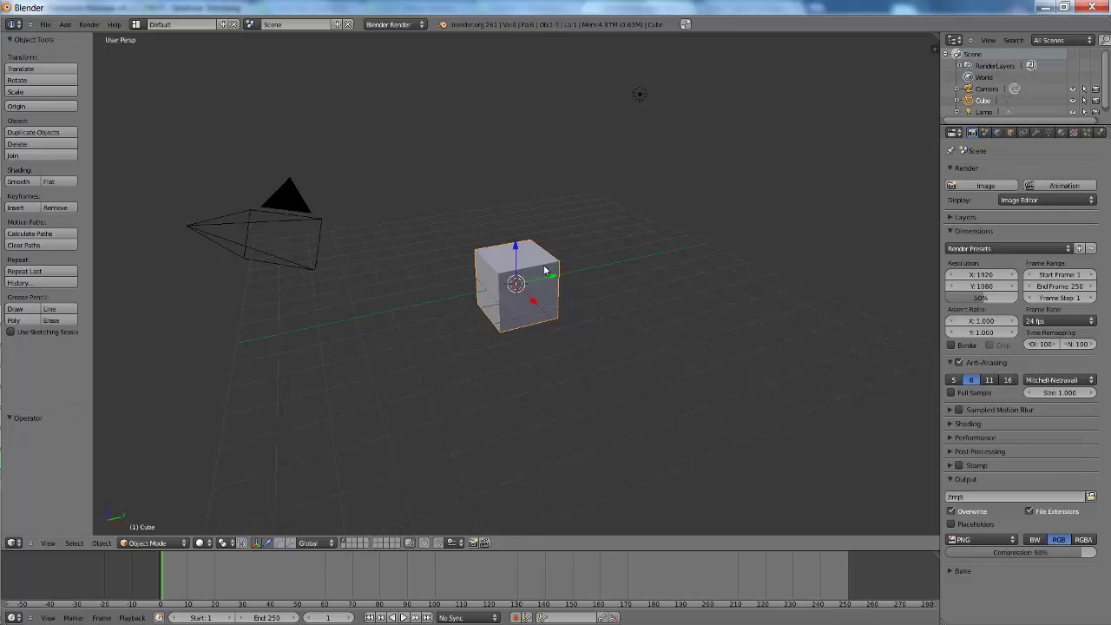
key(x)
click(527, 270)
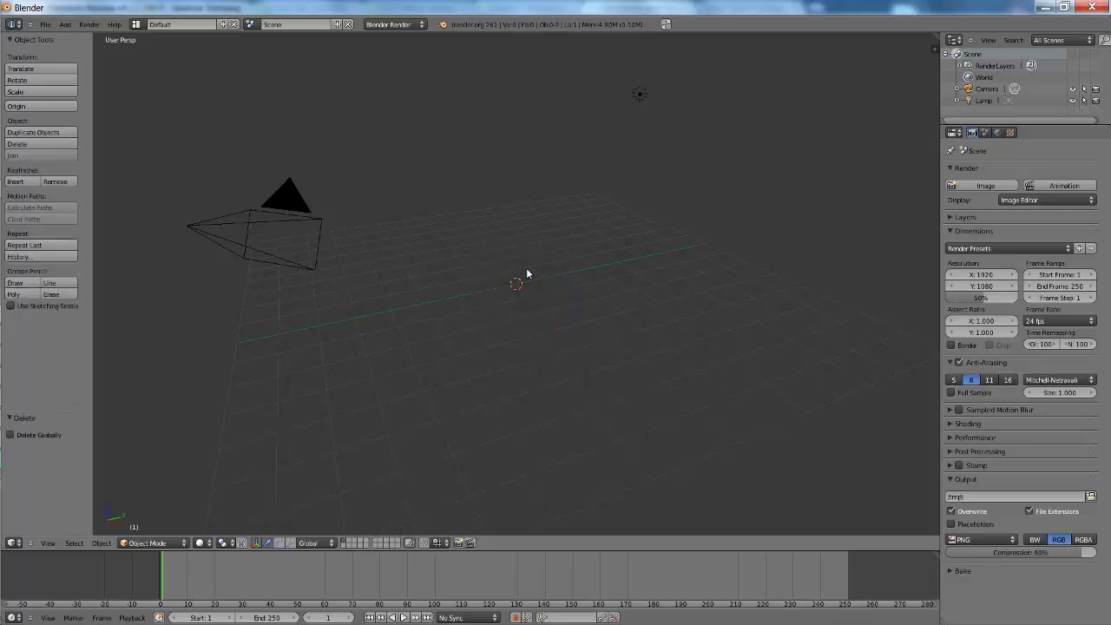
Add a UV-mapped cylinder at the scene centre and zoom in on it
click(64, 24)
mouse_move(73, 36)
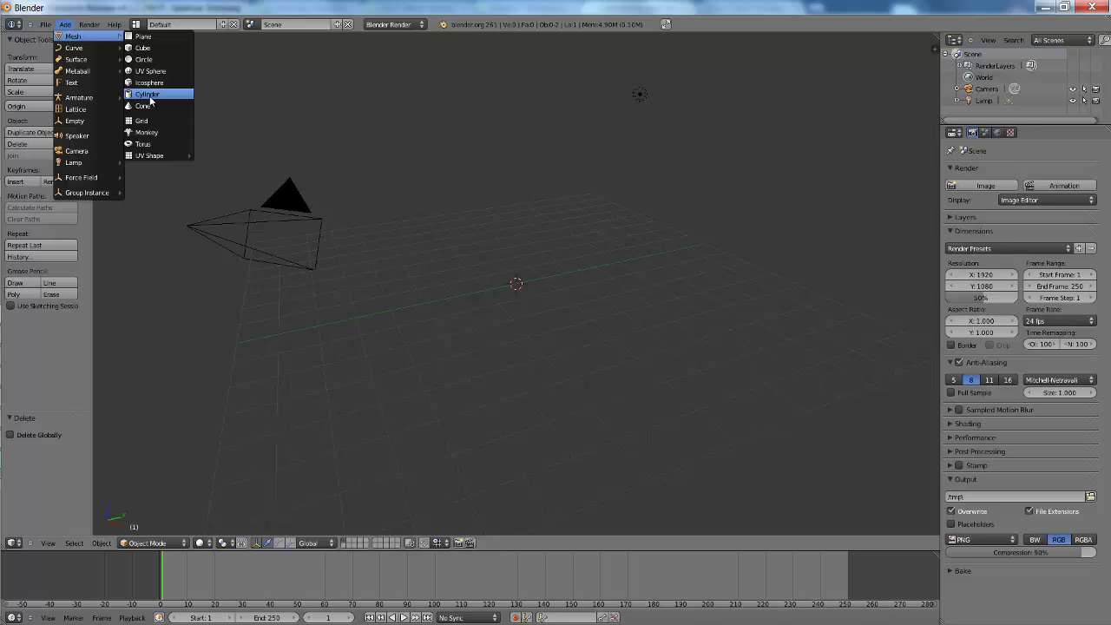
mouse_move(149, 155)
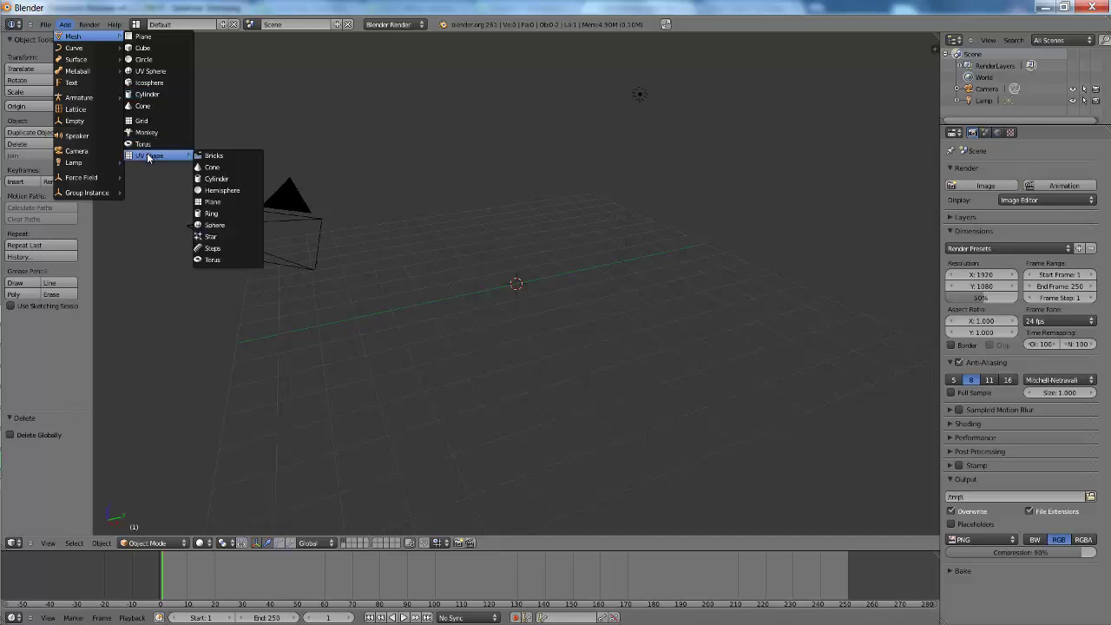
click(217, 178)
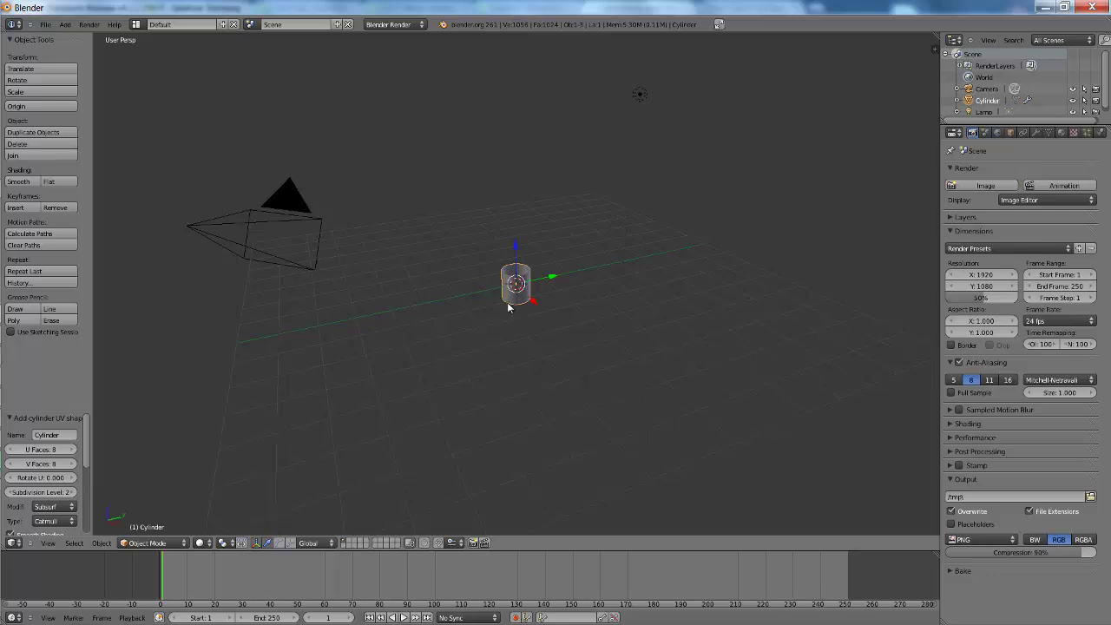
scroll(508, 307, up, 3)
scroll(507, 307, up, 2)
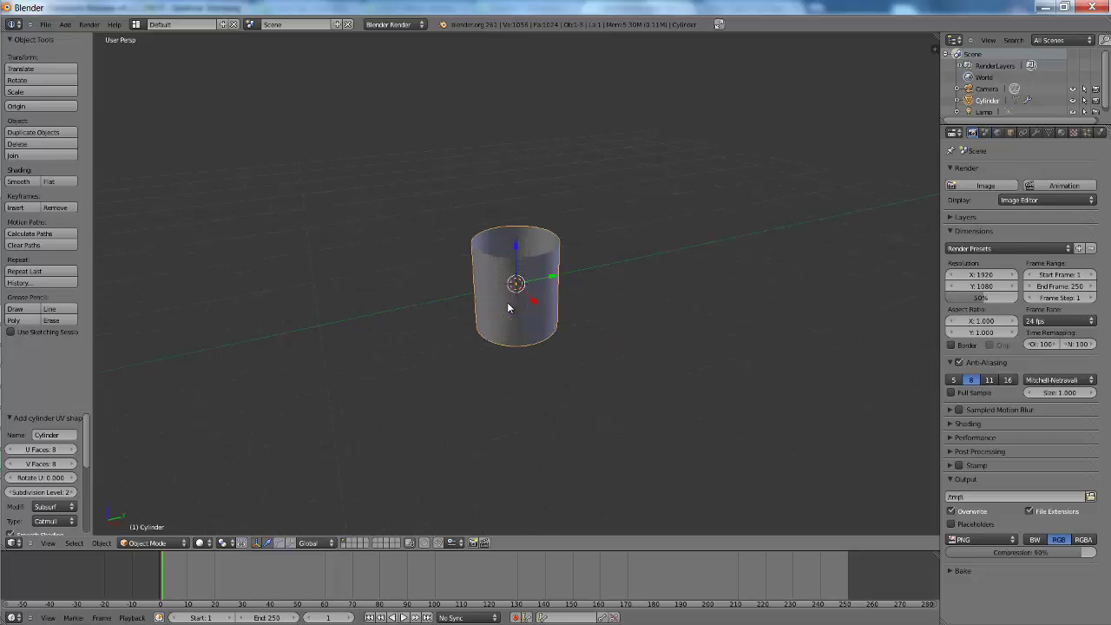
scroll(507, 307, up, 2)
scroll(508, 307, up, 3)
In Edit Mode, collapse the cylinder's top loop to a single point and sink it down along Z
key(Tab)
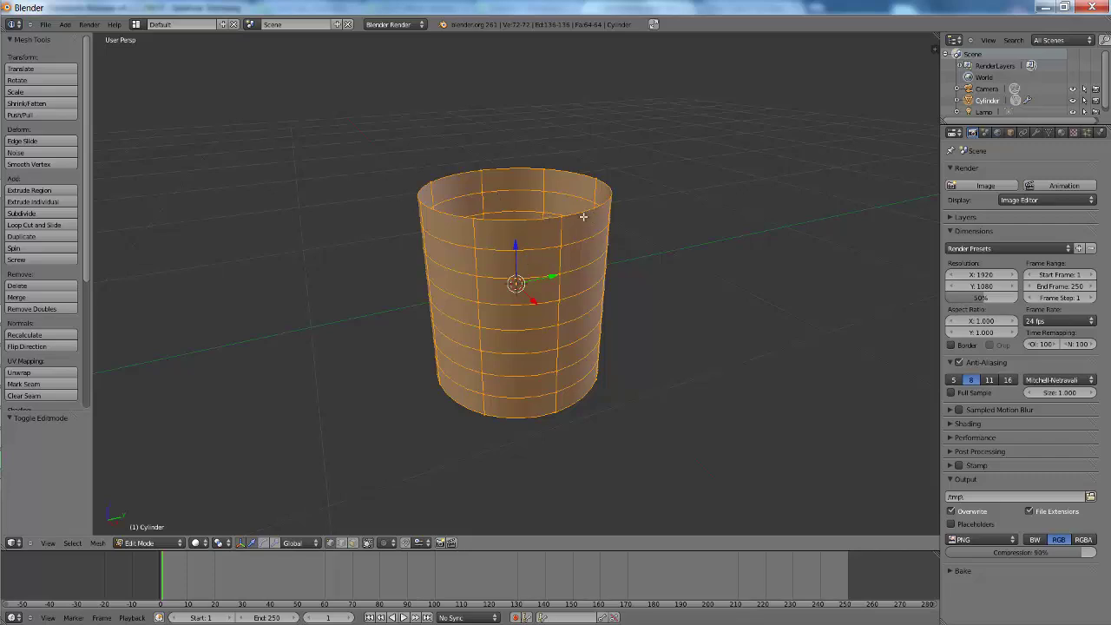
alt+right_click(583, 213)
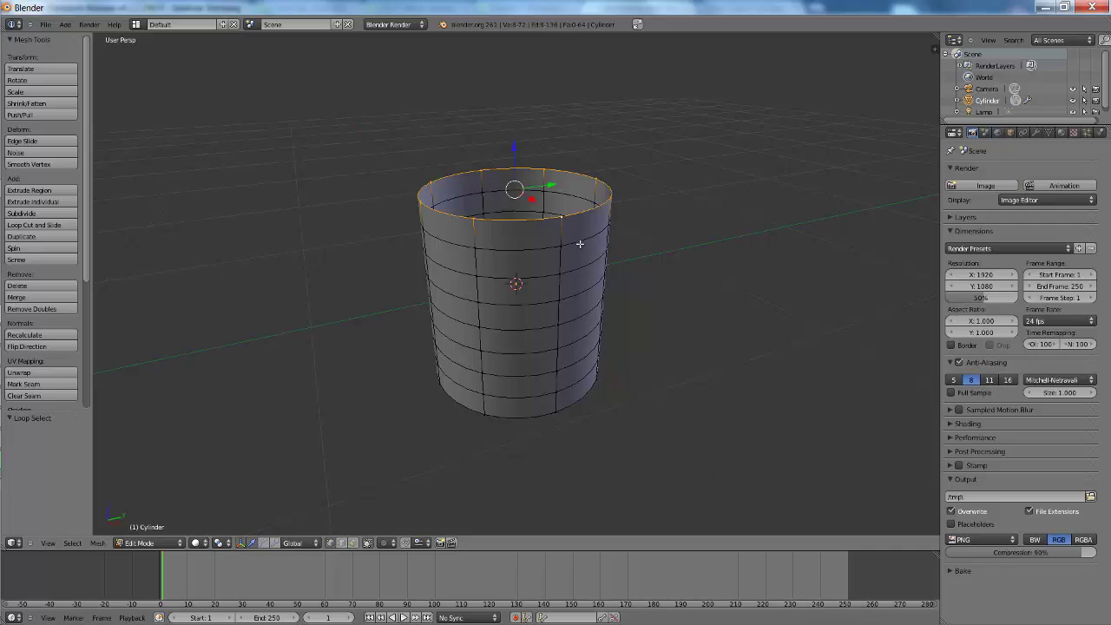
key(s)
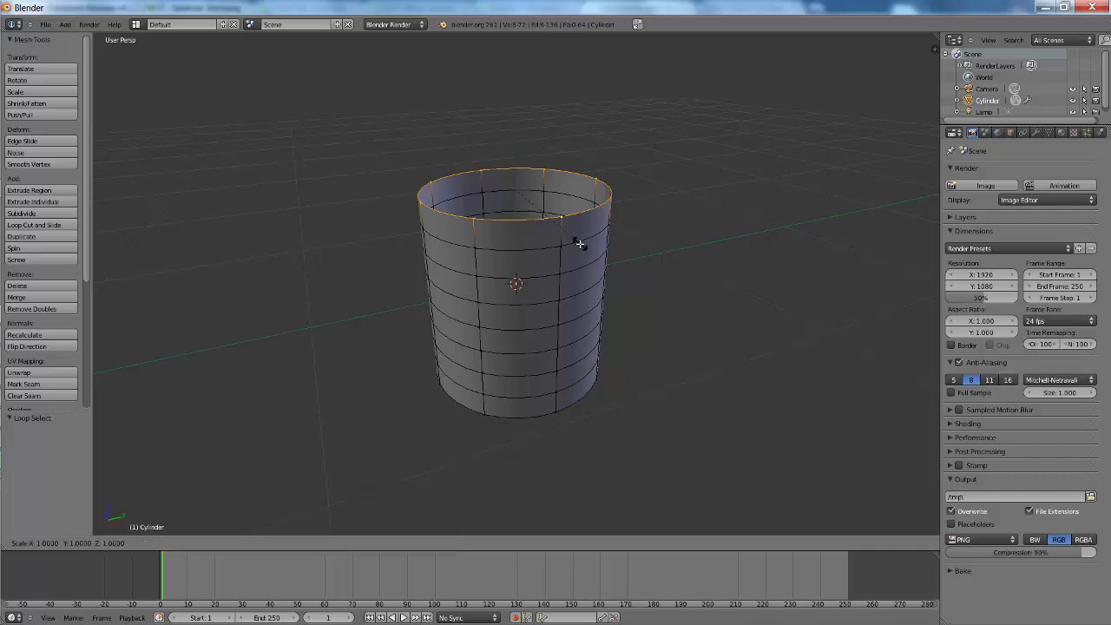
key(0)
key(Return)
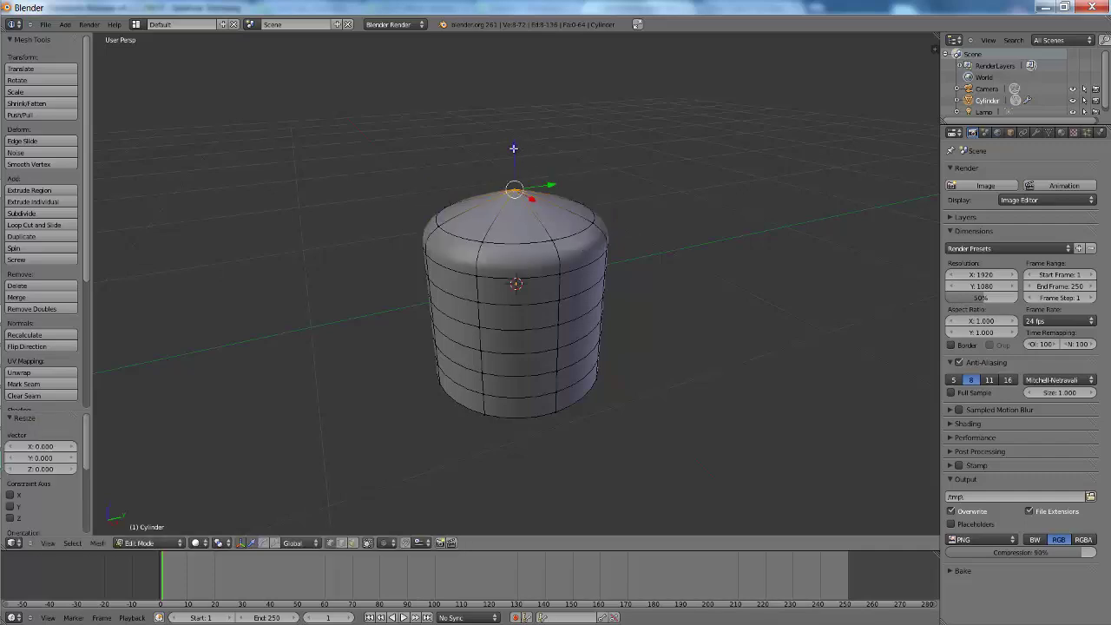
key(g)
key(z)
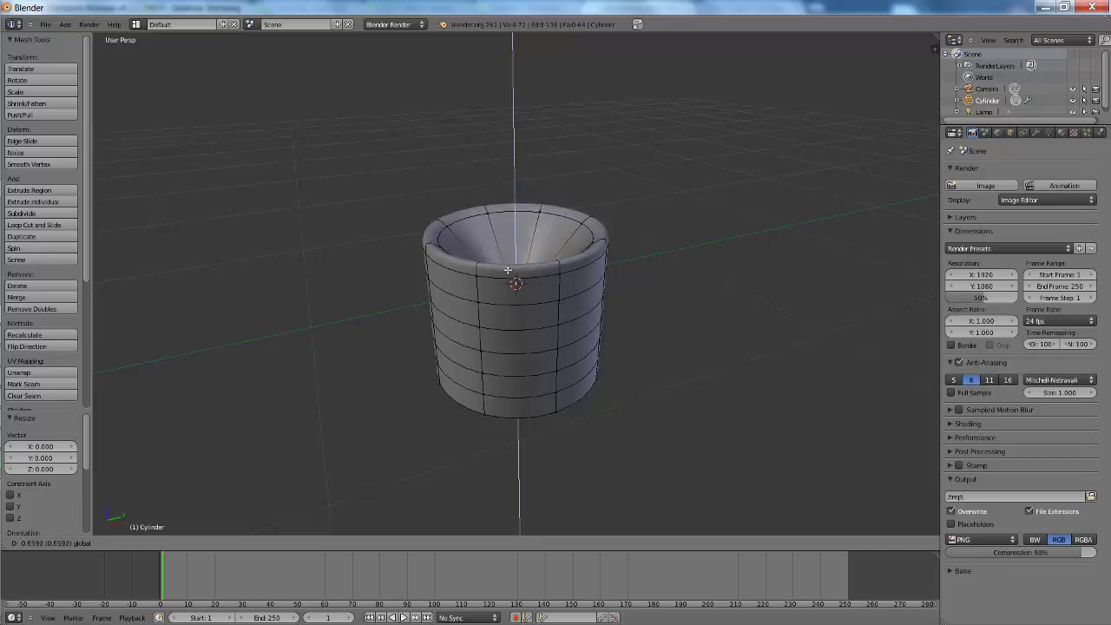
click(508, 270)
Shrink the top rim loop slightly inward and lower it along Z into the cup
middle_drag(507, 270, 539, 303)
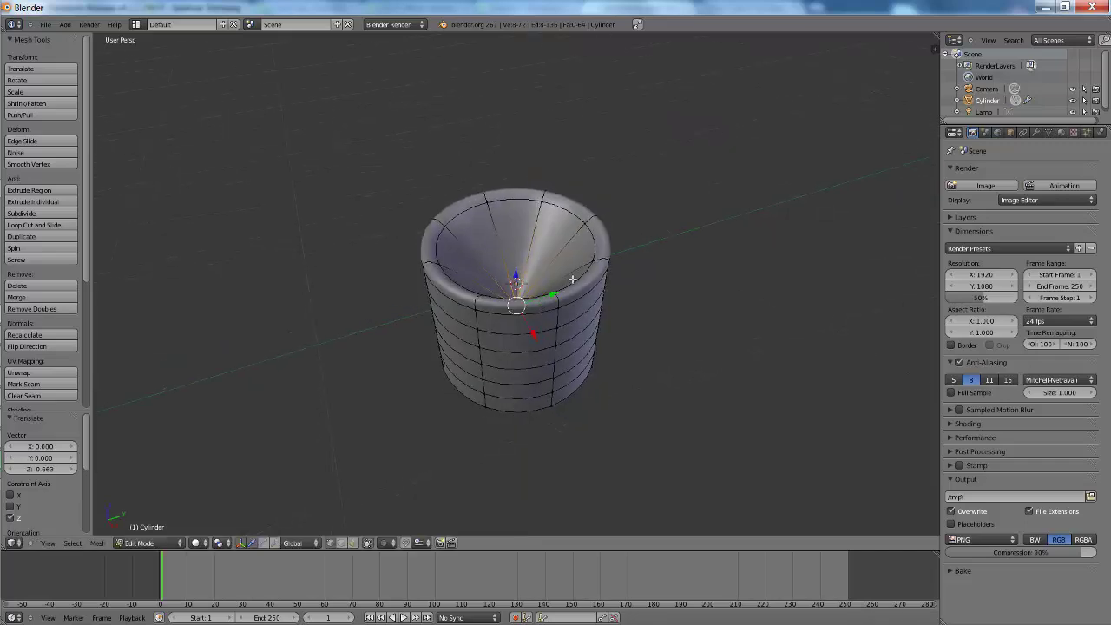
alt+right_click(594, 251)
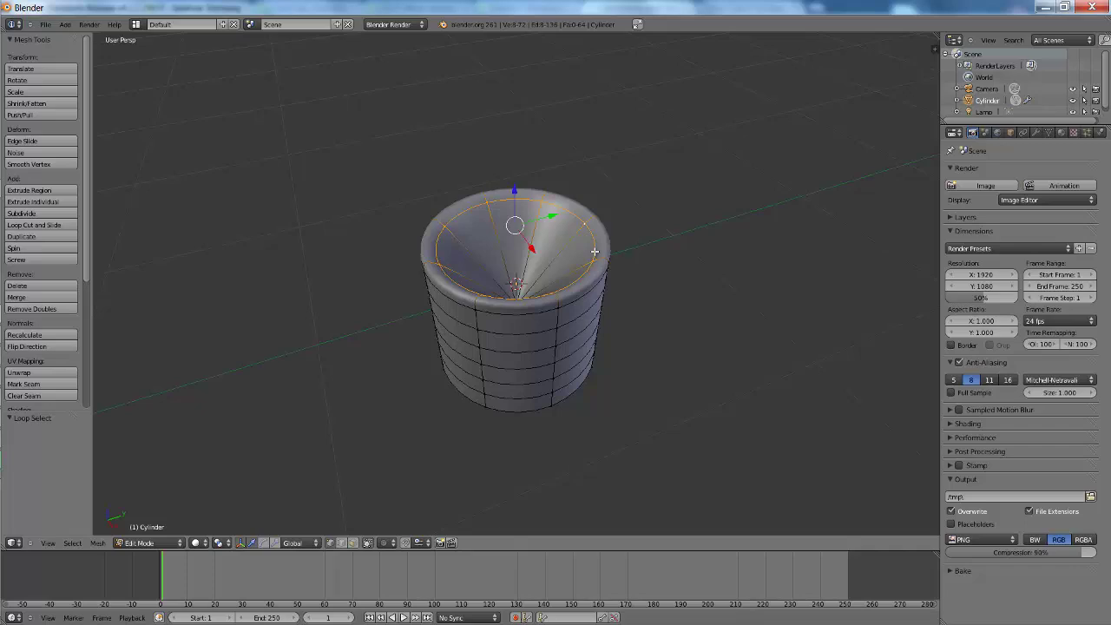
key(s)
click(580, 251)
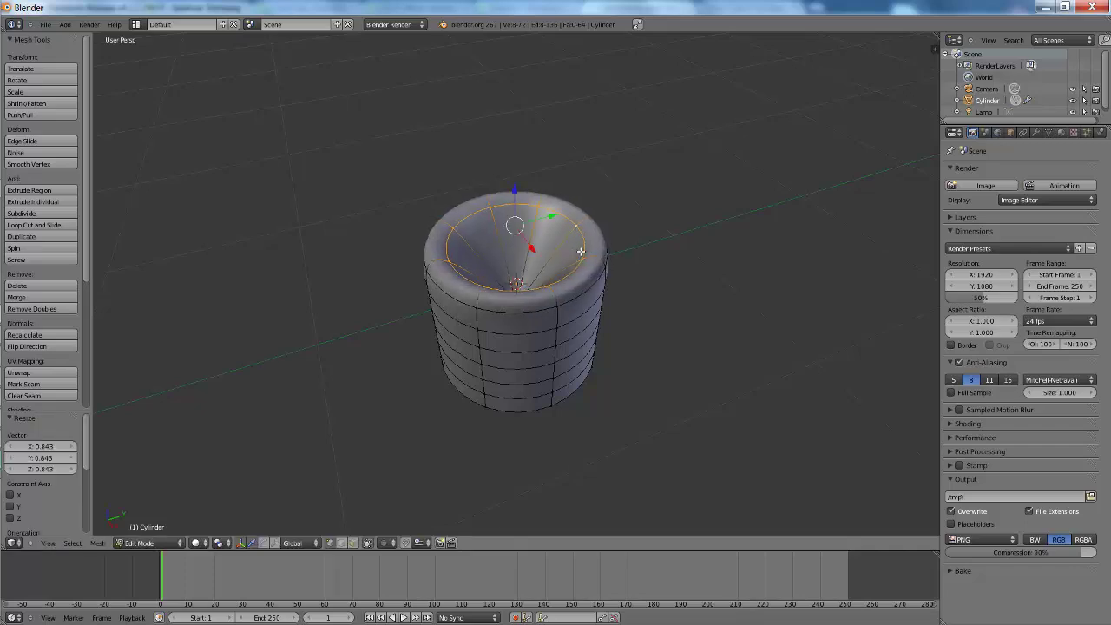
key(g)
key(z)
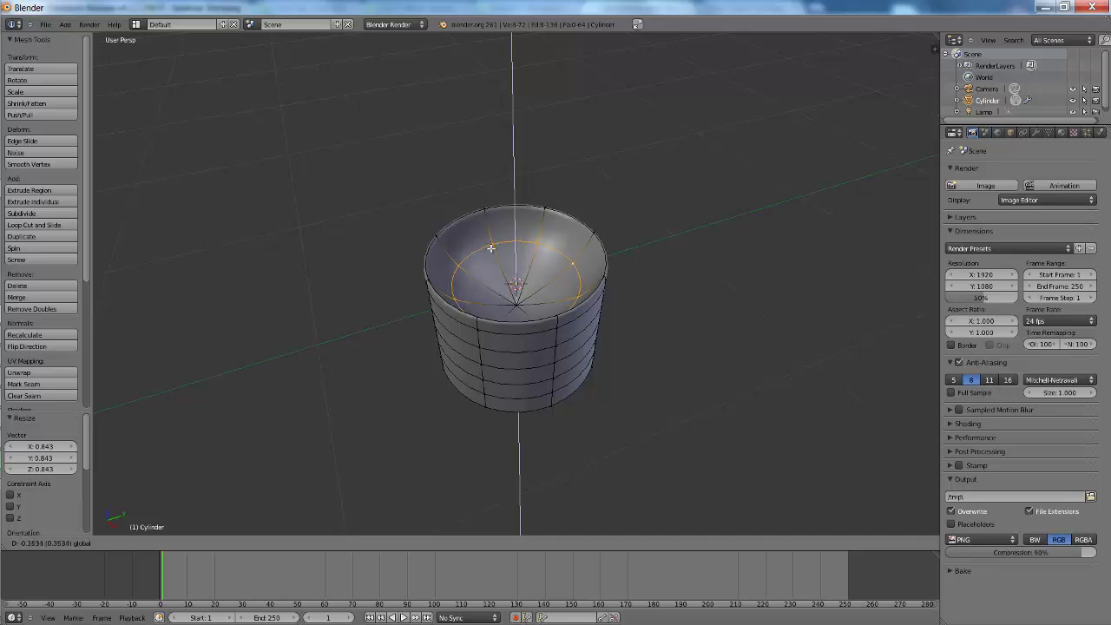
click(529, 272)
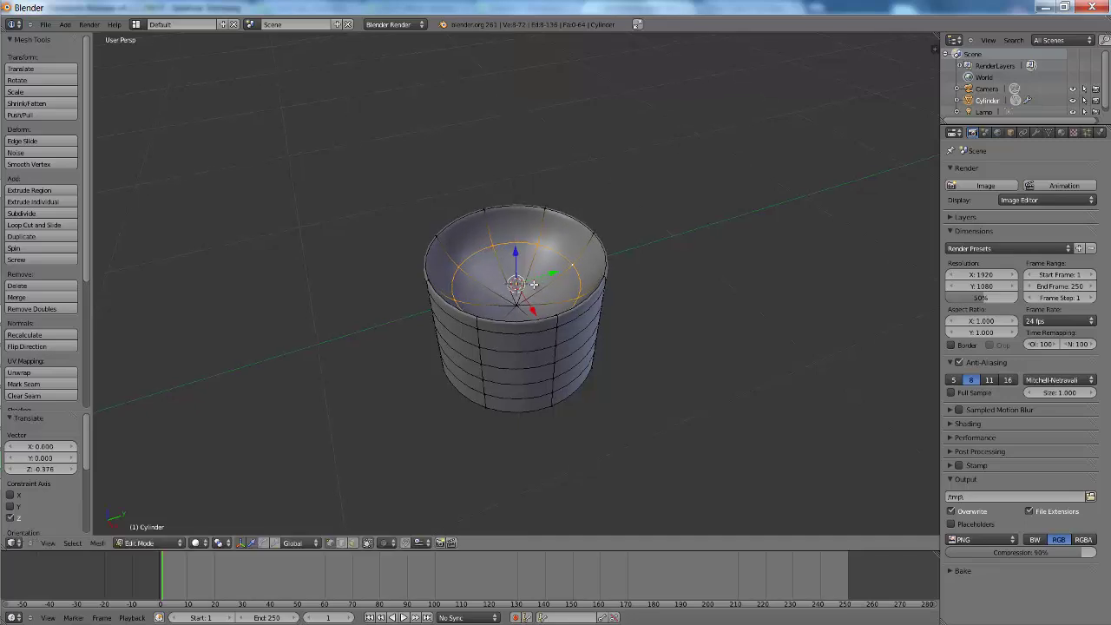
Select the outer rim edge loop and begin scaling it outward into a flared lip
middle_drag(531, 277, 533, 274)
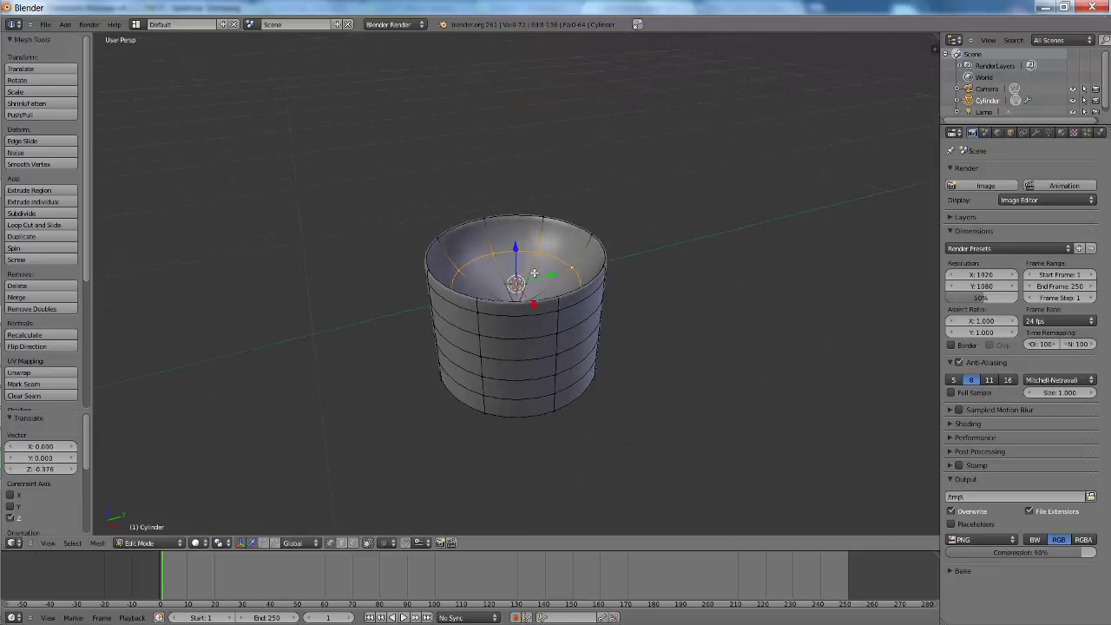
alt+right_click(551, 313)
key(s)
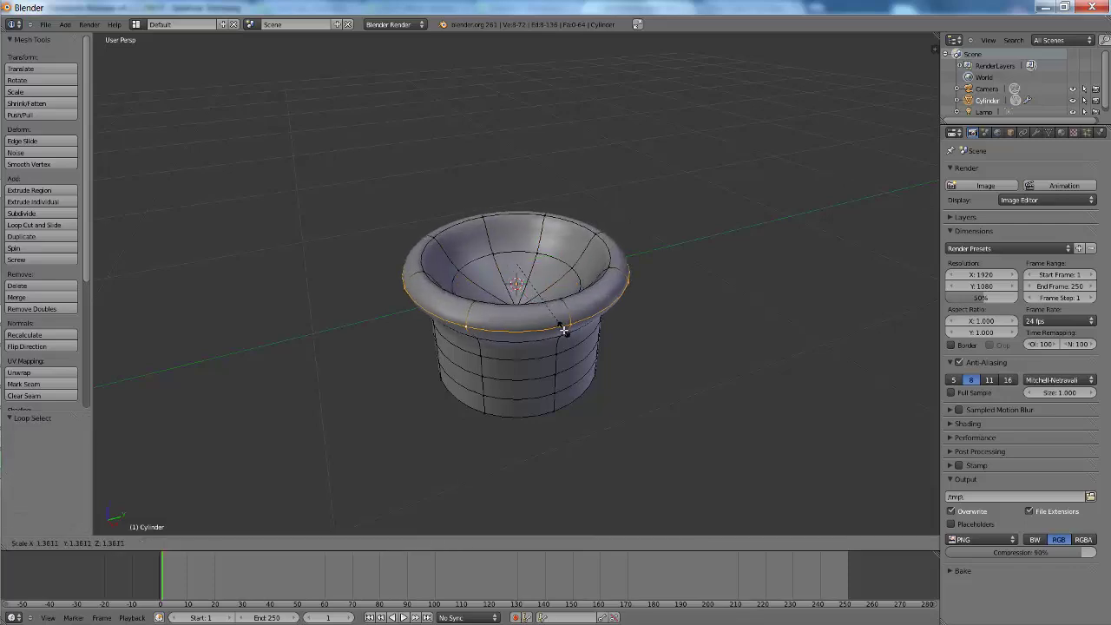
Widen the outer rim to 1.369, then collapse the bottom loop to a point and raise it 0.127
click(539, 368)
mouse_move(539, 368)
middle_down()
mouse_move(558, 298)
mouse_move(551, 388)
middle_up()
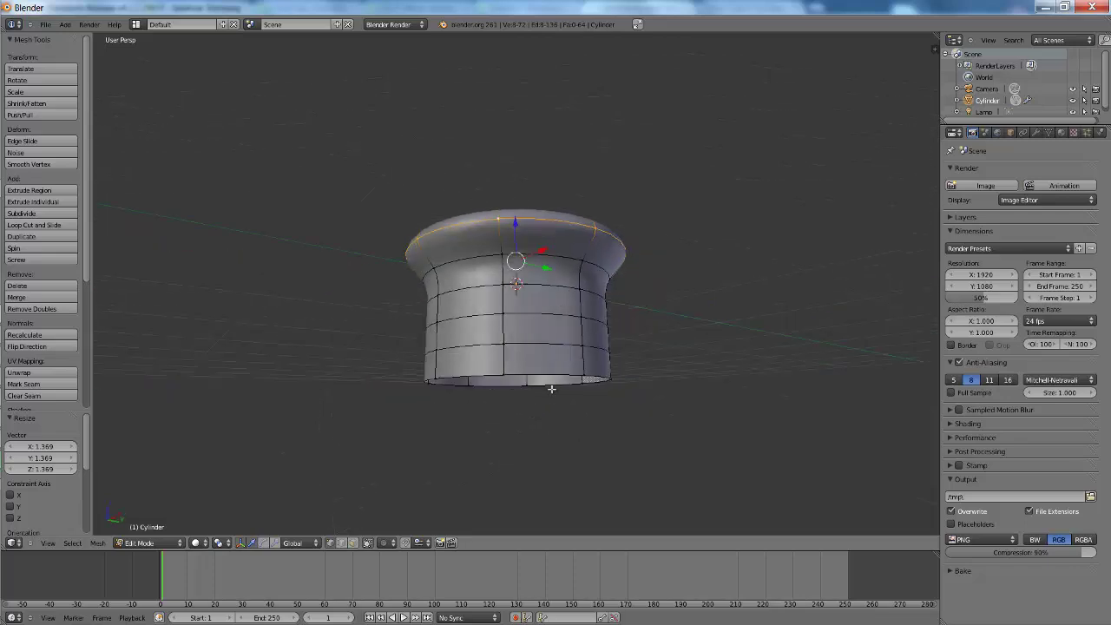
alt+right_click(553, 372)
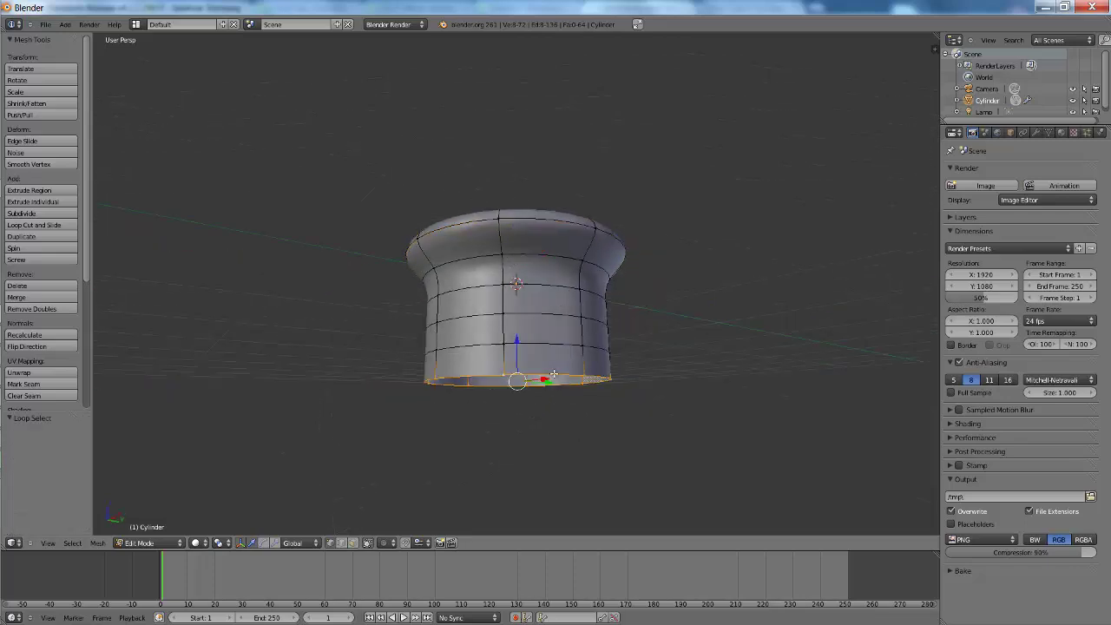
key(s)
key(0)
key(Return)
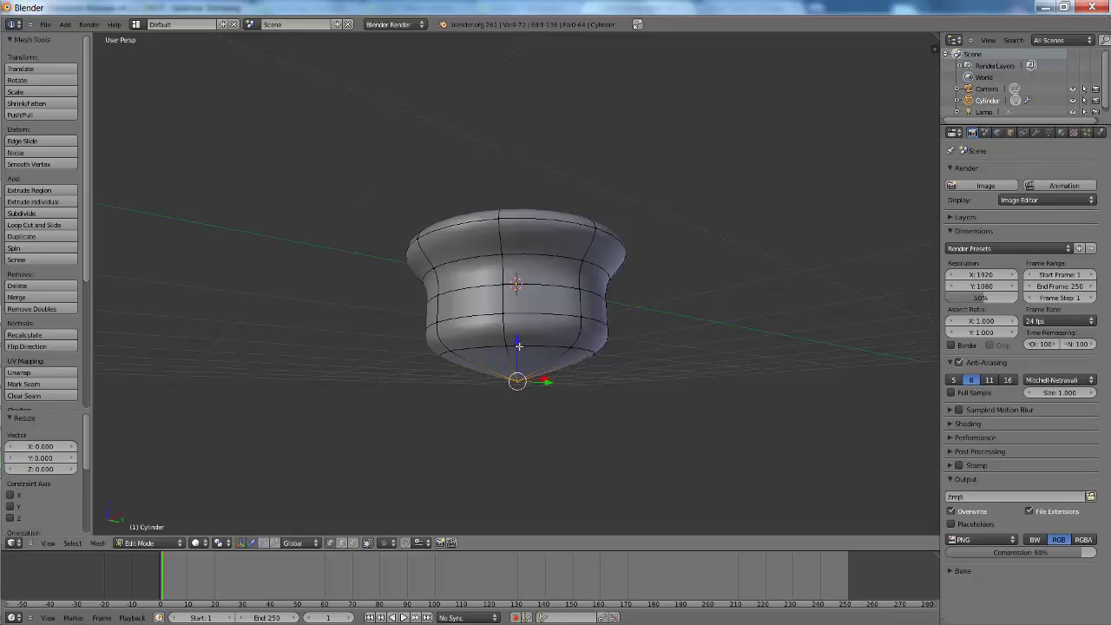
key(g)
key(z)
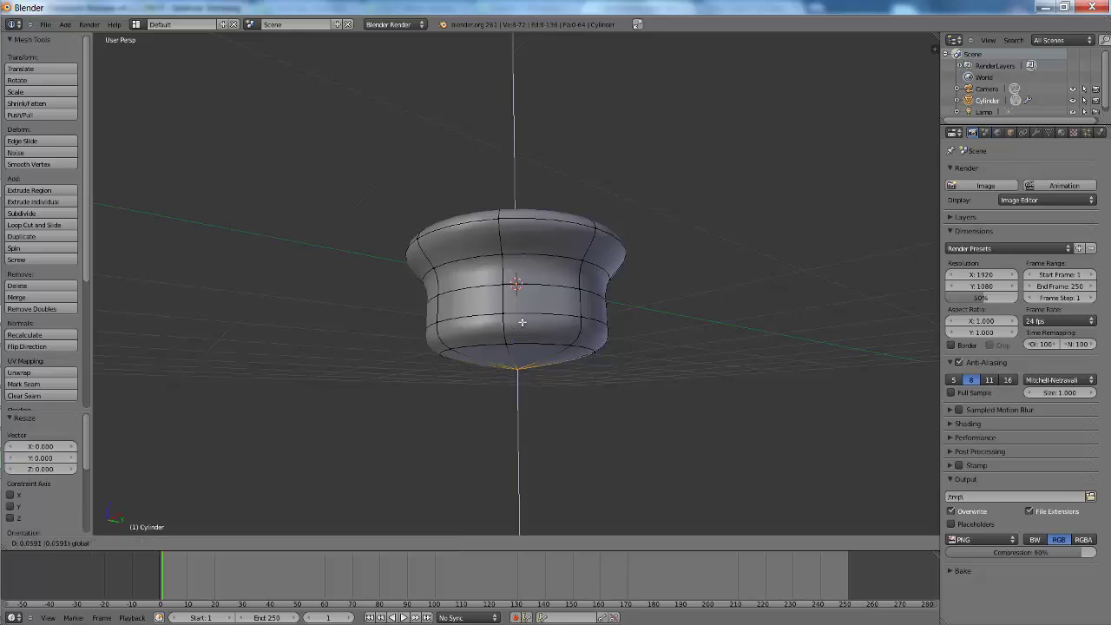
click(524, 314)
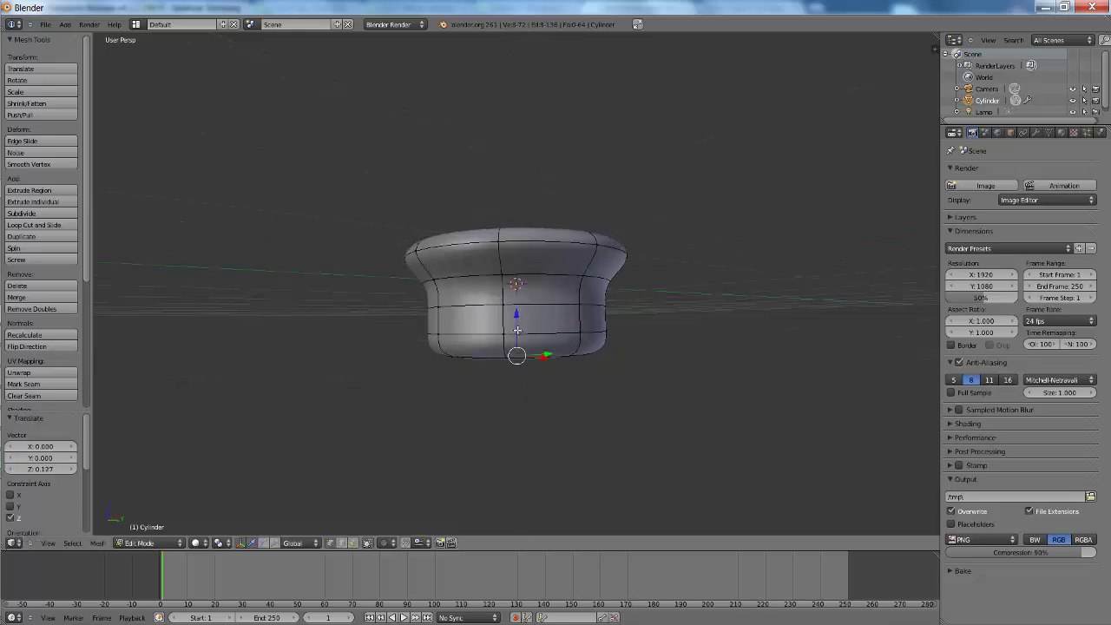
mouse_move(524, 315)
middle_down()
mouse_move(506, 388)
mouse_move(515, 389)
mouse_move(515, 365)
mouse_move(507, 374)
mouse_move(535, 395)
mouse_move(506, 383)
middle_up()
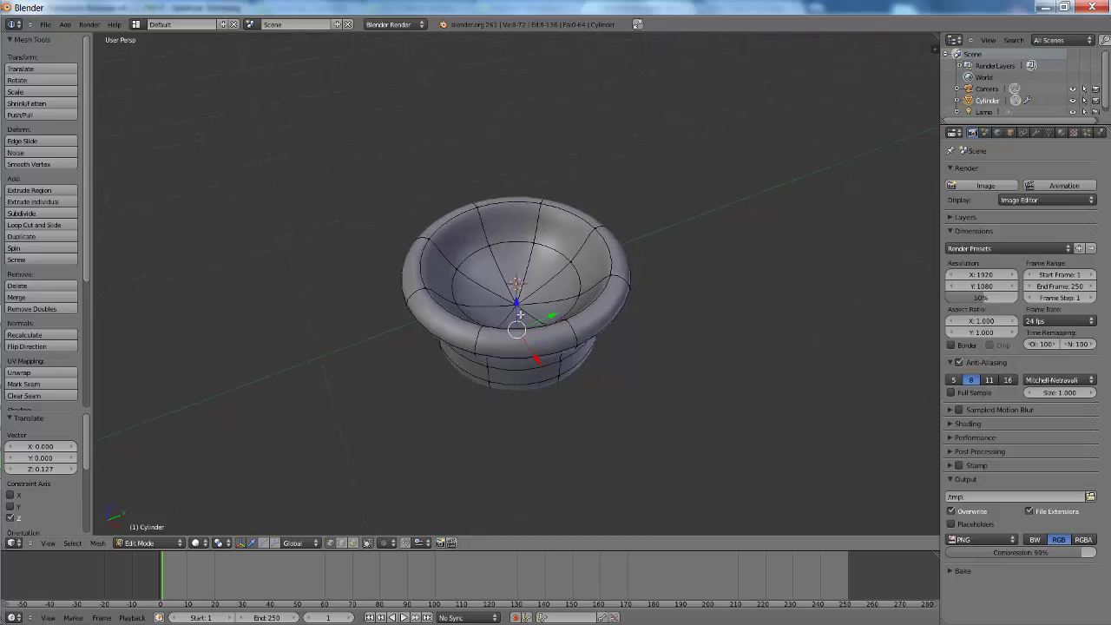
scroll(519, 313, up, 1)
scroll(519, 314, up, 3)
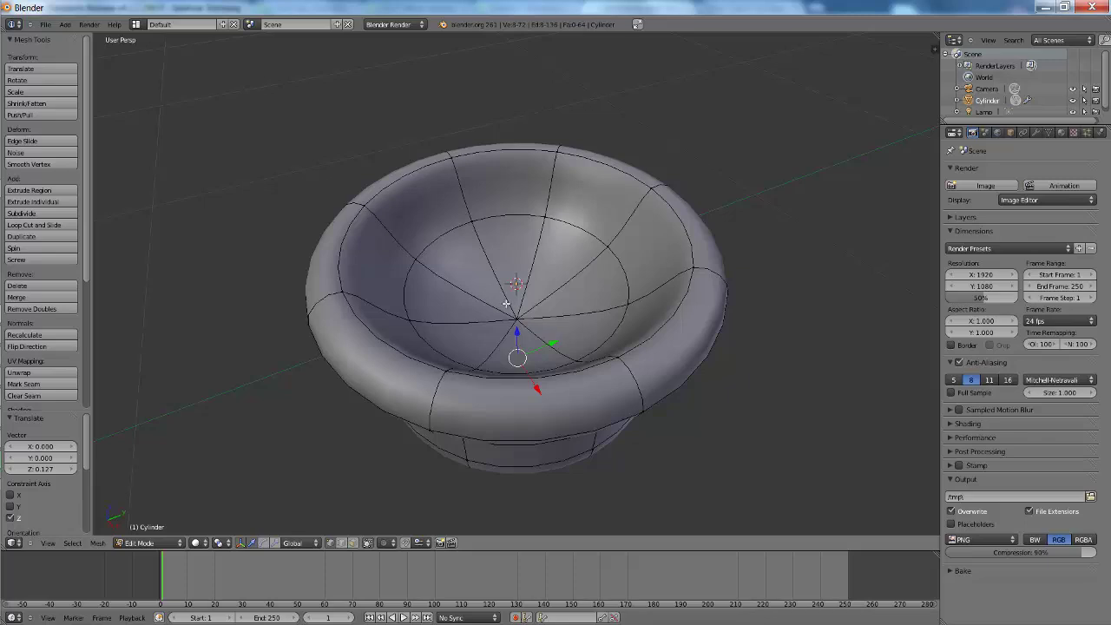
mouse_move(504, 331)
middle_down()
mouse_move(480, 357)
mouse_move(528, 318)
middle_up()
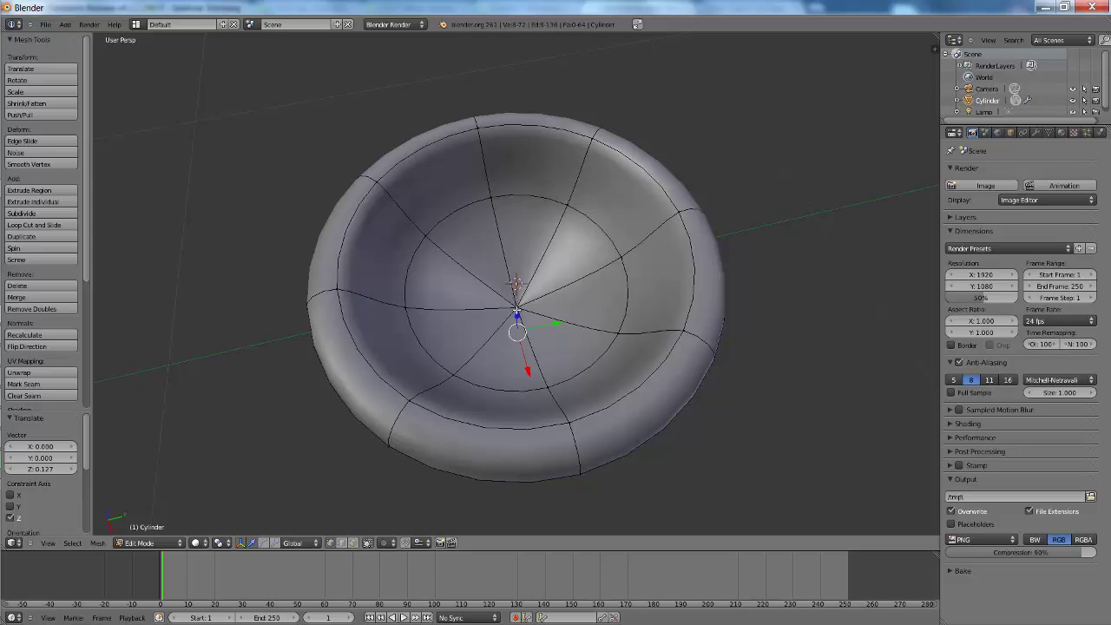
middle_drag(518, 365, 530, 334)
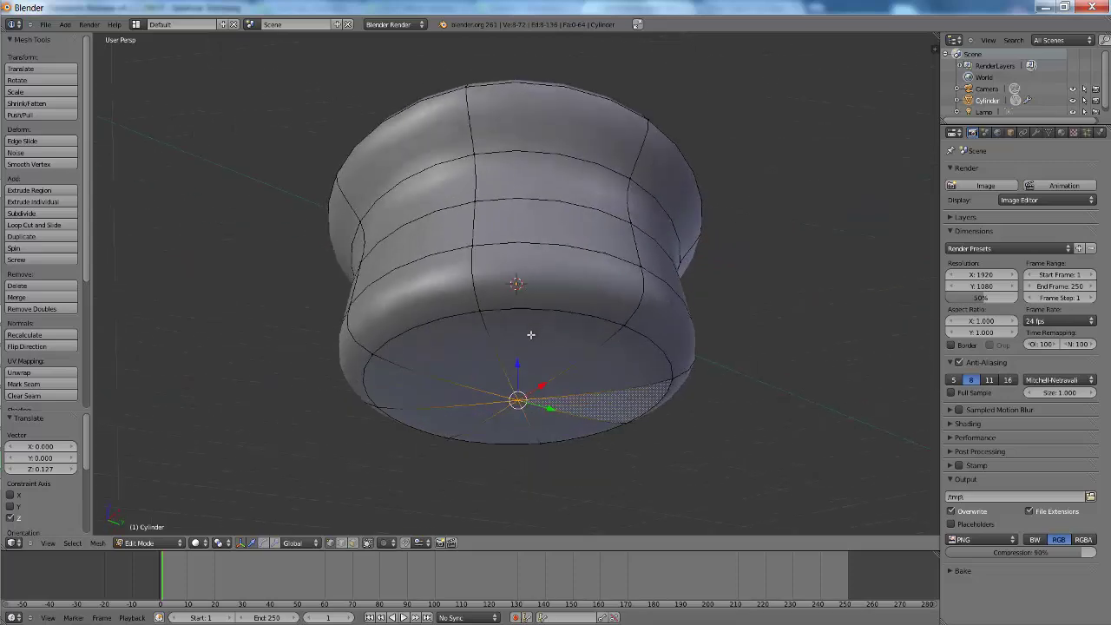
middle_drag(555, 248, 466, 373)
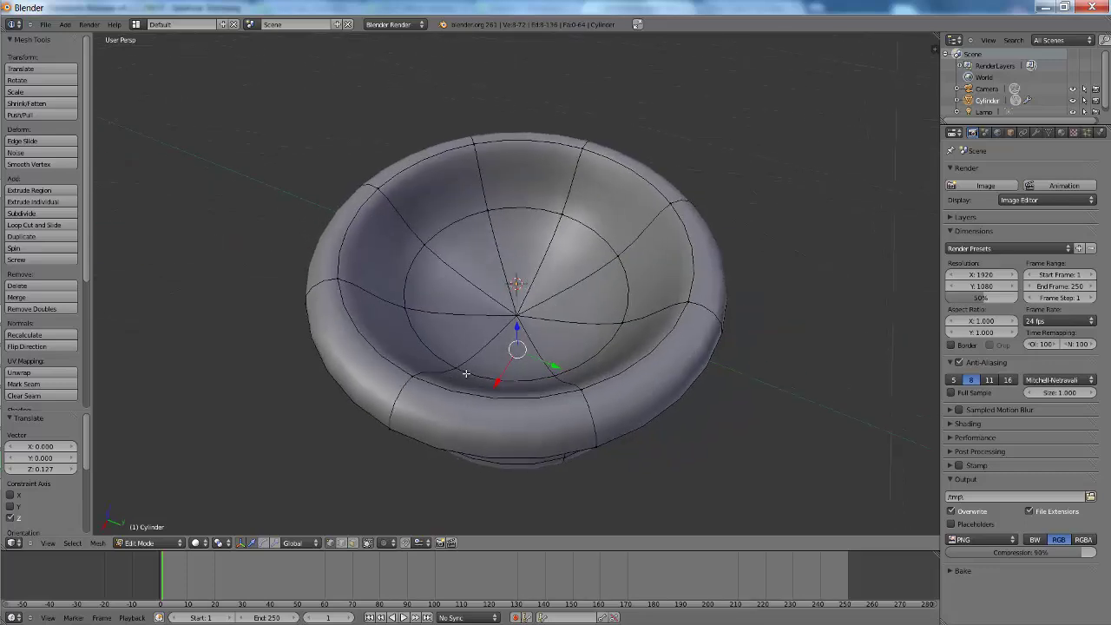
middle_drag(500, 314, 514, 337)
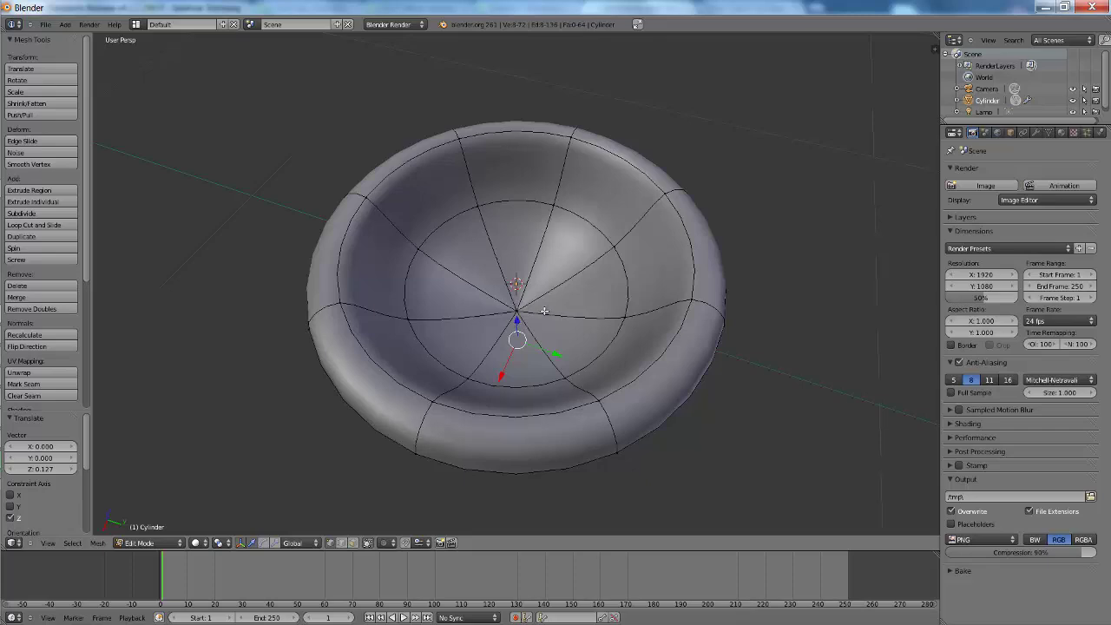
Shade the whole bowl smooth and apply its Subdivision Surface modifier, leaving a 1056-vertex mesh
click(1037, 131)
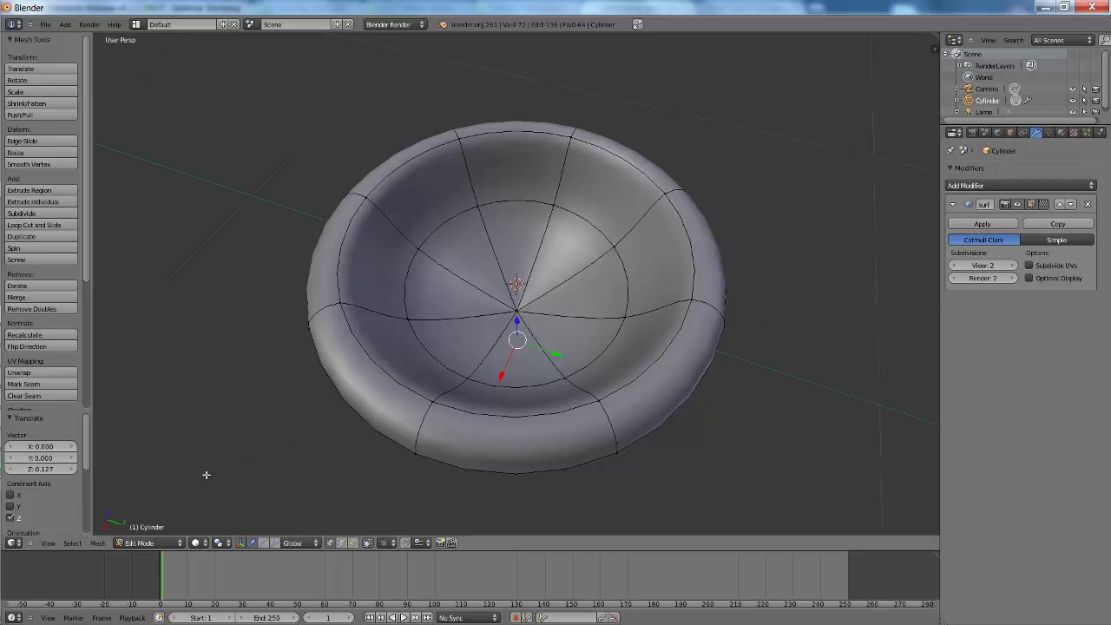
key(Tab)
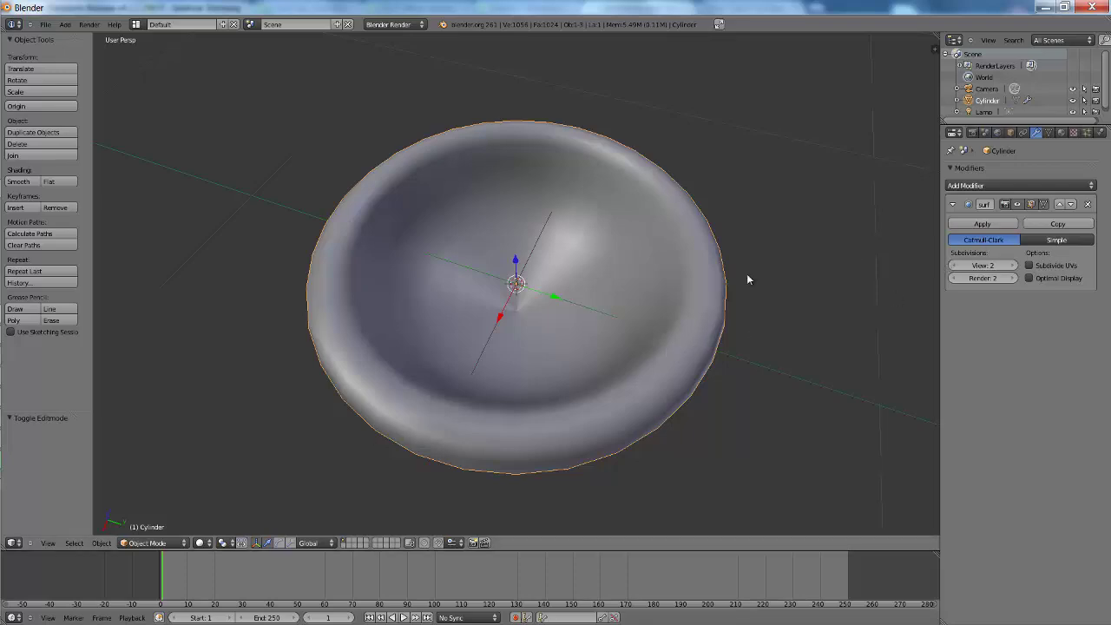
key(Tab)
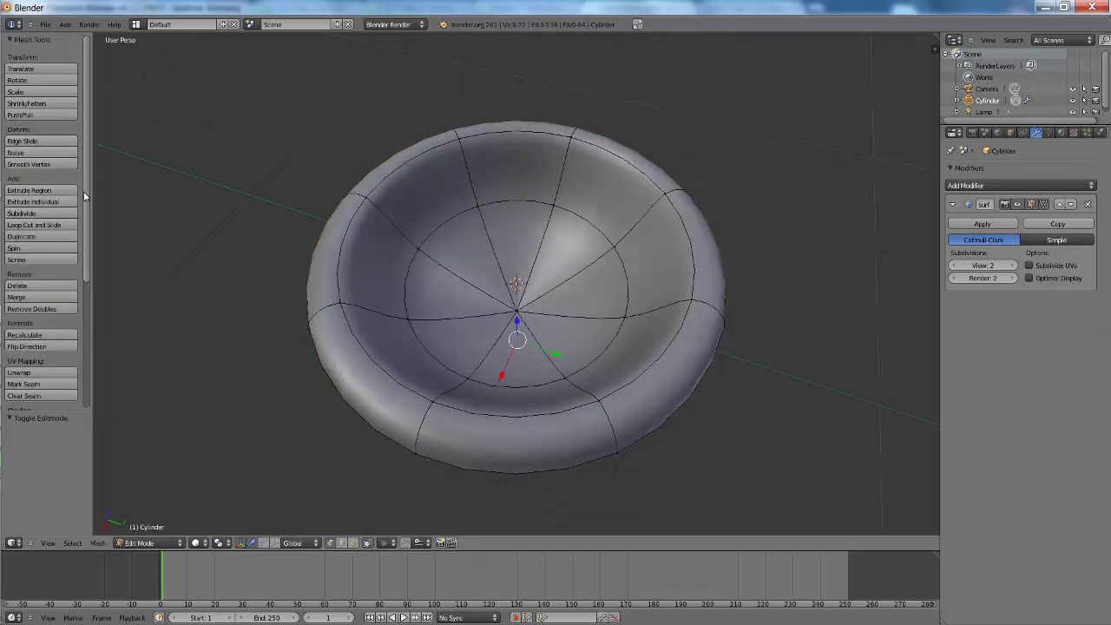
scroll(72, 258, down, 3)
scroll(72, 259, down, 2)
scroll(72, 258, down, 1)
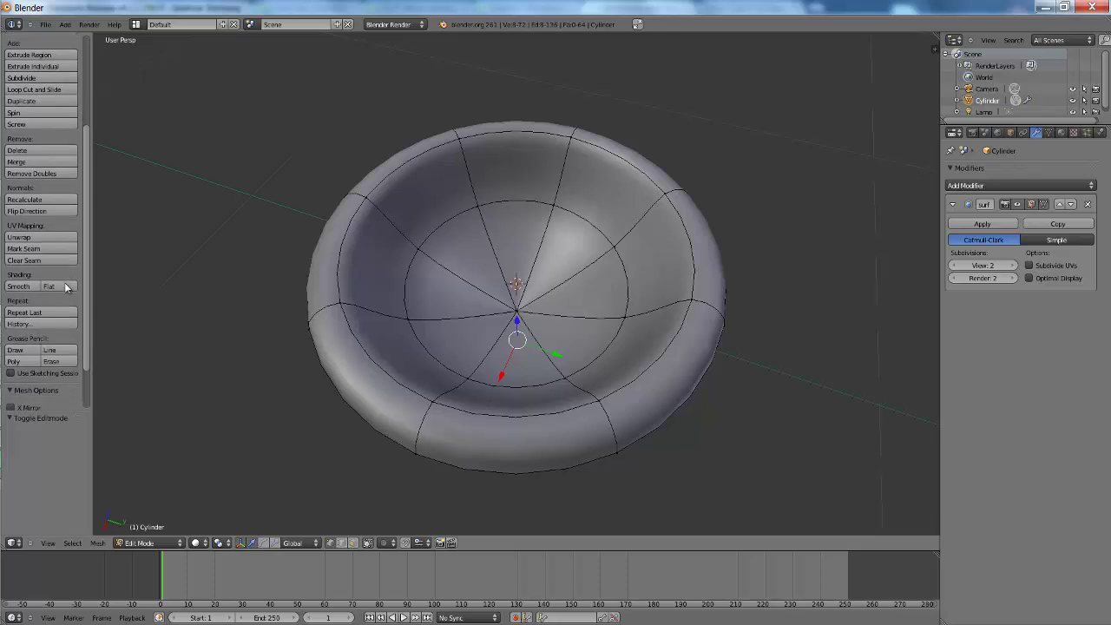
scroll(72, 258, down, 1)
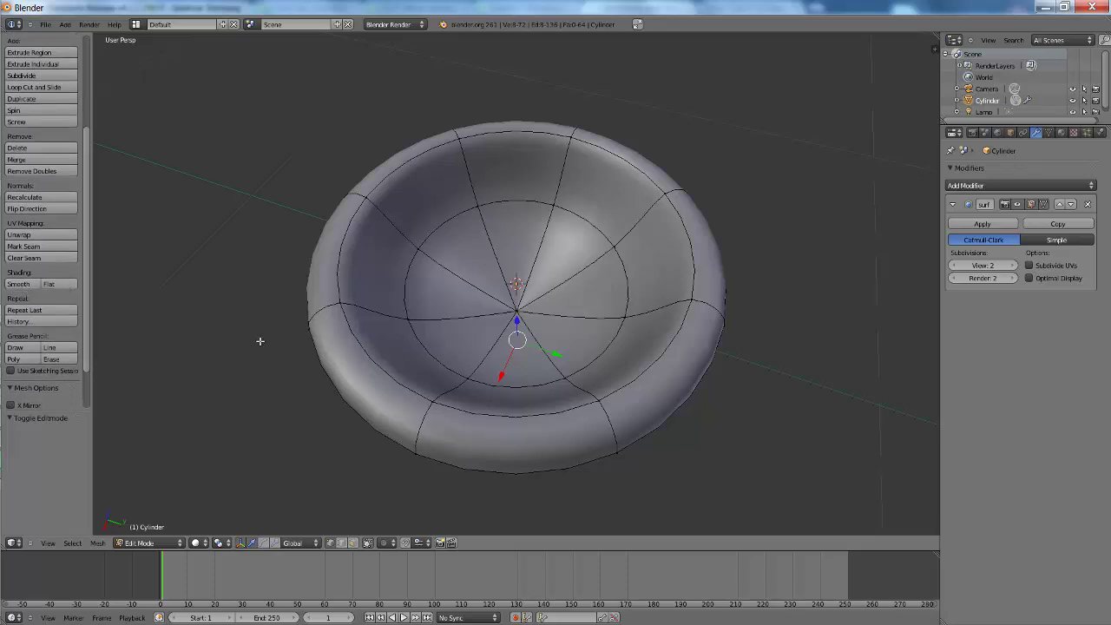
key(a)
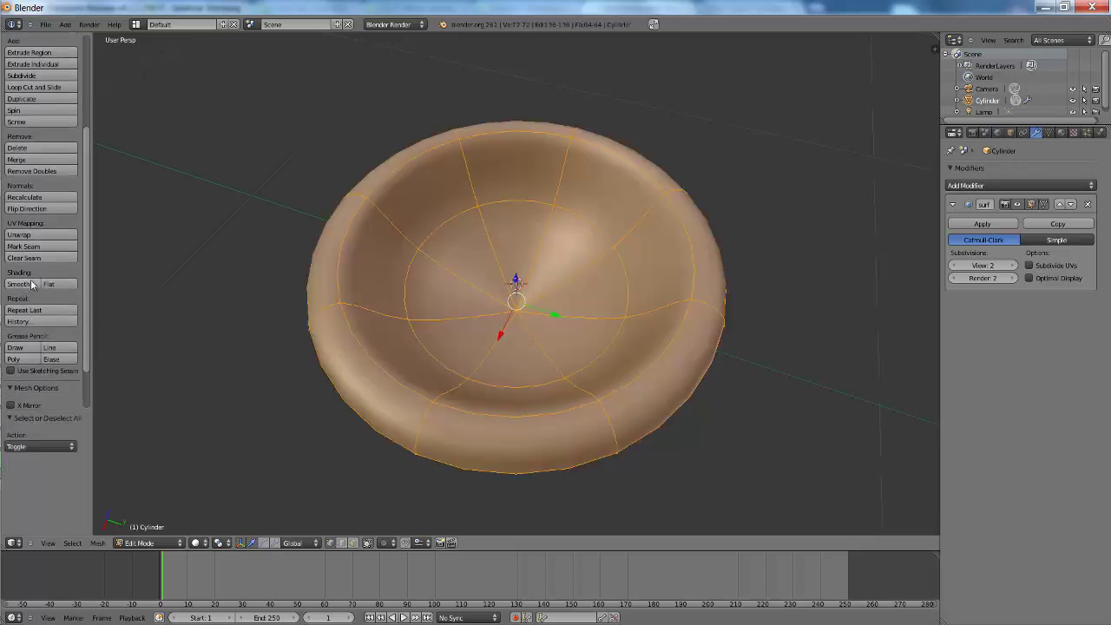
click(29, 284)
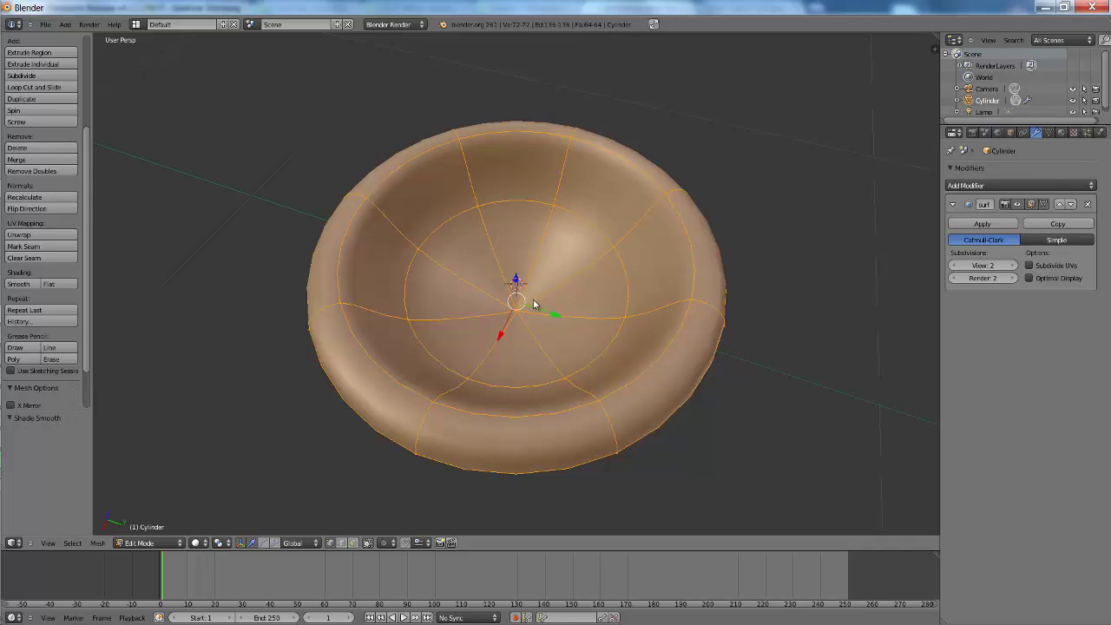
key(Tab)
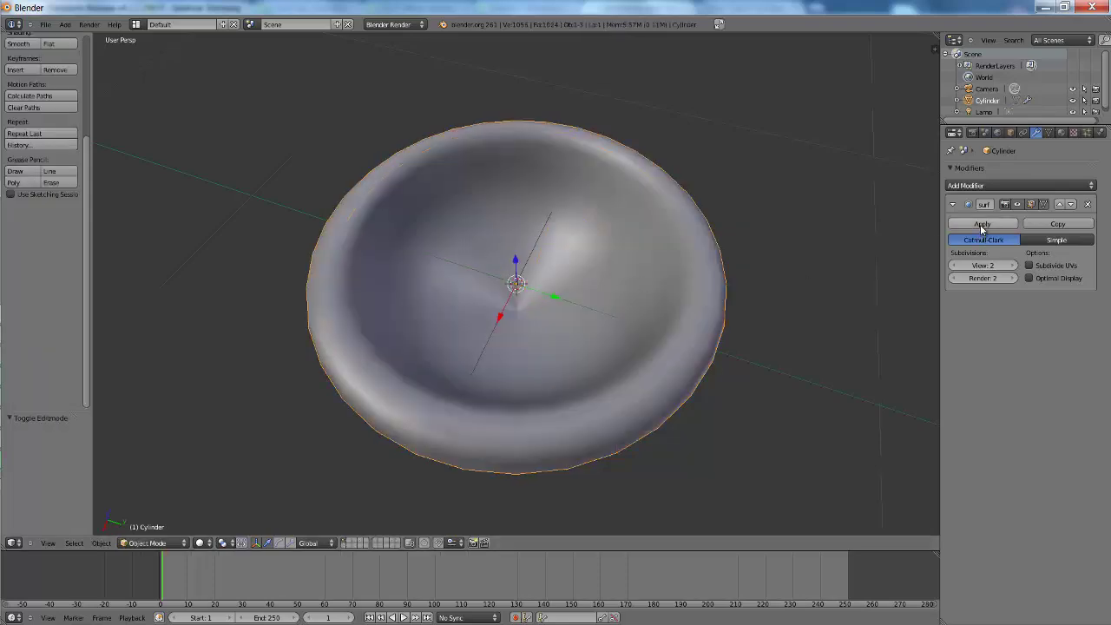
click(982, 225)
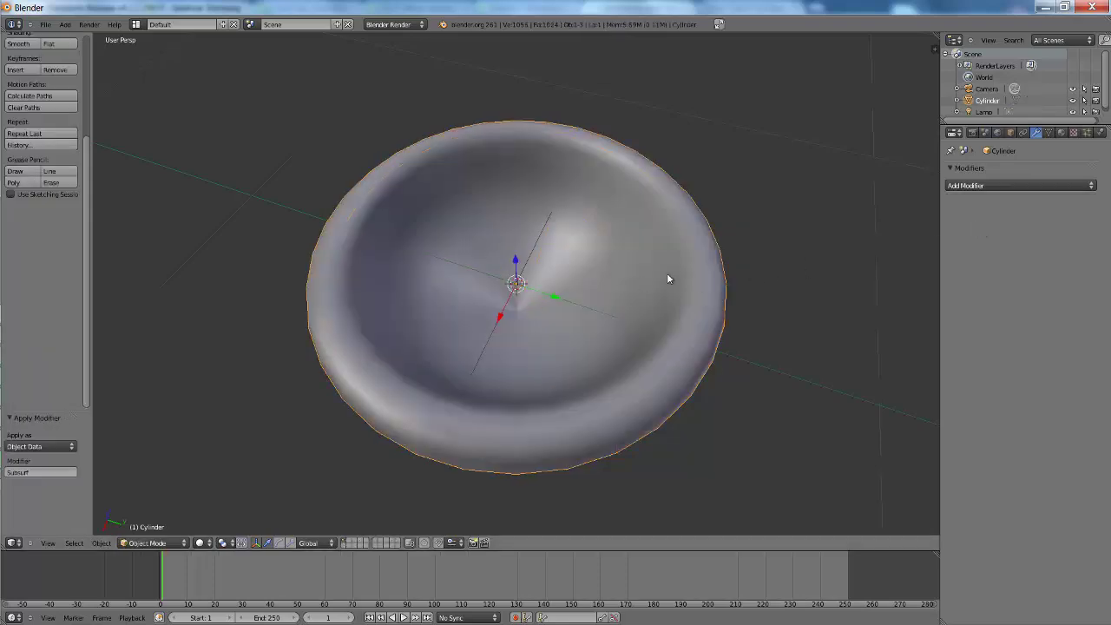
In Edit Mode, select the innermost edge ring at the bowl's centre and shrink it
key(Tab)
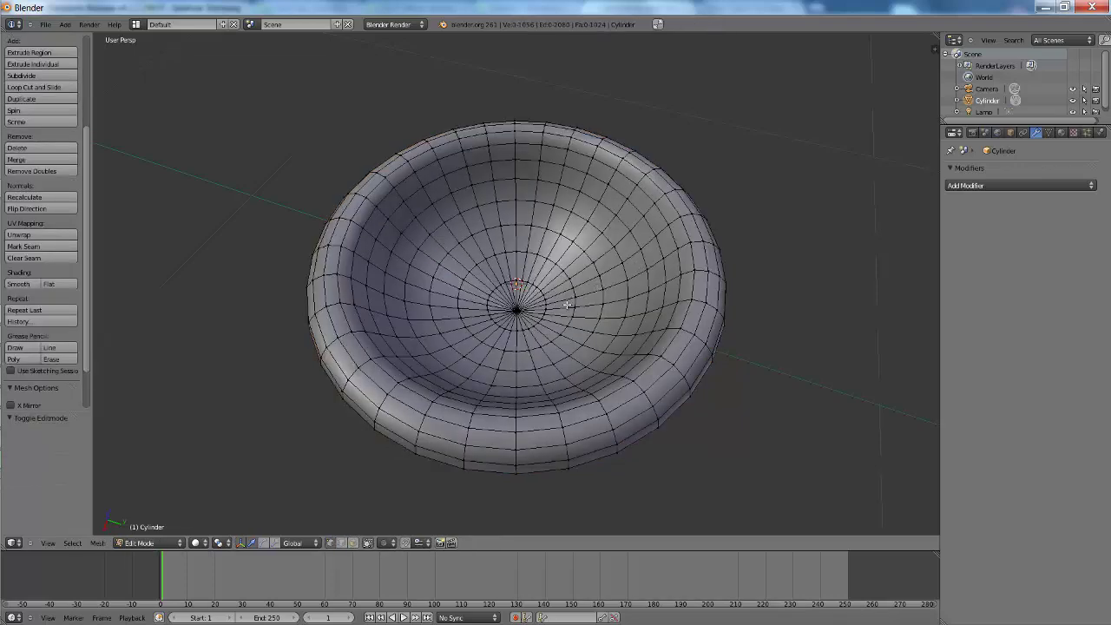
middle_drag(534, 350, 540, 359)
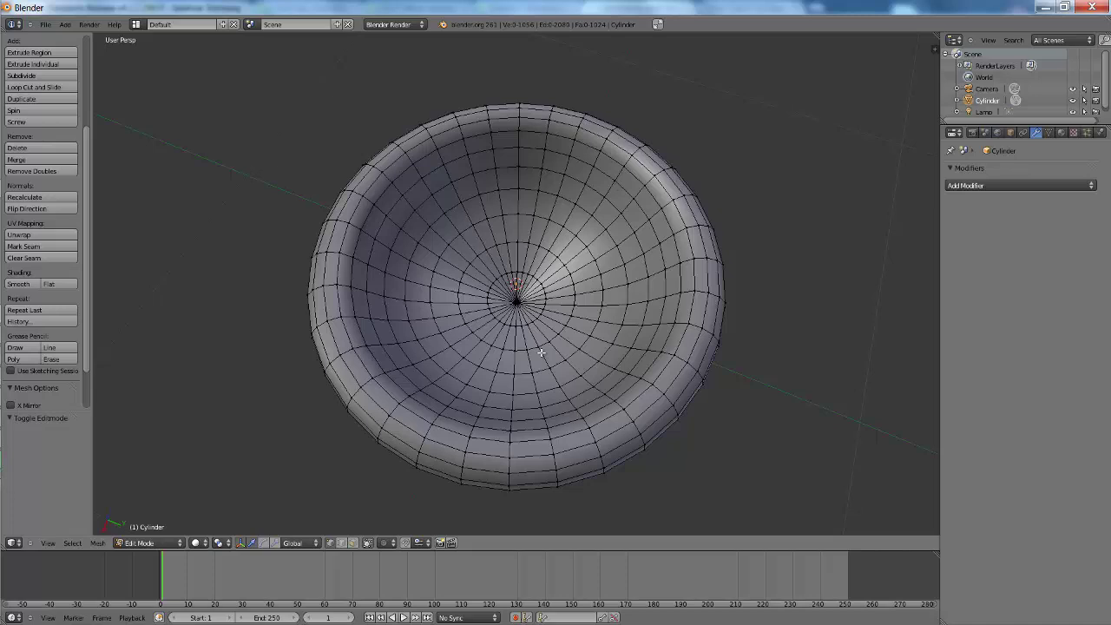
scroll(540, 352, up, 3)
scroll(539, 347, up, 2)
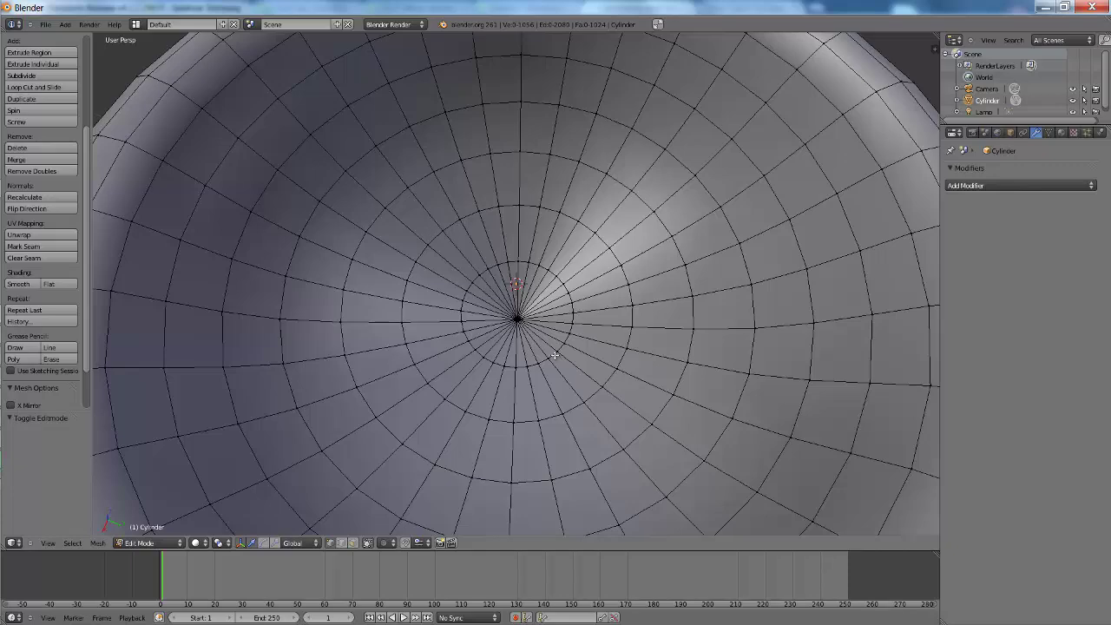
alt+right_click(554, 355)
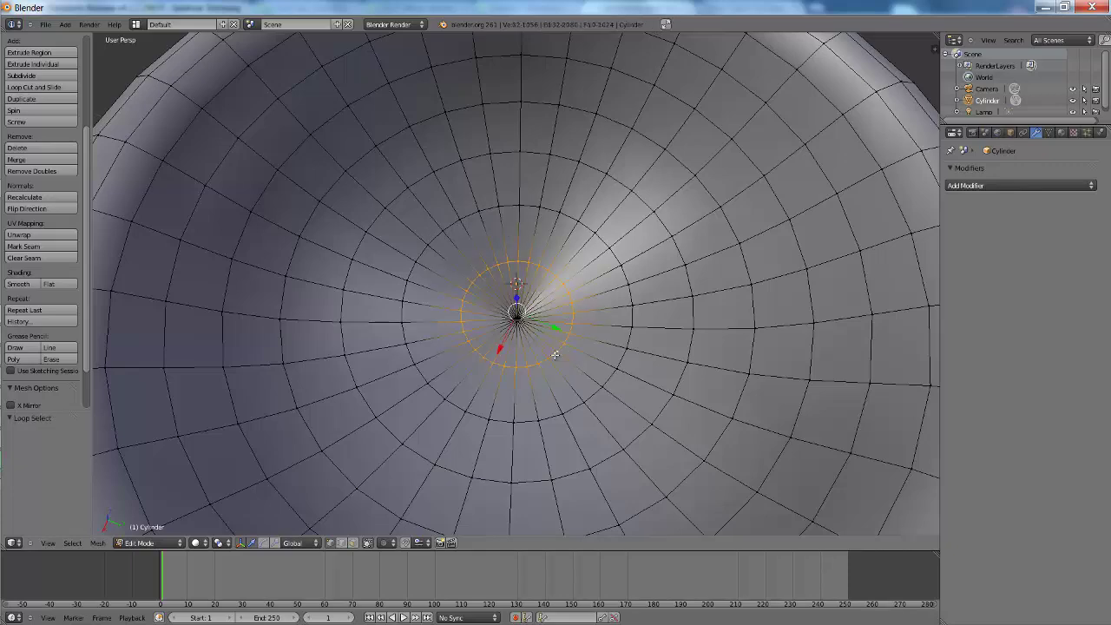
middle_drag(555, 355, 565, 335)
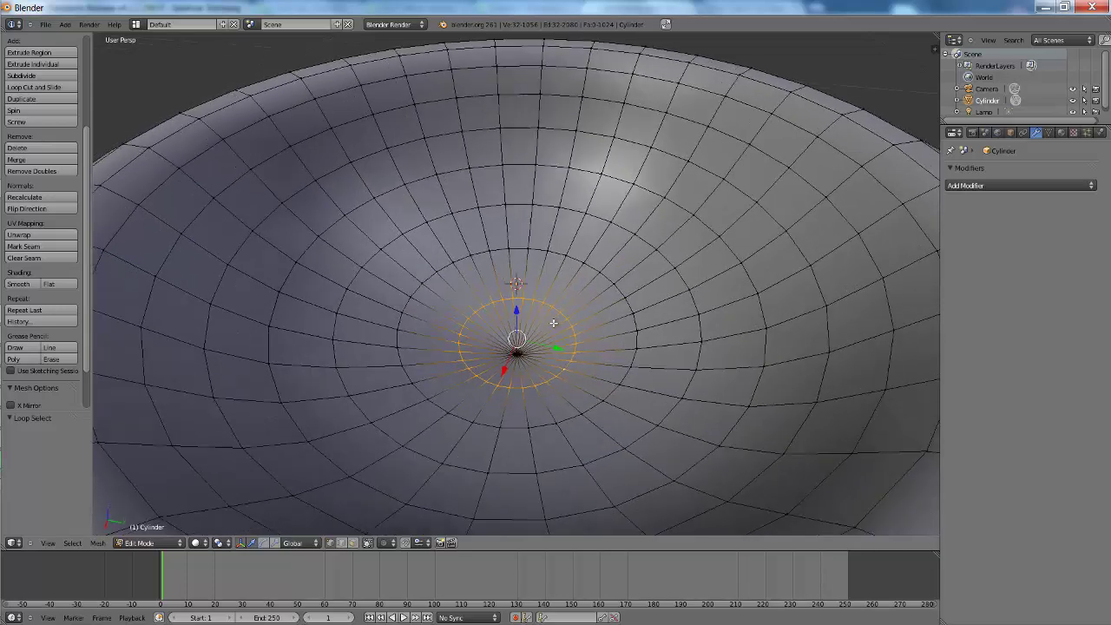
key(s)
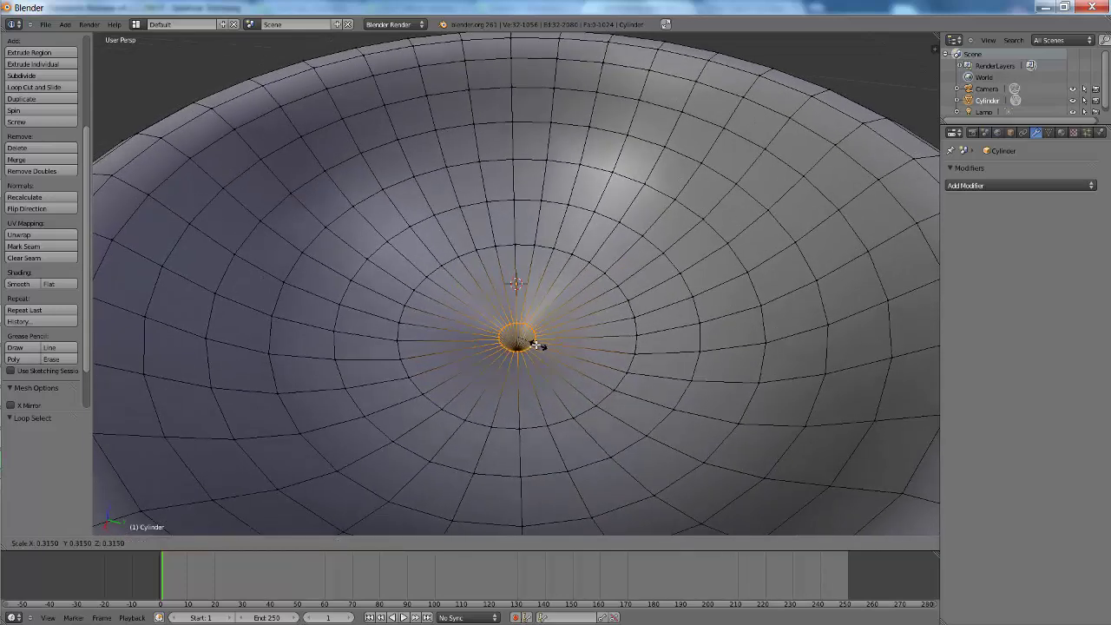
click(532, 341)
Lower the centre ring 0.0328 along Z and rescale it to 0.742
key(g)
key(z)
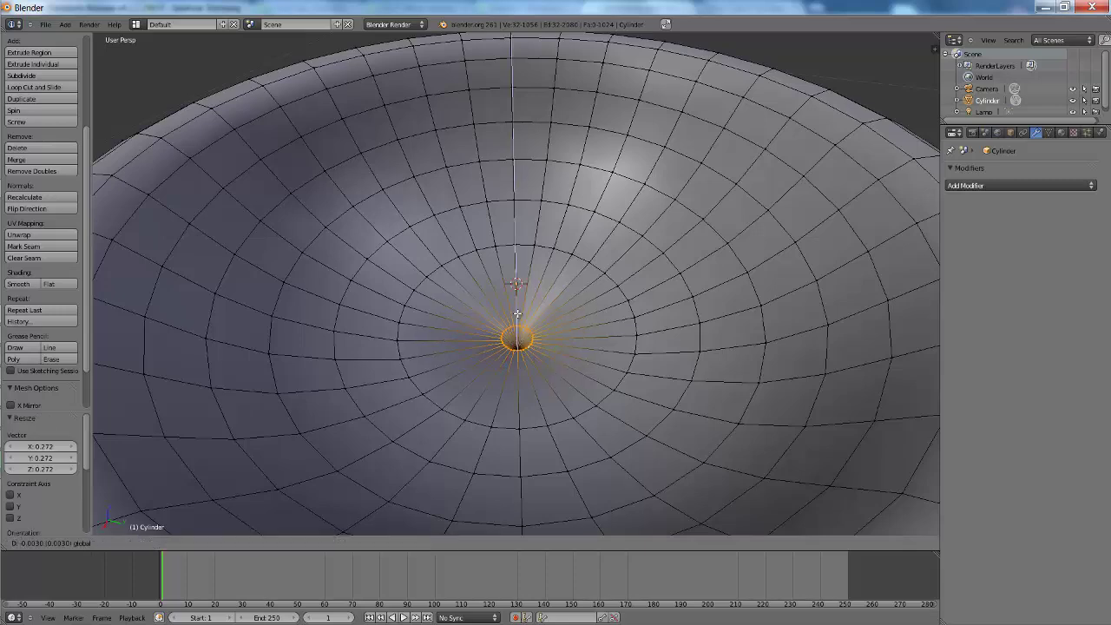
click(516, 325)
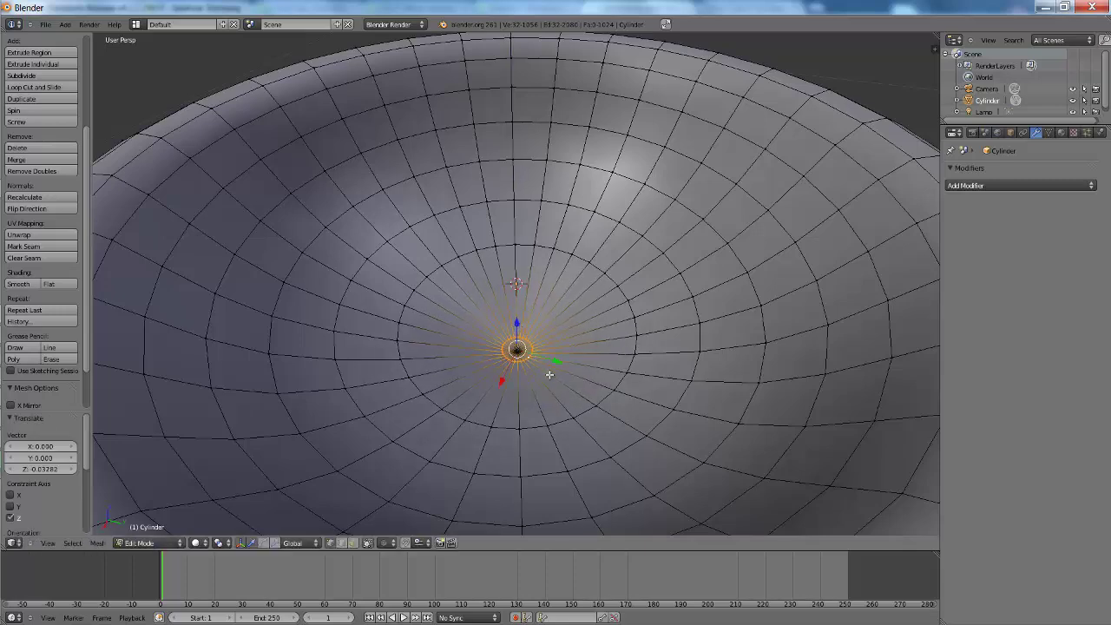
key(s)
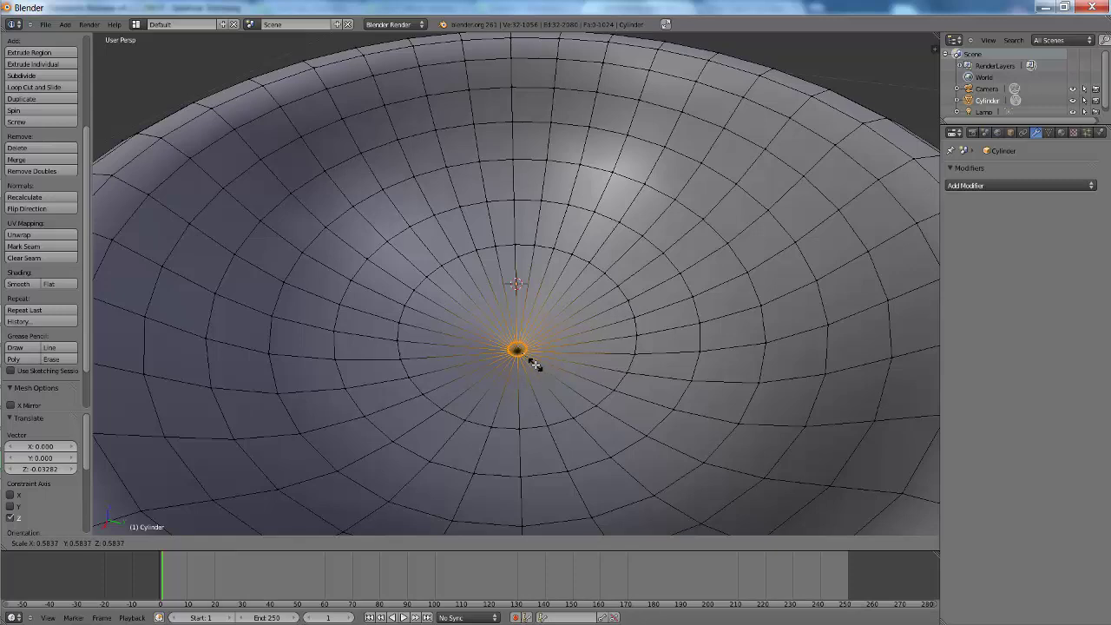
click(535, 365)
key(s)
click(531, 359)
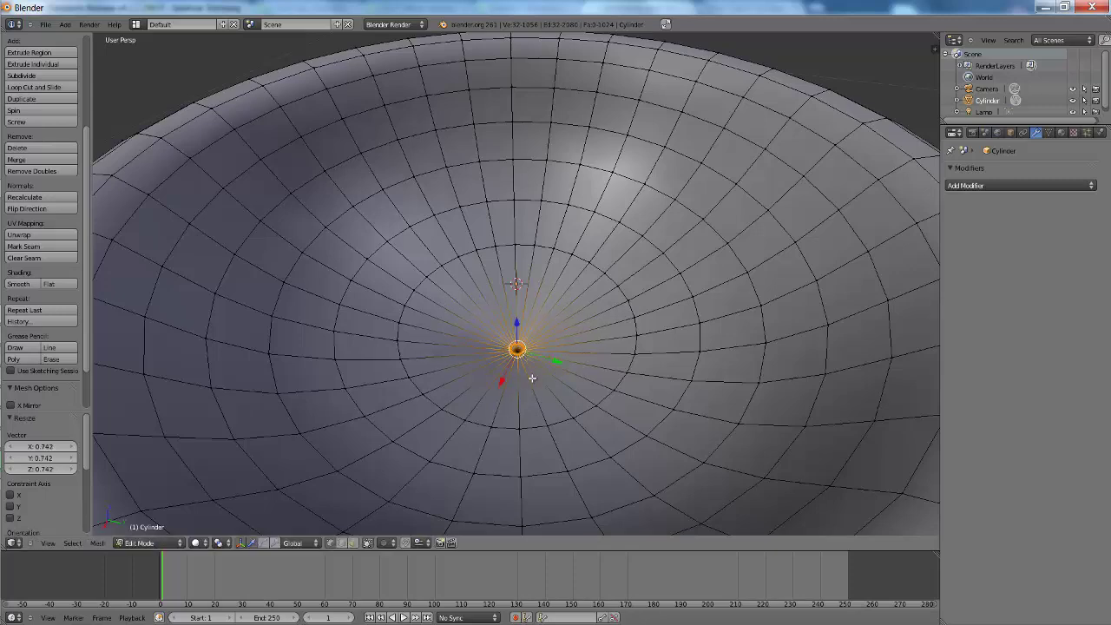
middle_drag(537, 380, 512, 395)
scroll(512, 394, up, 3)
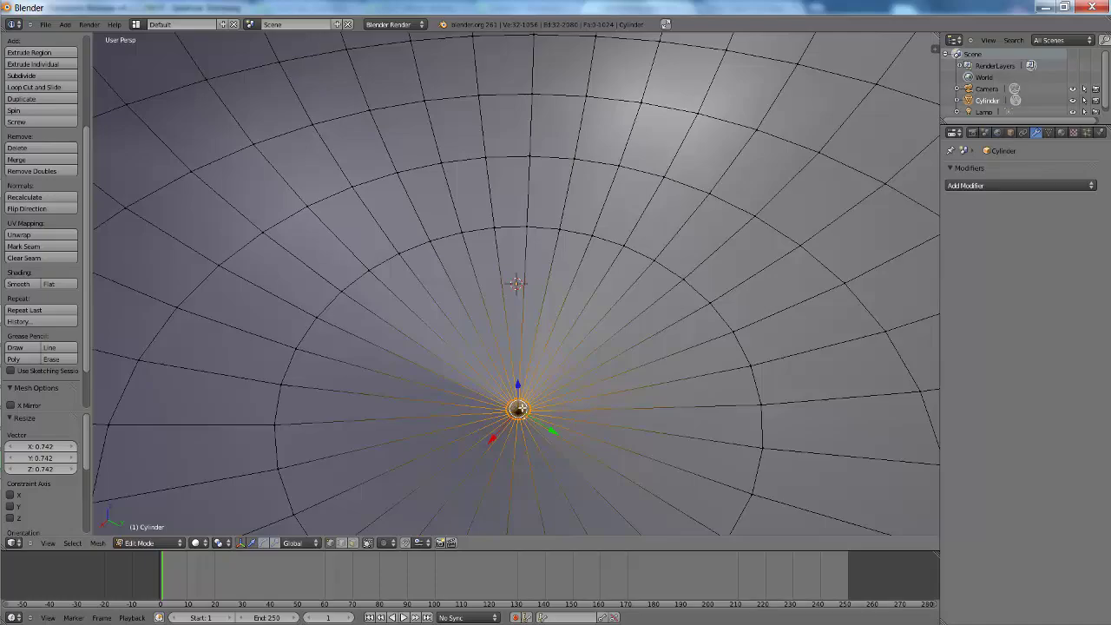
scroll(519, 411, down, 2)
Orbit to a nearly level side view of the bowl and split the 3D view into two viewports
scroll(519, 411, down, 3)
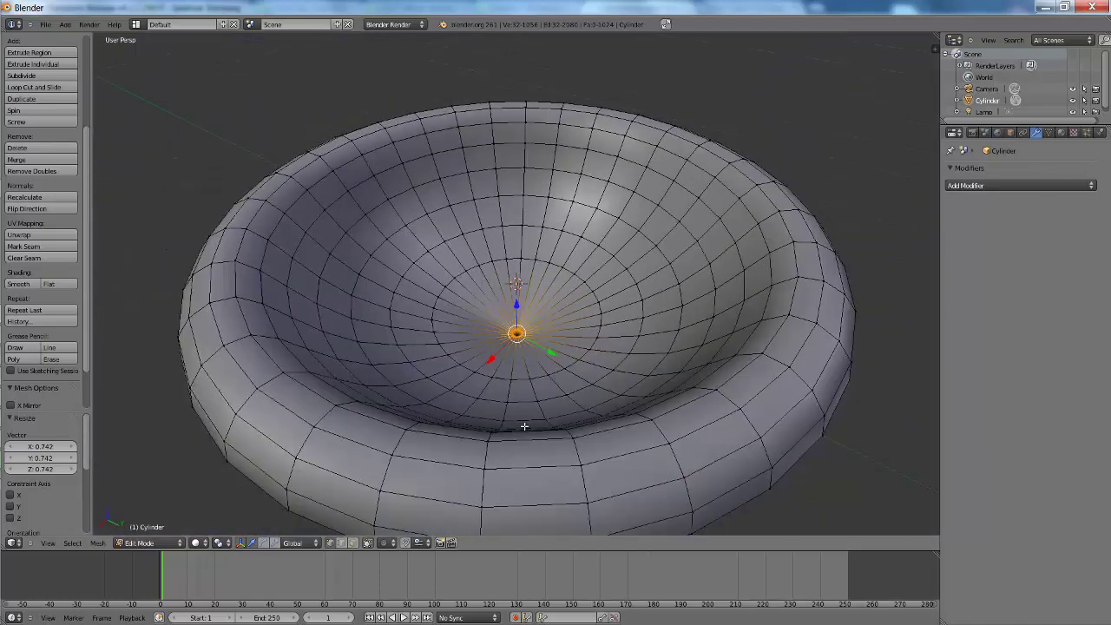
mouse_move(547, 422)
middle_down()
mouse_move(580, 206)
mouse_move(518, 429)
mouse_move(529, 390)
mouse_move(509, 390)
middle_up()
scroll(519, 430, down, 2)
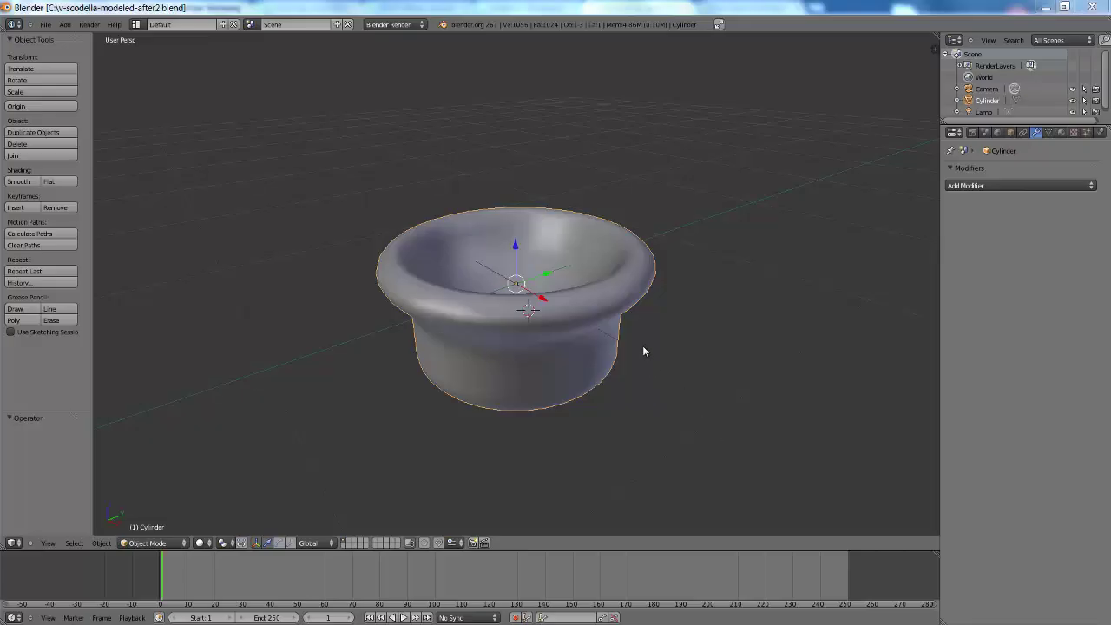
mouse_move(545, 306)
middle_down()
mouse_move(555, 332)
mouse_move(556, 301)
mouse_move(487, 295)
middle_up()
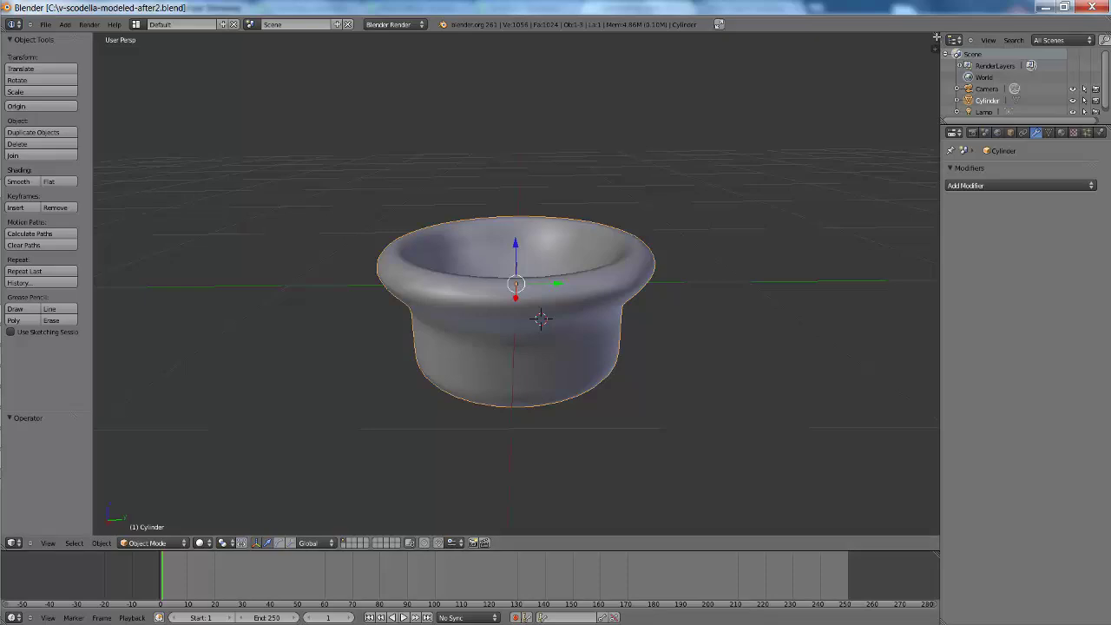
drag(934, 40, 586, 48)
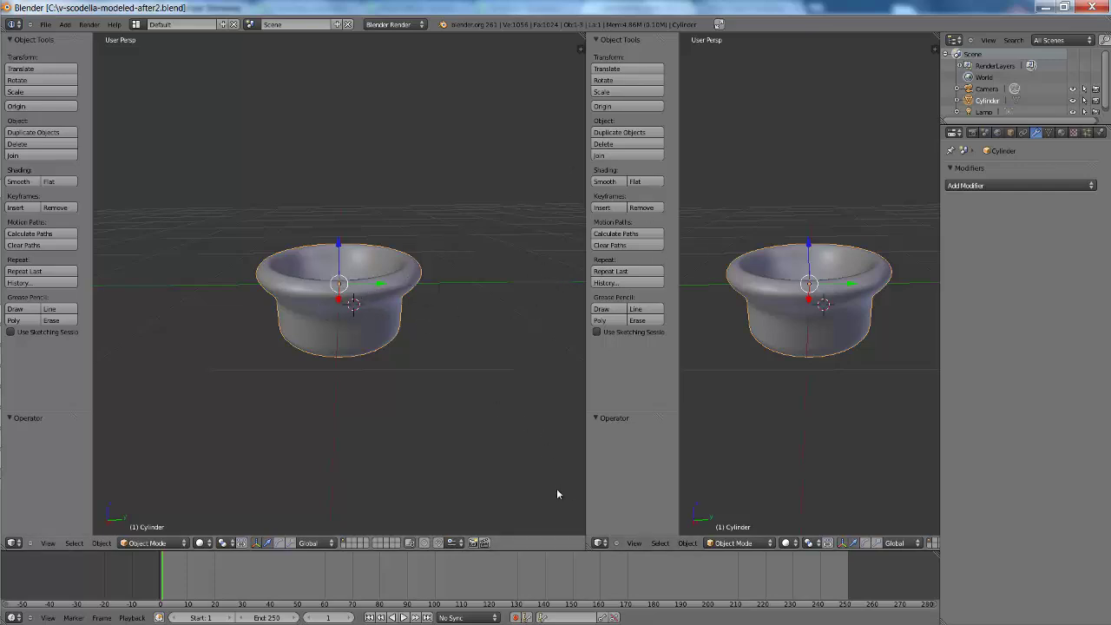
Turn the second viewport into a UV/Image Editor and zoom into its grid
click(605, 547)
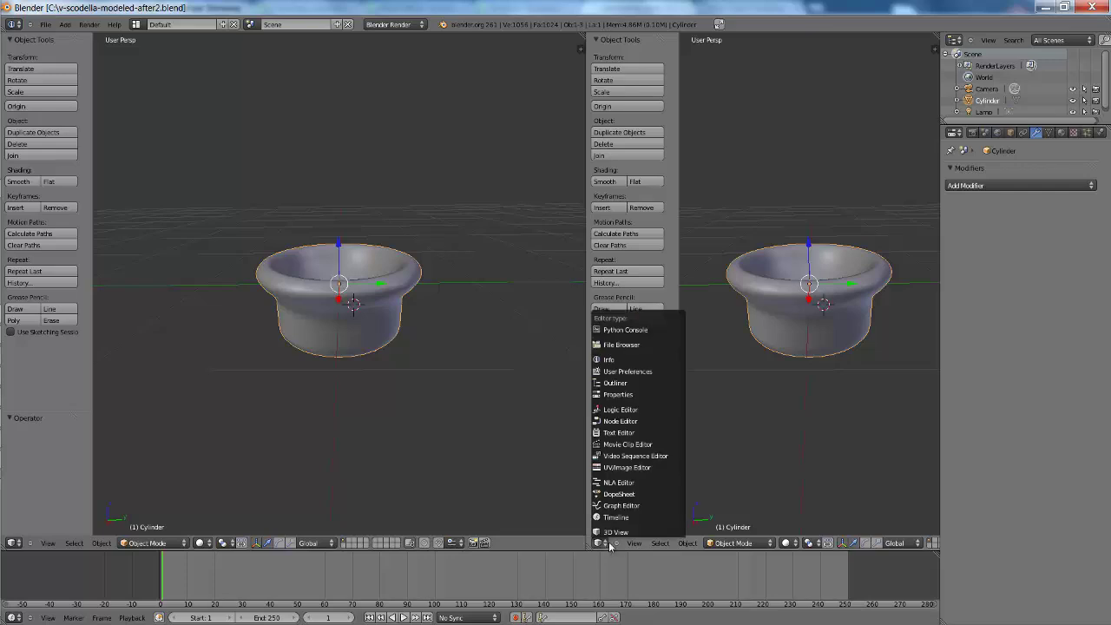
click(626, 474)
scroll(655, 435, up, 1)
scroll(655, 436, up, 1)
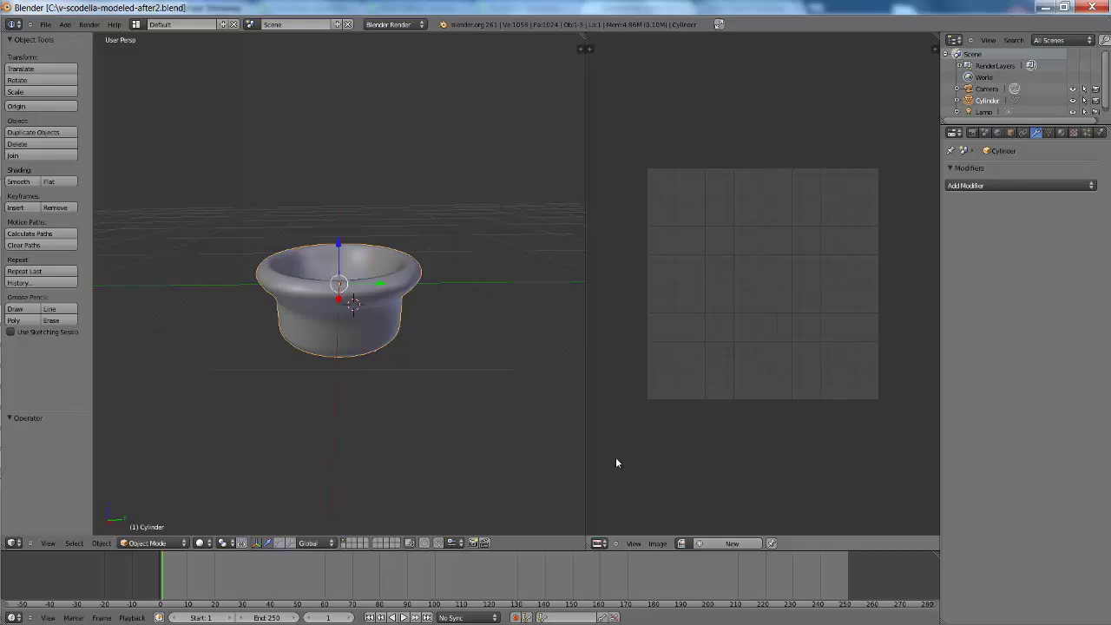
Browse the Image and Object menus of the editors
click(652, 545)
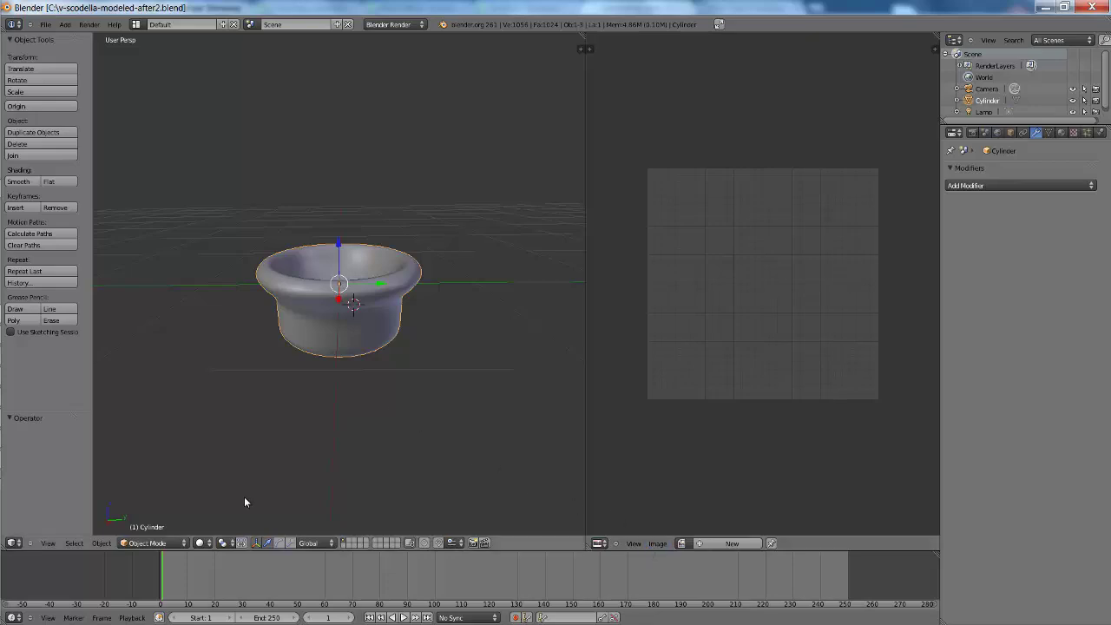
click(105, 544)
click(102, 542)
mouse_move(120, 272)
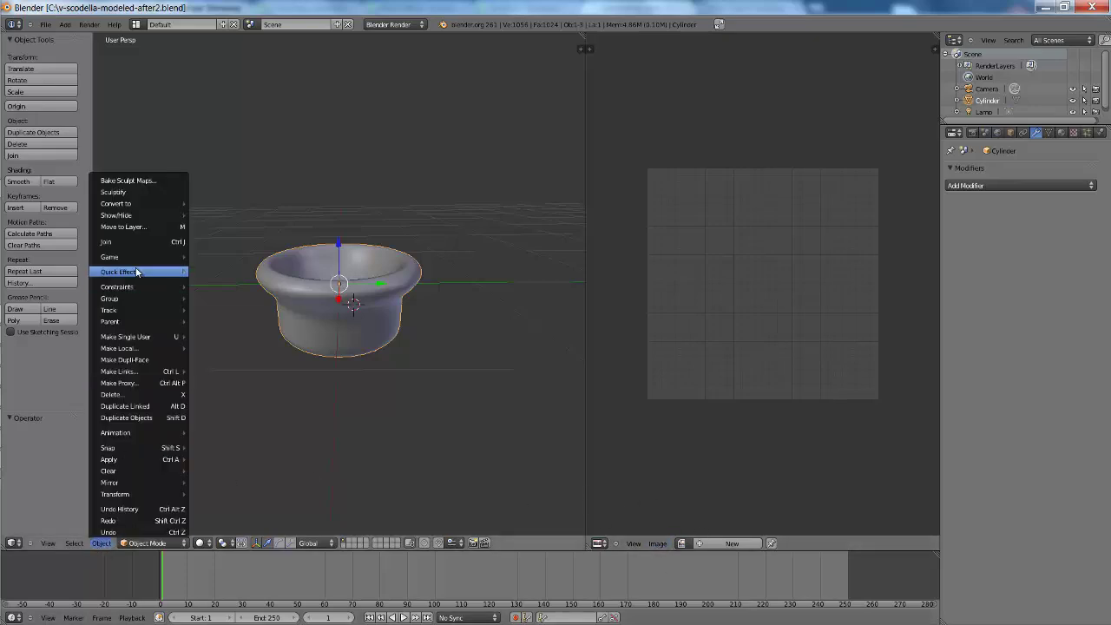
Bake the cup's sculpt maps with the default settings
click(153, 182)
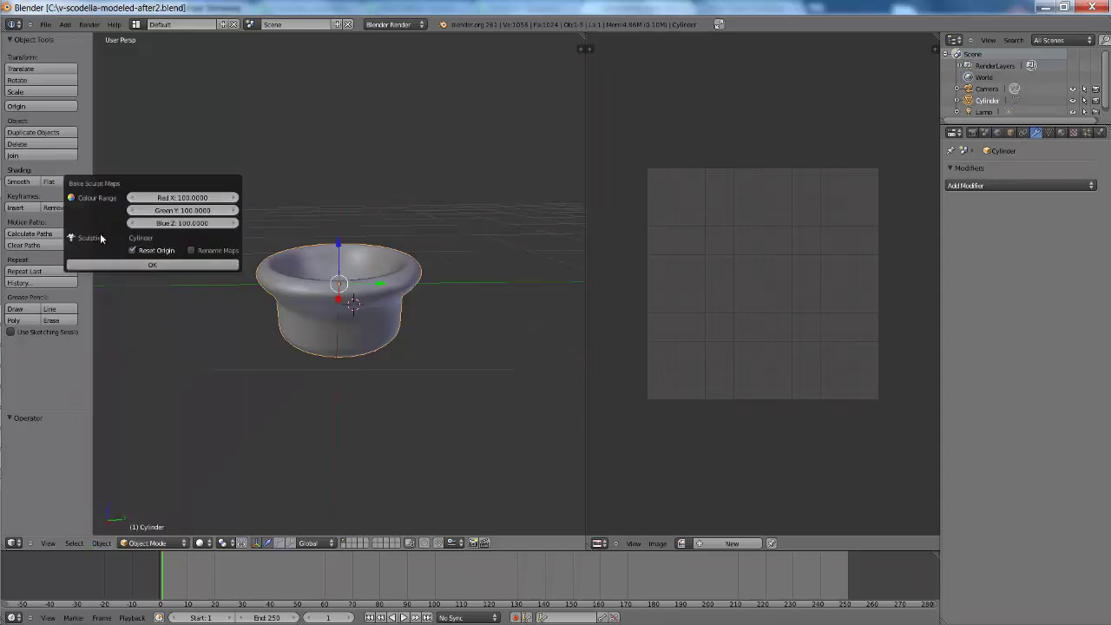
click(138, 266)
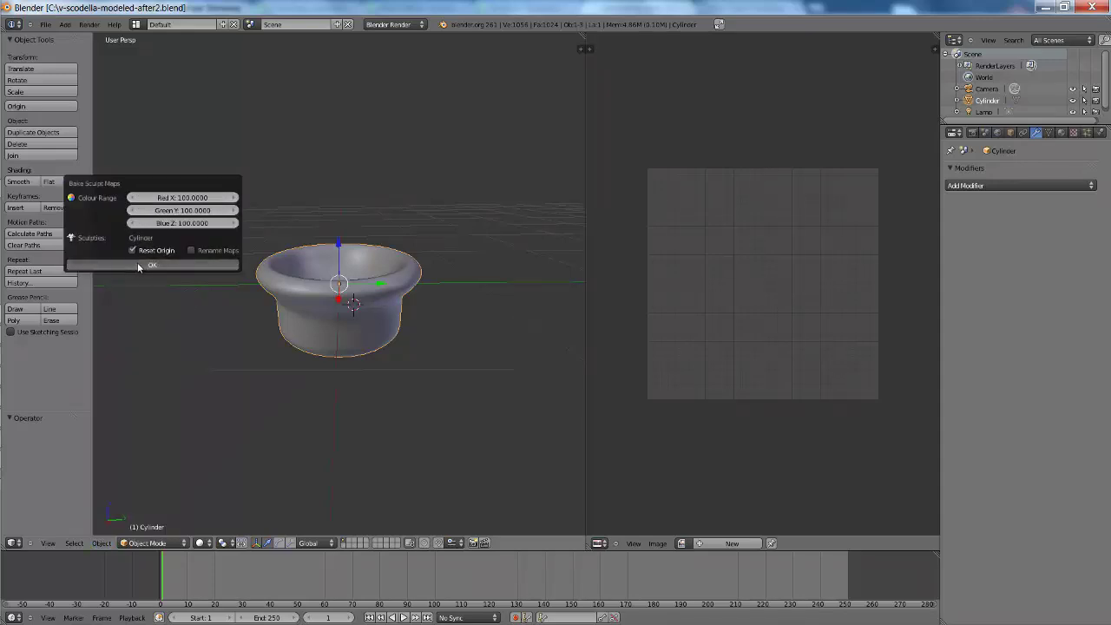
click(153, 264)
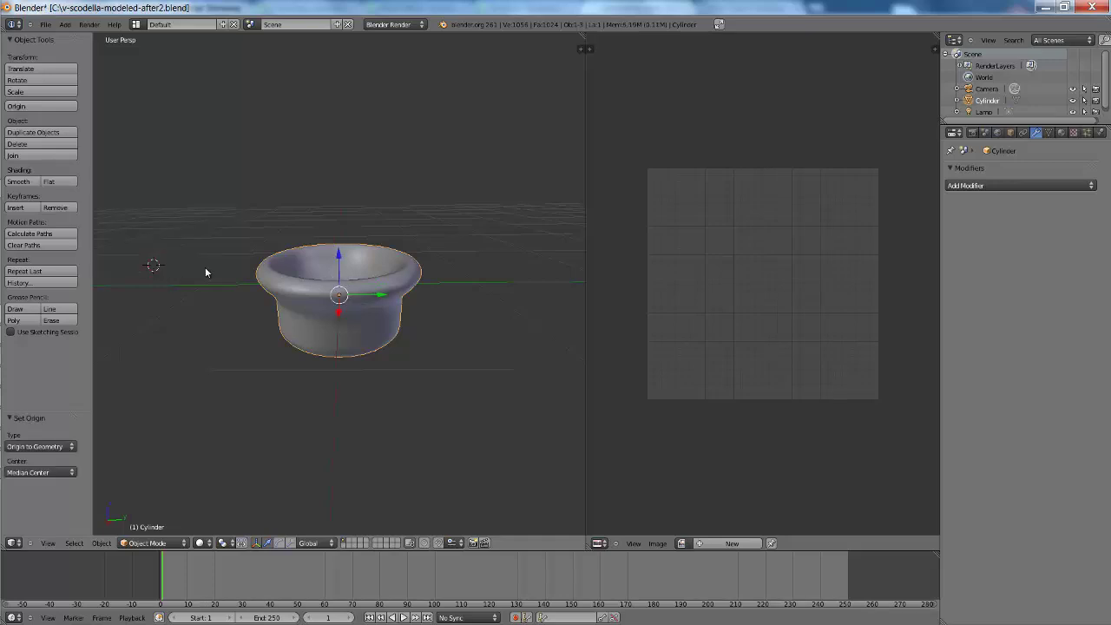
Display the baked 'Cylinder' image in the UV/Image Editor and zoom in on it
click(681, 543)
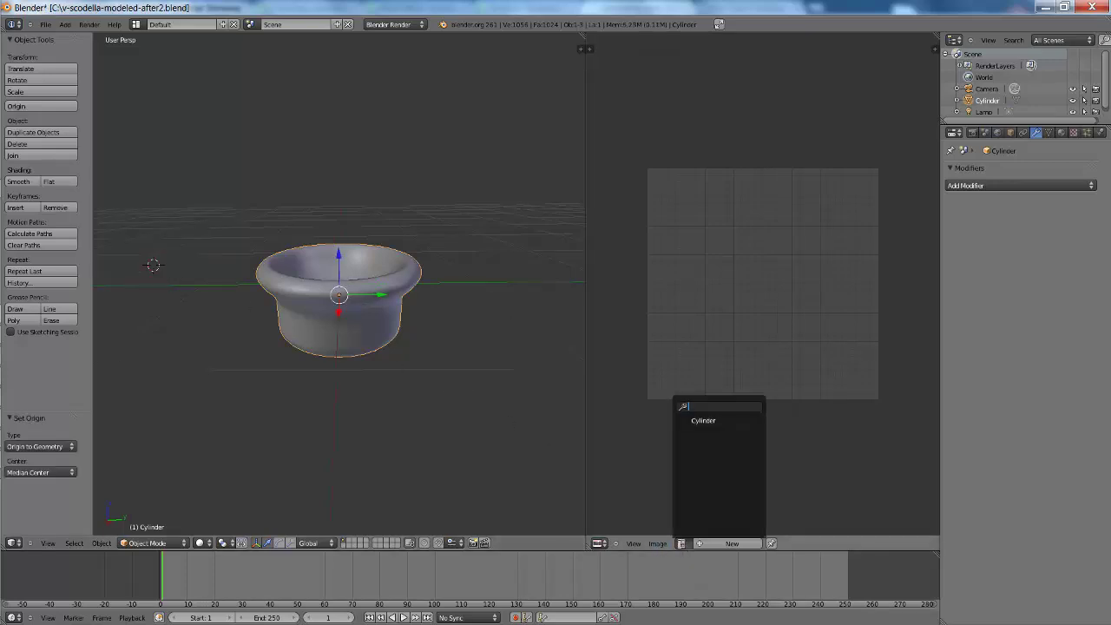
click(702, 420)
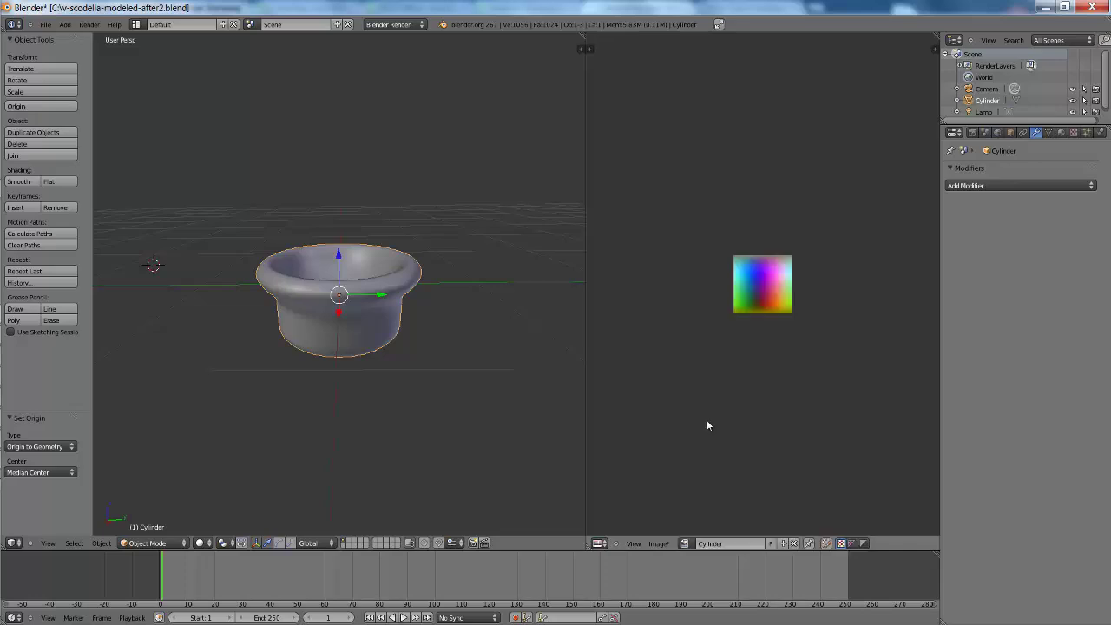
scroll(703, 419, up, 5)
scroll(702, 419, up, 2)
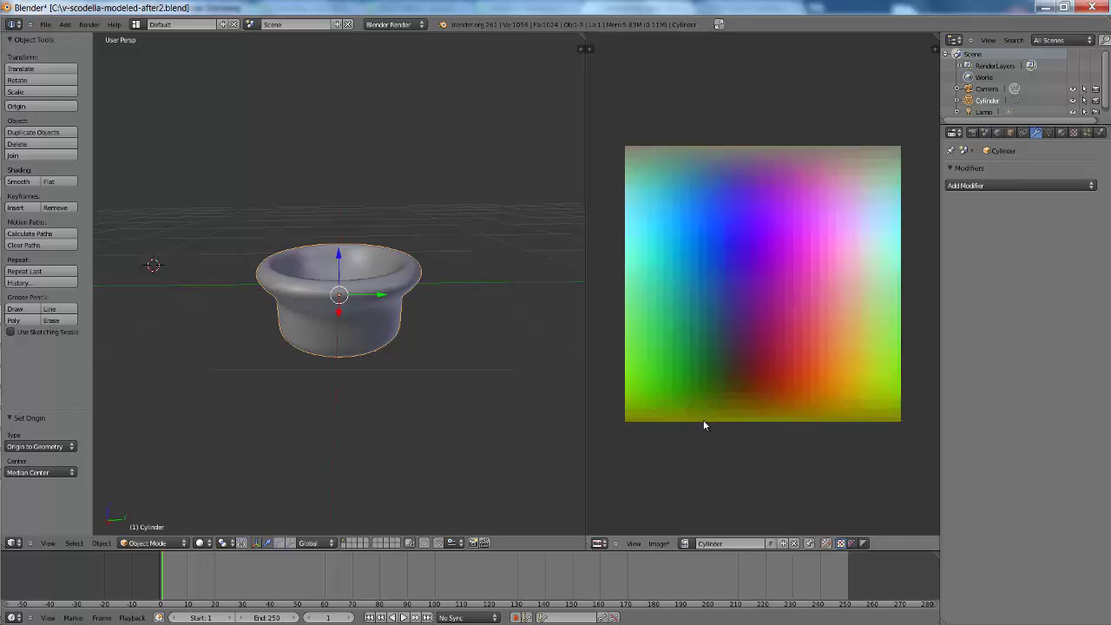
click(658, 543)
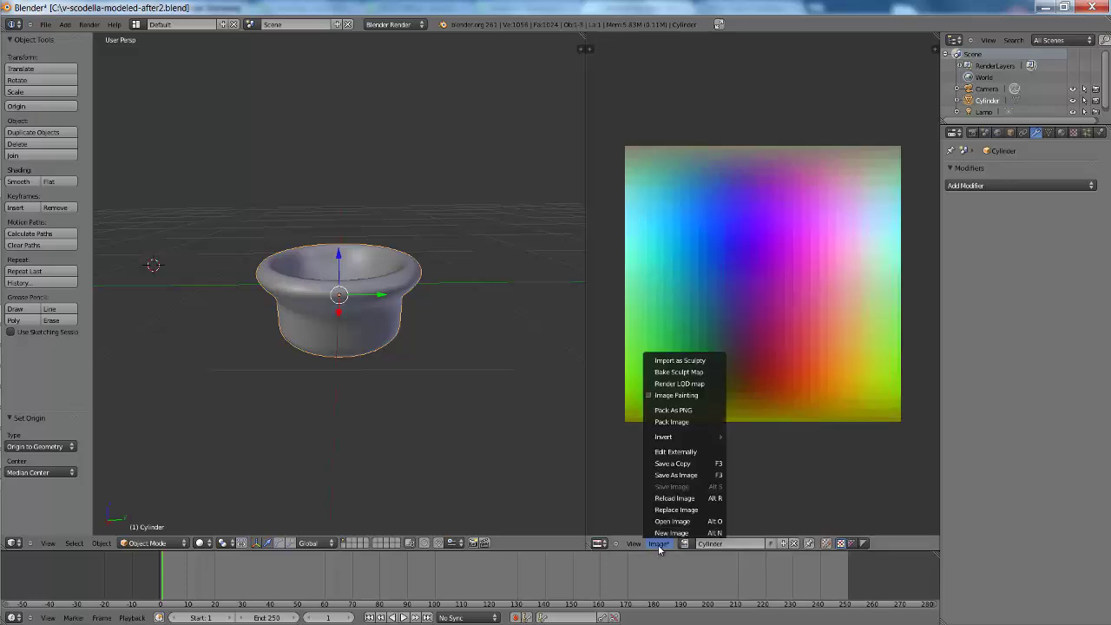
Save the Cylinder sculpt map as a Targa image, tazza-v-lezione.tga on C:\
click(685, 475)
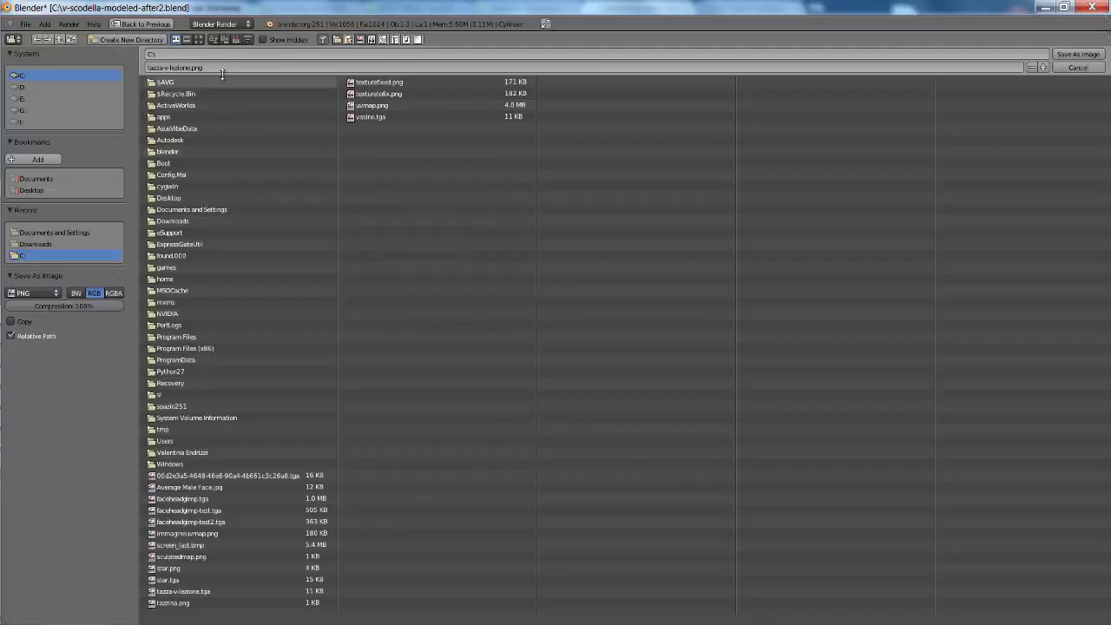
click(53, 292)
click(53, 271)
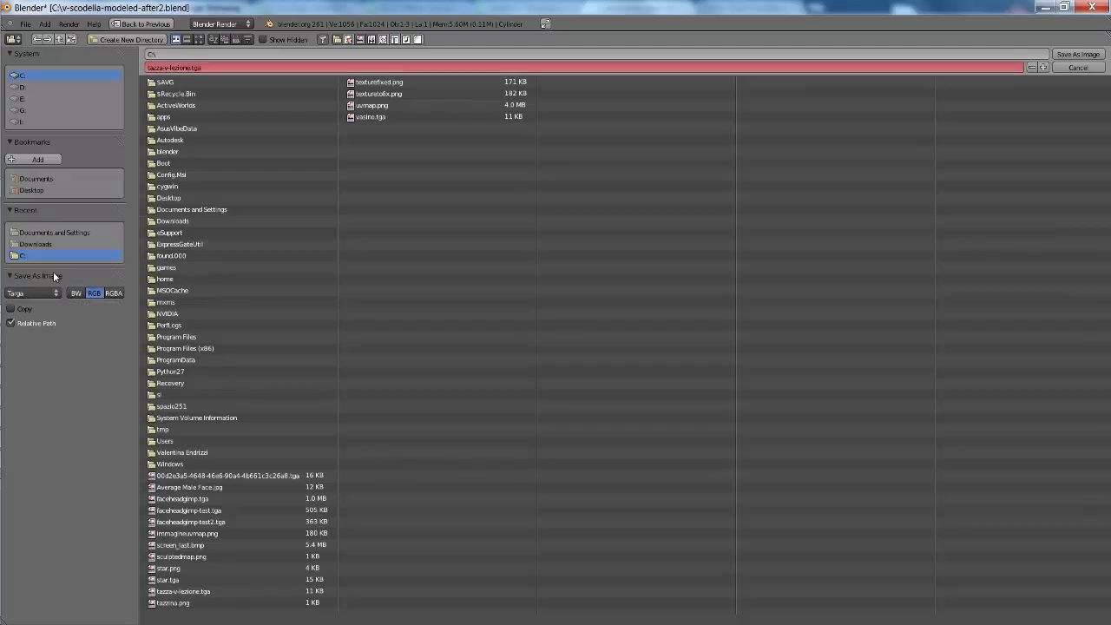
click(1076, 55)
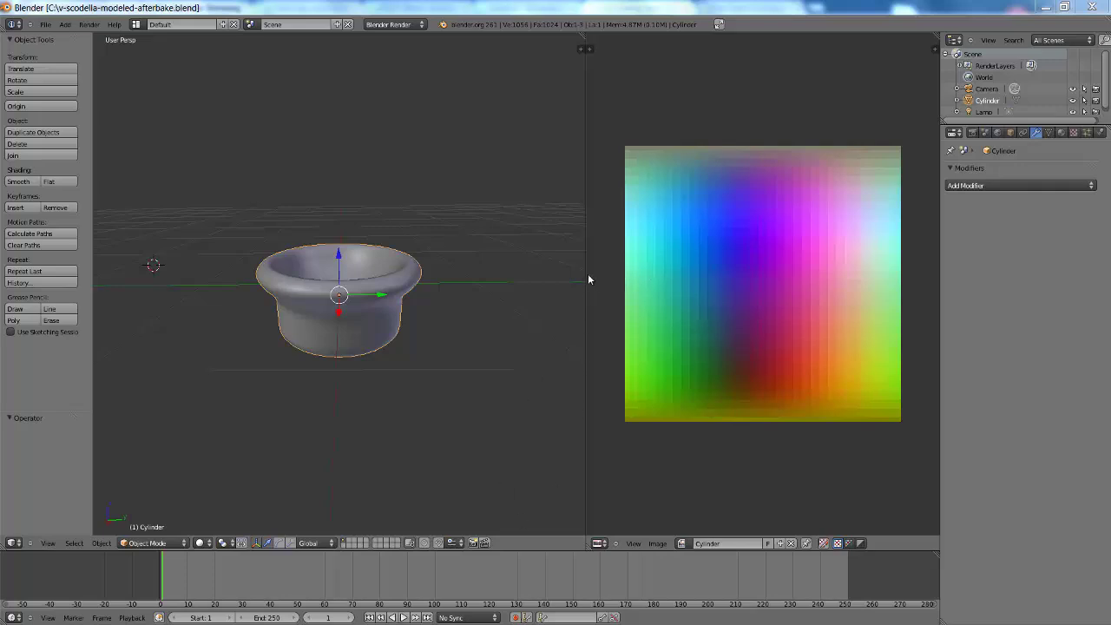
Widen the image editor, put the cup into Edit Mode, and add a second UV map 'UVMap'
drag(585, 273, 343, 253)
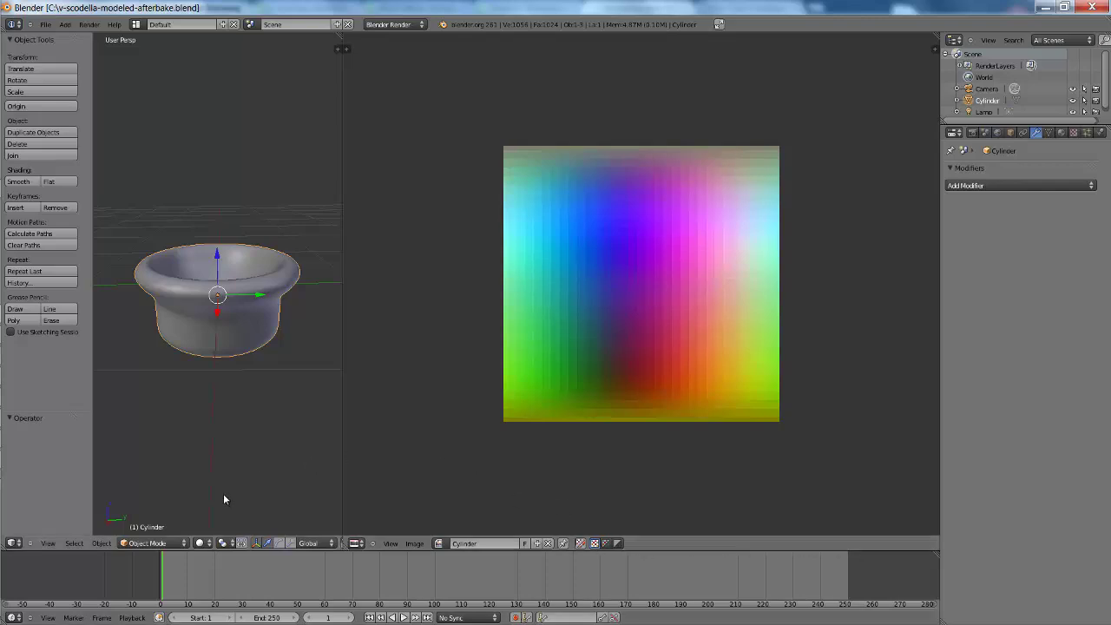
click(188, 438)
key(Tab)
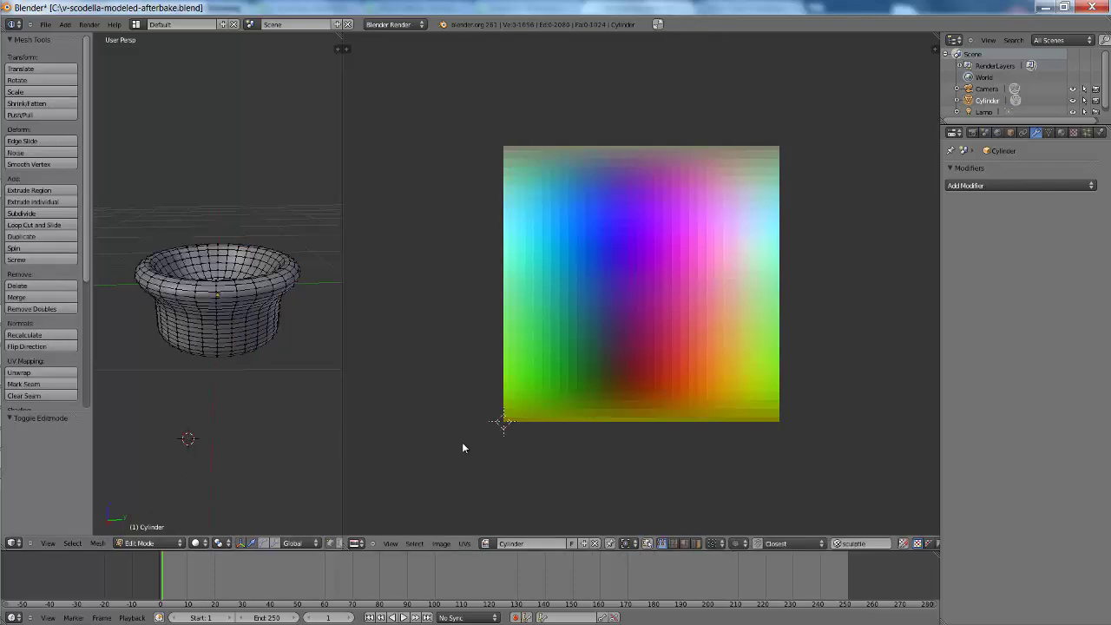
click(1050, 134)
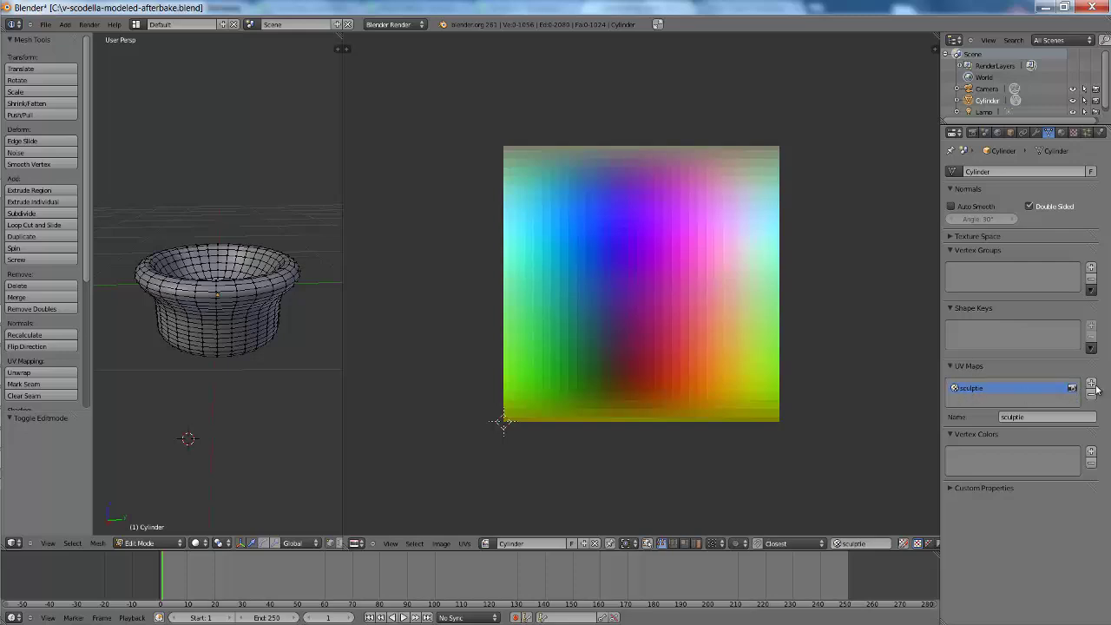
click(1091, 384)
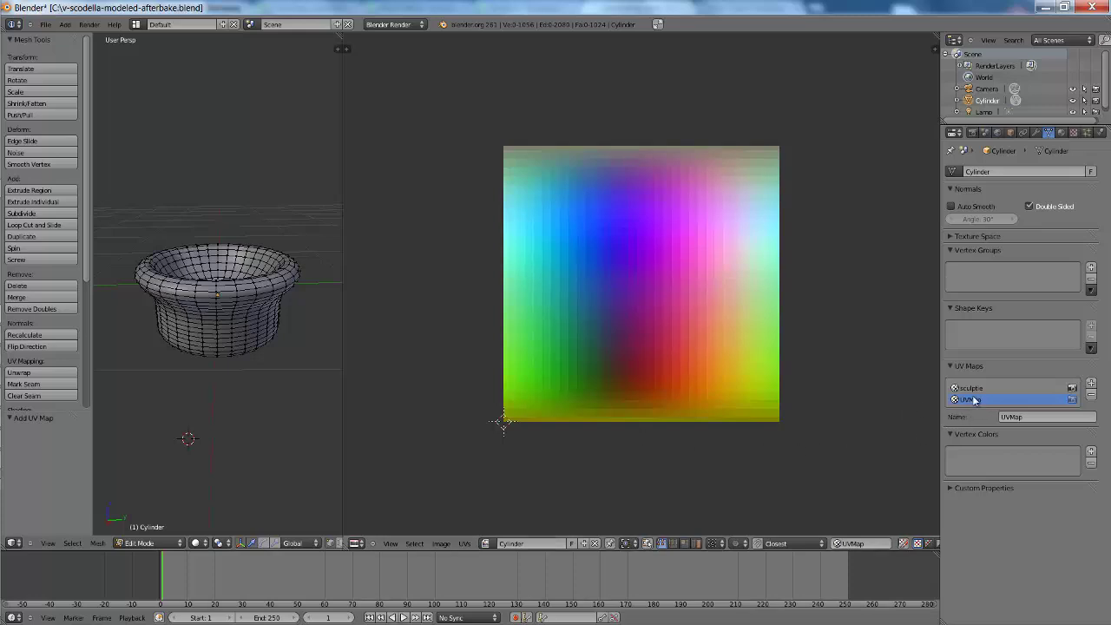
Create a new 1024×1024 image named UVMap with Alpha turned off
click(440, 545)
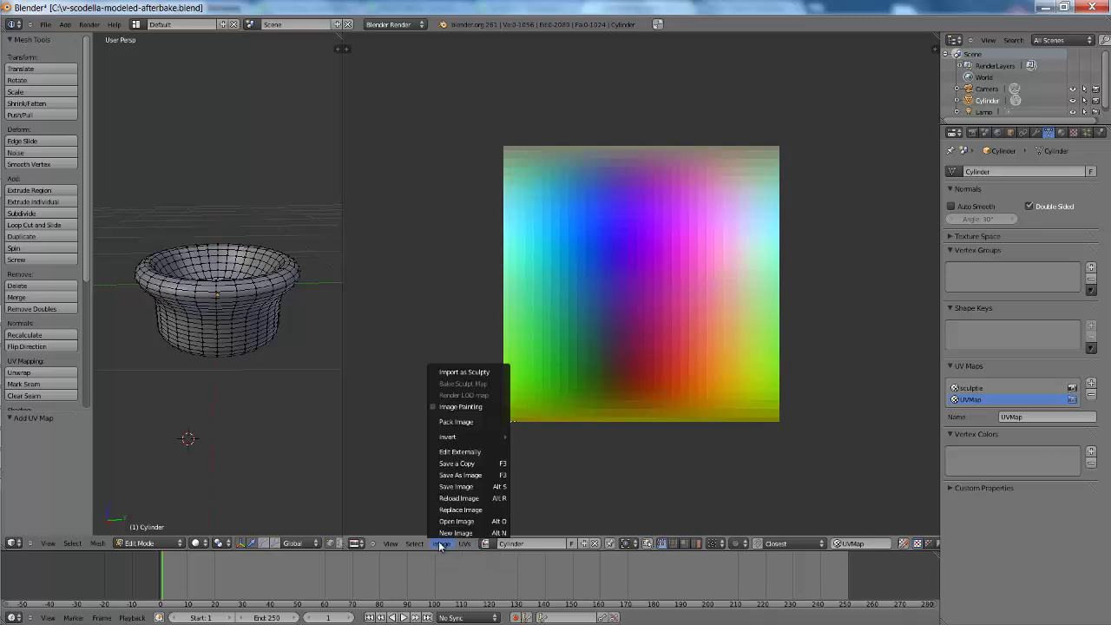
click(443, 533)
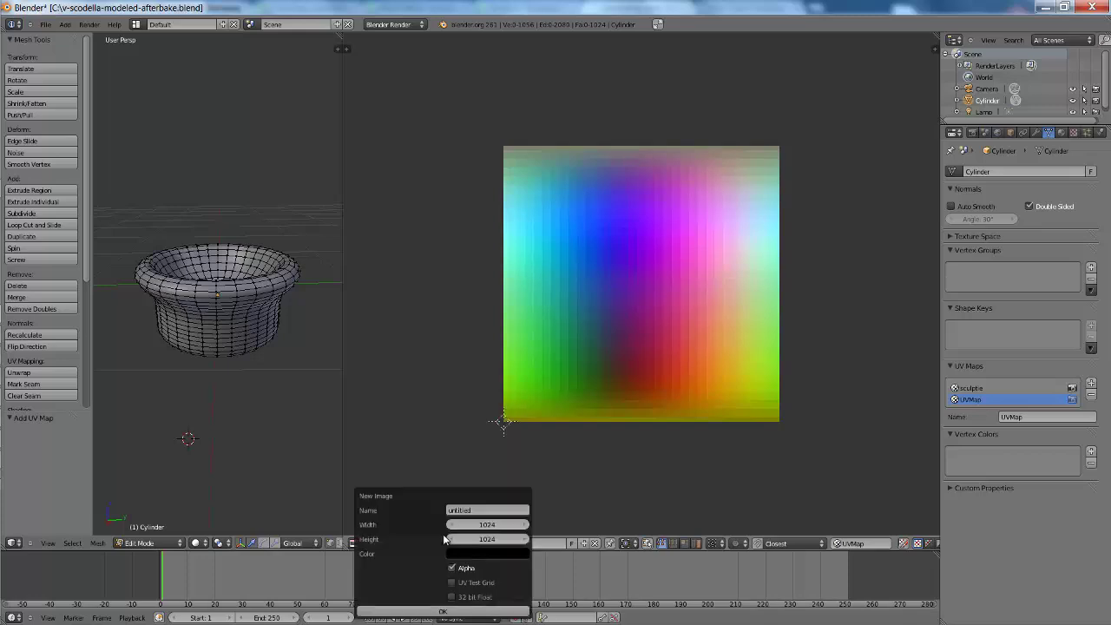
click(474, 509)
text(UVMap)
key(Return)
click(451, 567)
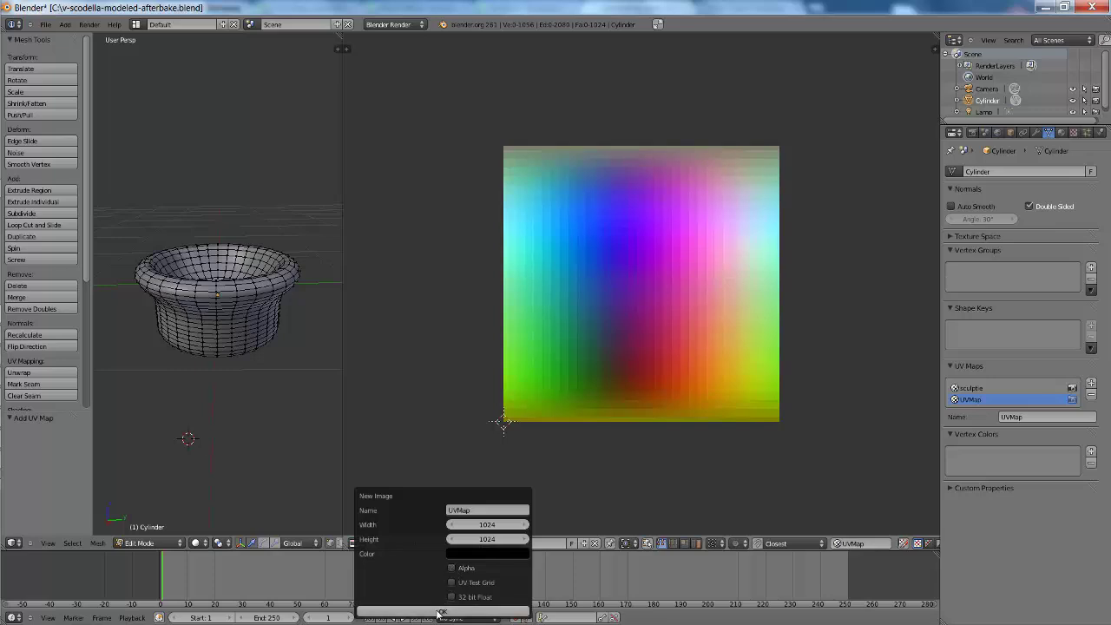
click(440, 609)
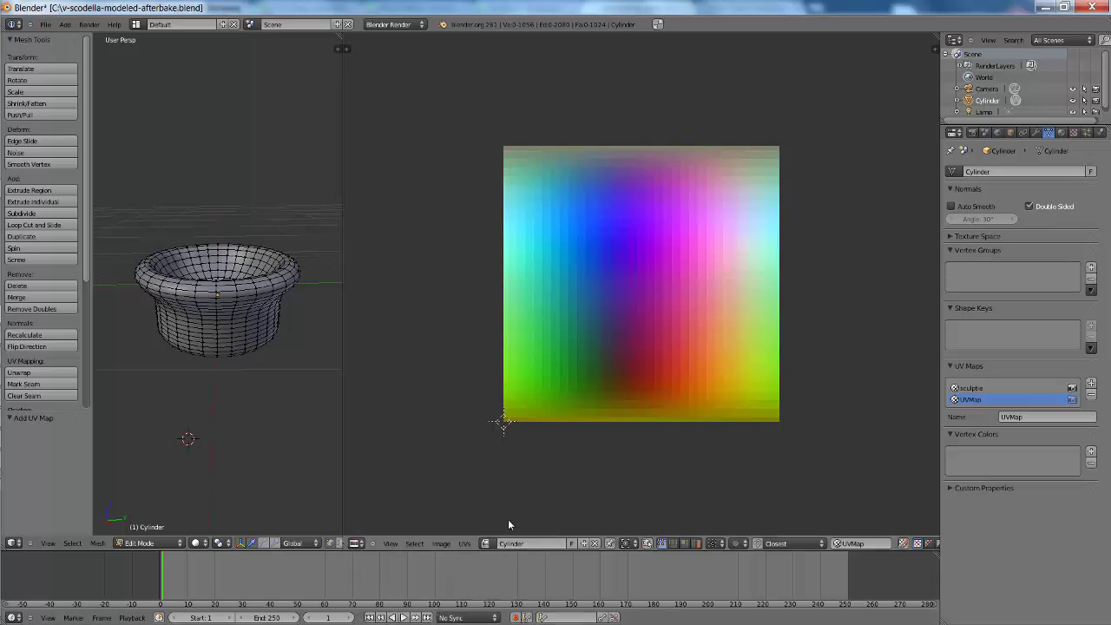
Show the Cylinder image again and select the whole cup mesh
click(485, 543)
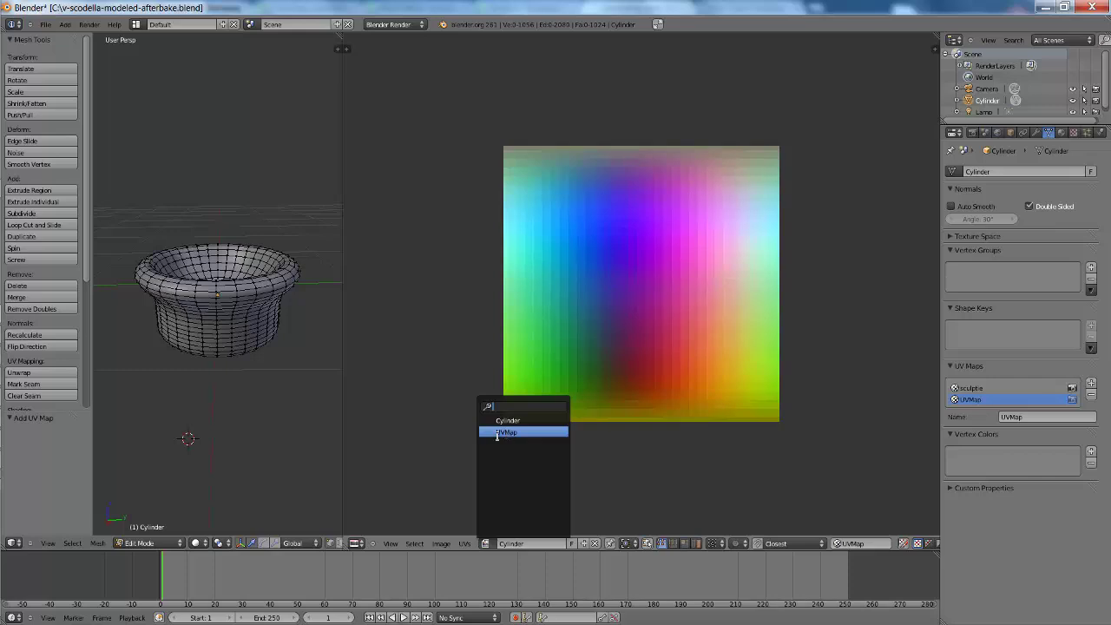
click(506, 421)
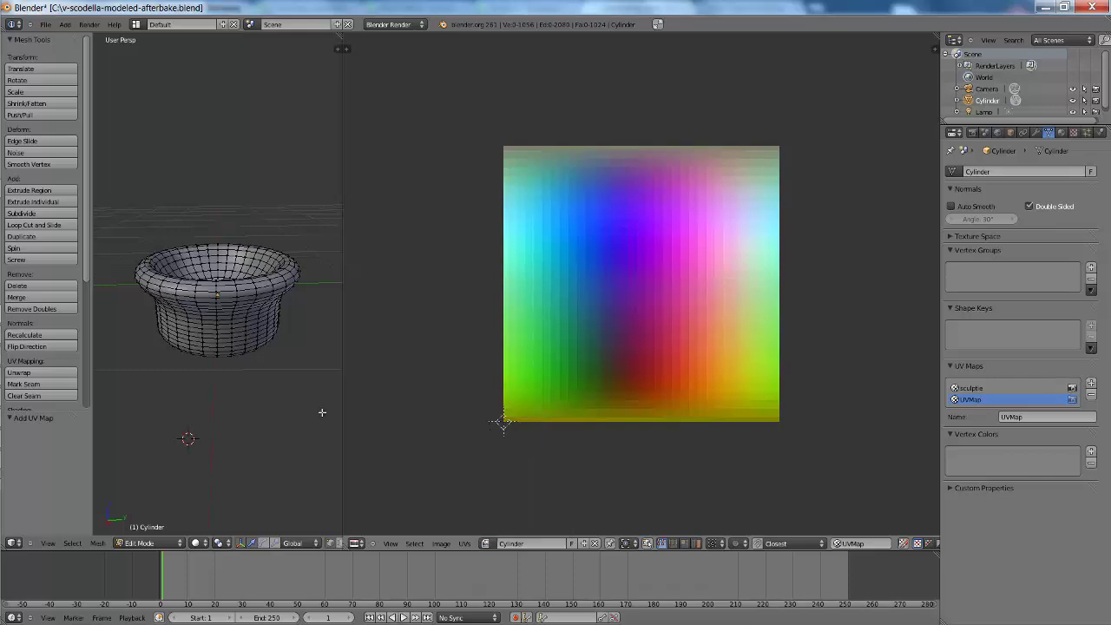
key(a)
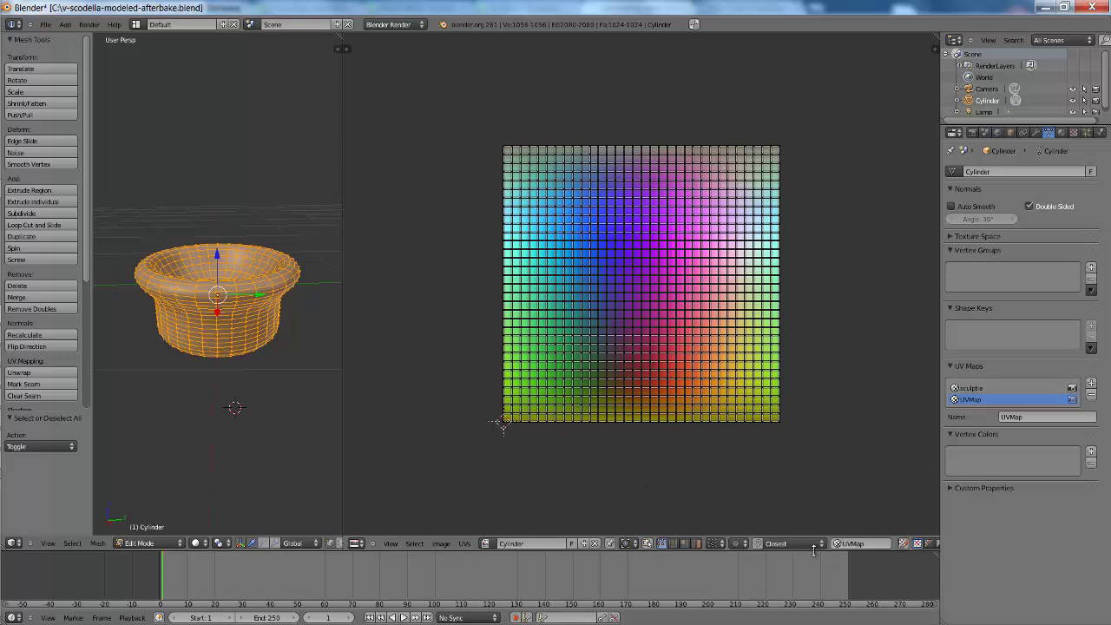
click(485, 543)
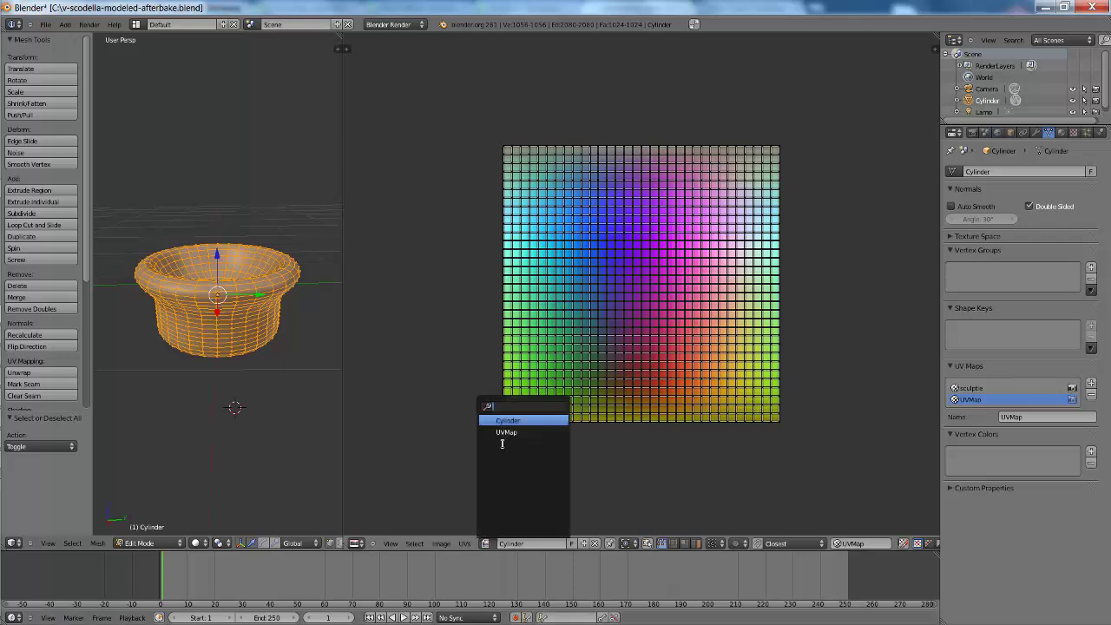
click(507, 431)
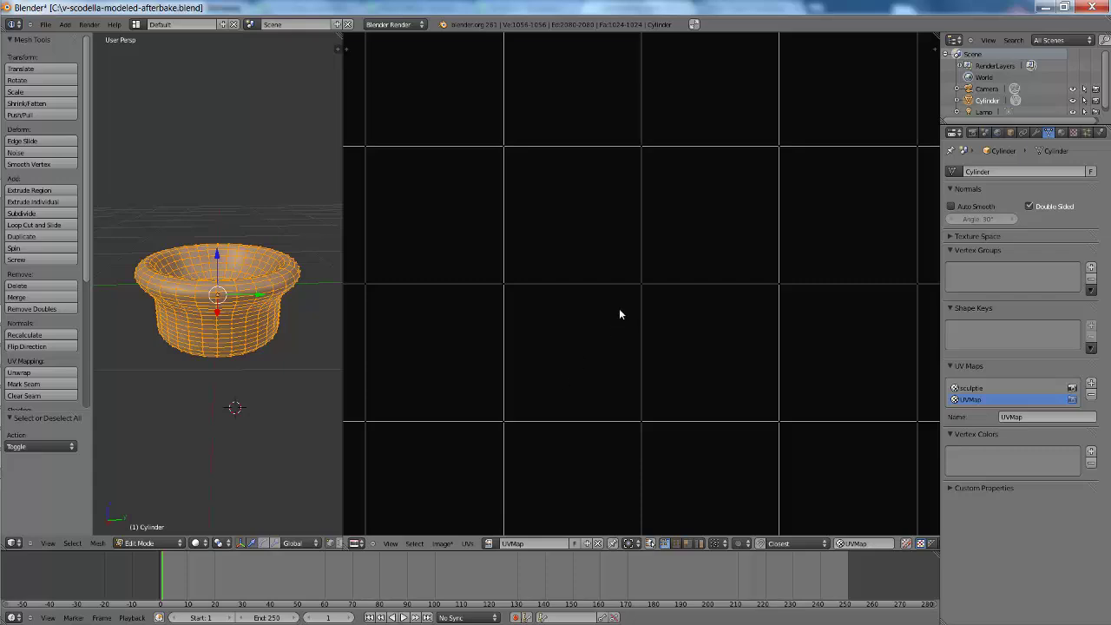
scroll(619, 315, down, 1)
scroll(618, 314, down, 3)
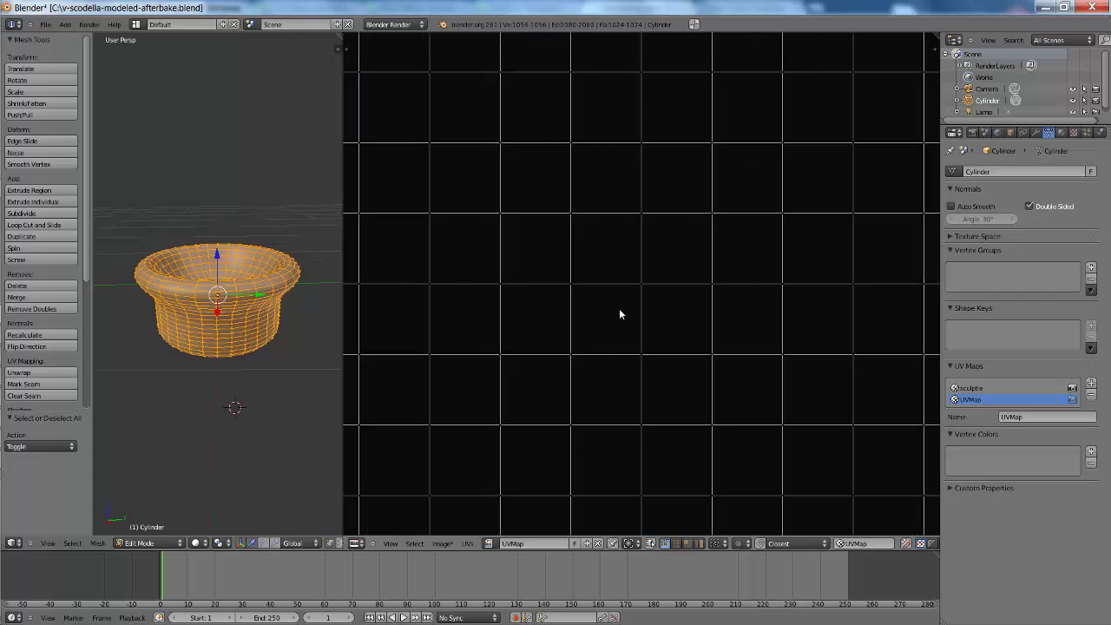
scroll(619, 314, down, 2)
scroll(618, 314, down, 1)
scroll(618, 314, down, 2)
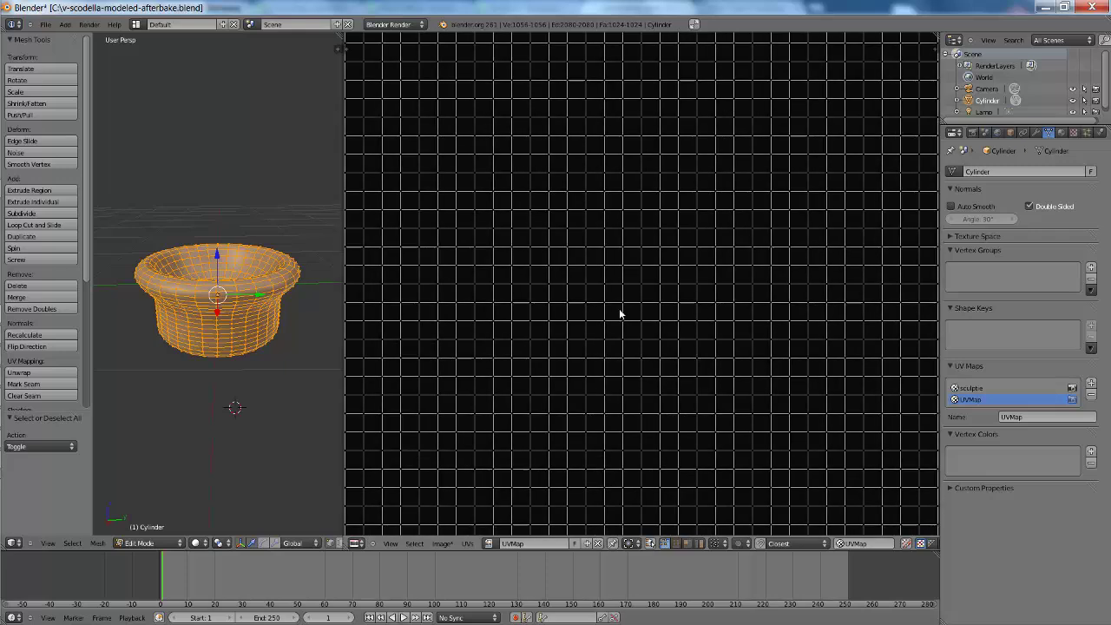
scroll(618, 314, down, 2)
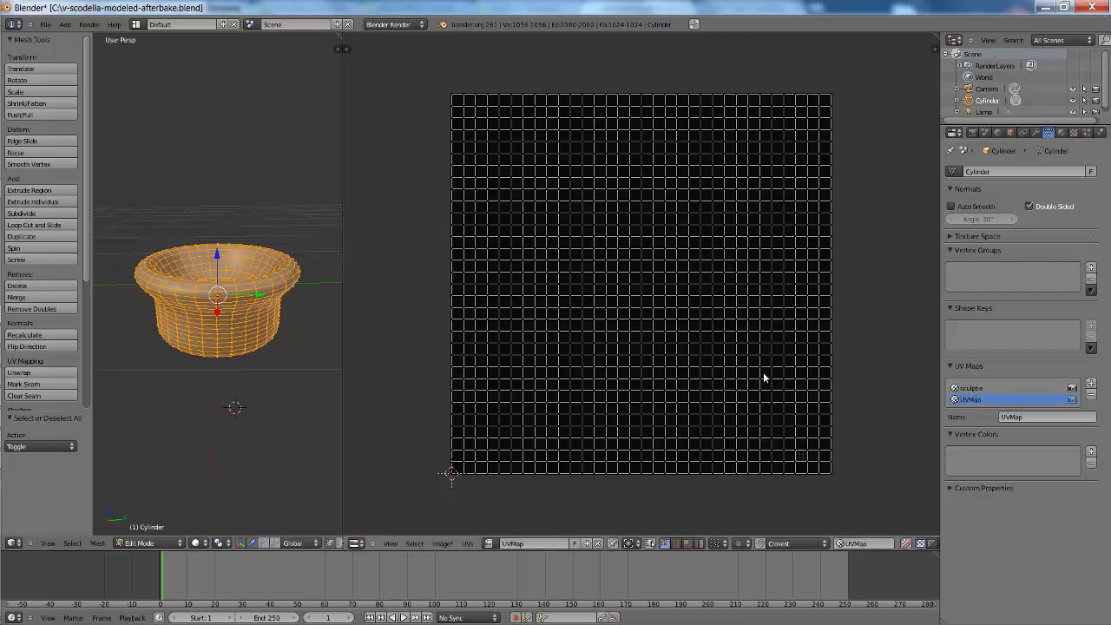
click(982, 390)
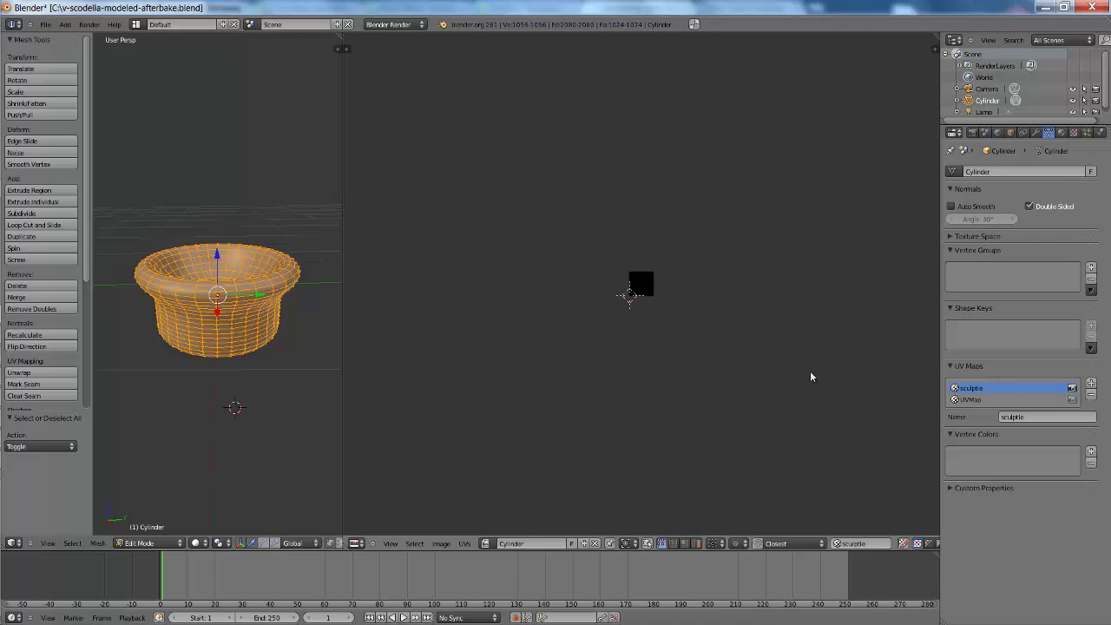
click(964, 399)
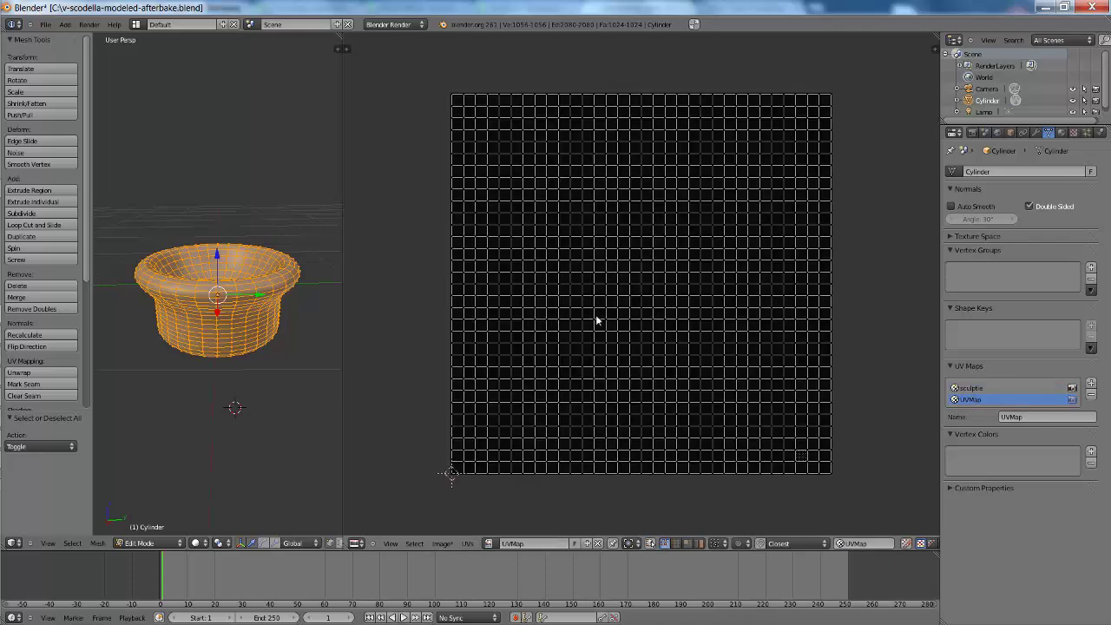
click(977, 390)
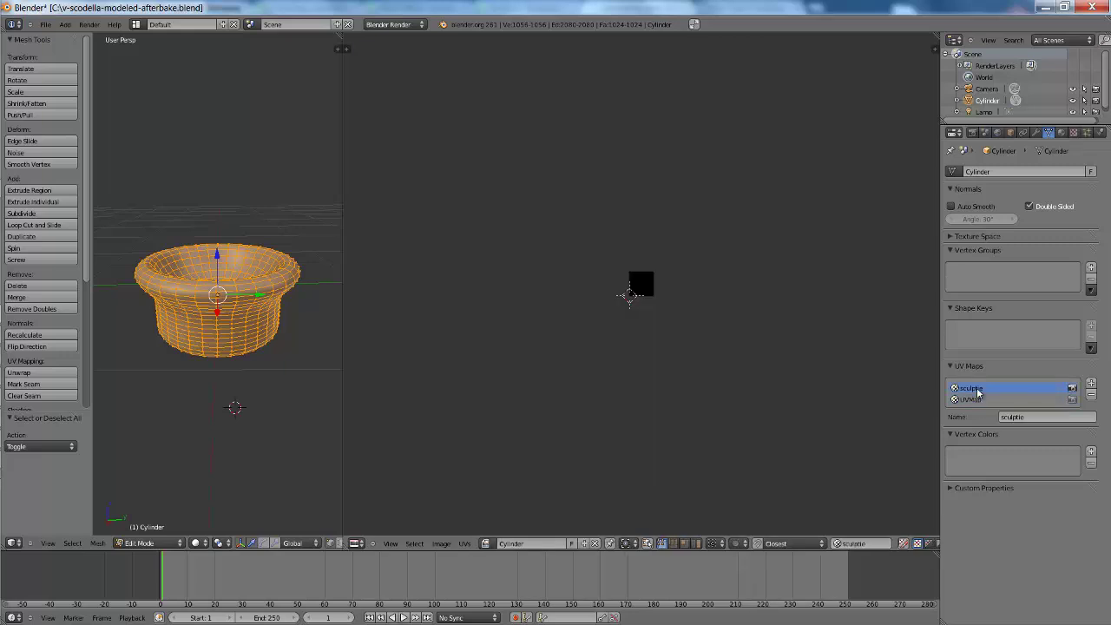
Make UVMap the active UV map and briefly check the image properties panel
click(974, 400)
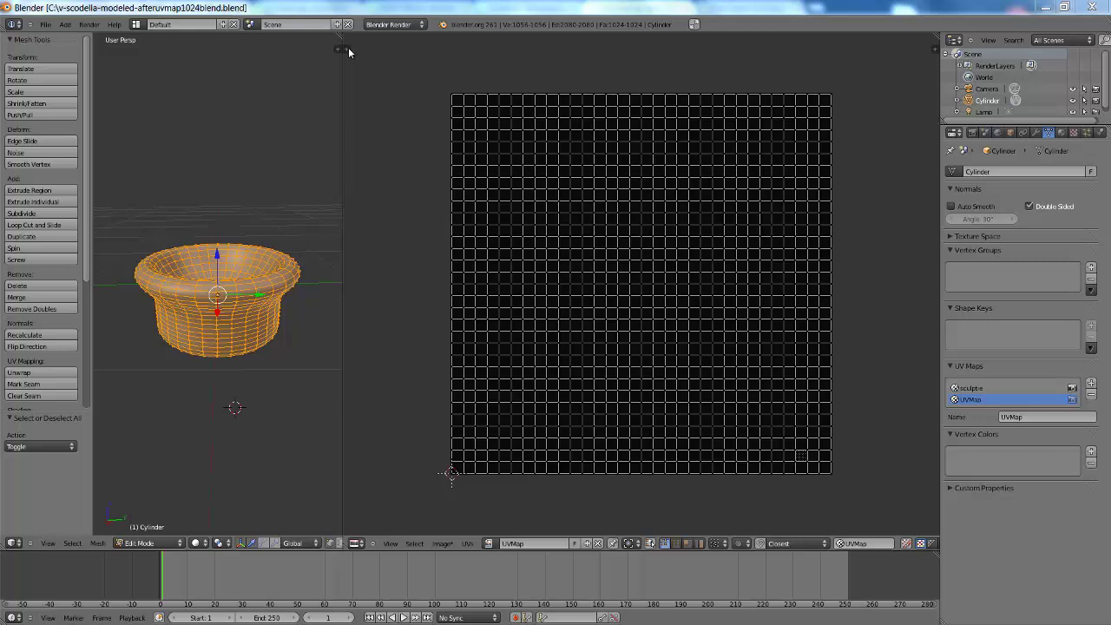
key(n)
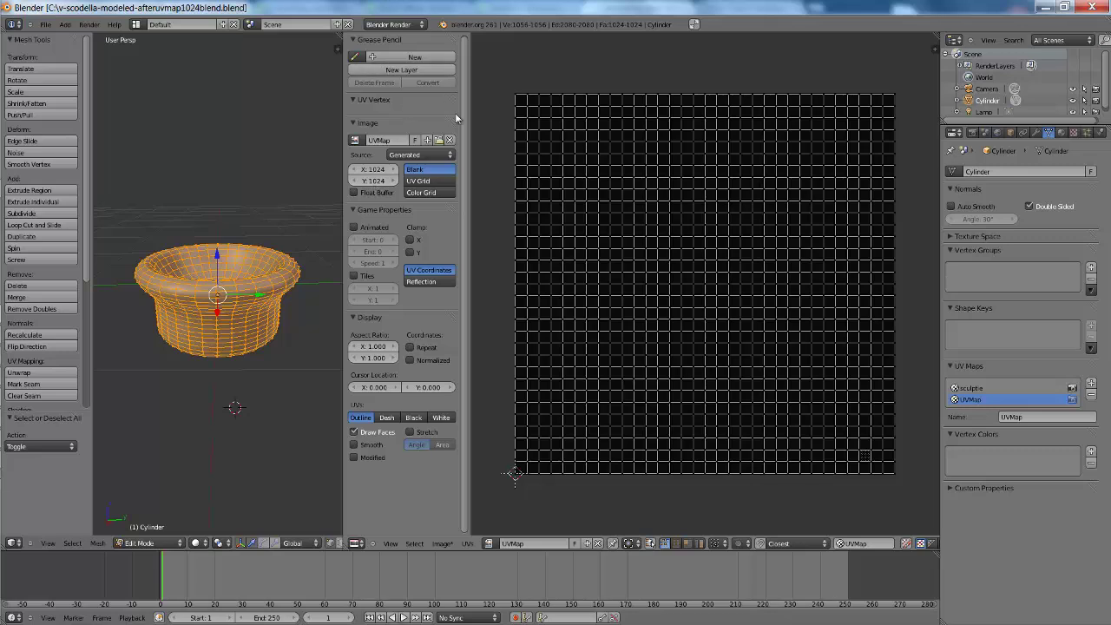
drag(471, 115, 335, 108)
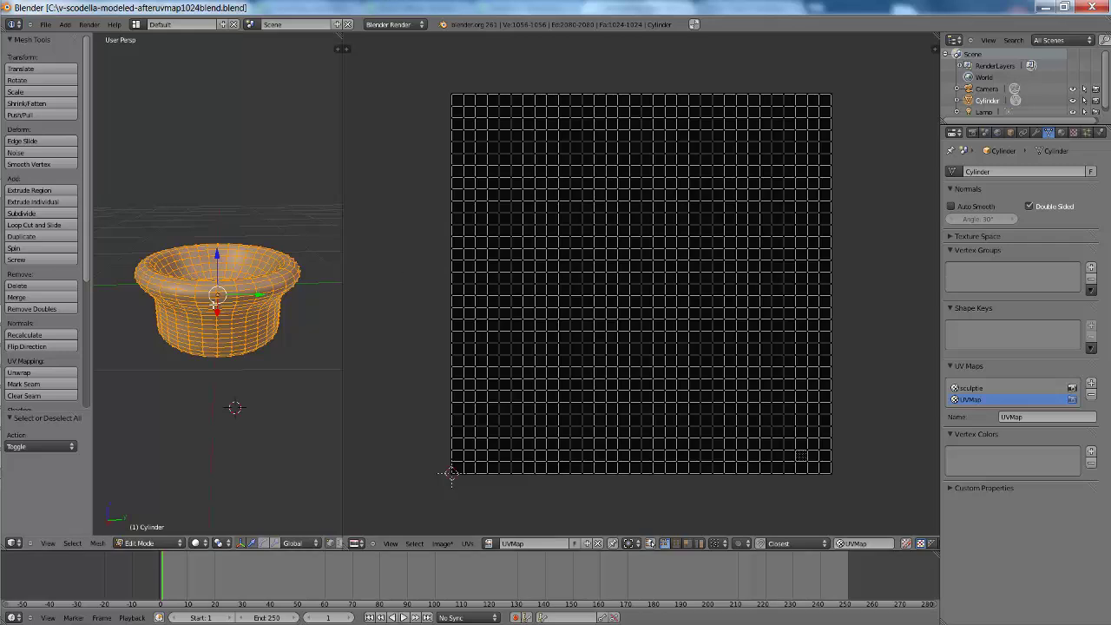
View the bowl from the top and box-select the whole mesh
middle_drag(248, 305, 242, 309)
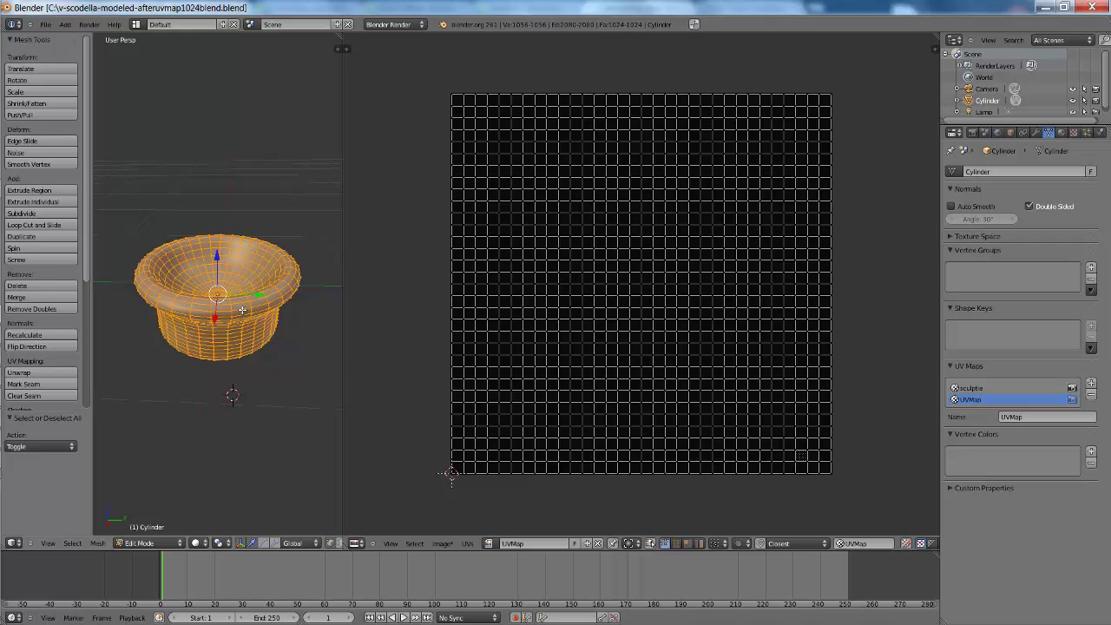
key(KP_7)
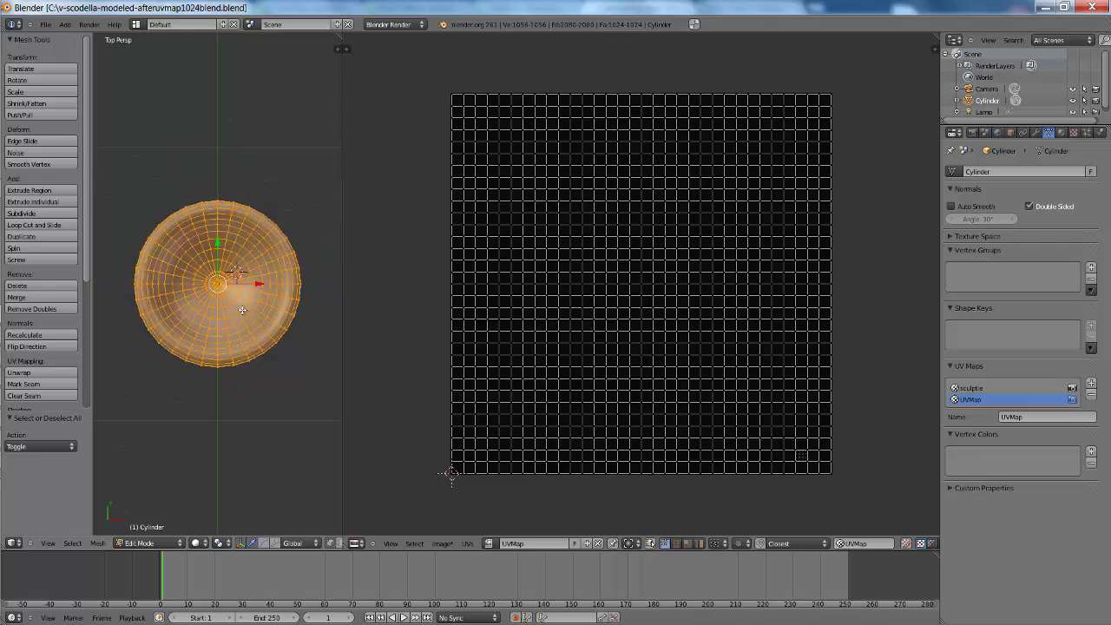
key(a)
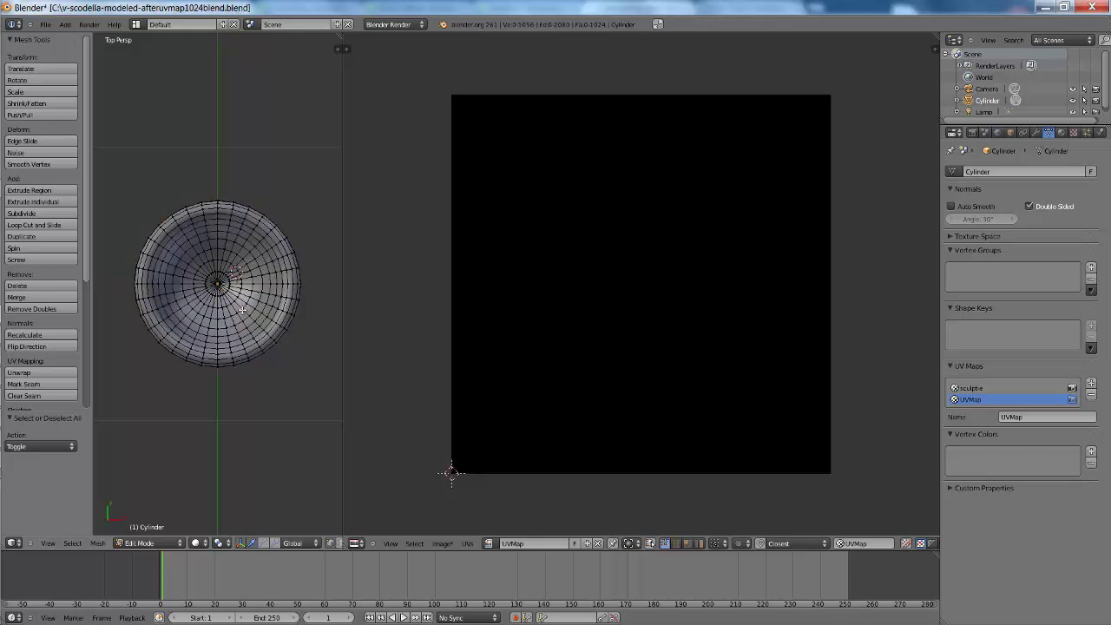
key(b)
drag(118, 161, 312, 405)
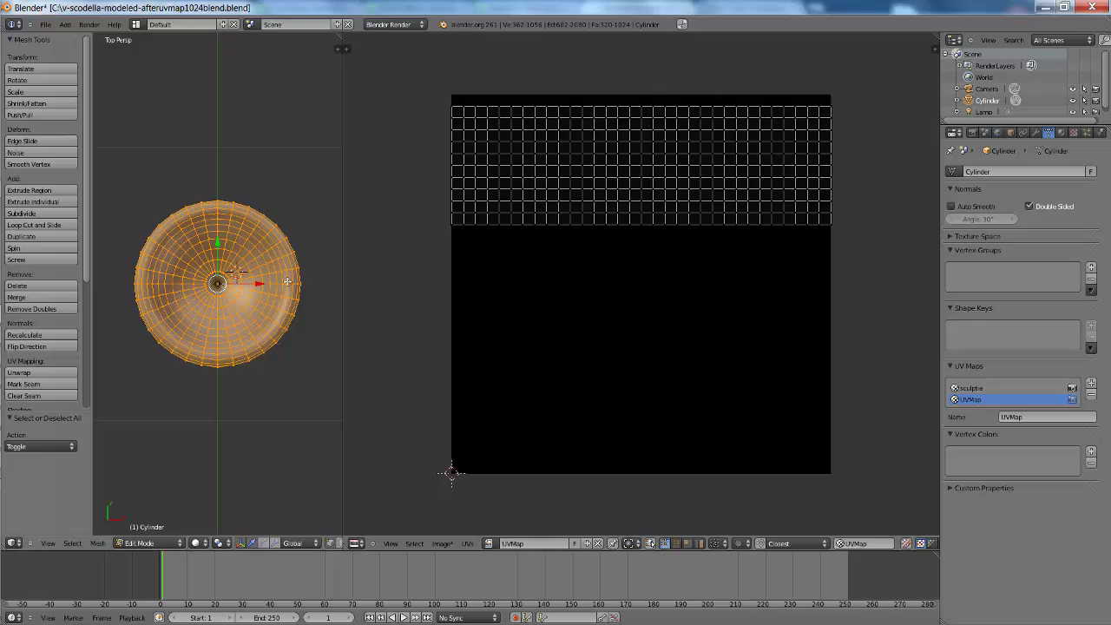
Switch to Face select mode and add the dark centre faces to the selection
scroll(260, 299, up, 2)
scroll(259, 299, up, 2)
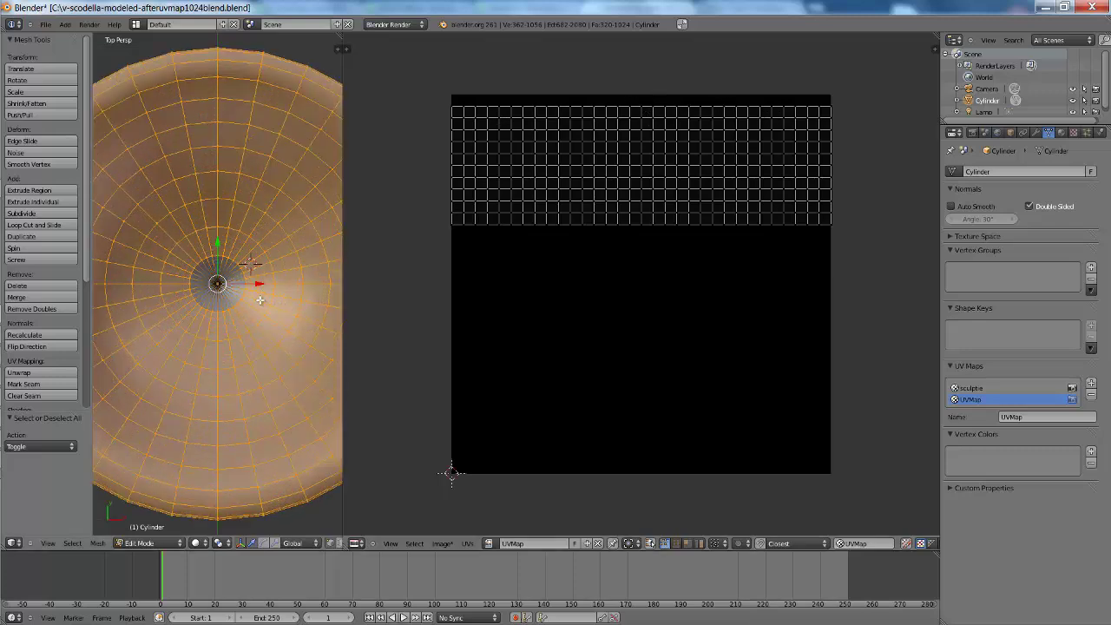
scroll(260, 299, up, 2)
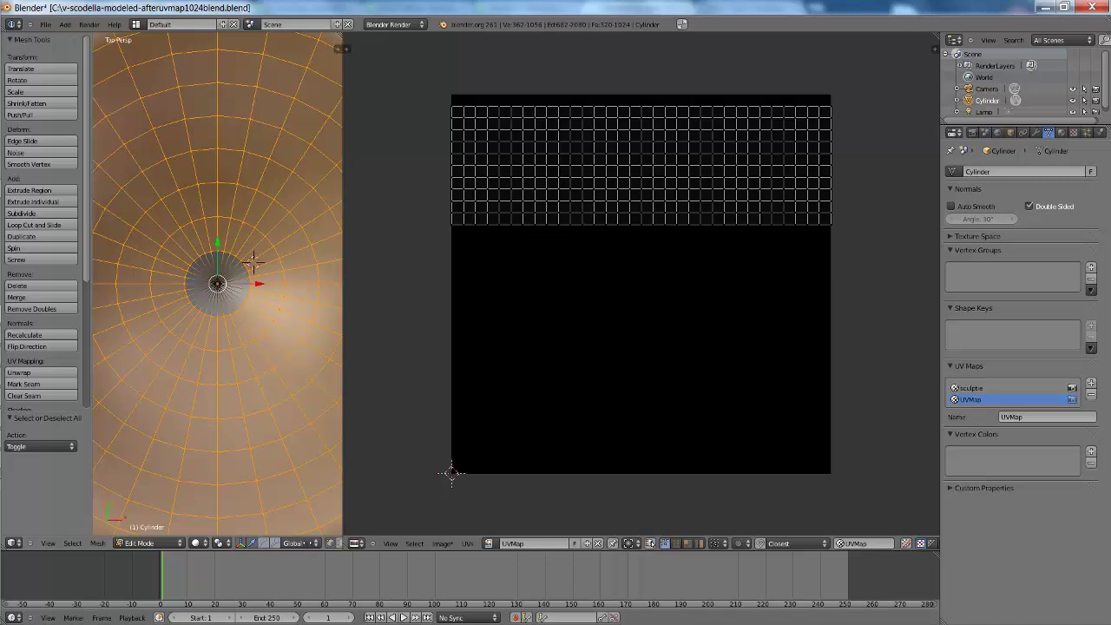
scroll(312, 546, down, 2)
click(329, 543)
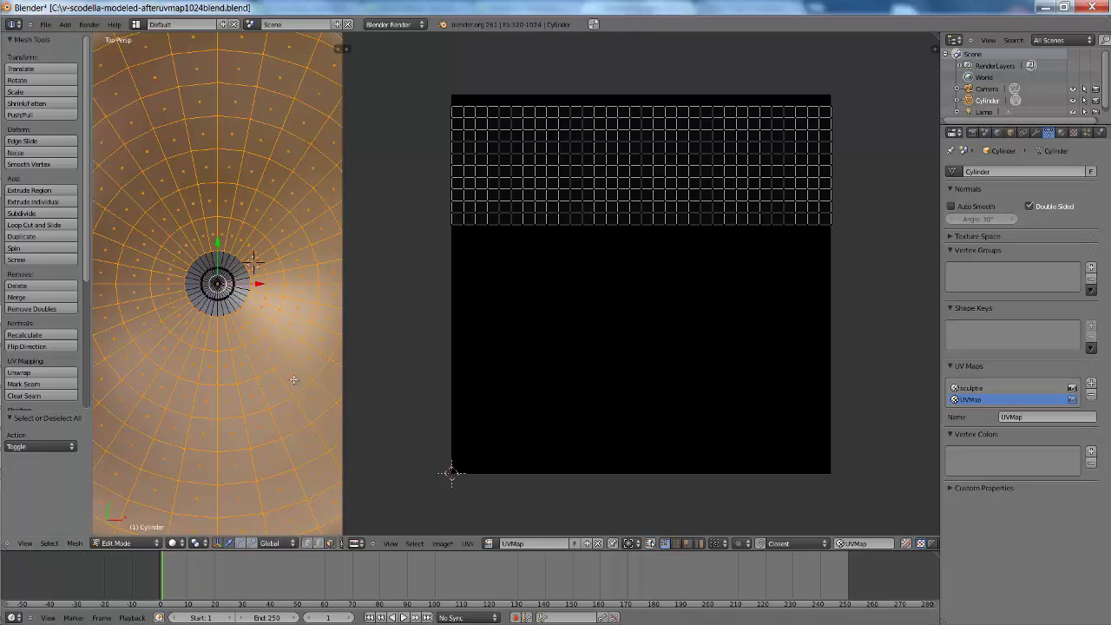
alt+shift+right_click(198, 283)
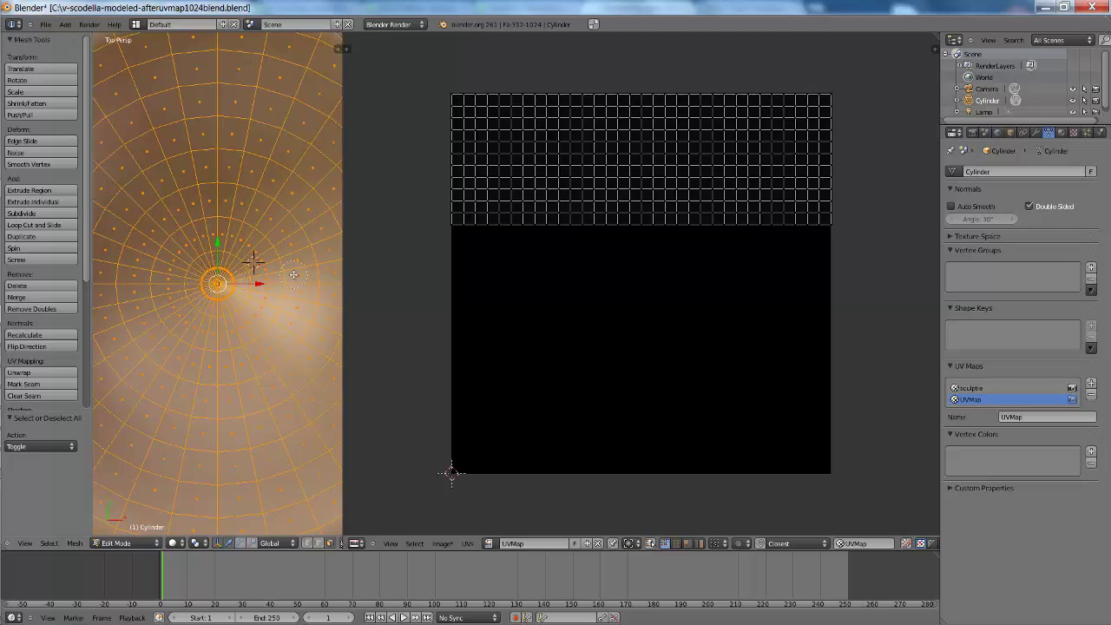
key(Escape)
scroll(294, 274, down, 4)
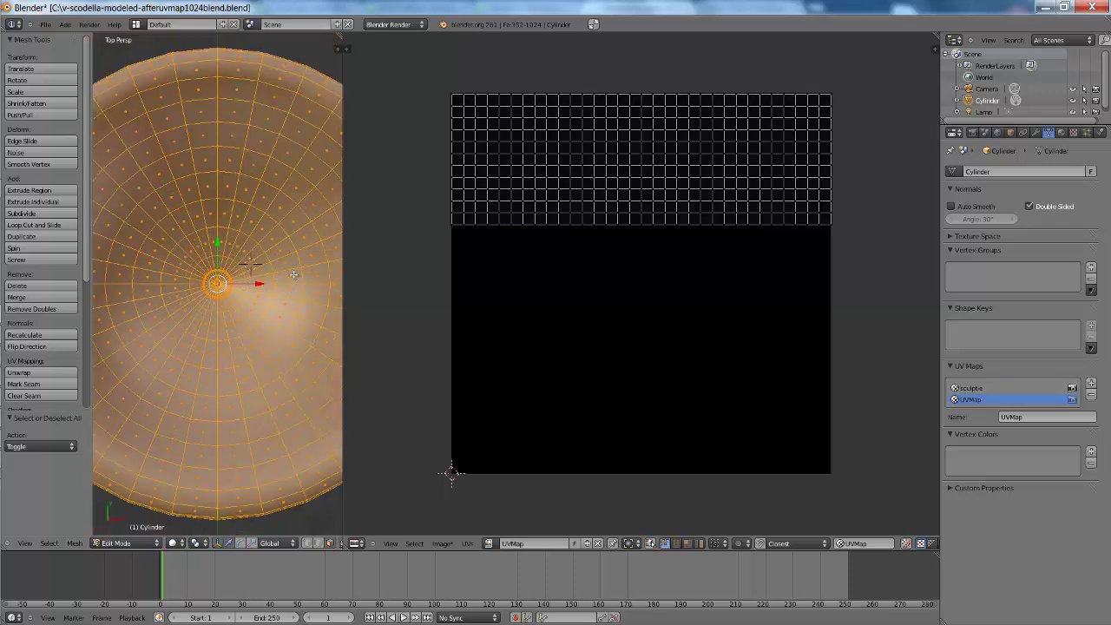
scroll(294, 274, down, 1)
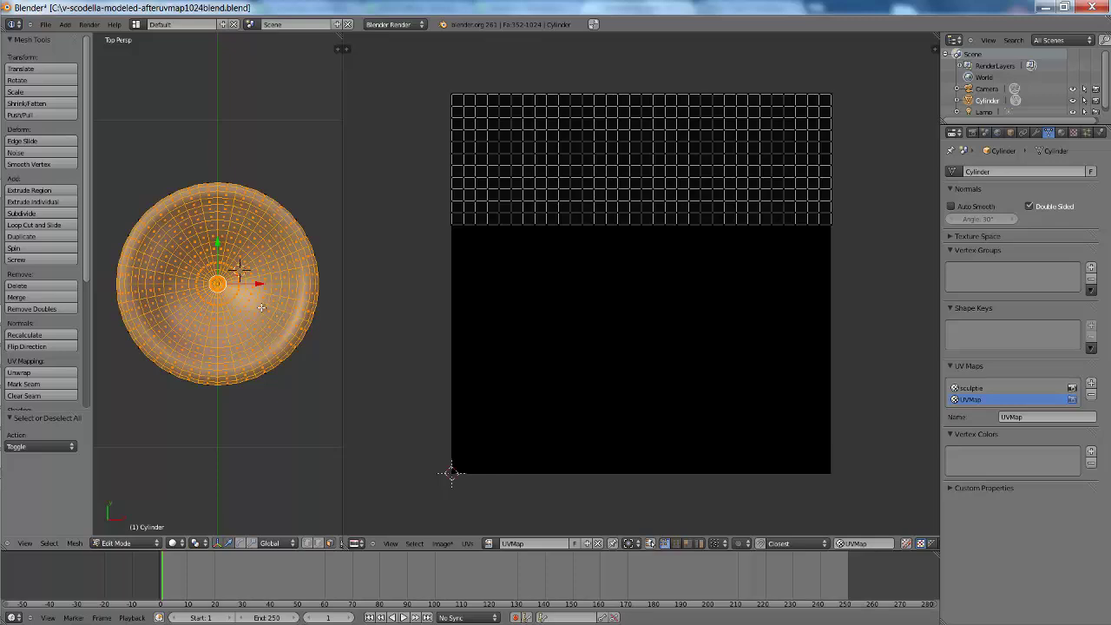
Project the UVs from top view and move the circular island to the upper-right corner
key(u)
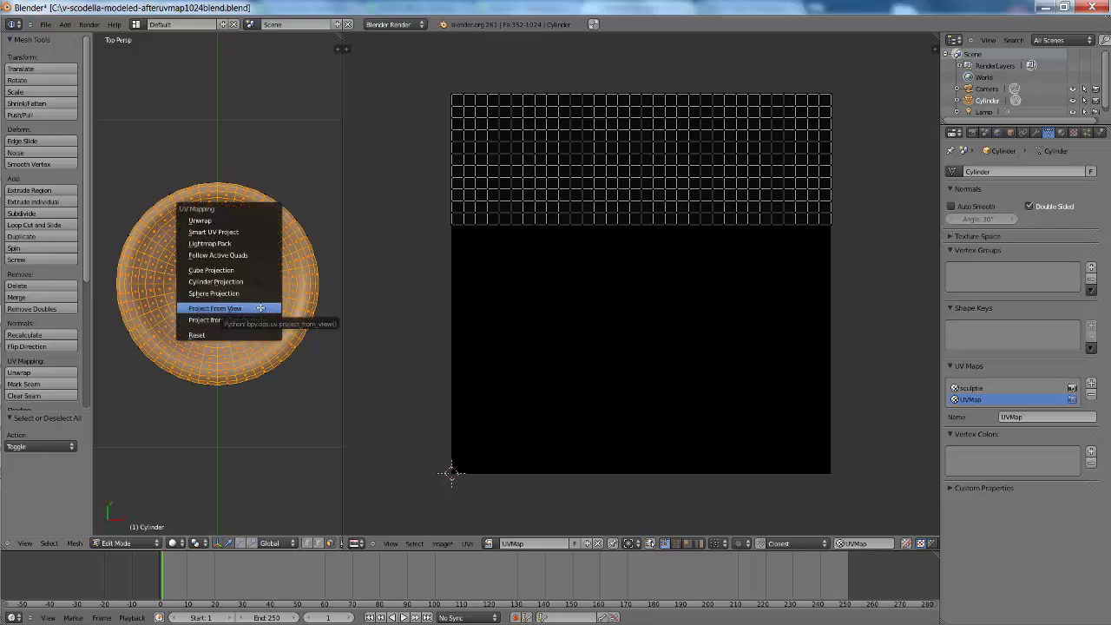
click(260, 307)
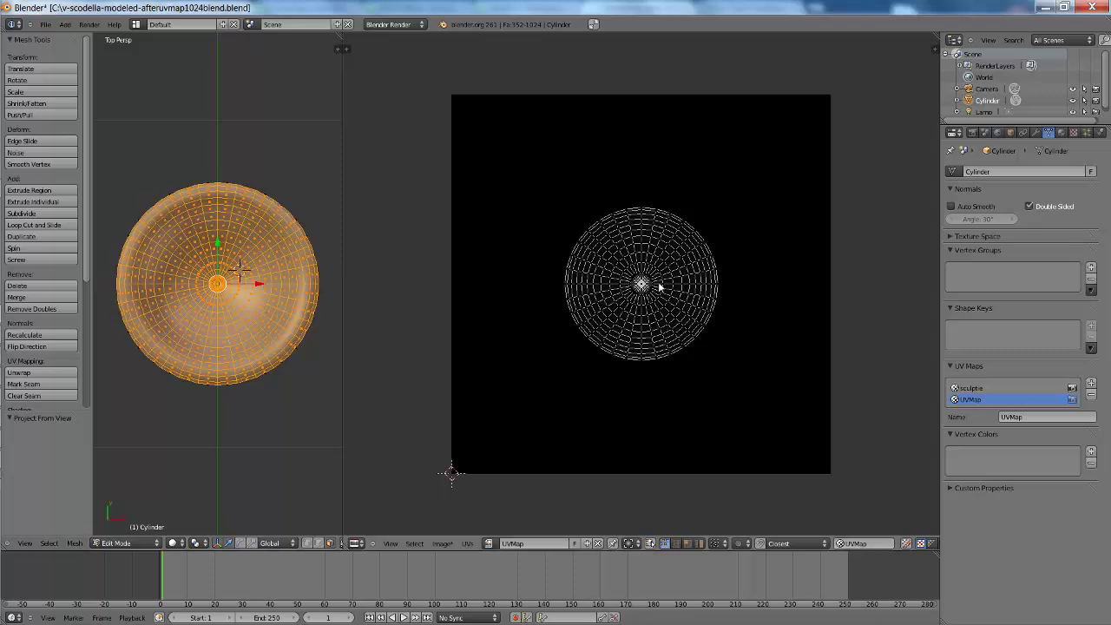
right_click(664, 282)
key(l)
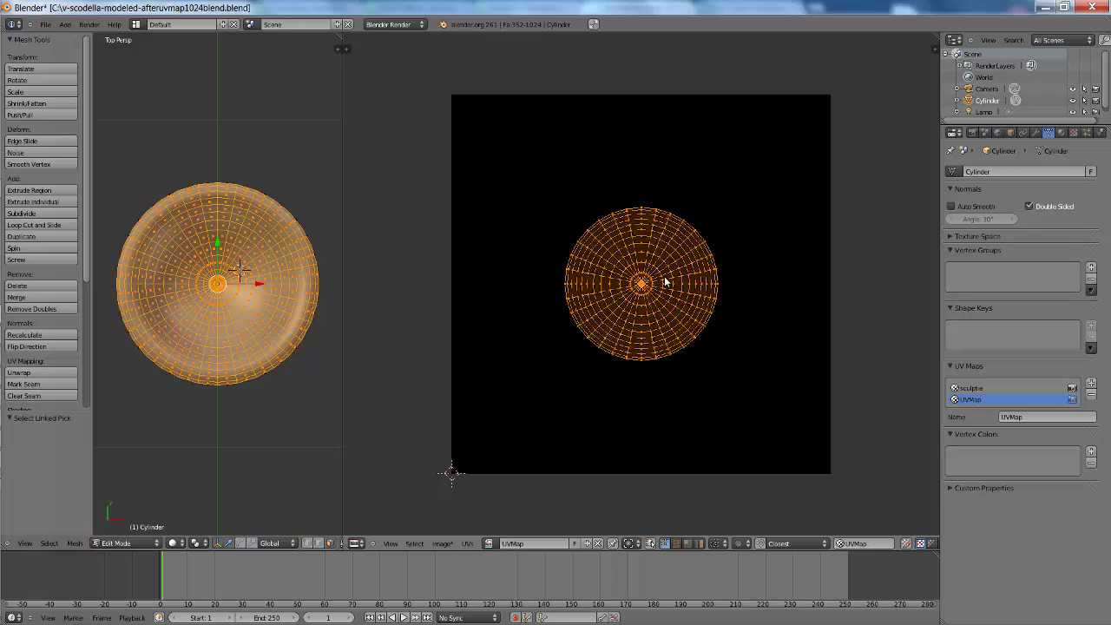
key(g)
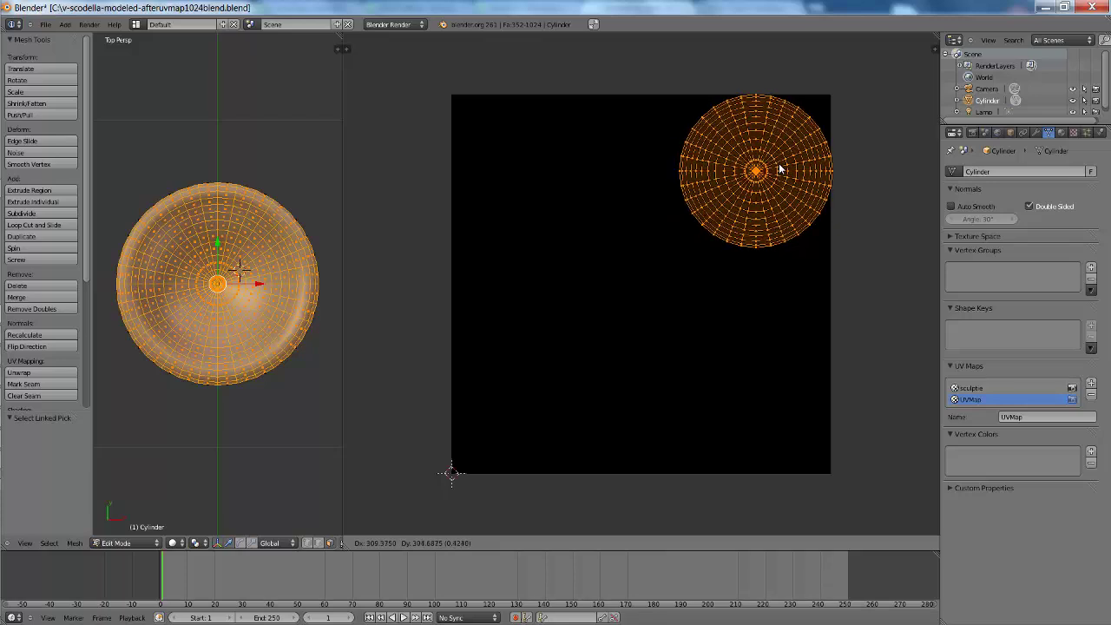
click(861, 124)
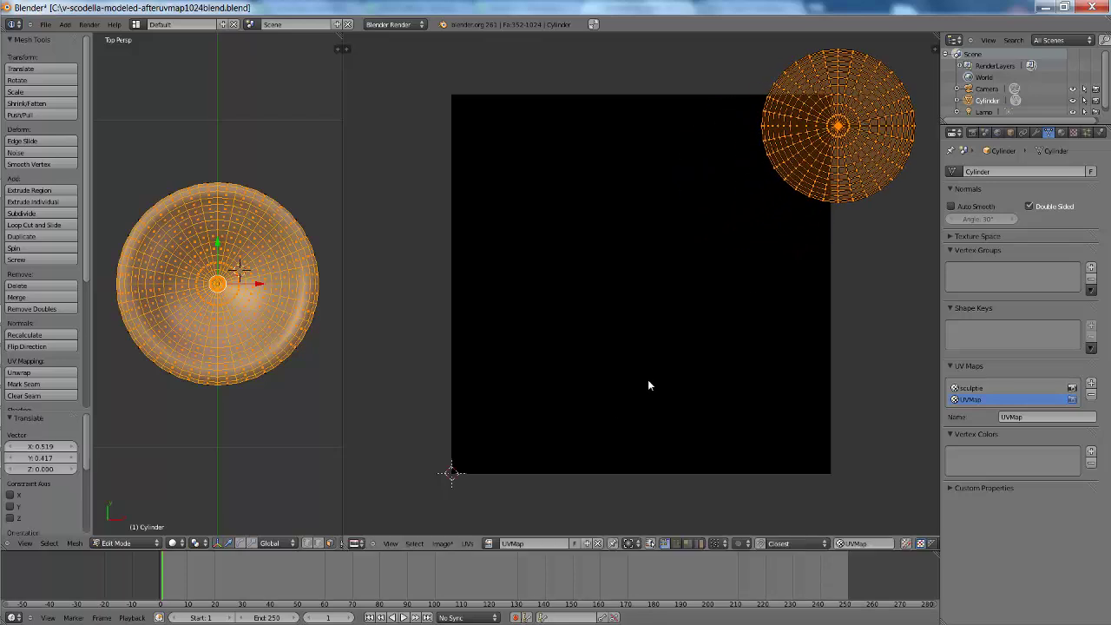
click(464, 544)
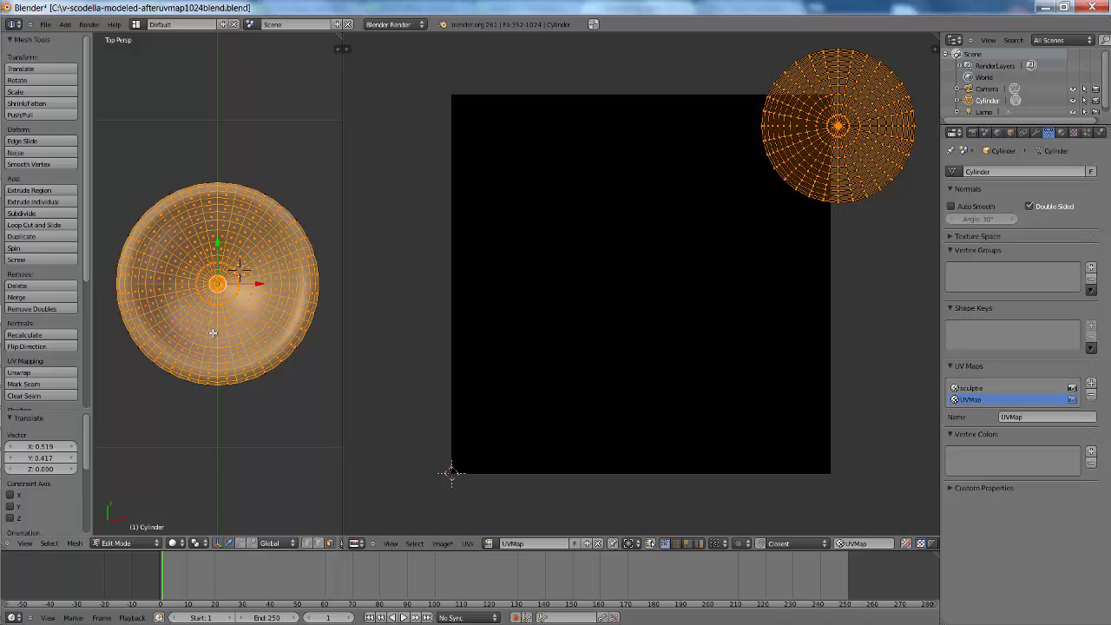
In front orthographic view, box-select the bowl's sides below the rim
middle_drag(212, 333, 233, 283)
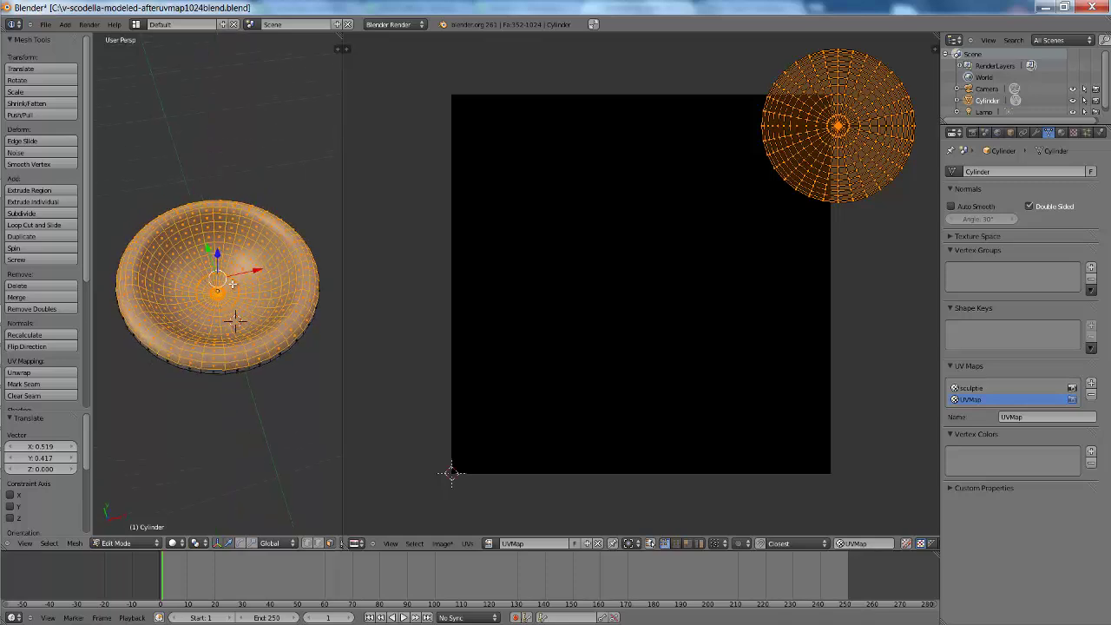
key(KP_1)
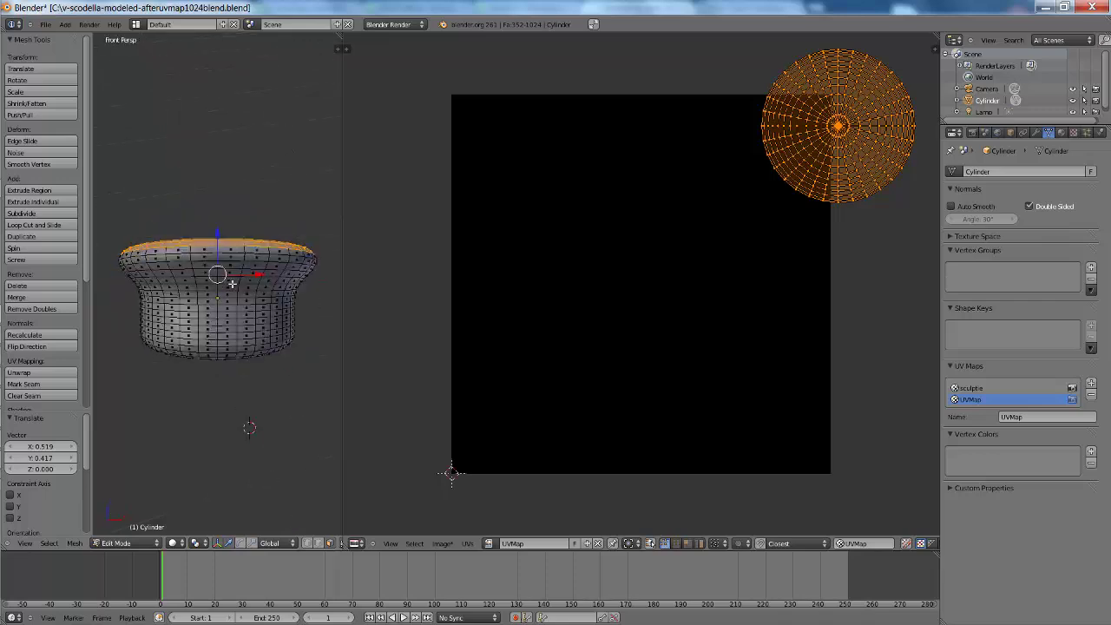
key(KP_5)
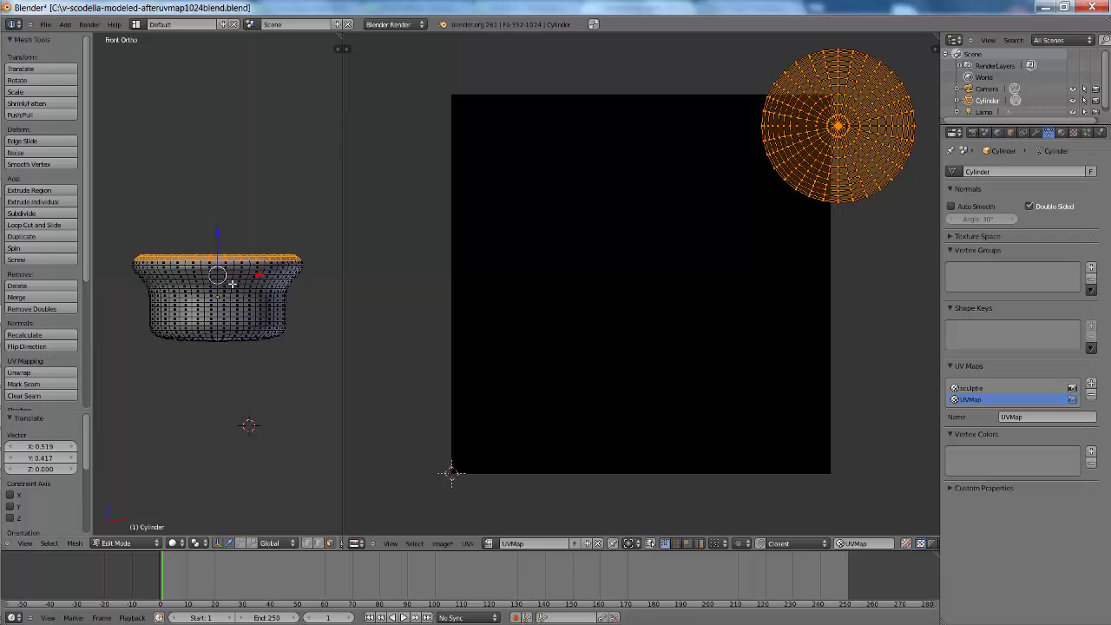
key(a)
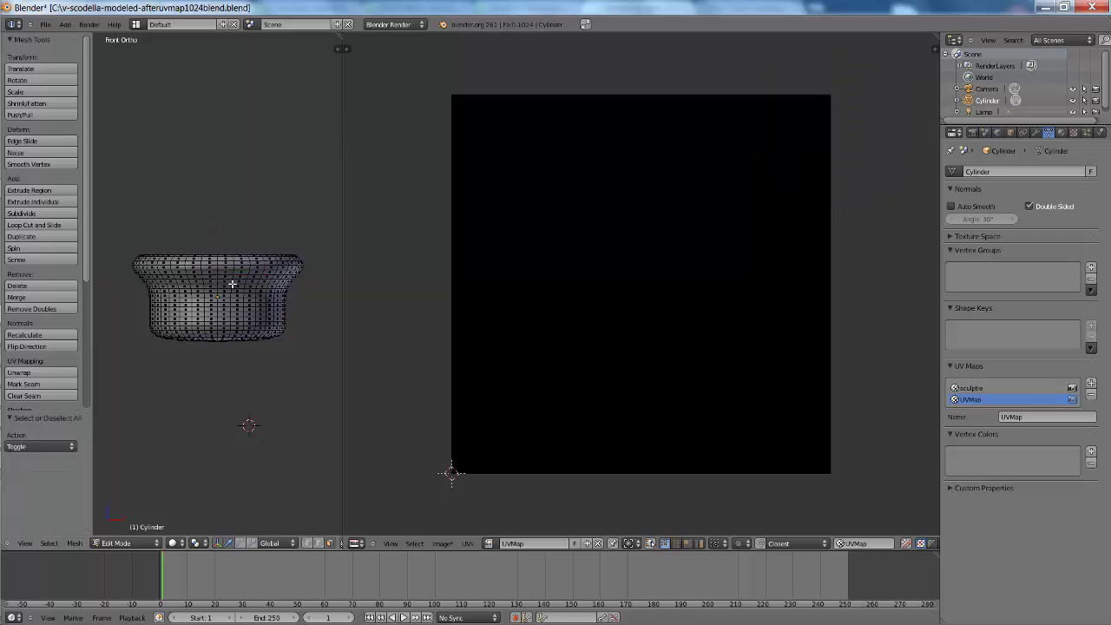
key(b)
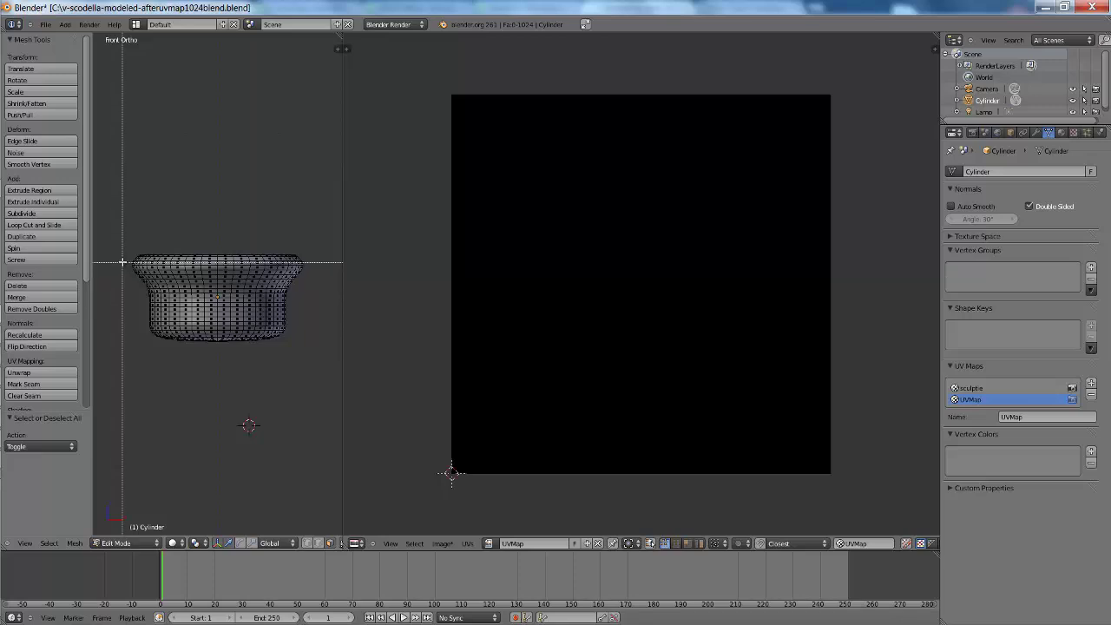
mouse_move(123, 262)
mouse_down()
mouse_move(275, 405)
mouse_move(315, 411)
mouse_up()
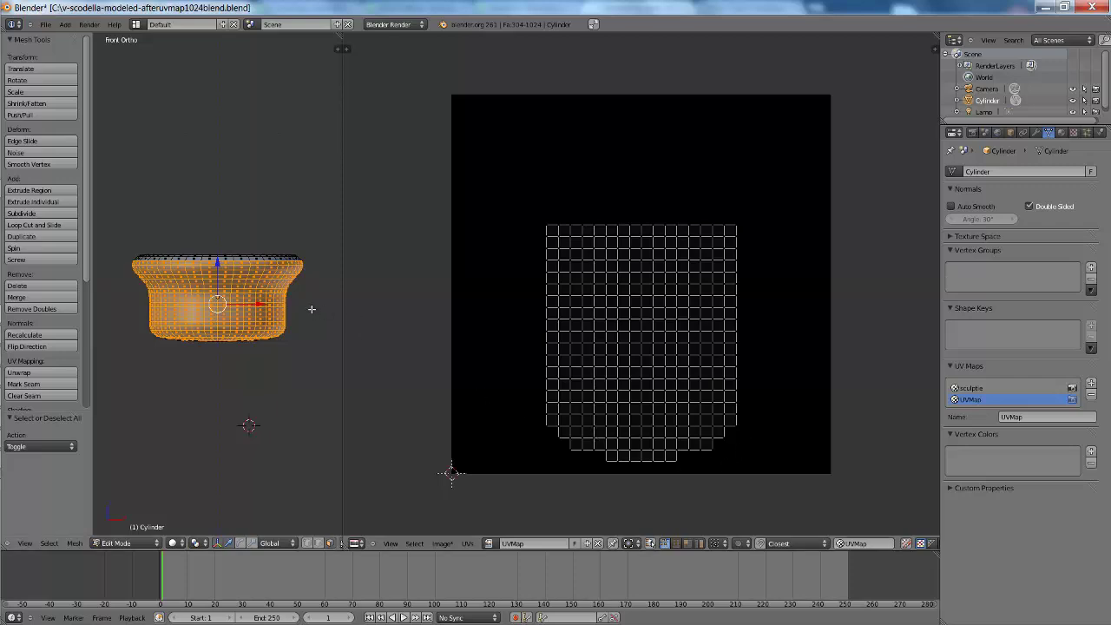
Brush-select the remaining faces near the bottom notch, then return to front view
mouse_move(232, 297)
middle_down()
mouse_move(255, 243)
mouse_move(179, 318)
middle_up()
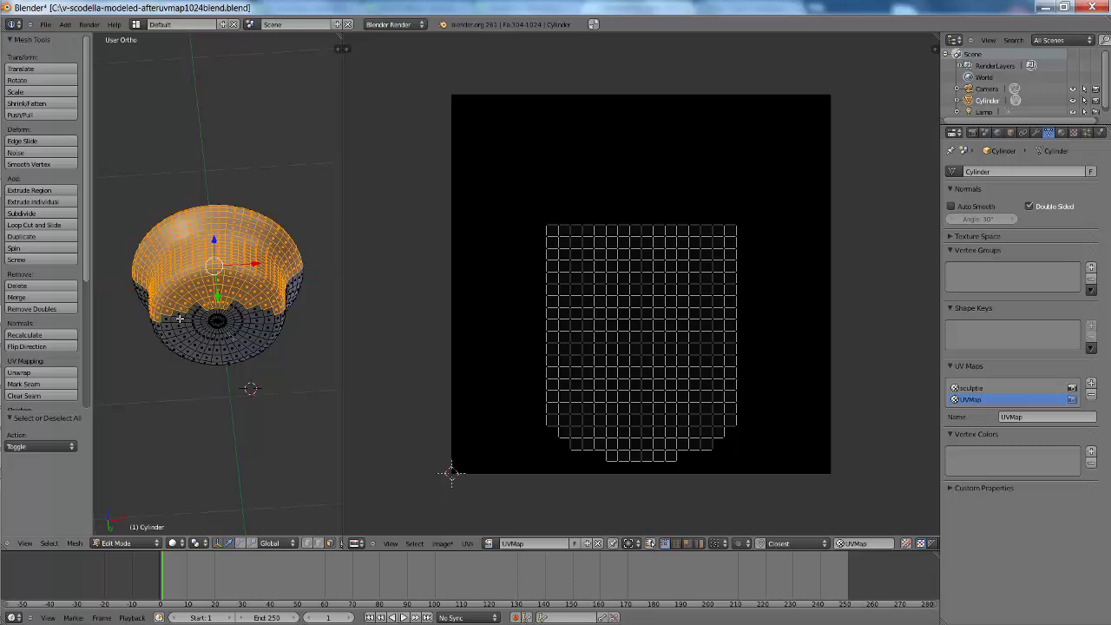
scroll(181, 301, up, 1)
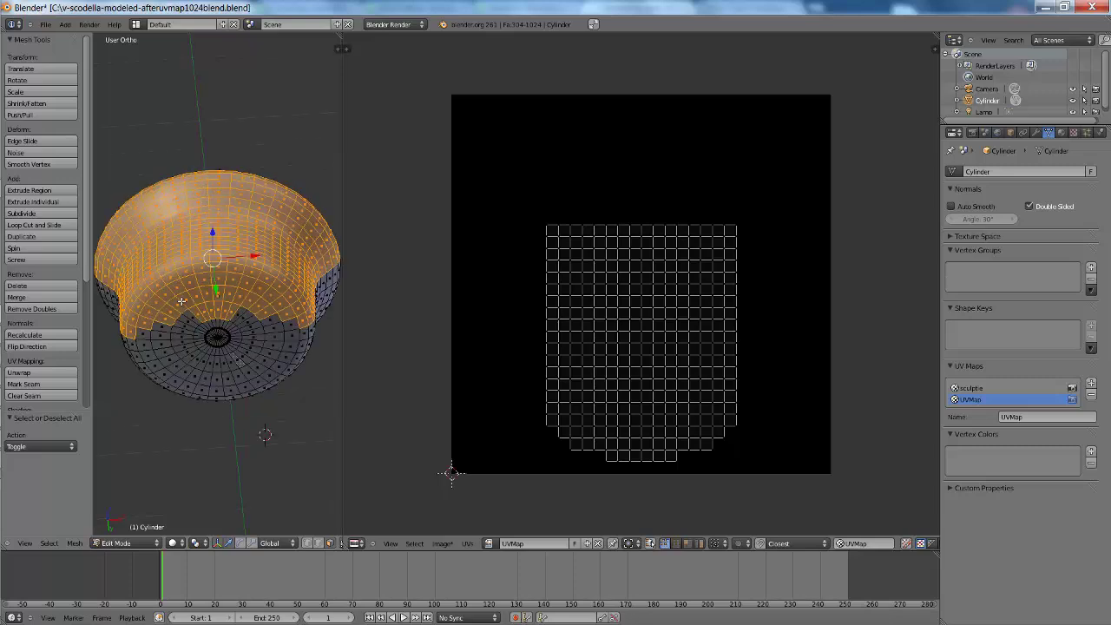
scroll(181, 301, up, 1)
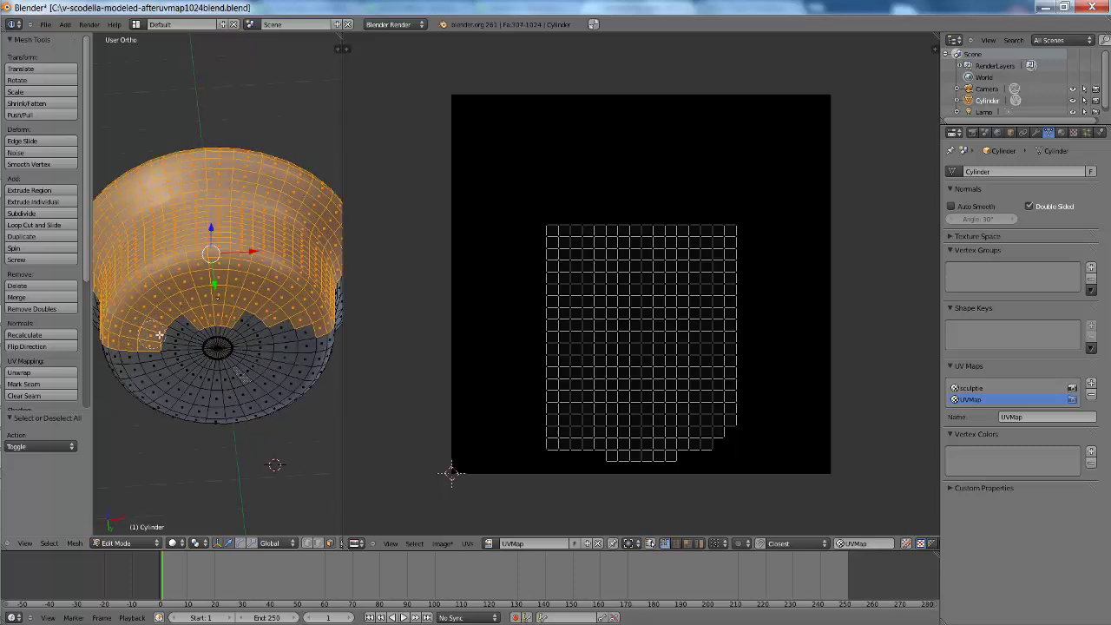
drag(165, 334, 192, 334)
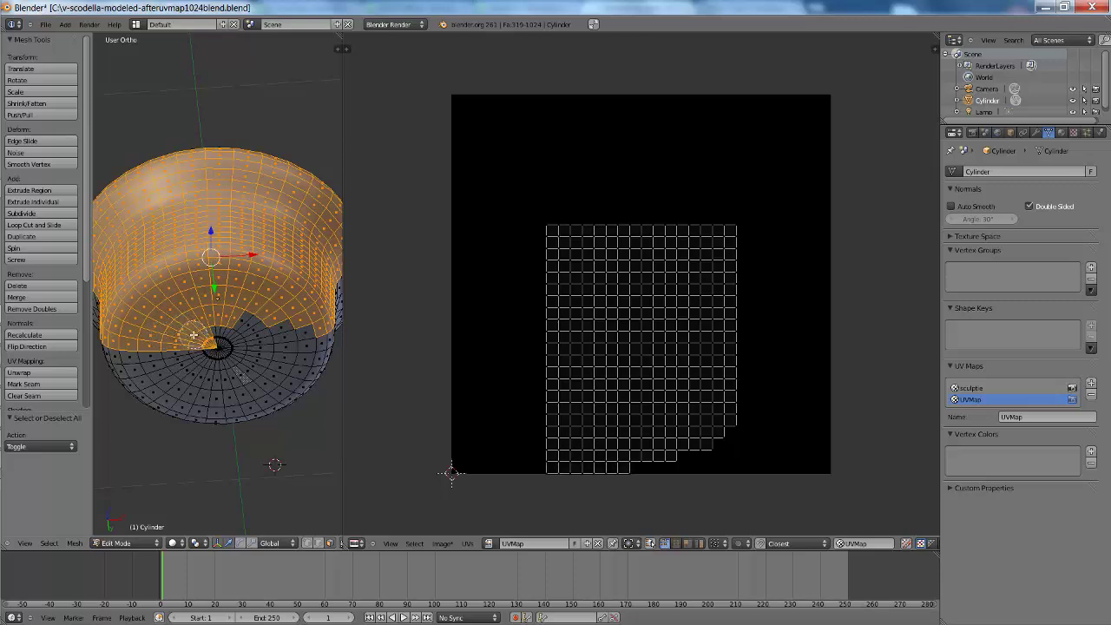
mouse_move(192, 334)
mouse_down()
mouse_move(270, 319)
mouse_move(247, 330)
mouse_up()
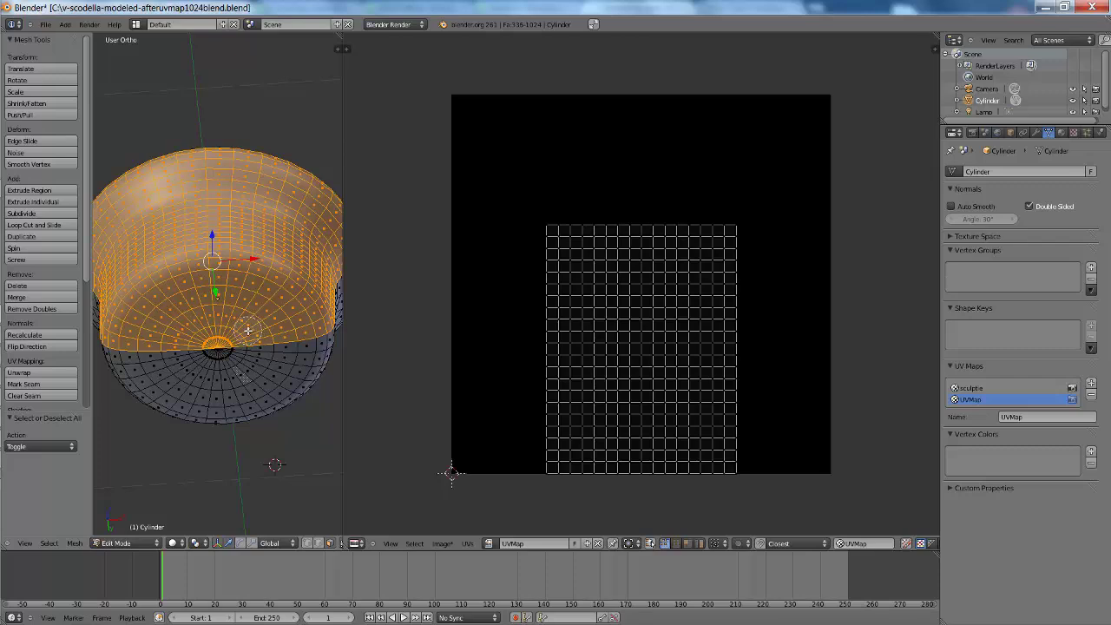
right_click(248, 331)
key(c)
right_click(292, 310)
key(KP_1)
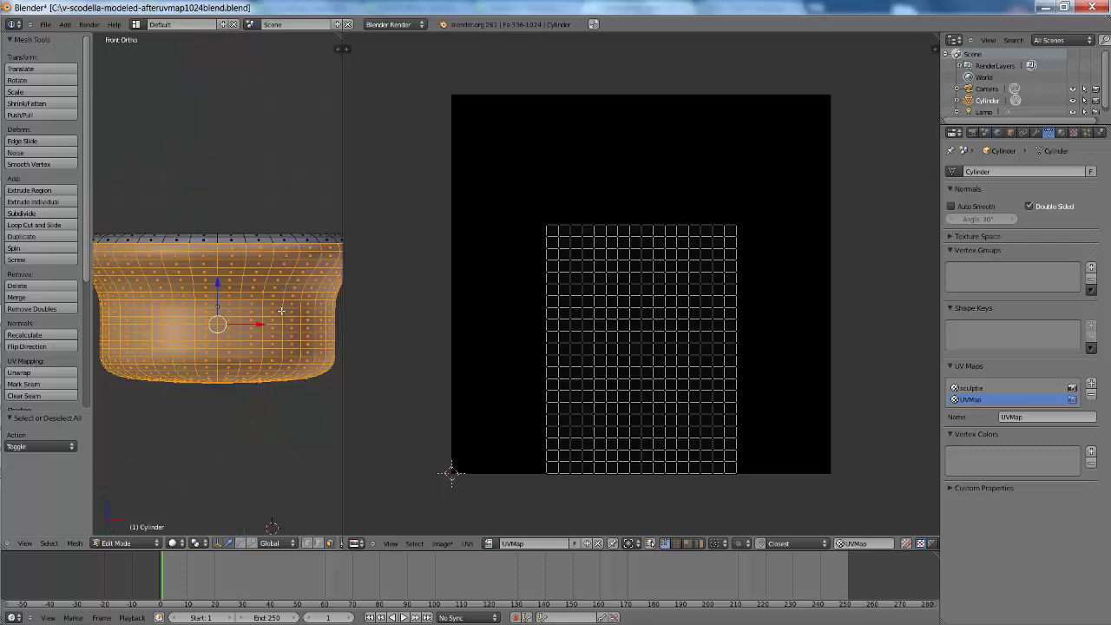
Project the wall from front view and move the UV island to the lower right
key(u)
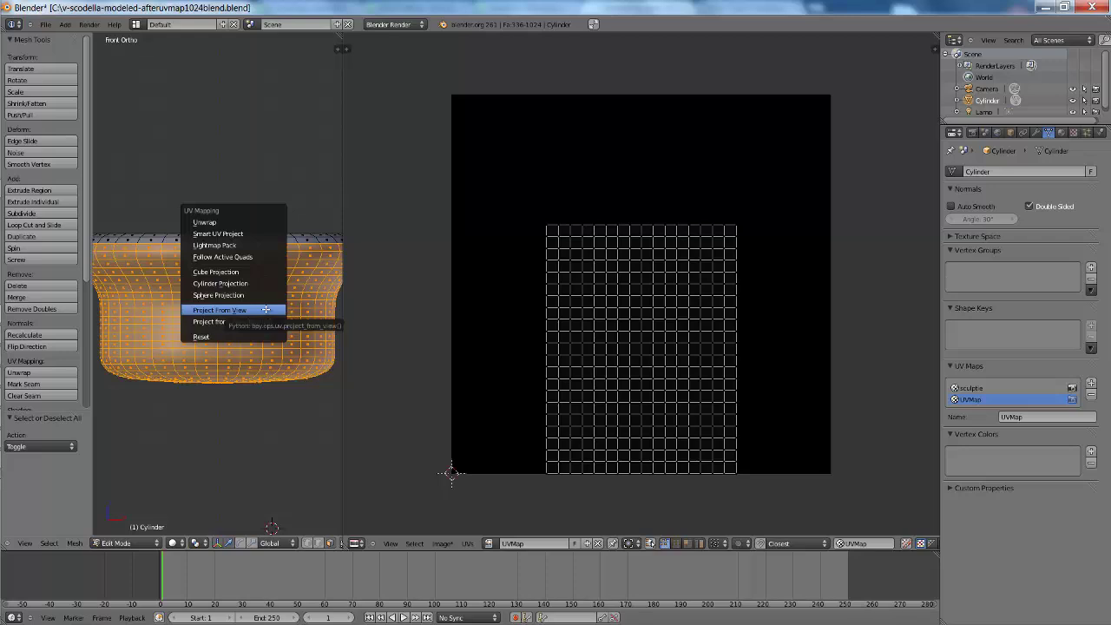
click(266, 309)
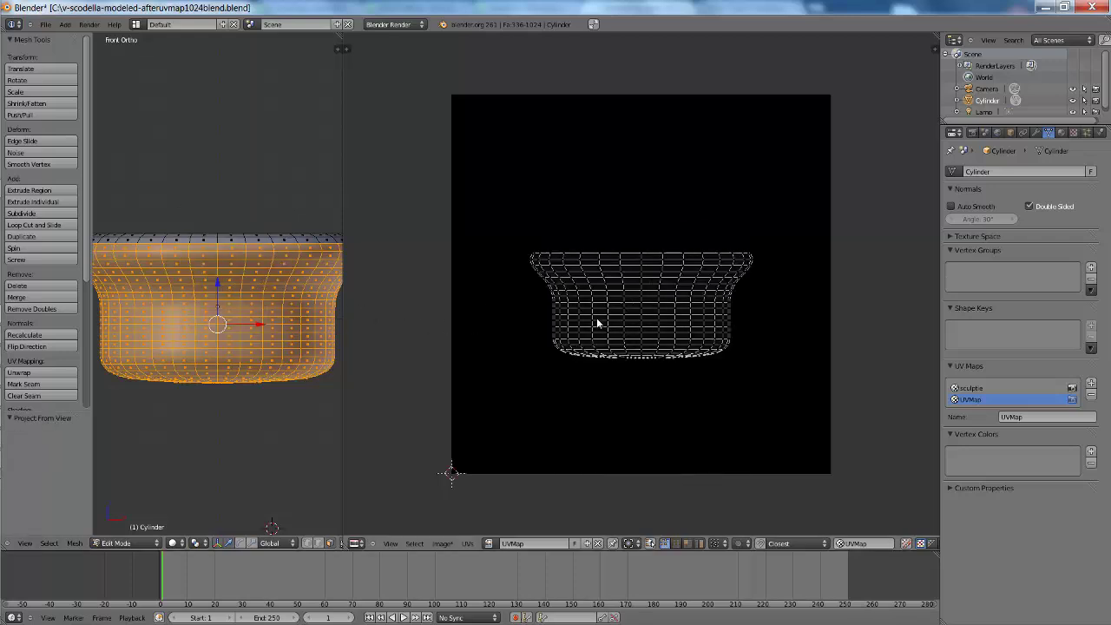
right_click(643, 335)
key(l)
key(g)
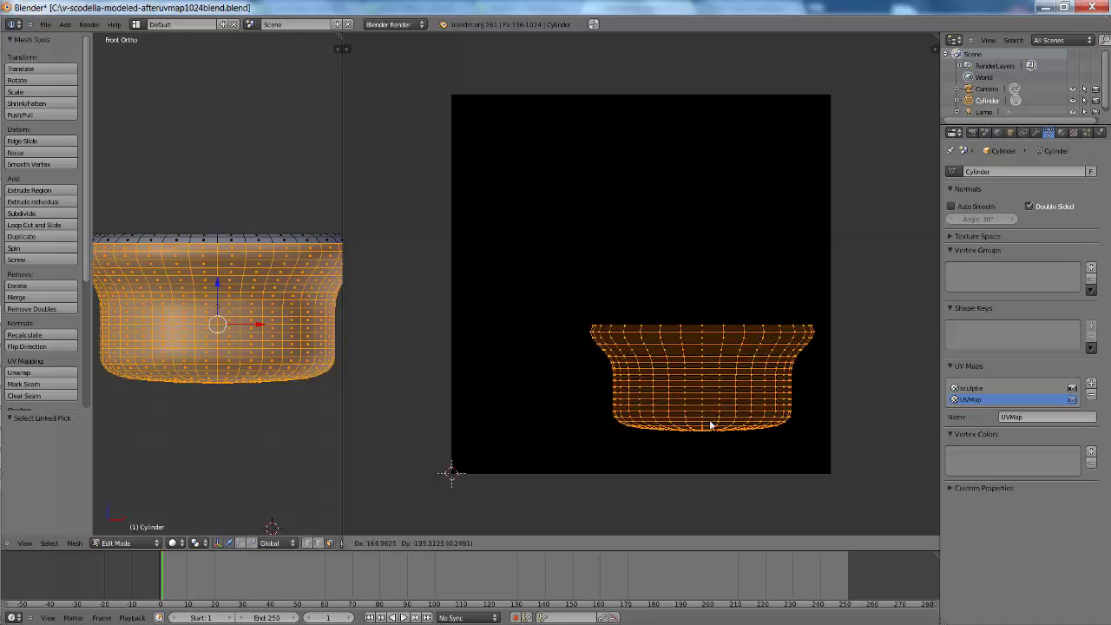
click(826, 483)
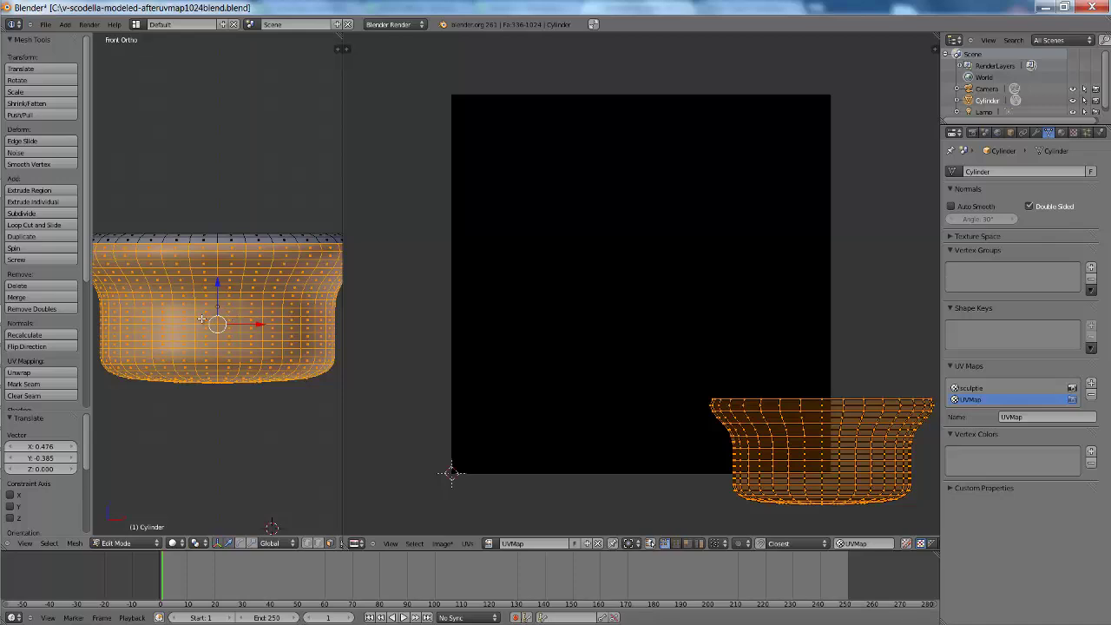
In back view, box-select the cup's back wall faces
key(ctrl+KP_1)
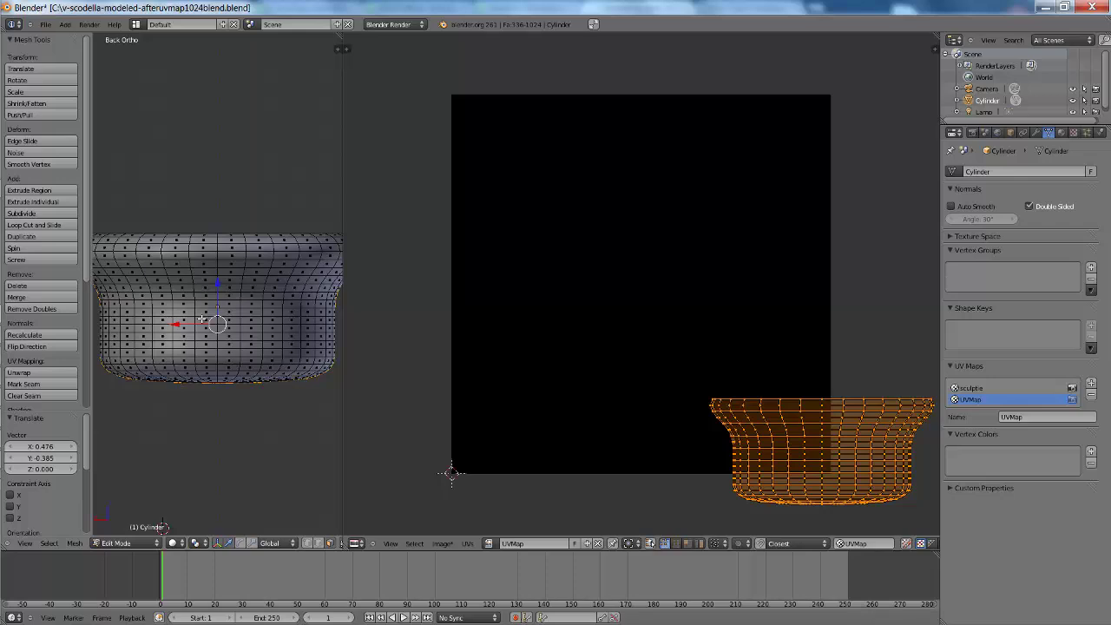
scroll(201, 318, down, 1)
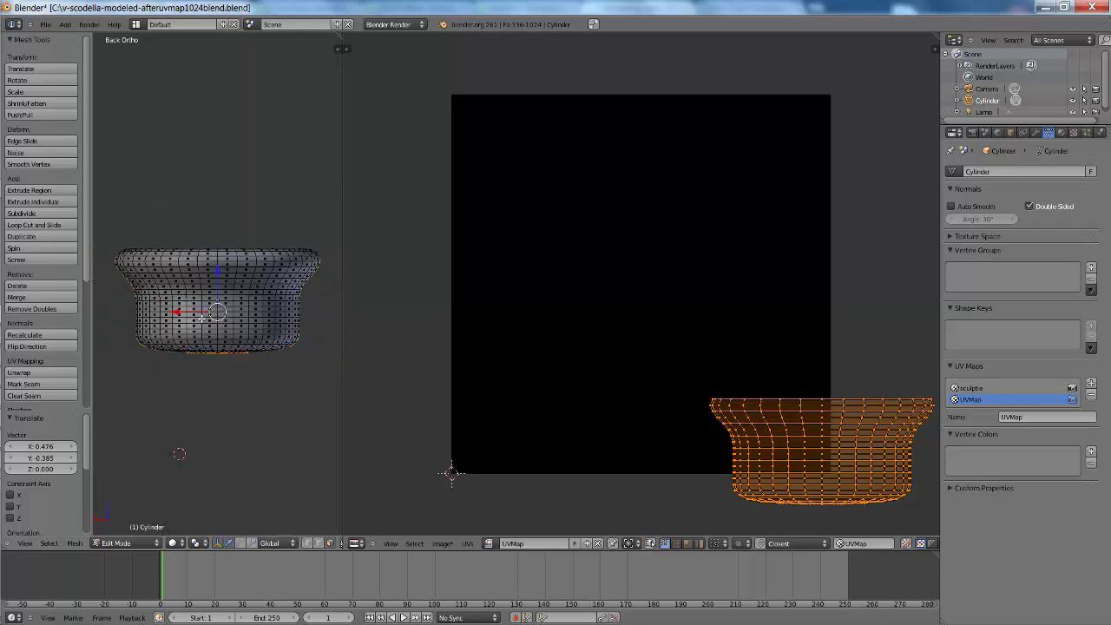
key(b)
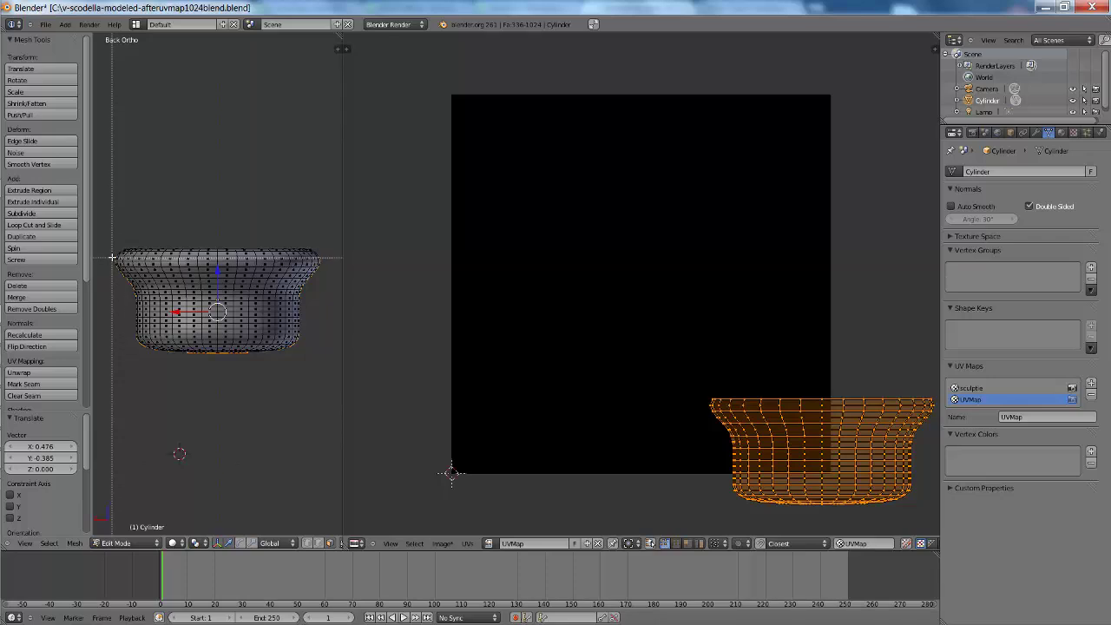
drag(112, 257, 330, 397)
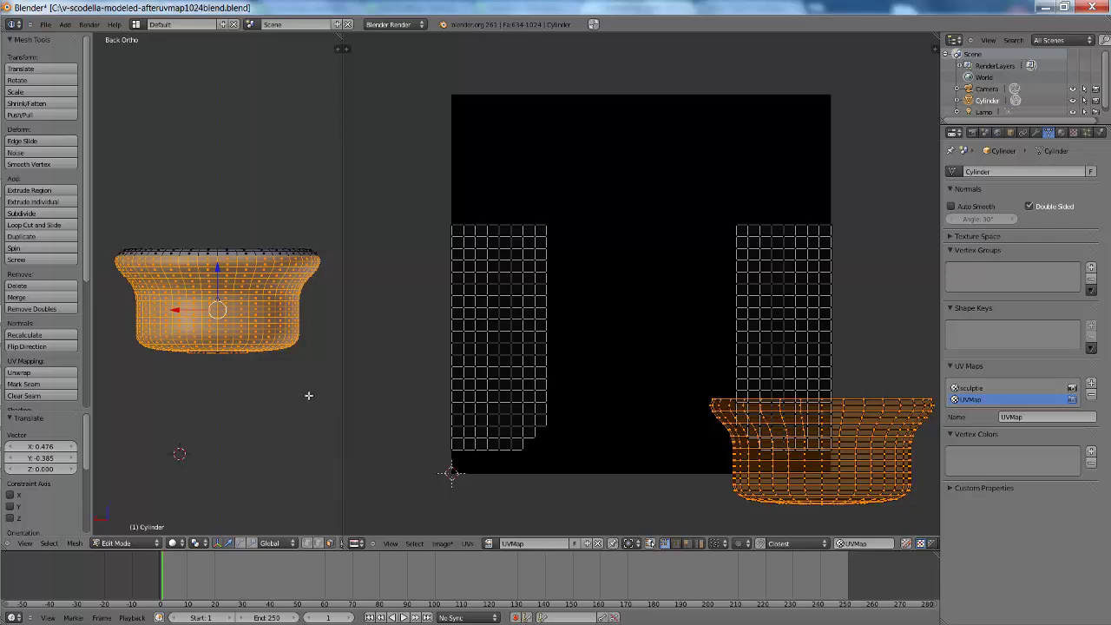
key(a)
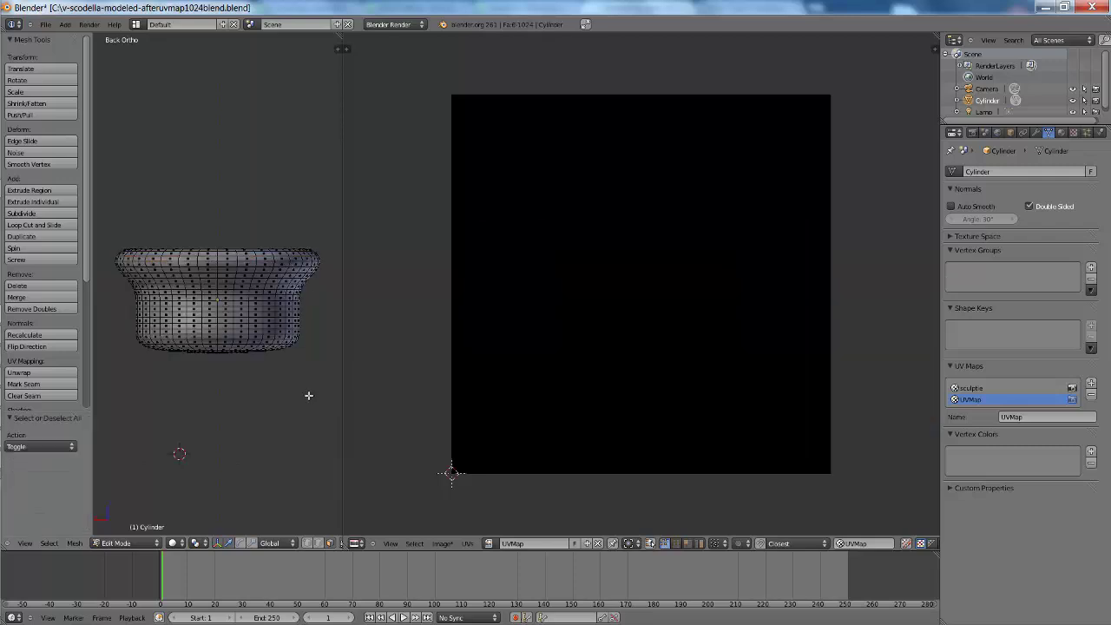
key(b)
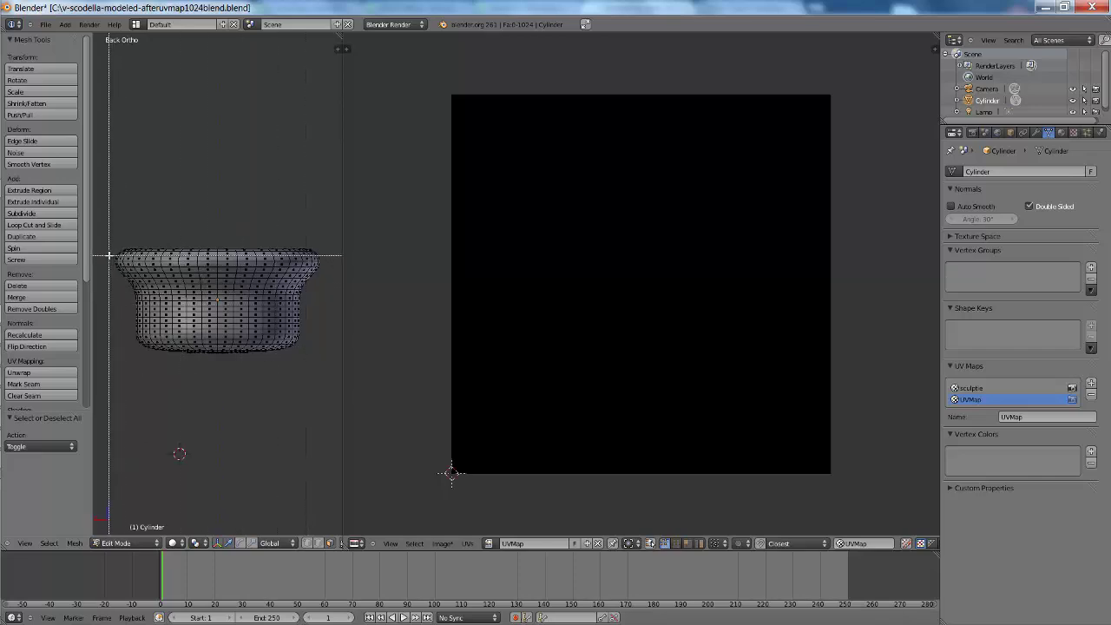
drag(109, 255, 335, 411)
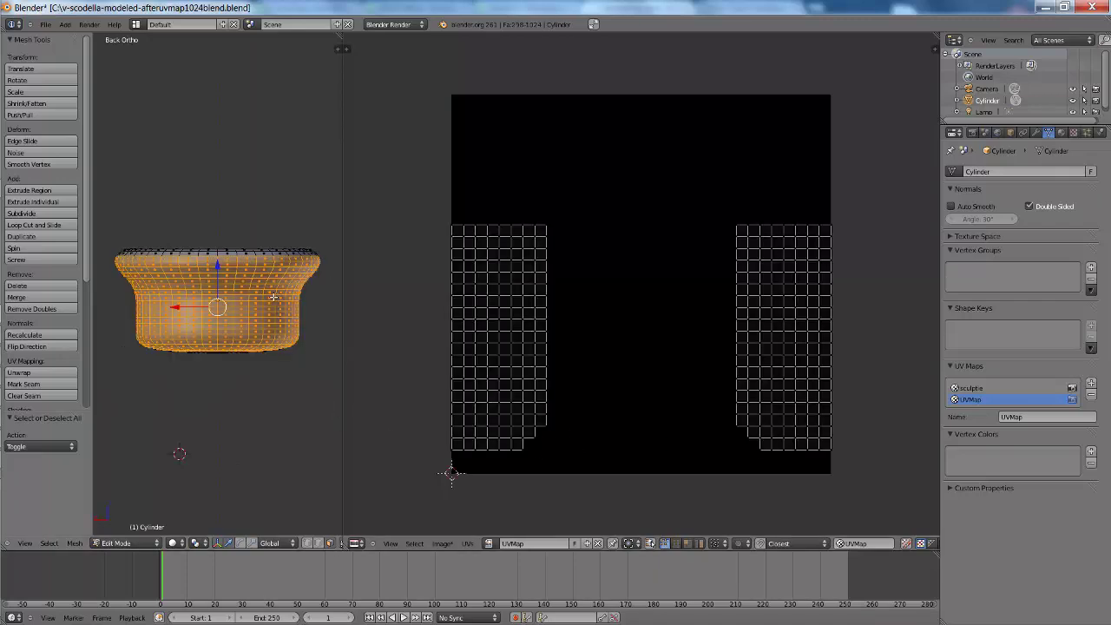
Add the remaining inner faces toward the centre, then return to the back view
mouse_move(265, 309)
middle_down()
mouse_move(279, 252)
mouse_move(268, 288)
middle_up()
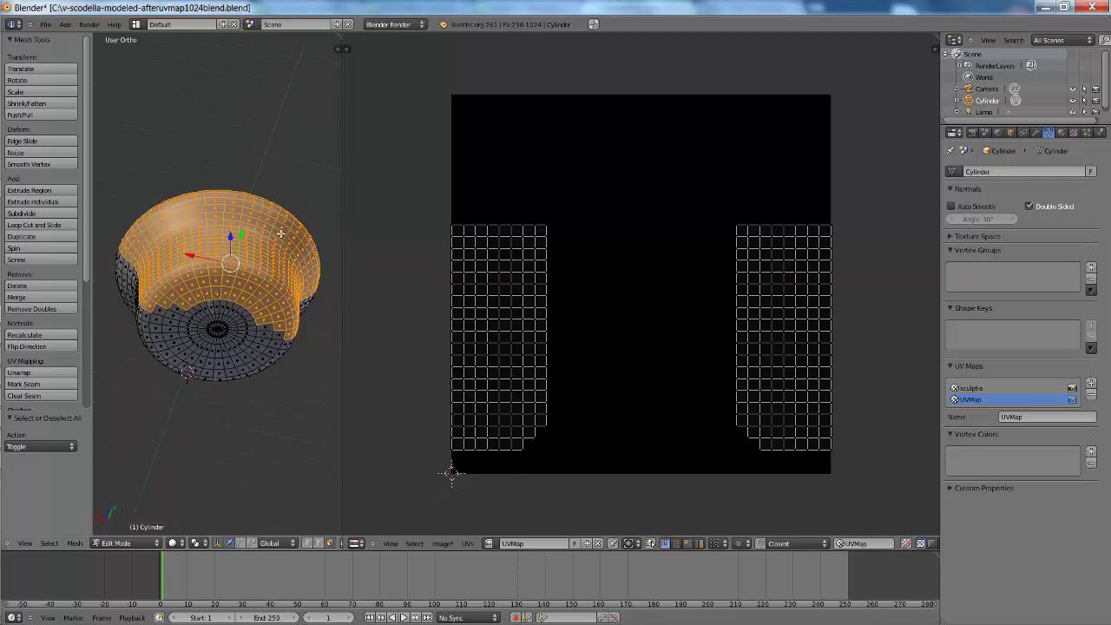
ctrl+click(215, 306)
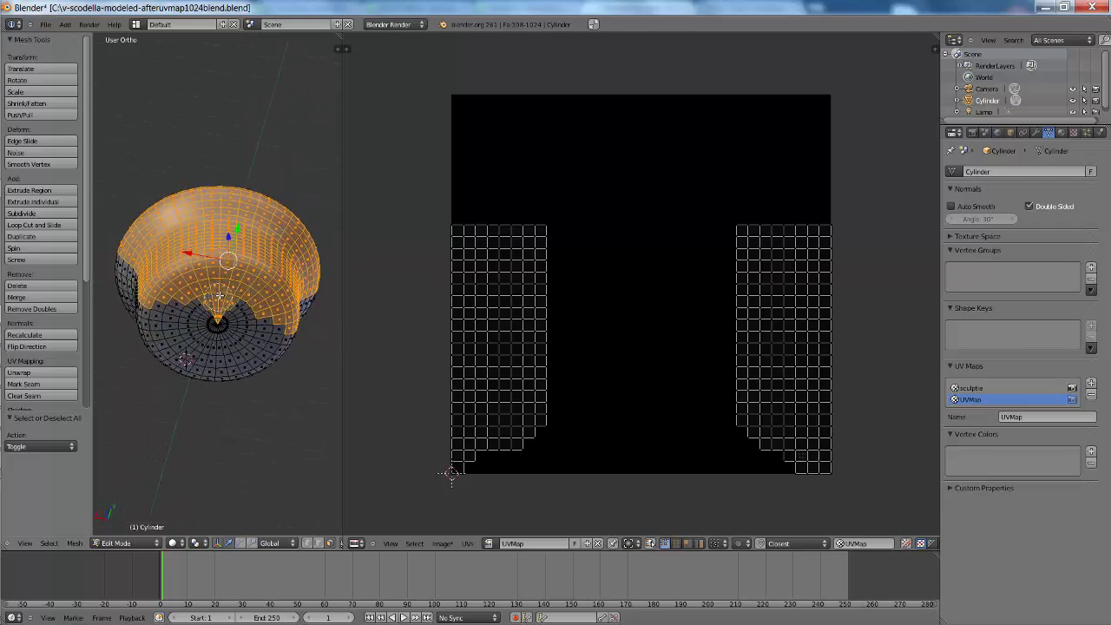
ctrl+click(172, 296)
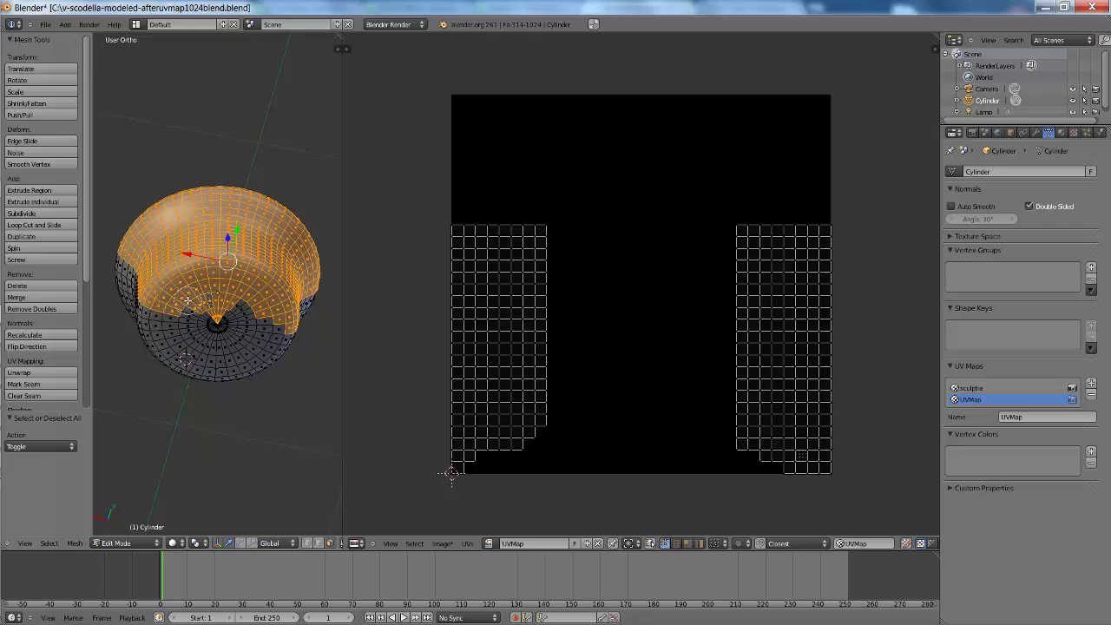
ctrl+click(192, 303)
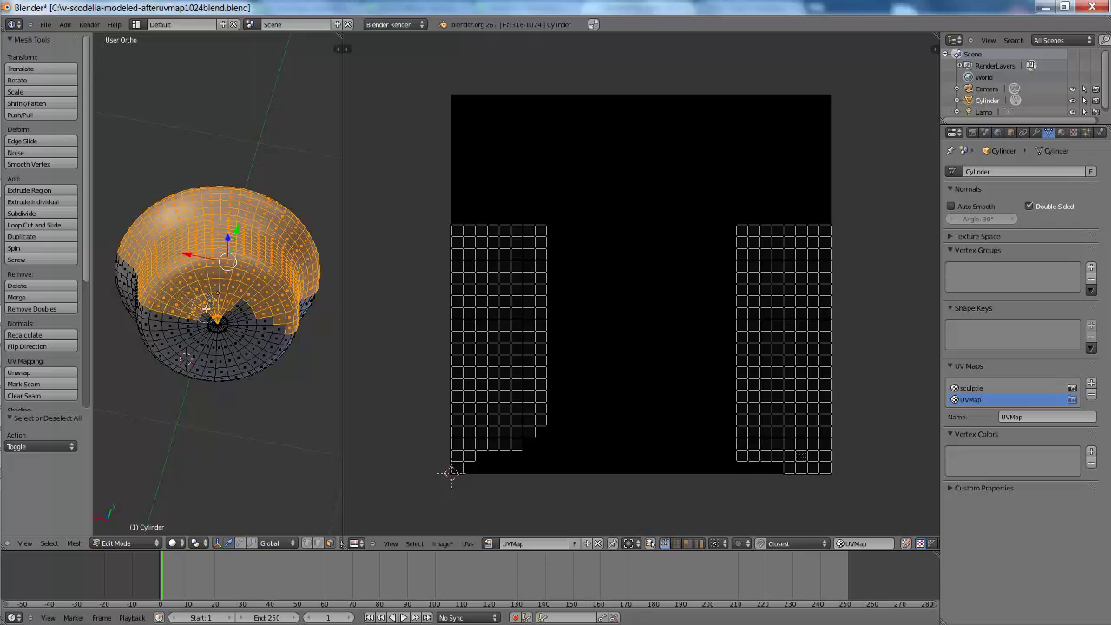
ctrl+click(241, 311)
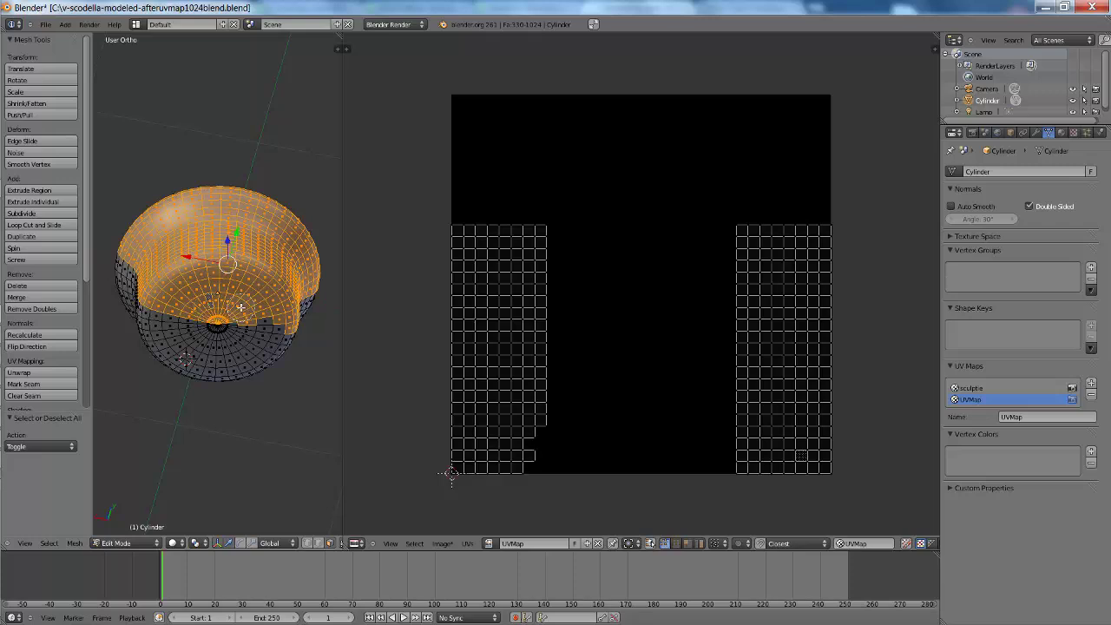
ctrl+click(262, 314)
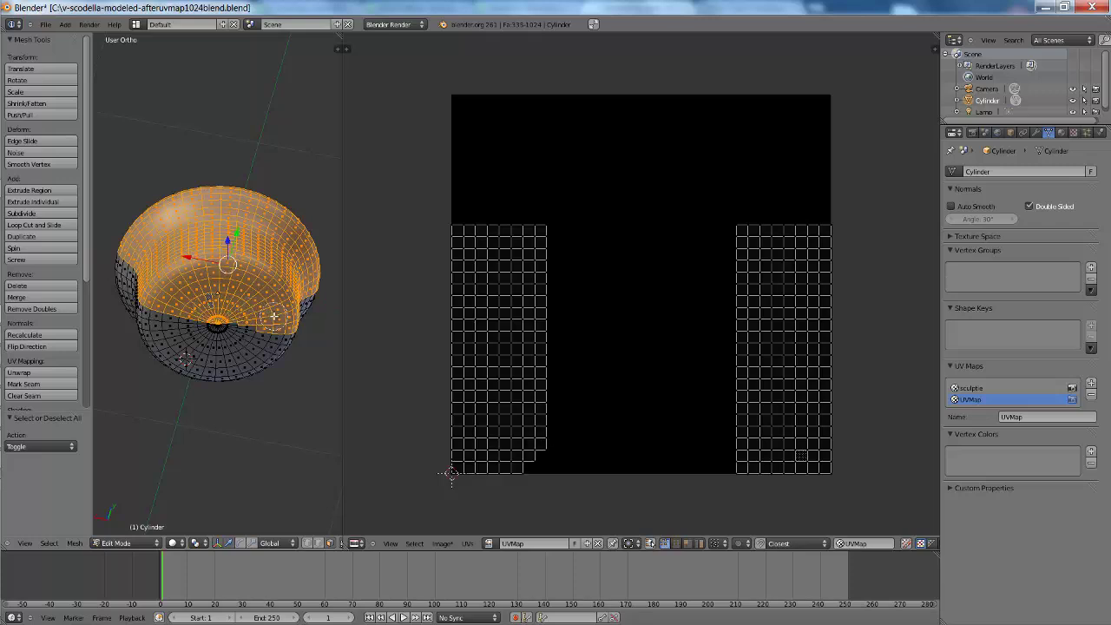
shift+click(260, 316)
ctrl+click(244, 314)
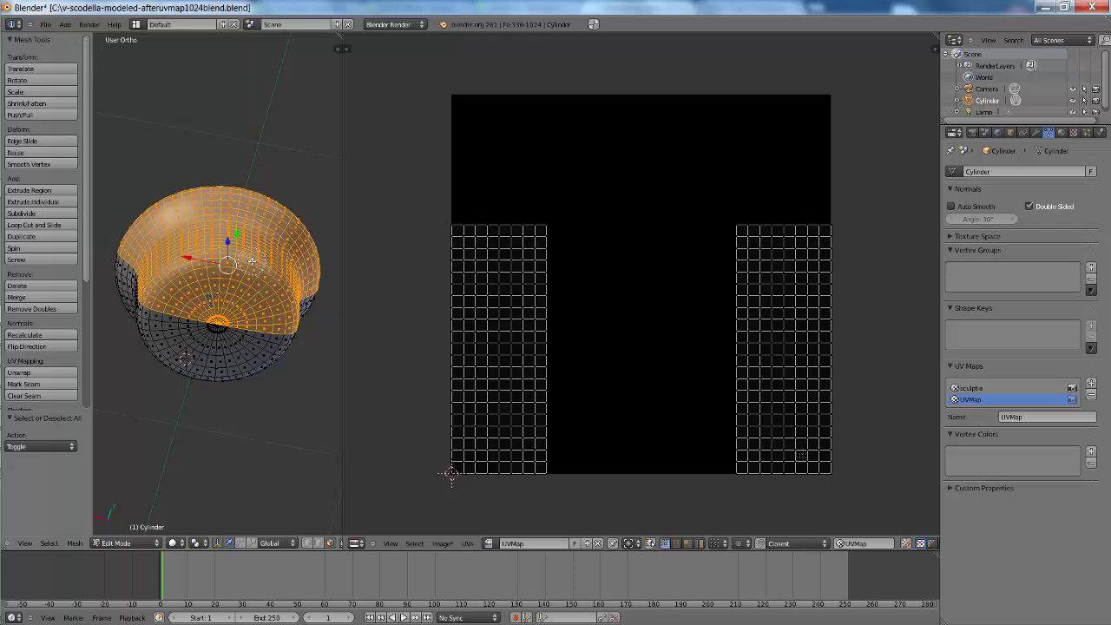
key(ctrl+KP_1)
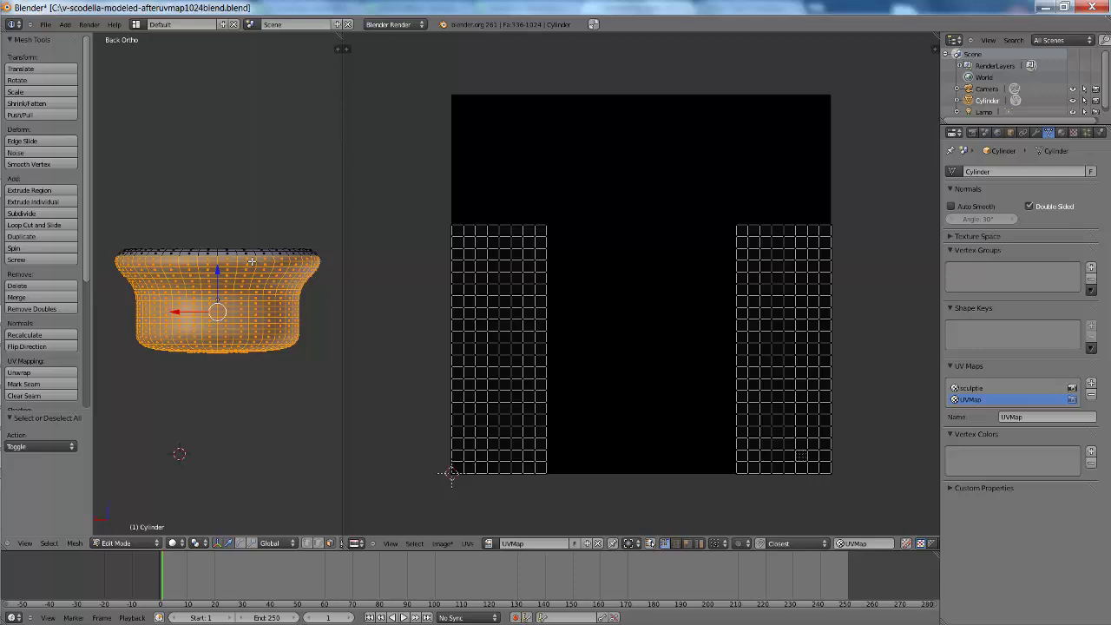
Project the back wall from the back view, then deselect everything
key(u)
click(255, 263)
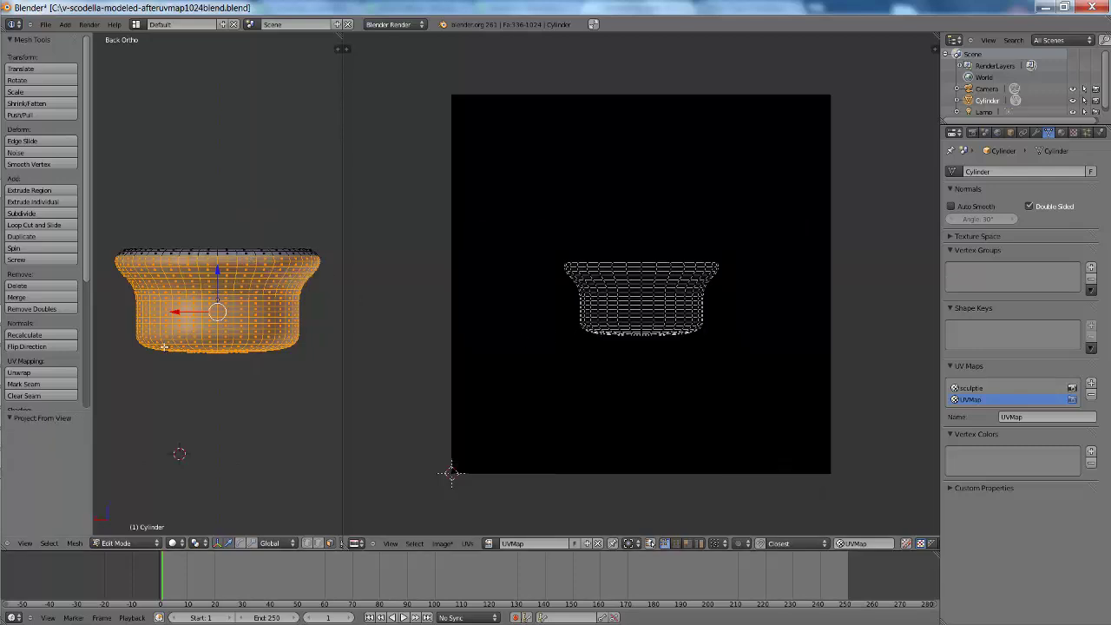
key(a)
key(a)
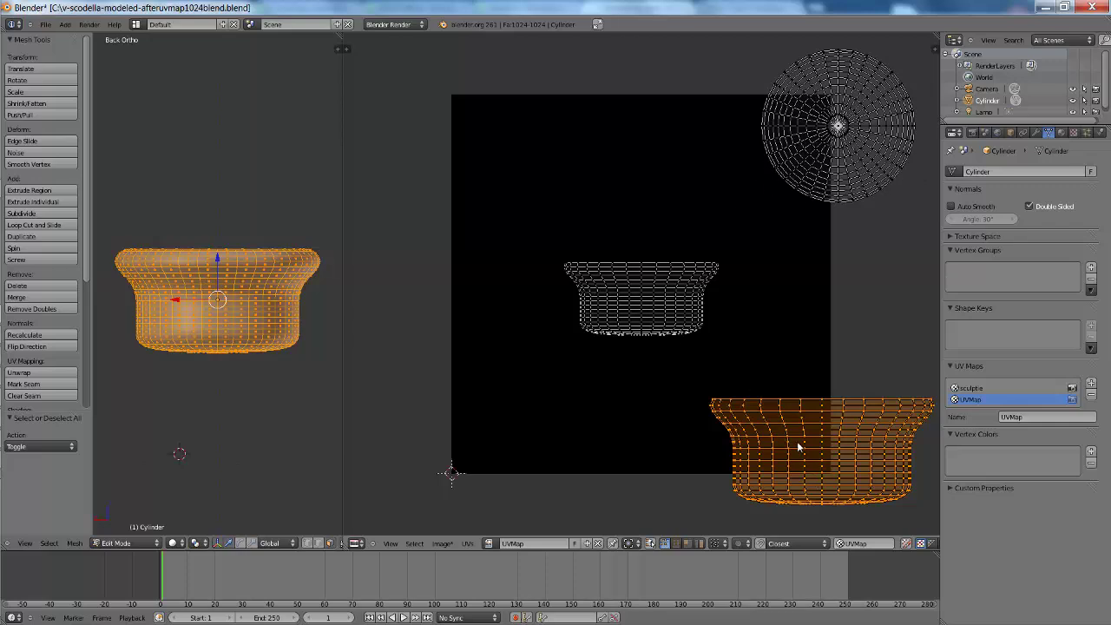
Shrink the front-wall UV island to about 0.75 and place it inside the lower right
key(s)
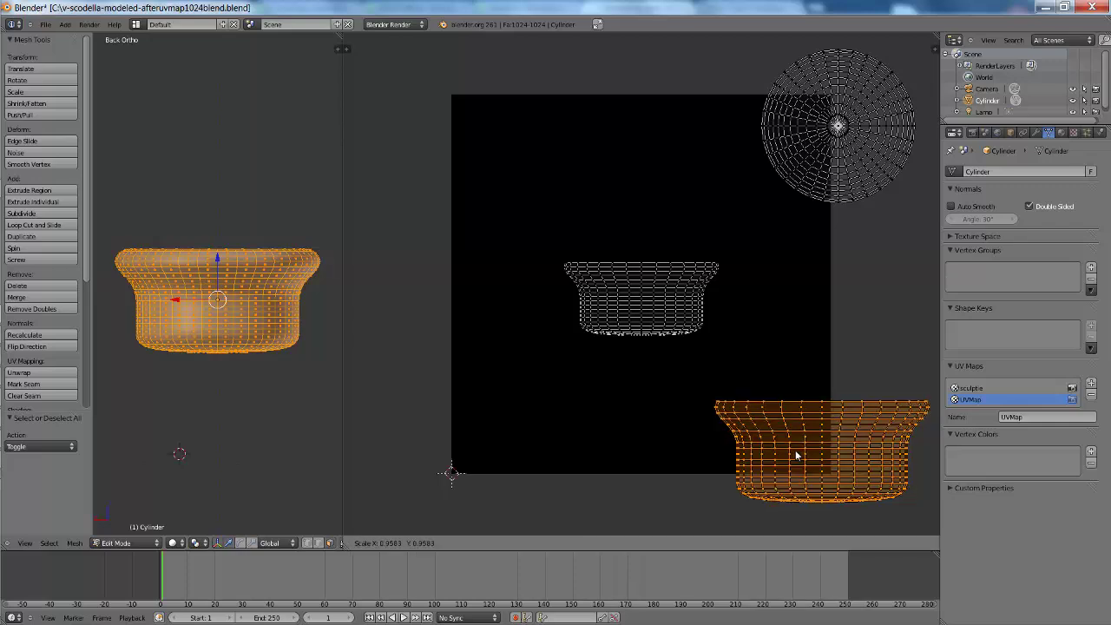
click(800, 454)
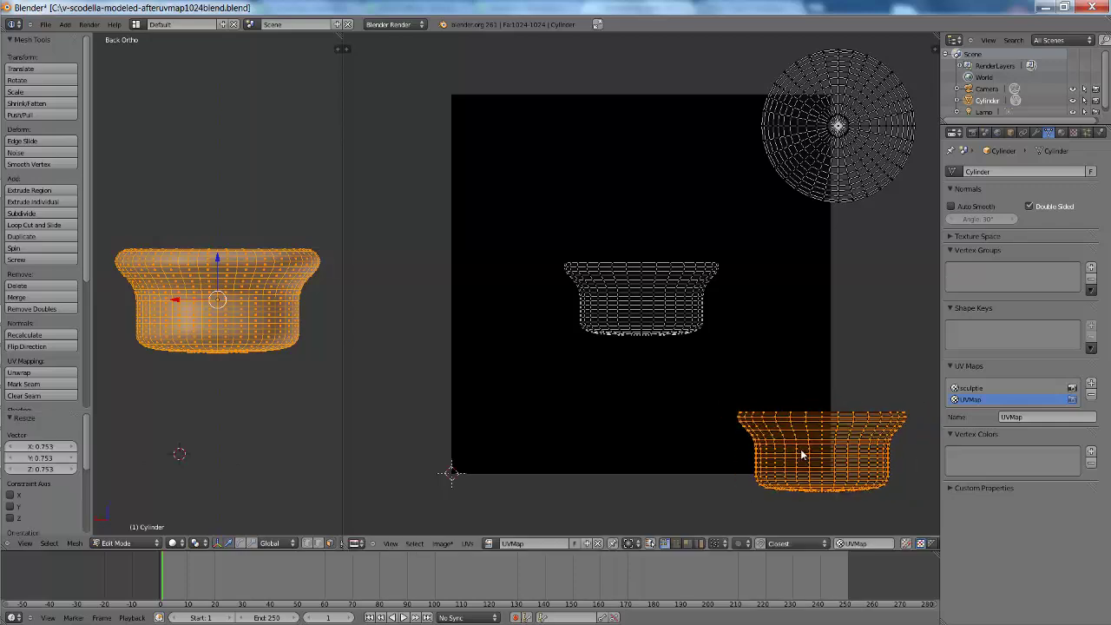
key(g)
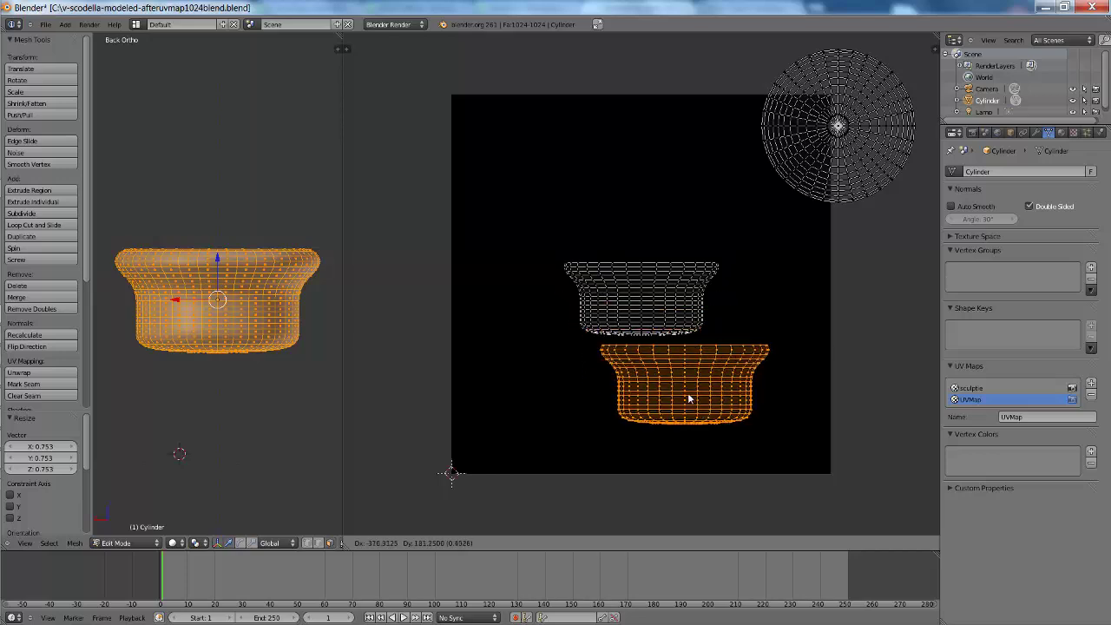
click(694, 410)
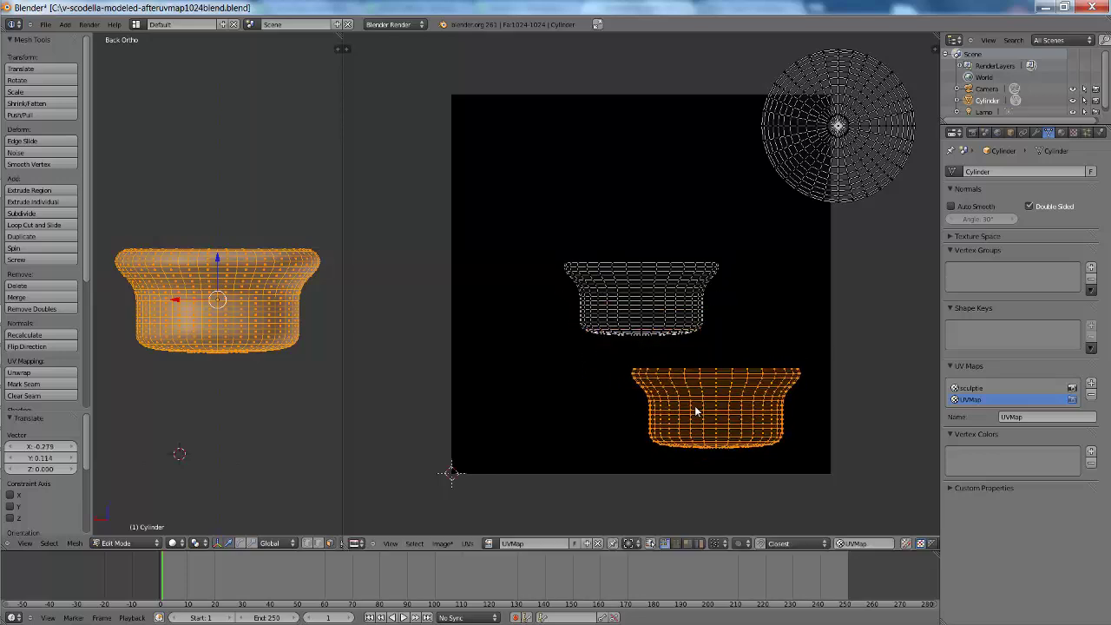
Enlarge the back-wall UV island and move it further left
right_click(651, 309)
key(l)
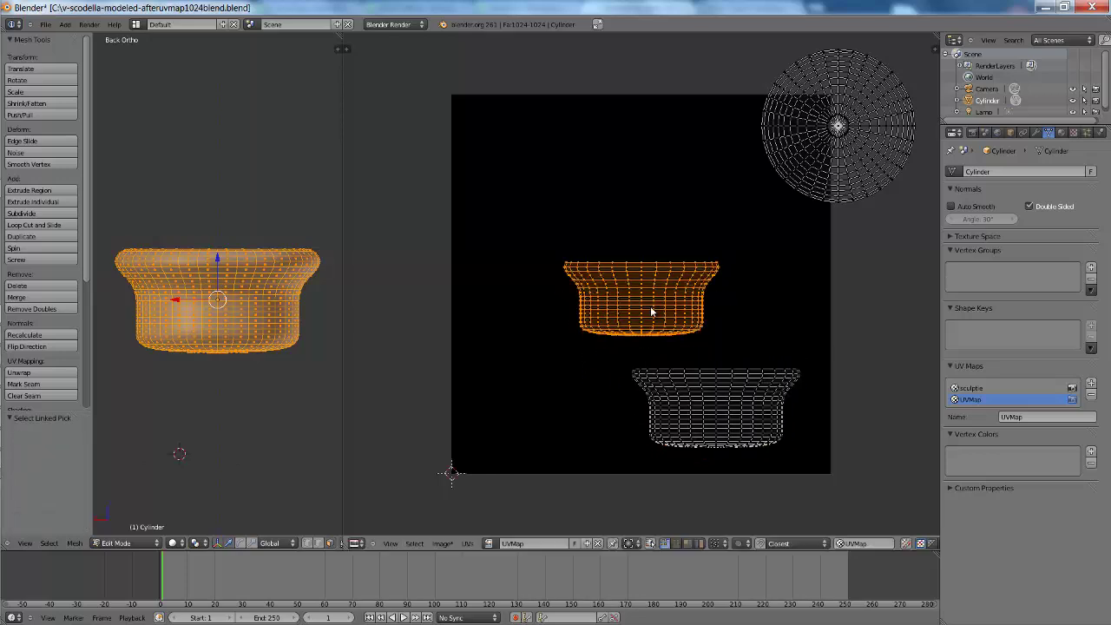
key(s)
click(652, 308)
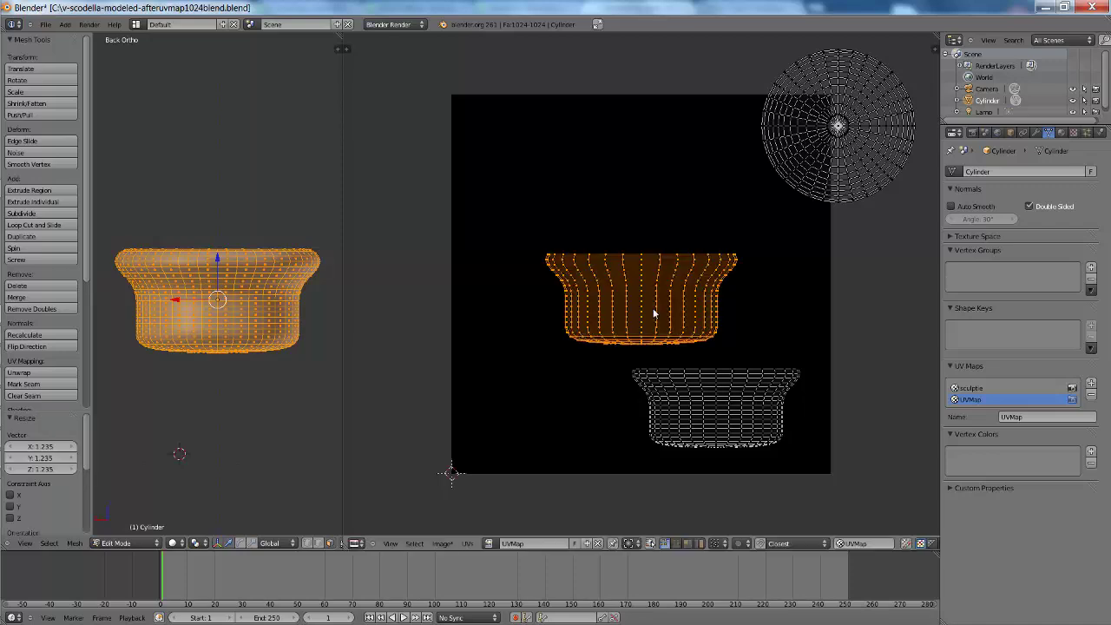
key(g)
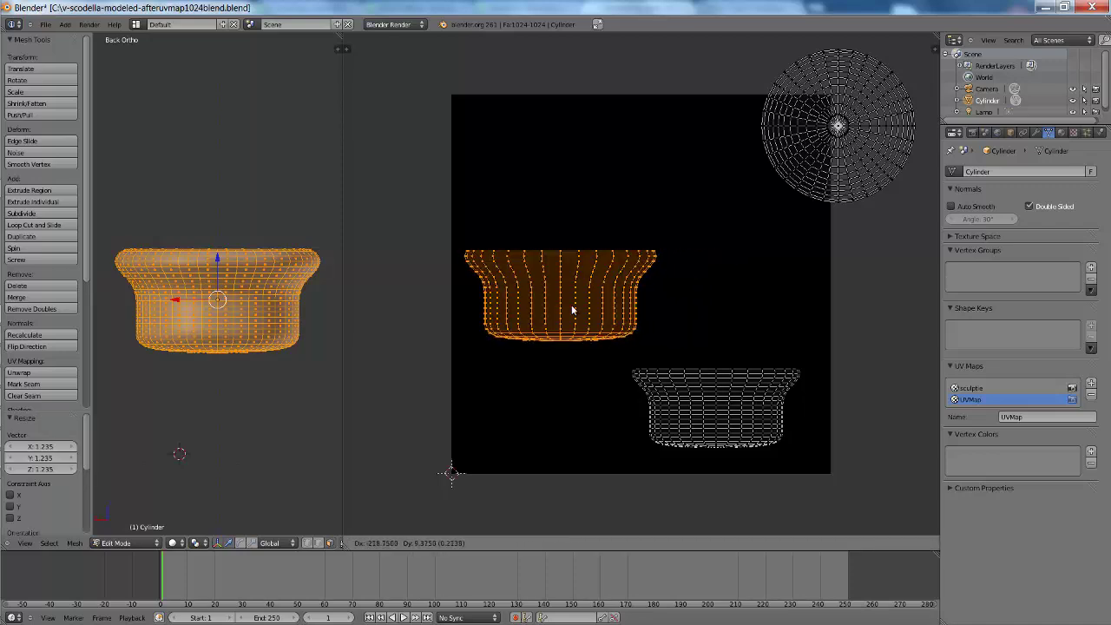
click(572, 310)
Move and enlarge the circular base island, settling it at the top right
key(a)
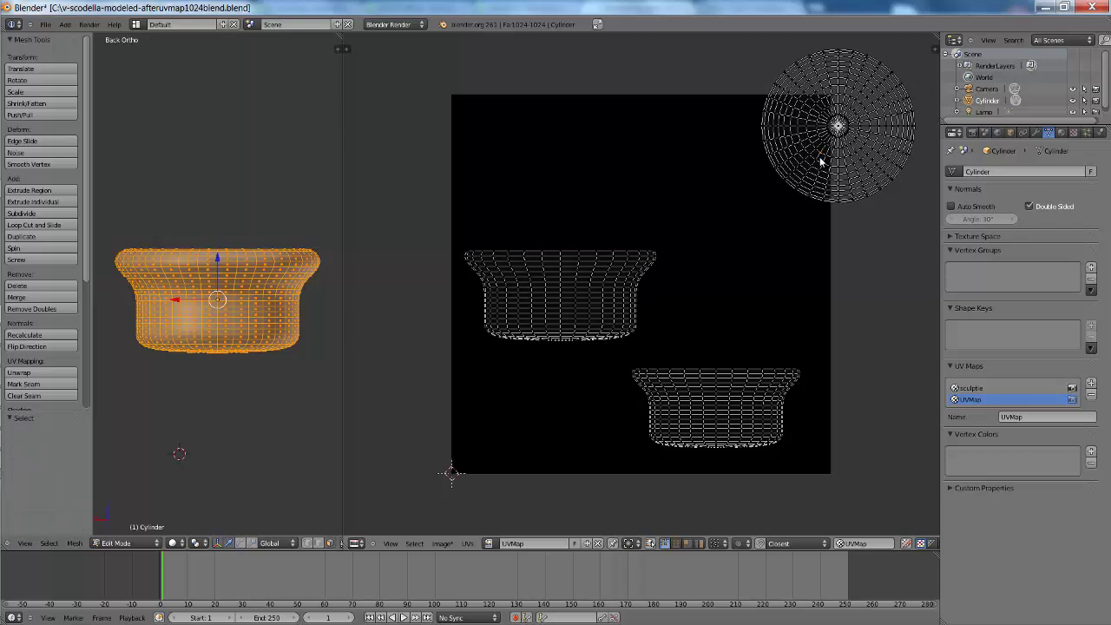
key(l)
key(g)
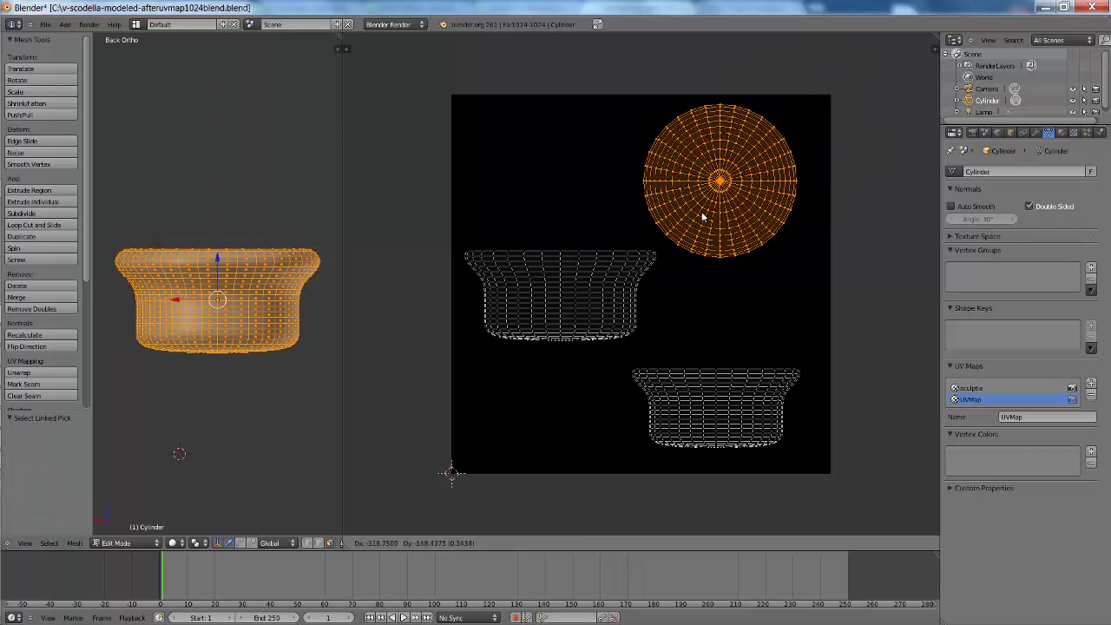
click(702, 217)
key(s)
click(703, 222)
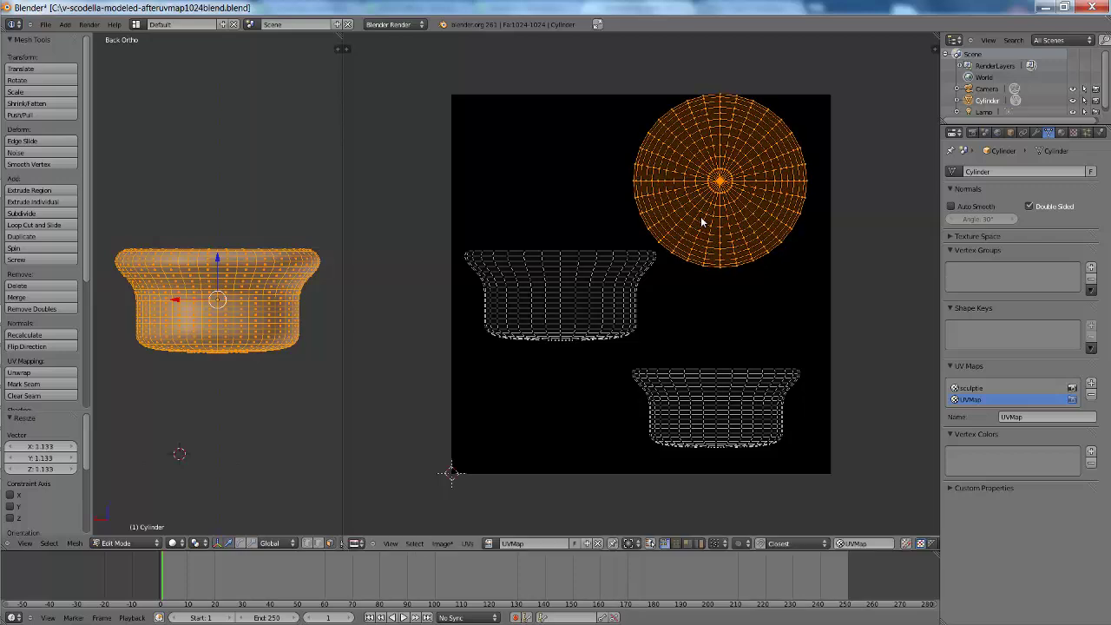
key(g)
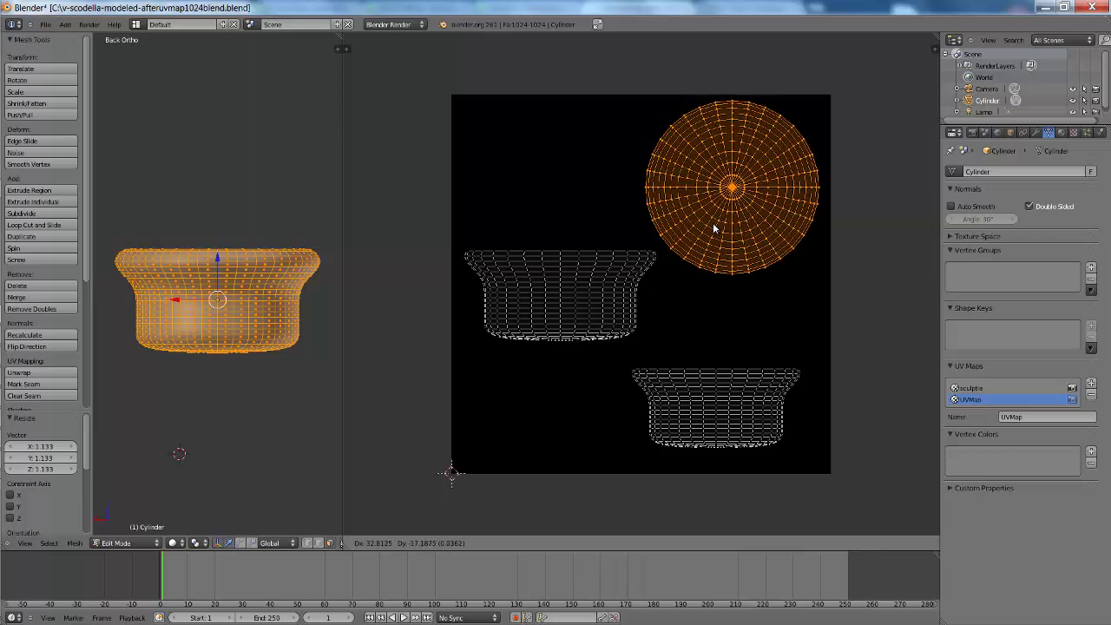
click(712, 222)
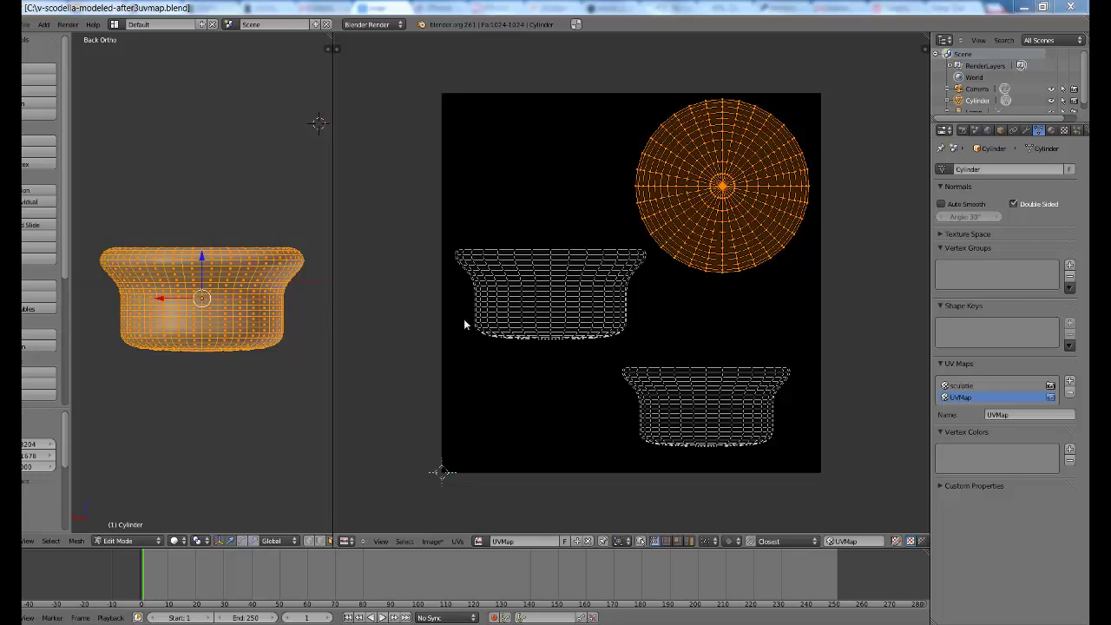
click(958, 387)
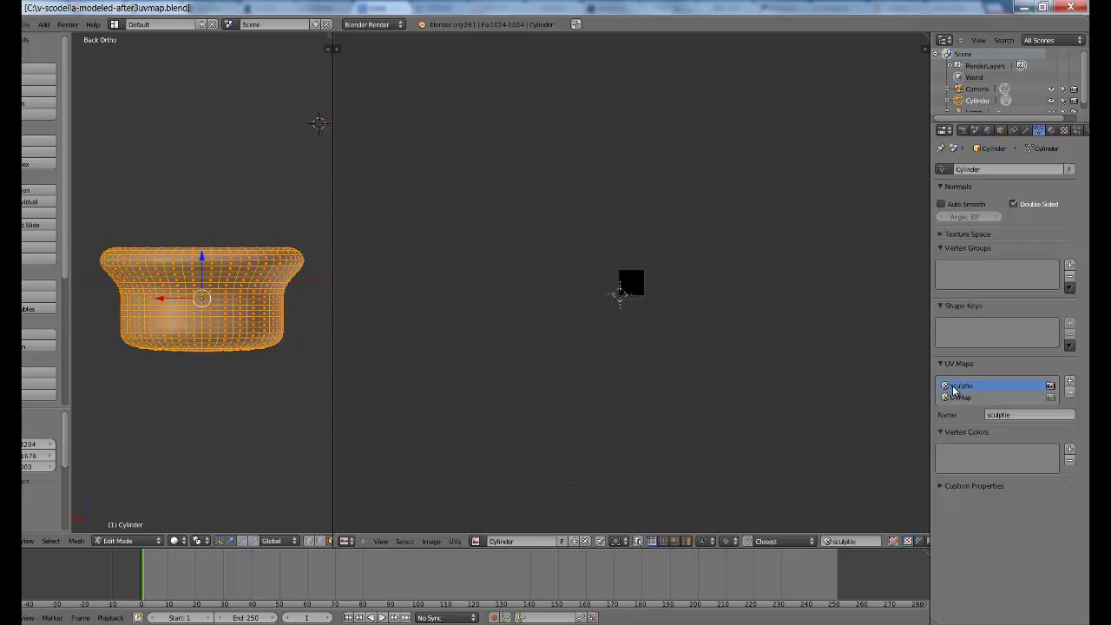
scroll(691, 366, up, 1)
scroll(691, 366, up, 5)
scroll(691, 366, up, 3)
scroll(690, 366, up, 2)
scroll(690, 366, up, 2)
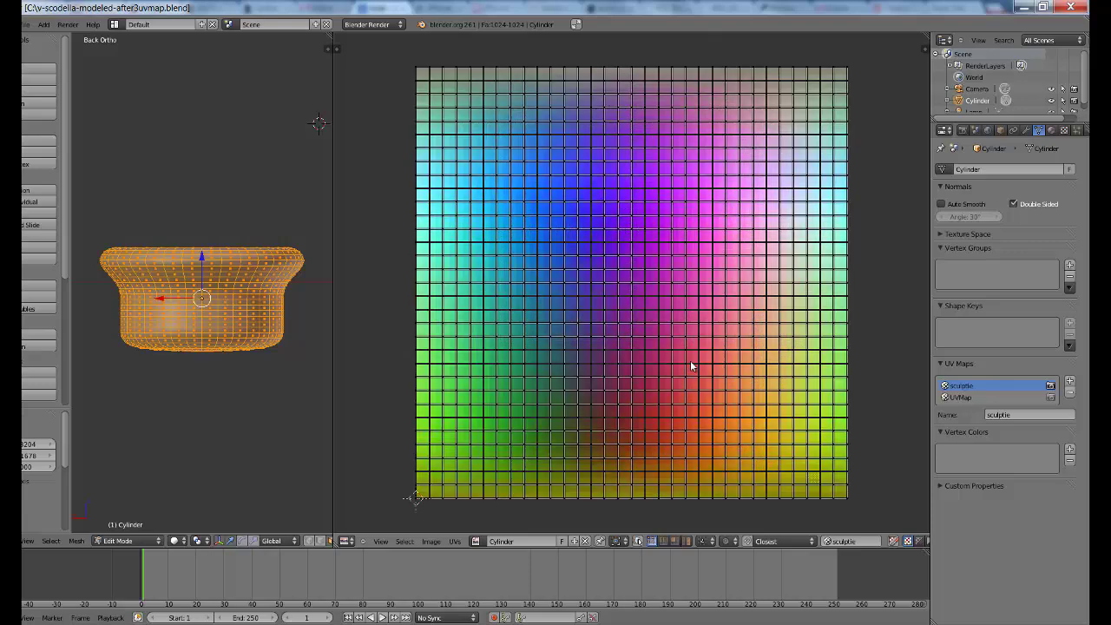
scroll(690, 366, down, 2)
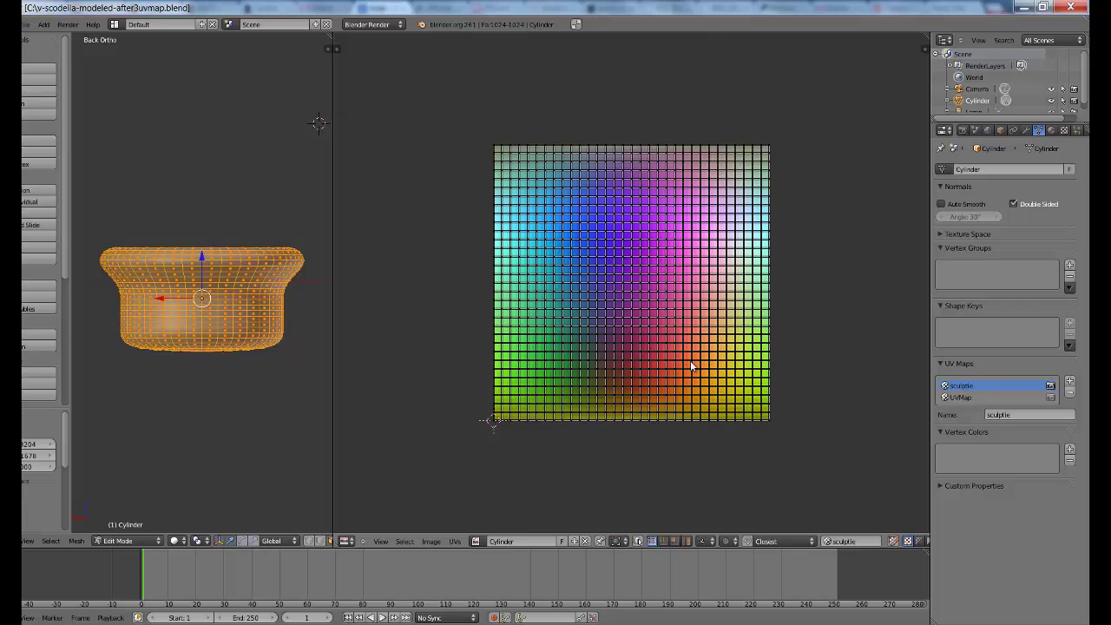
click(961, 397)
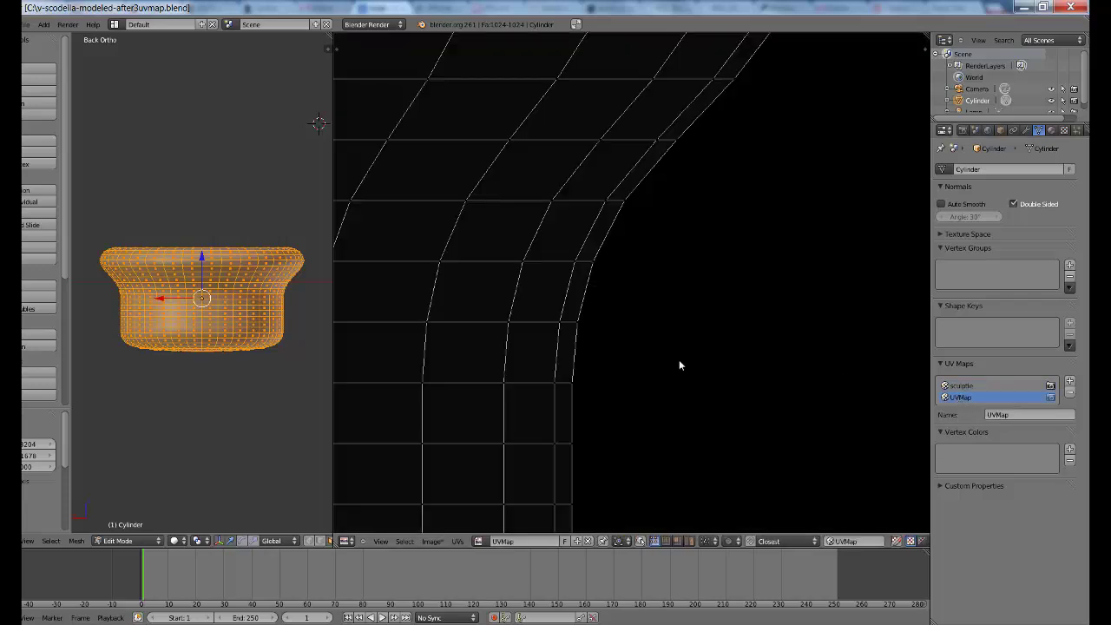
scroll(679, 365, down, 3)
scroll(679, 364, down, 2)
scroll(679, 364, down, 3)
scroll(672, 368, down, 2)
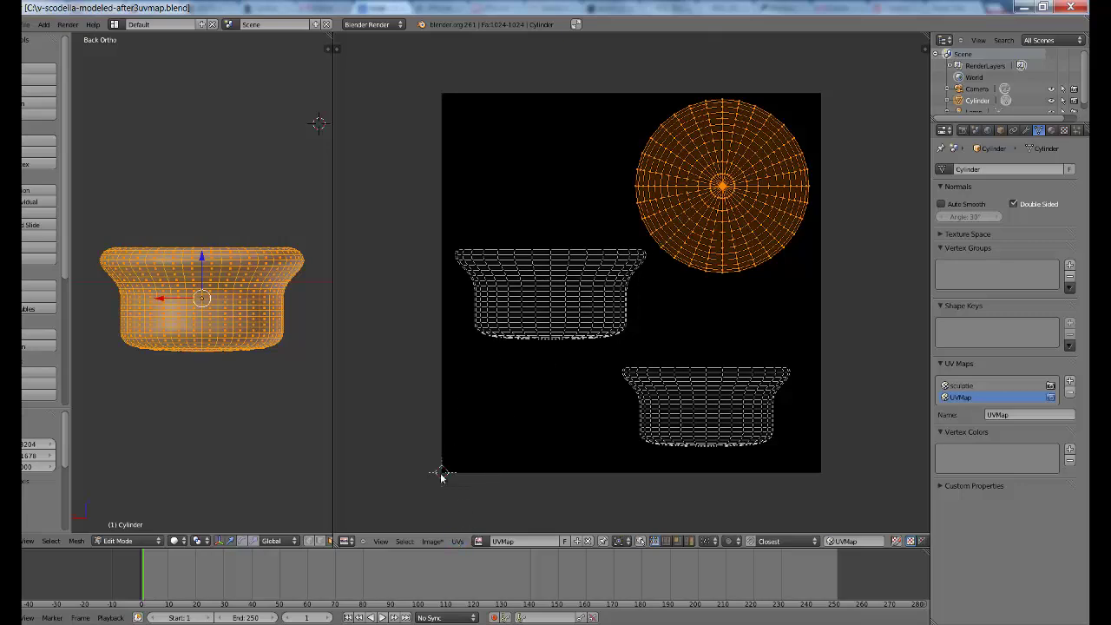
Export the UV layout as uvmap-scodella.png
click(456, 542)
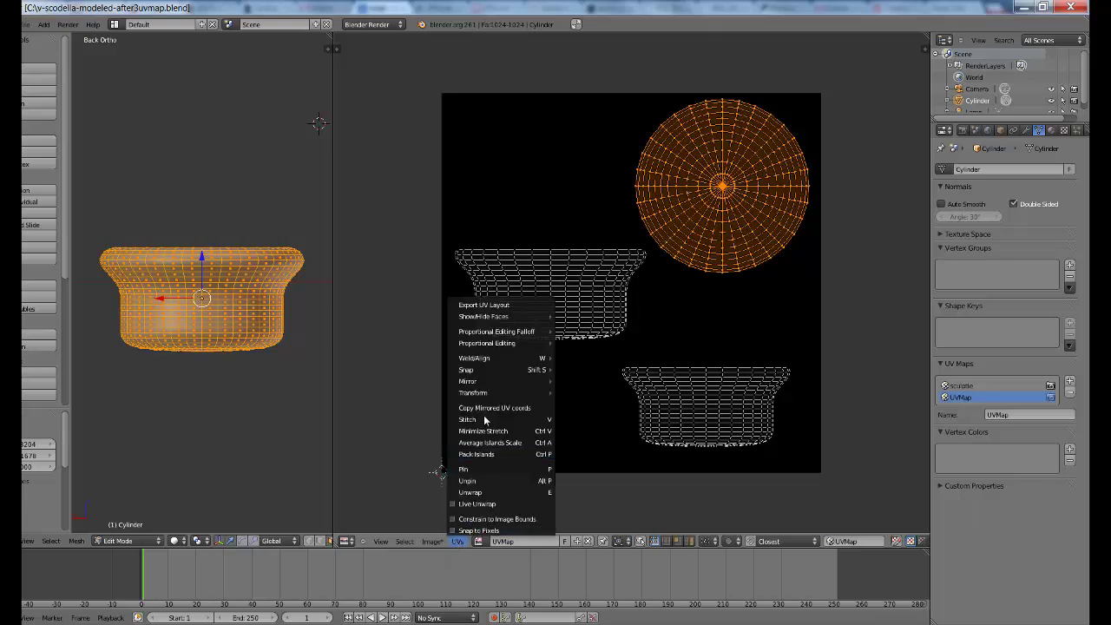
click(501, 307)
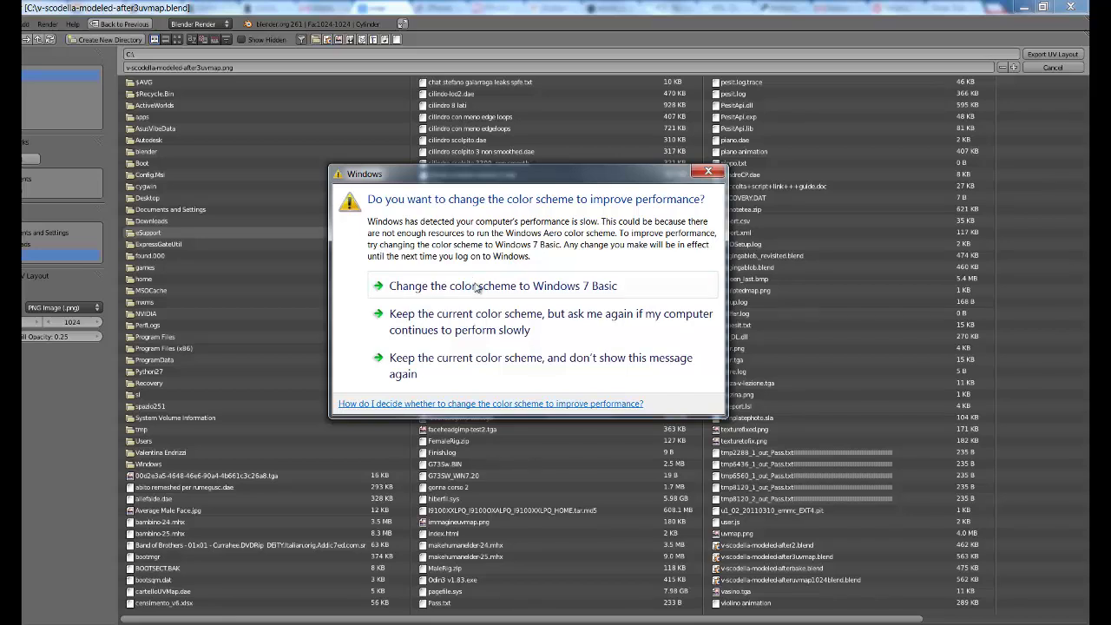
click(708, 171)
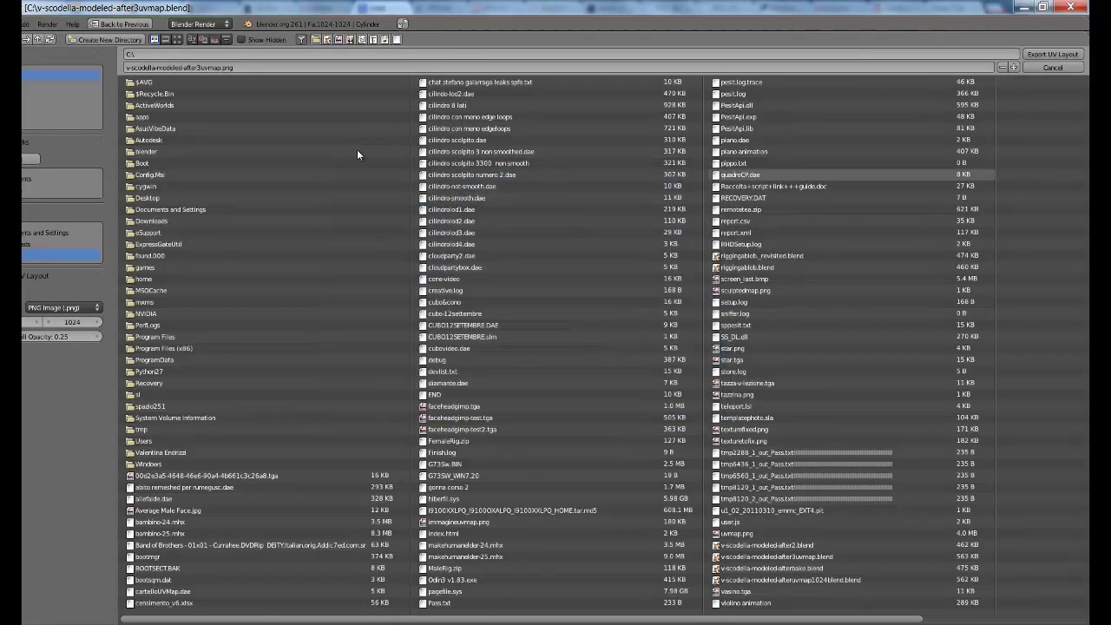
click(199, 70)
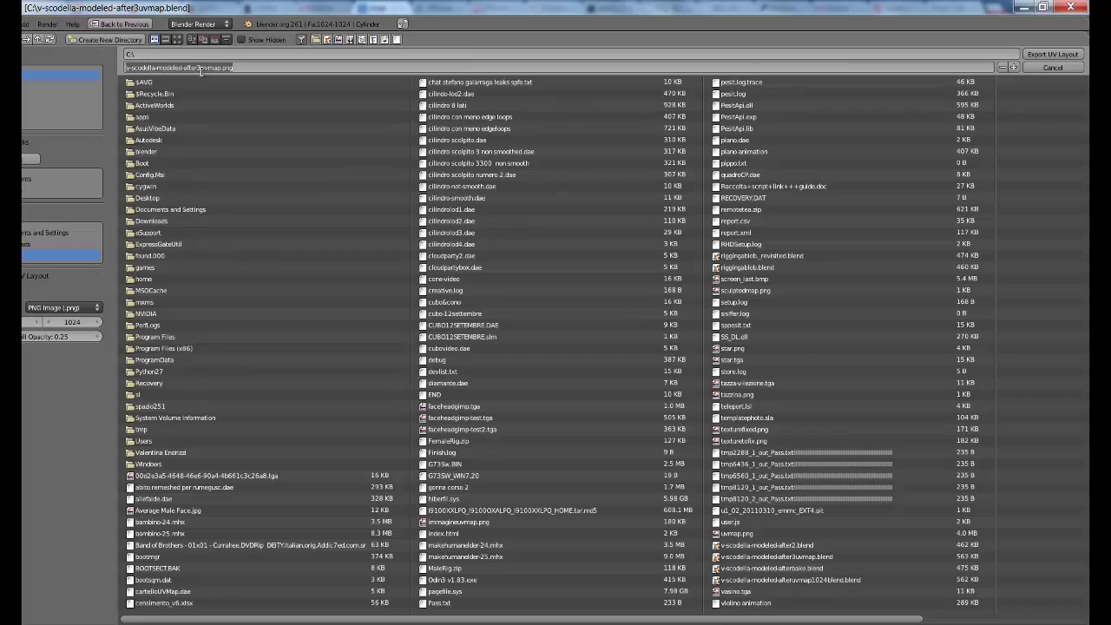
key(BackSpace)
text(uvmap-scodella)
key(Return)
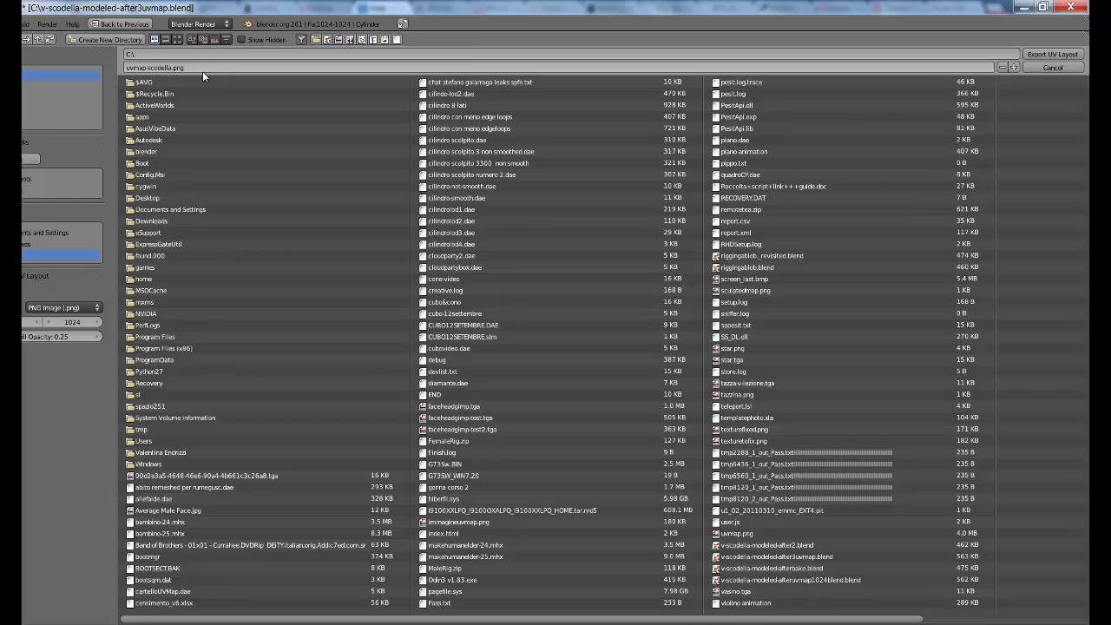
key(Return)
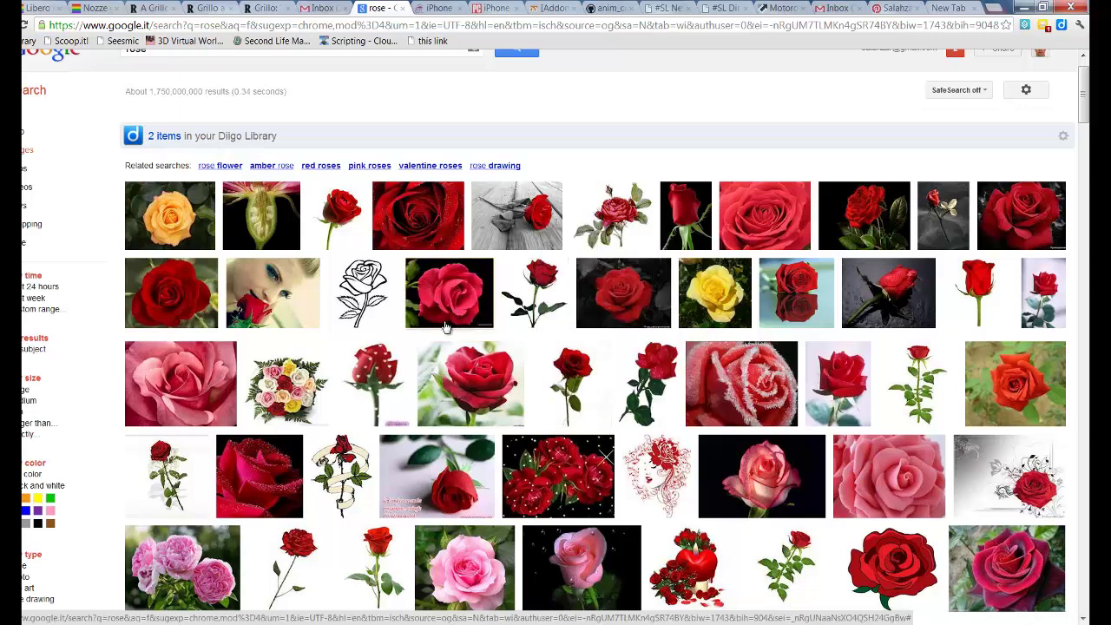
mouse_move(449, 294)
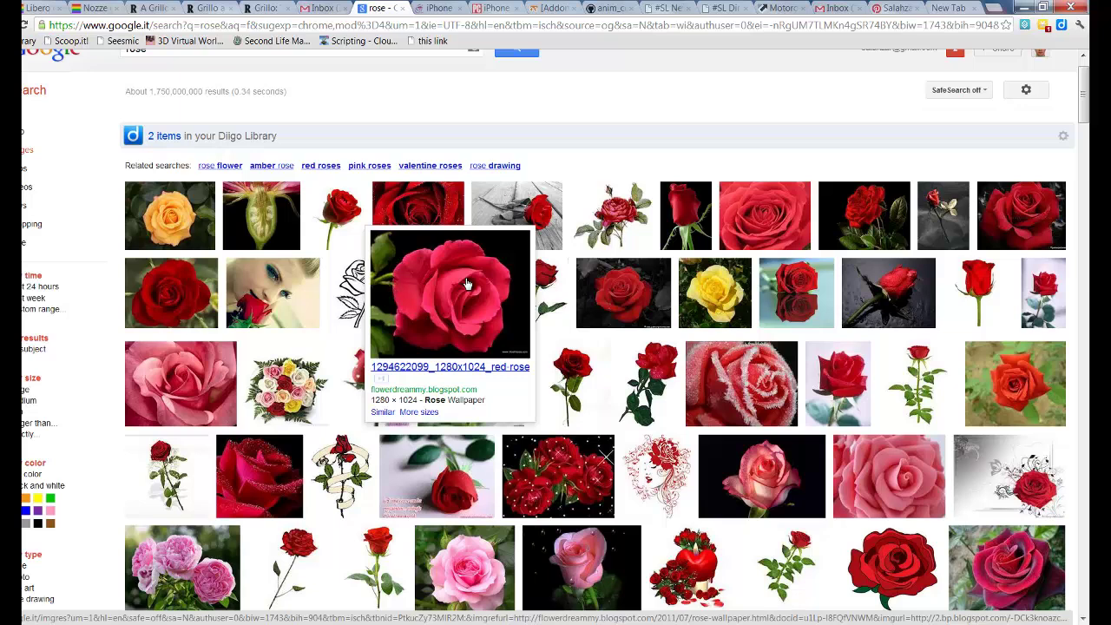
Open the Red-Rose.jpg result and save the full-size rose image with Save image as
click(345, 212)
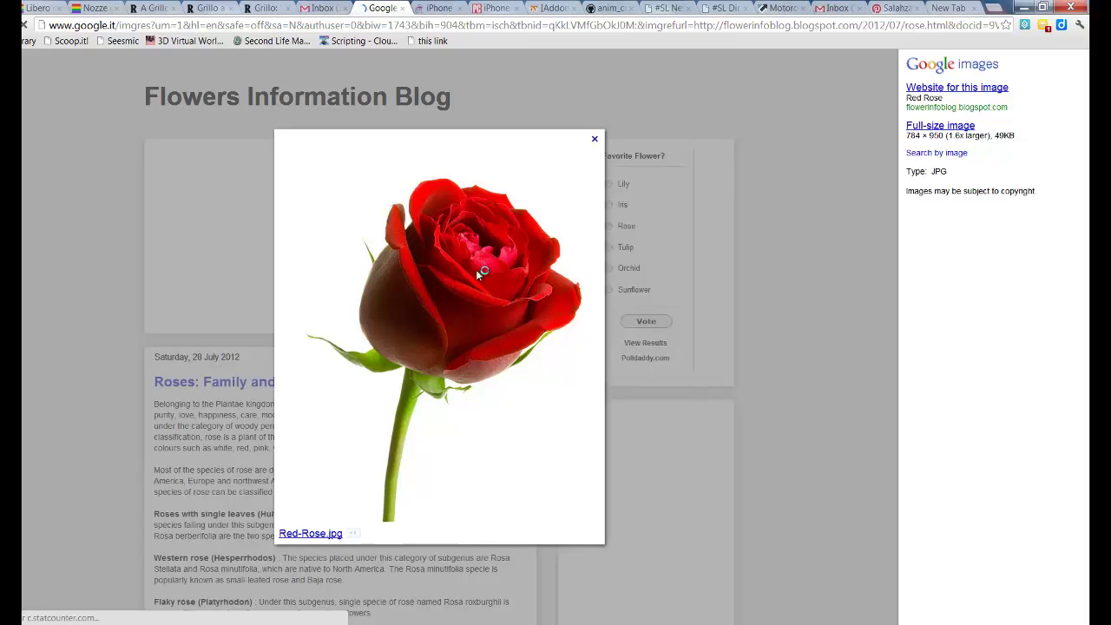
right_click(477, 274)
click(511, 280)
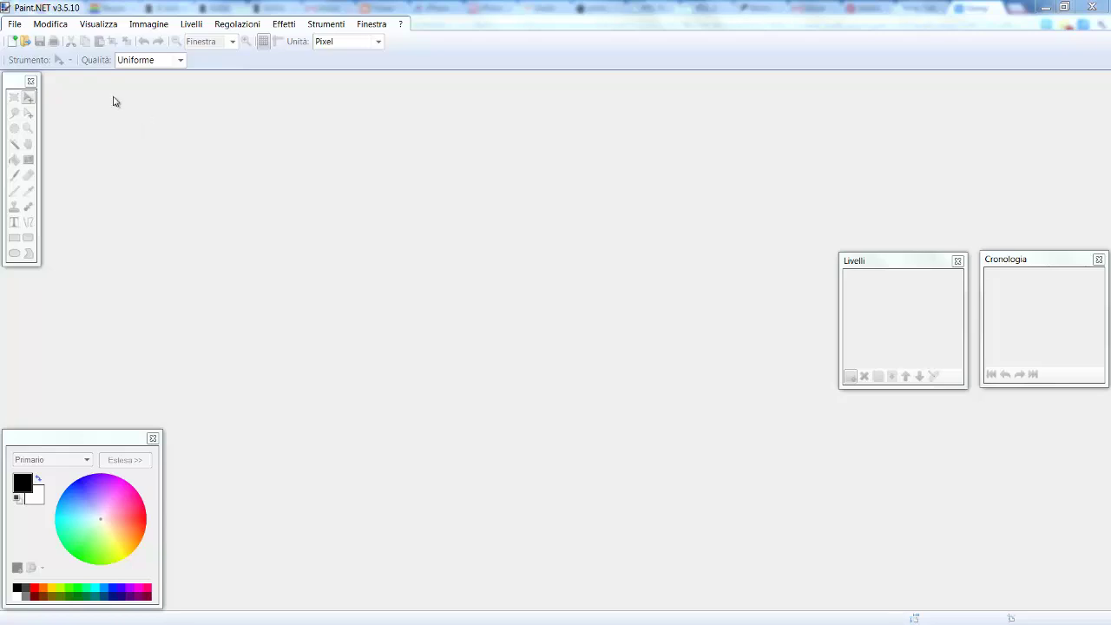
Create a new blank image 1024 pixels wide and 1024 pixels high
click(13, 25)
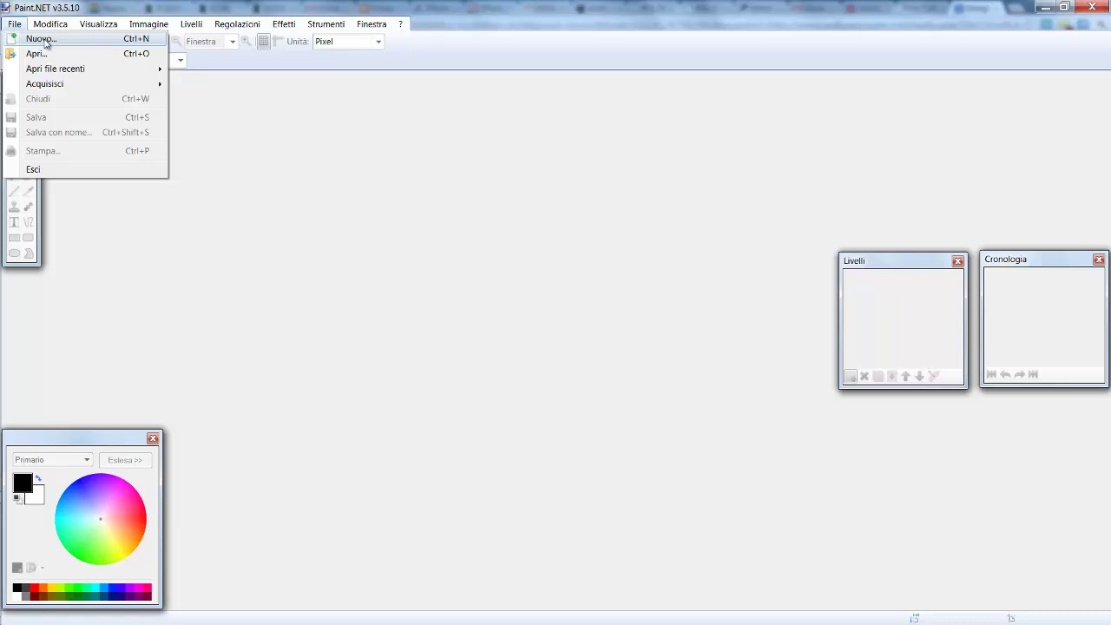
click(41, 39)
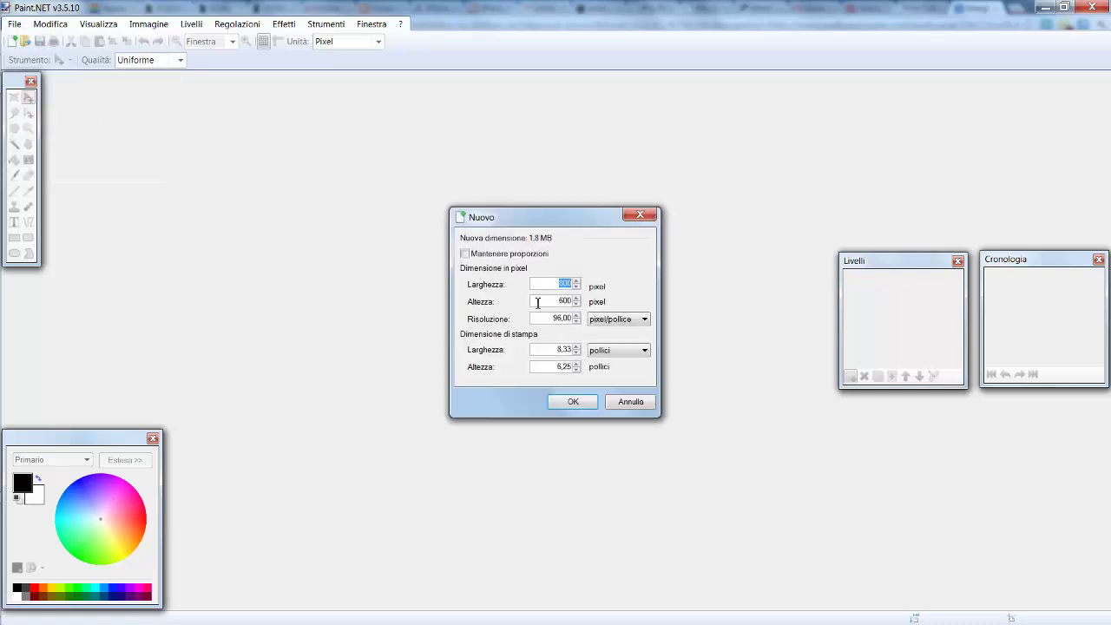
text(1024)
key(Tab)
text(1024)
key(Tab)
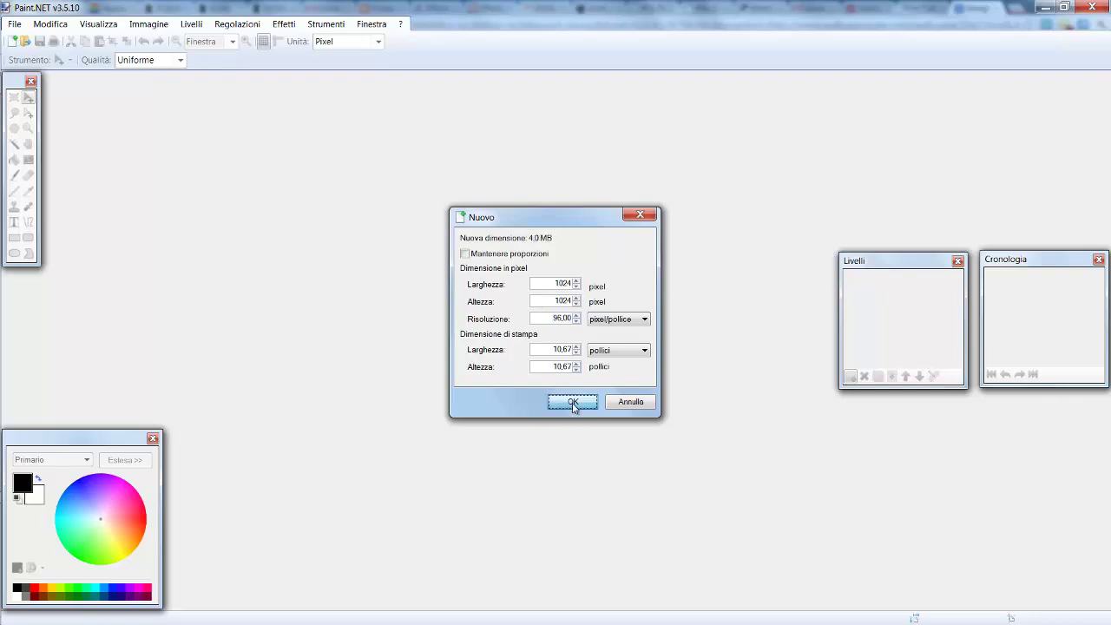
click(572, 402)
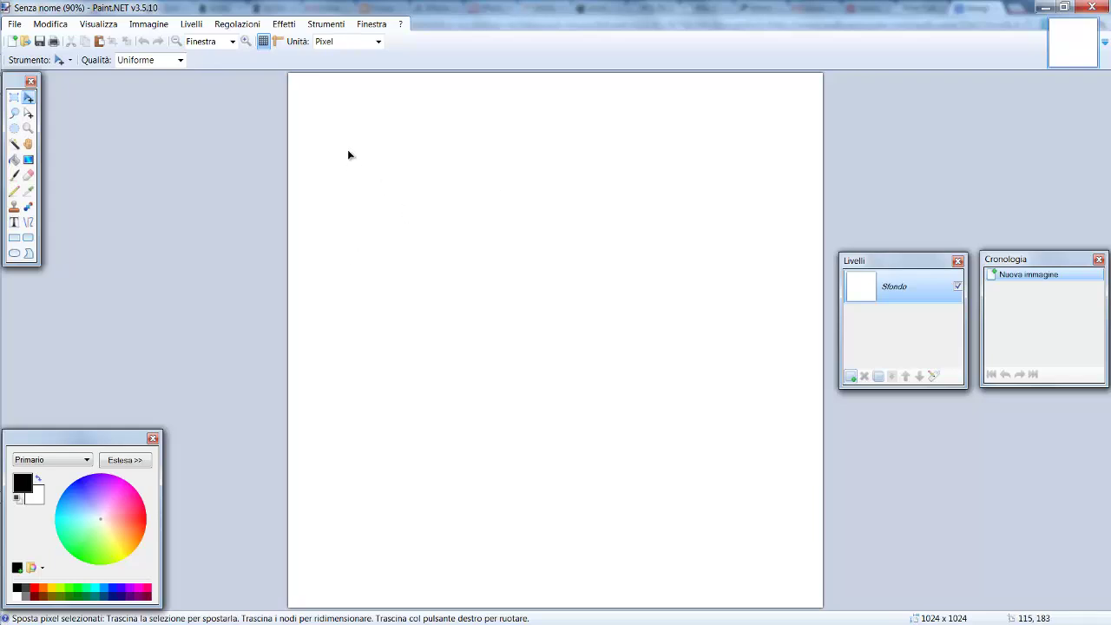
Import uvmap-scodella.png from the root of drive C as a new layer
click(188, 25)
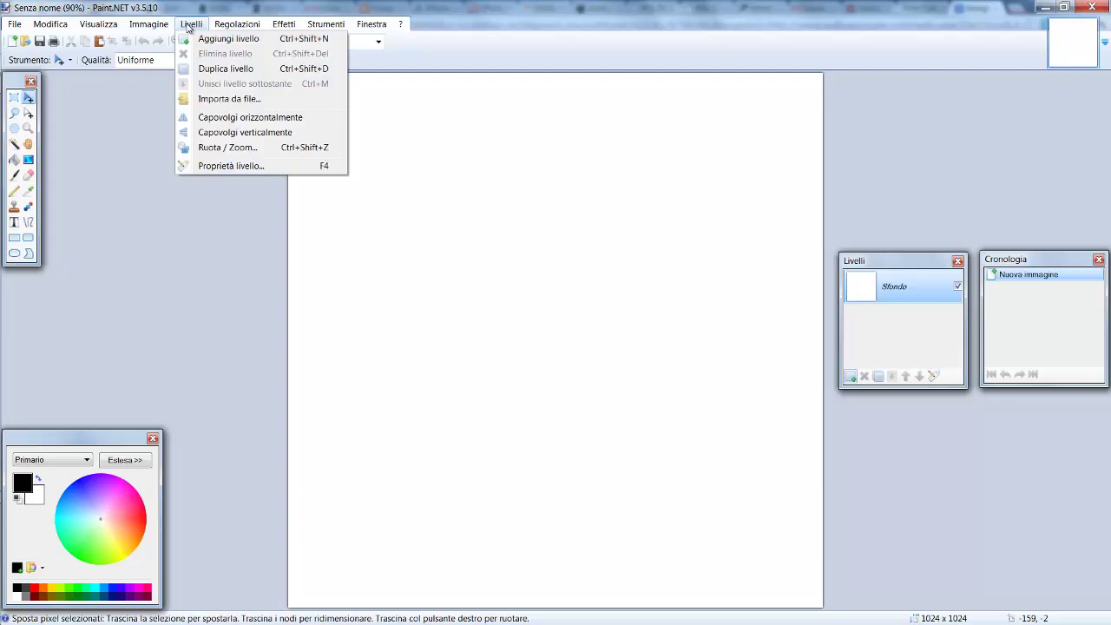
click(224, 100)
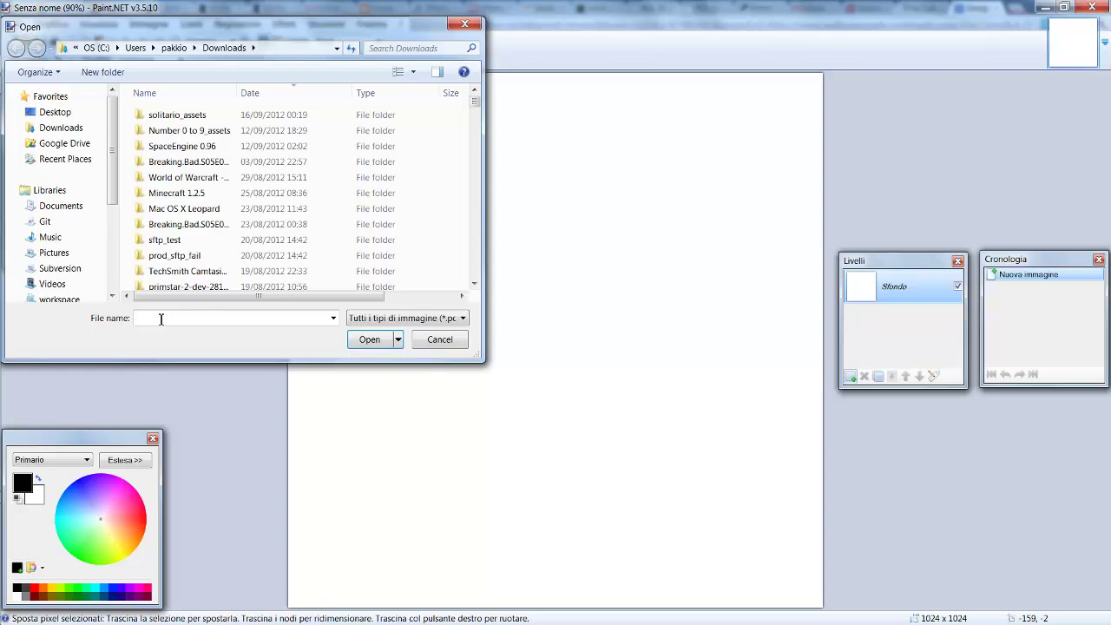
text(c:\)
key(Return)
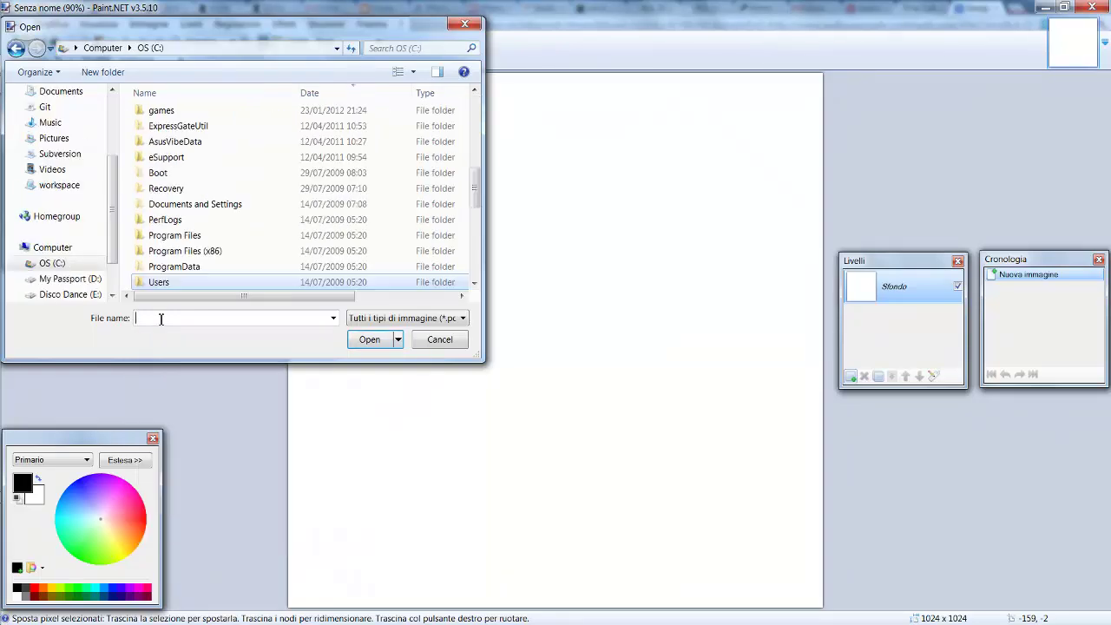
scroll(295, 187, down, 1)
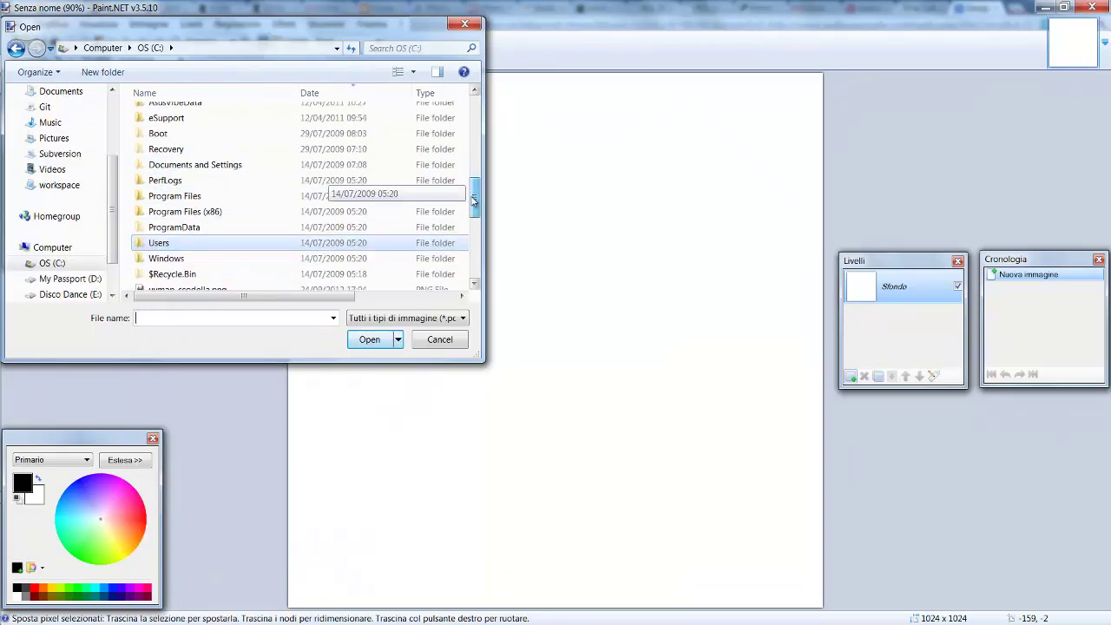
scroll(295, 177, down, 2)
scroll(291, 173, down, 1)
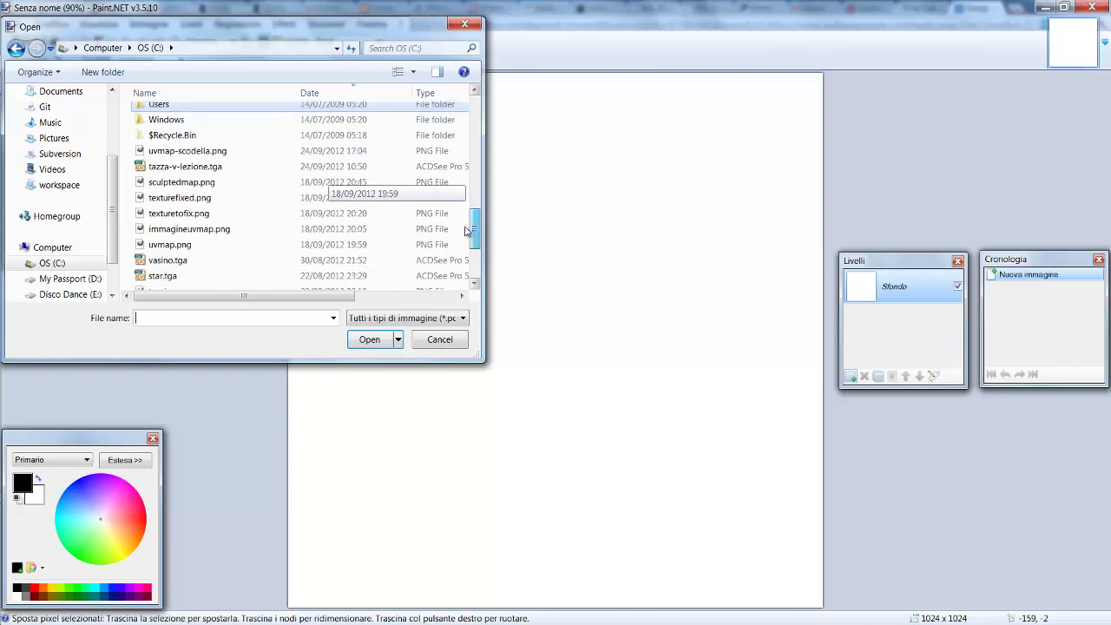
click(223, 151)
click(371, 340)
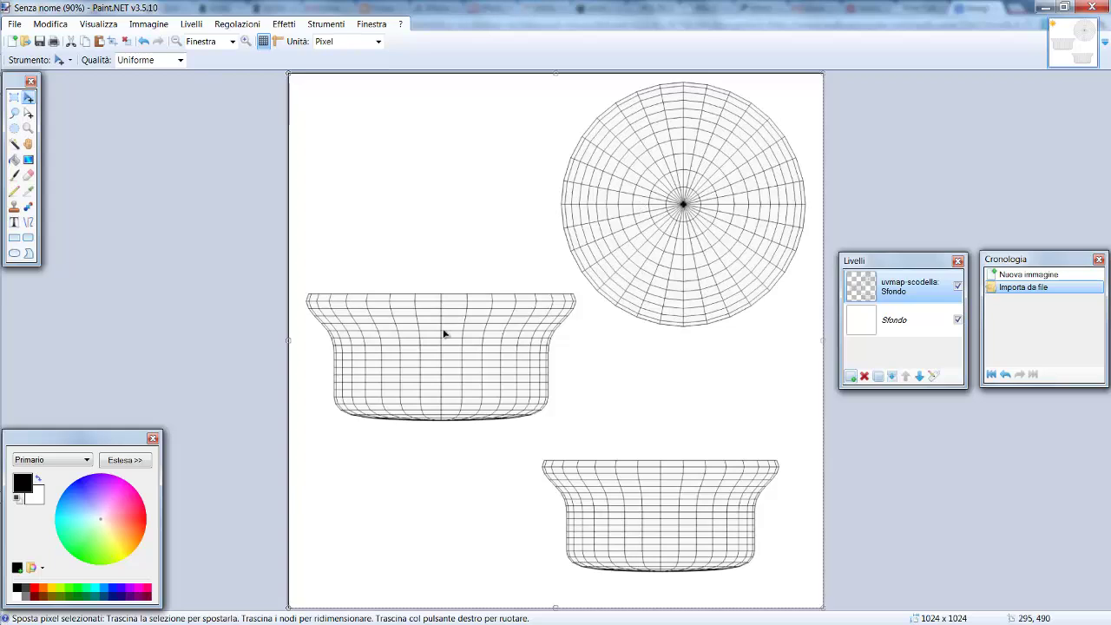
Import rosa001.jpg from Downloads as a layer and drag the heart onto the left bowl island
click(199, 28)
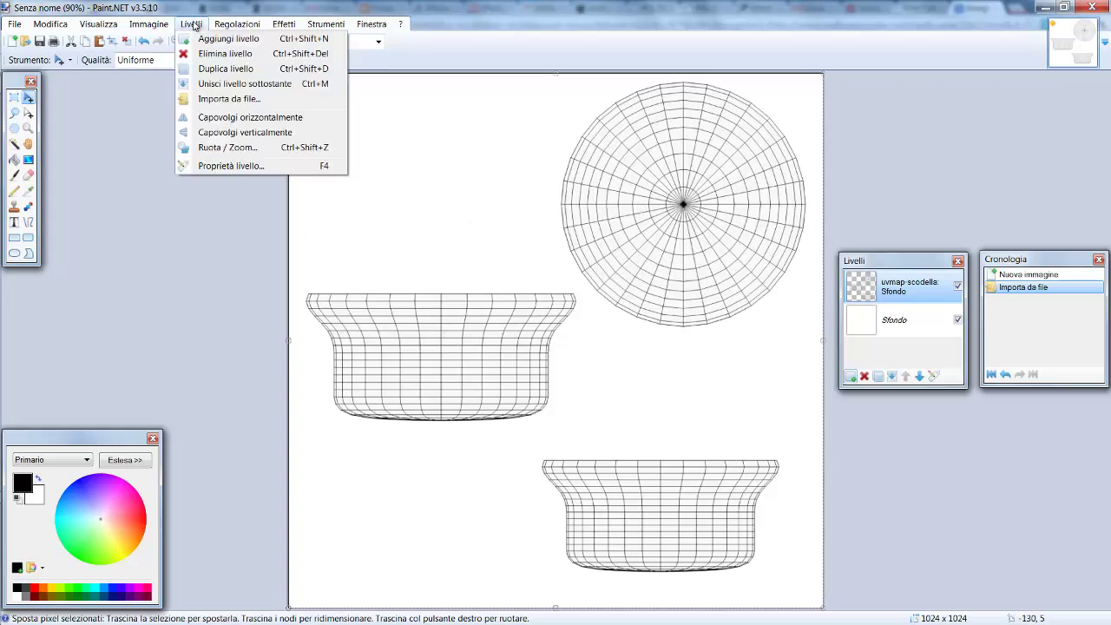
click(229, 99)
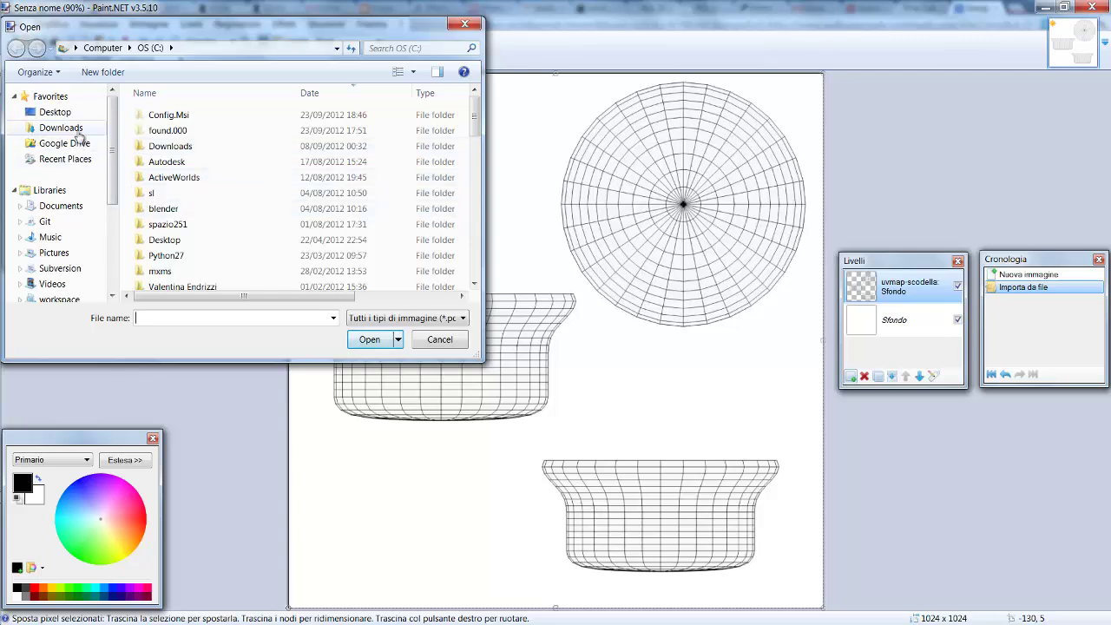
click(63, 128)
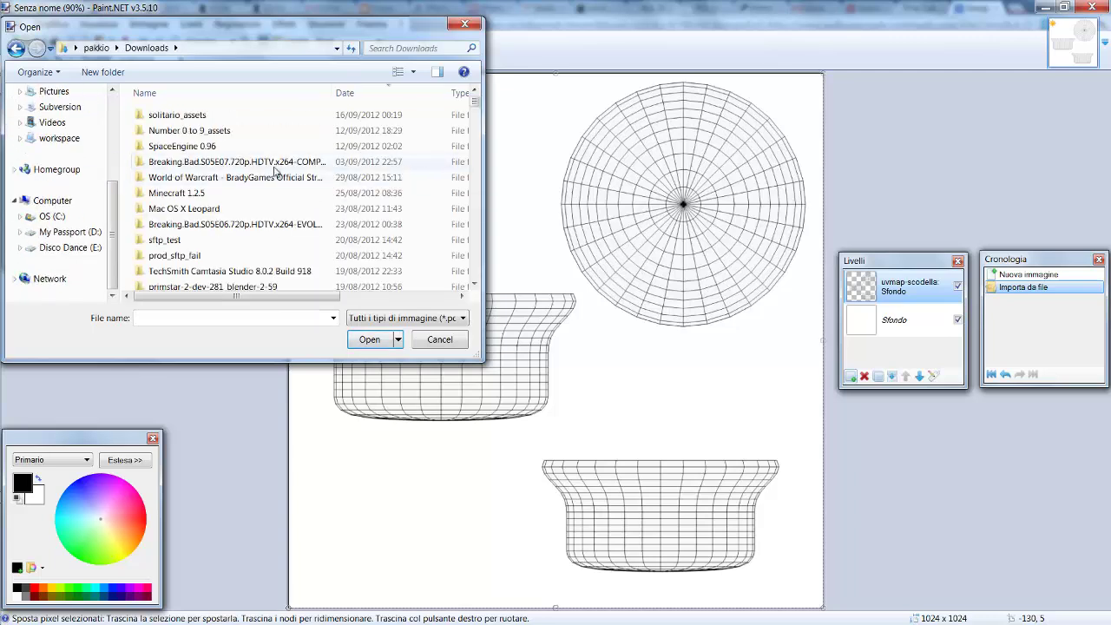
scroll(256, 175, down, 2)
scroll(256, 175, down, 5)
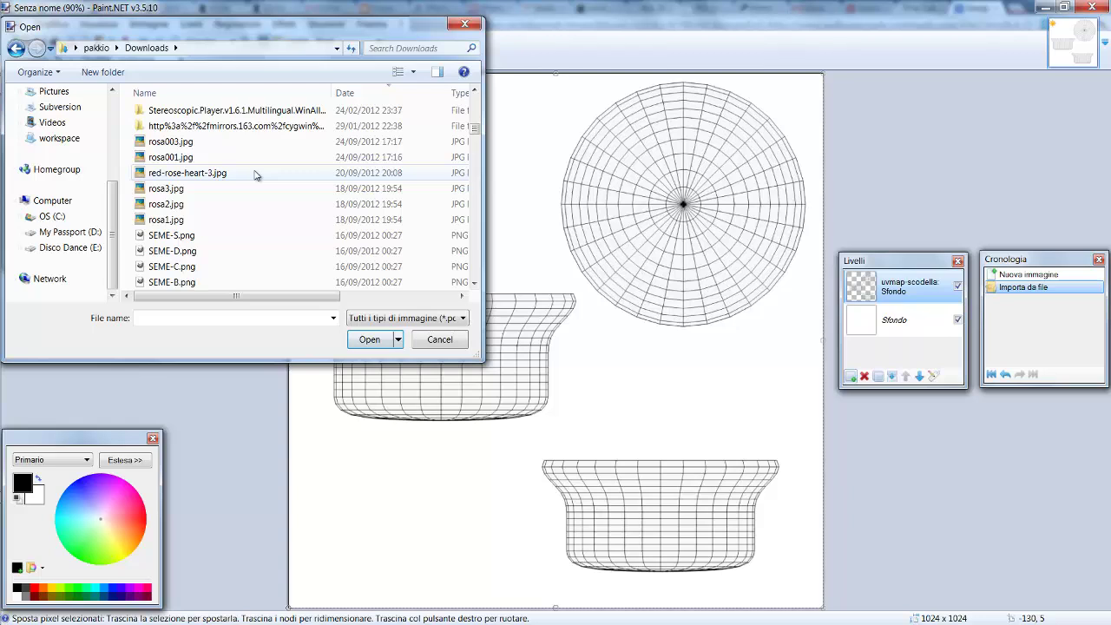
click(195, 159)
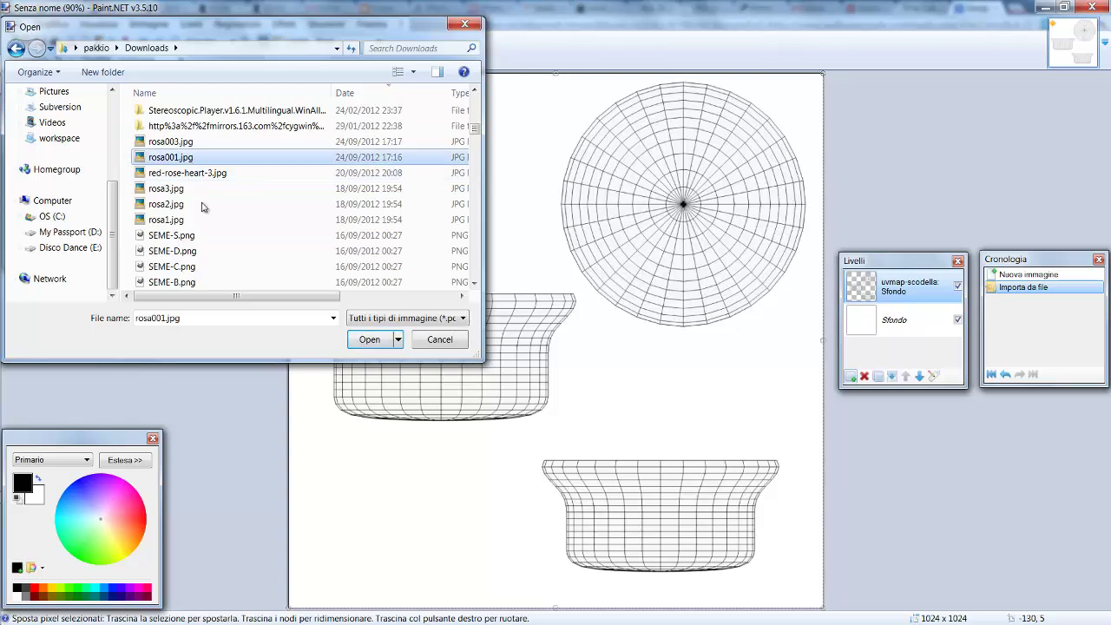
click(387, 339)
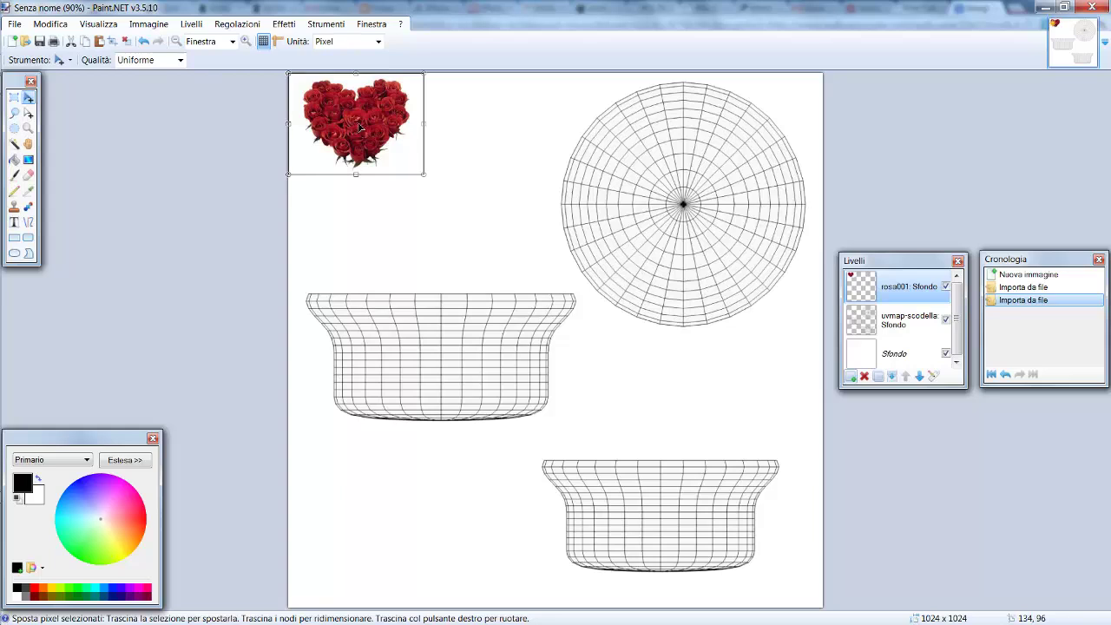
drag(358, 127, 443, 361)
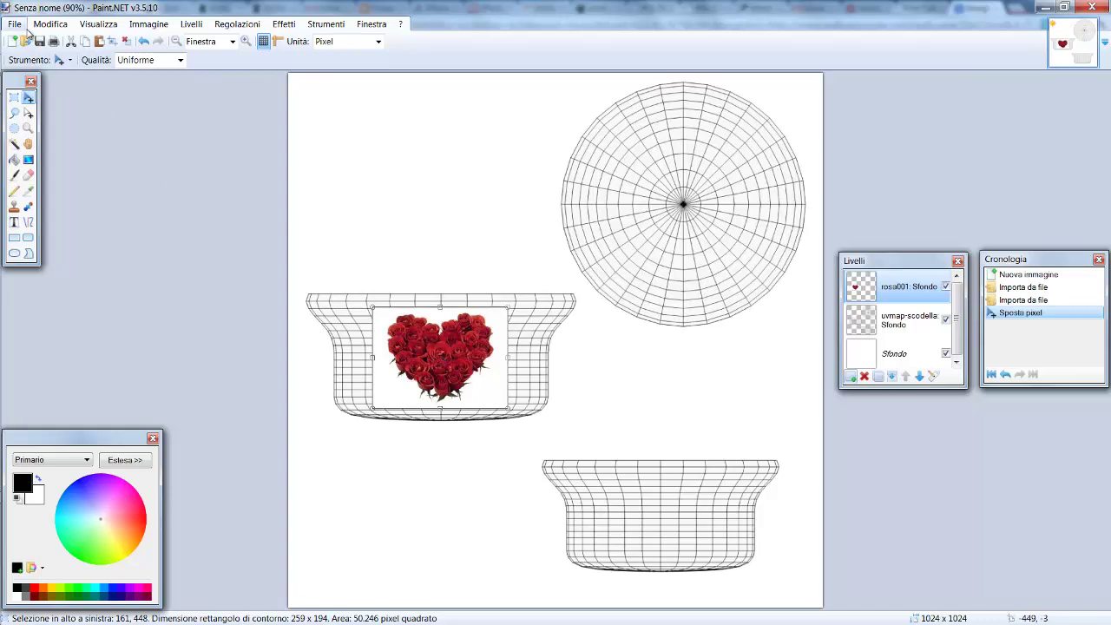
click(192, 24)
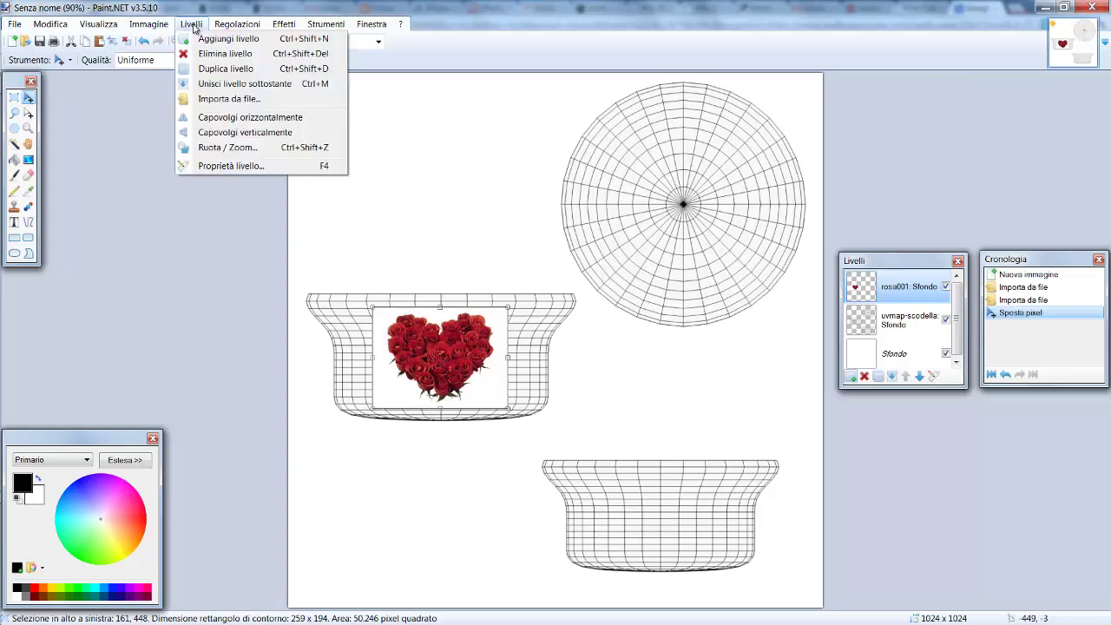
Import rosa002.jpg as a new top layer by entering its file name
click(218, 100)
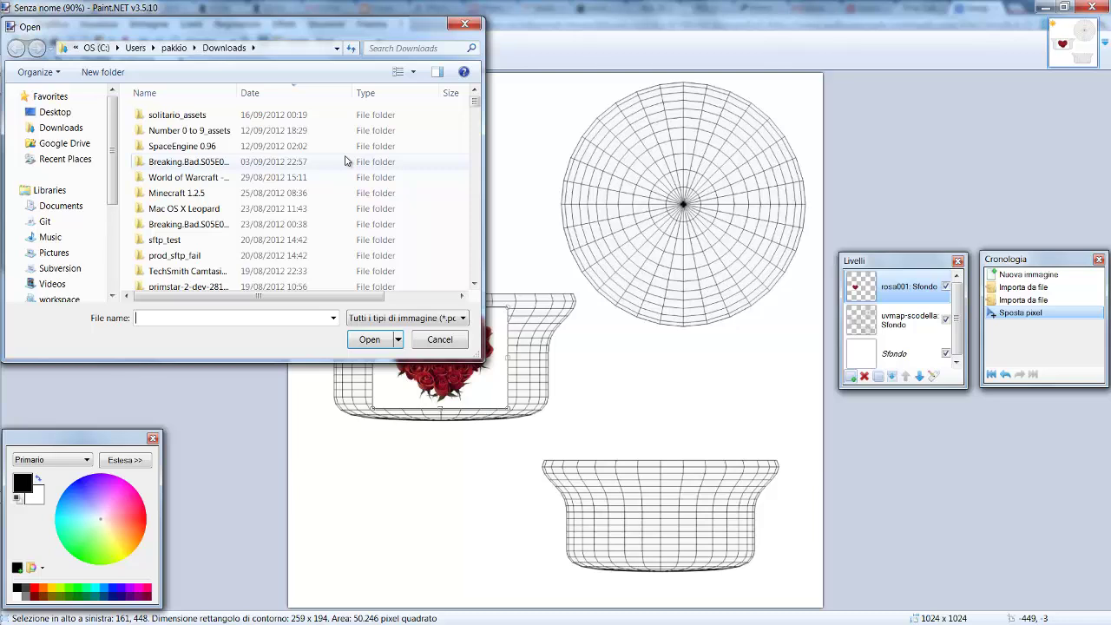
mouse_move(473, 103)
mouse_down()
mouse_move(471, 138)
mouse_move(472, 127)
mouse_up()
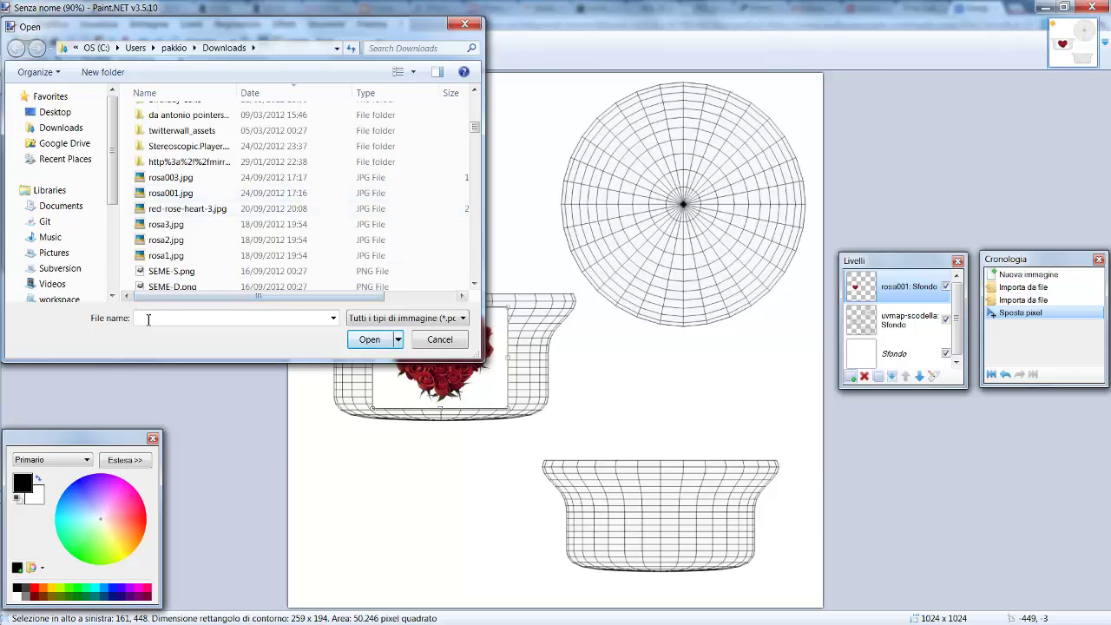
text(rosa00)
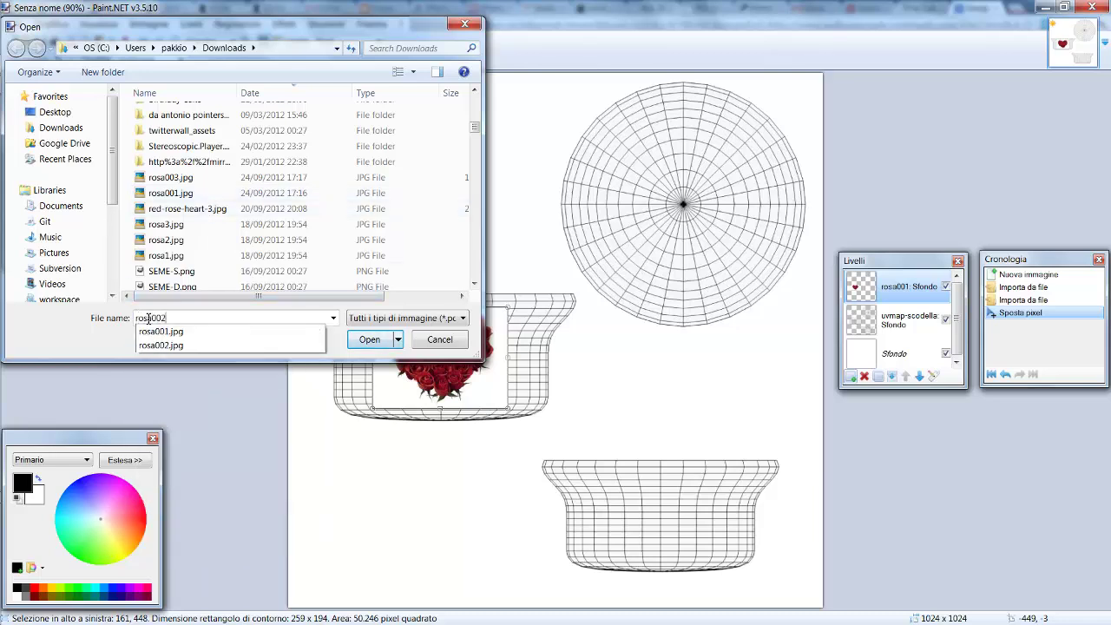
text(2)
click(152, 333)
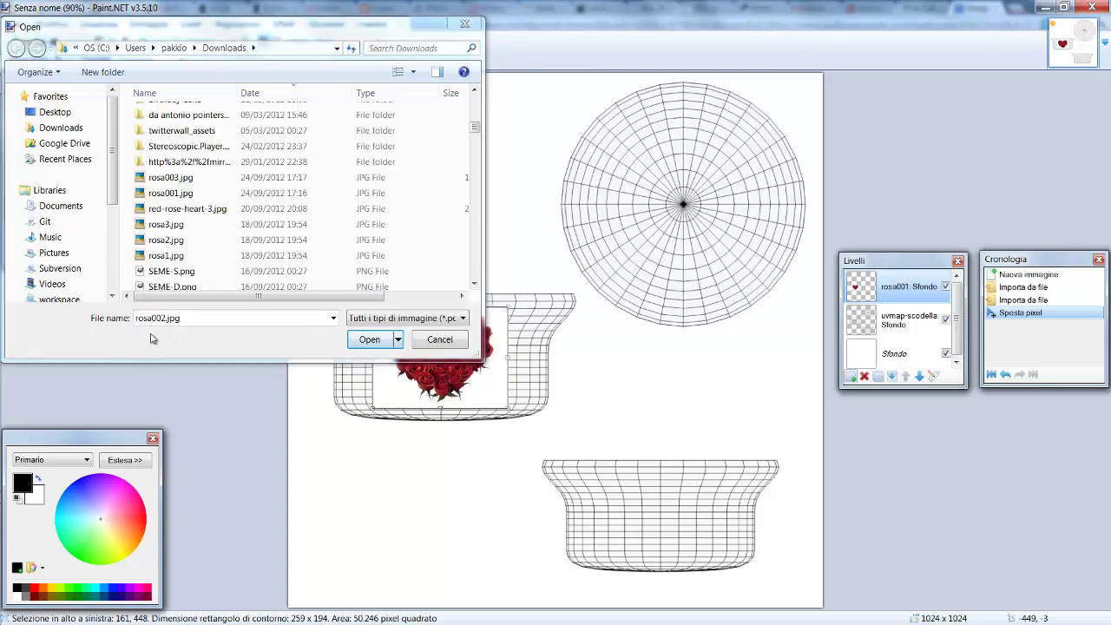
click(369, 339)
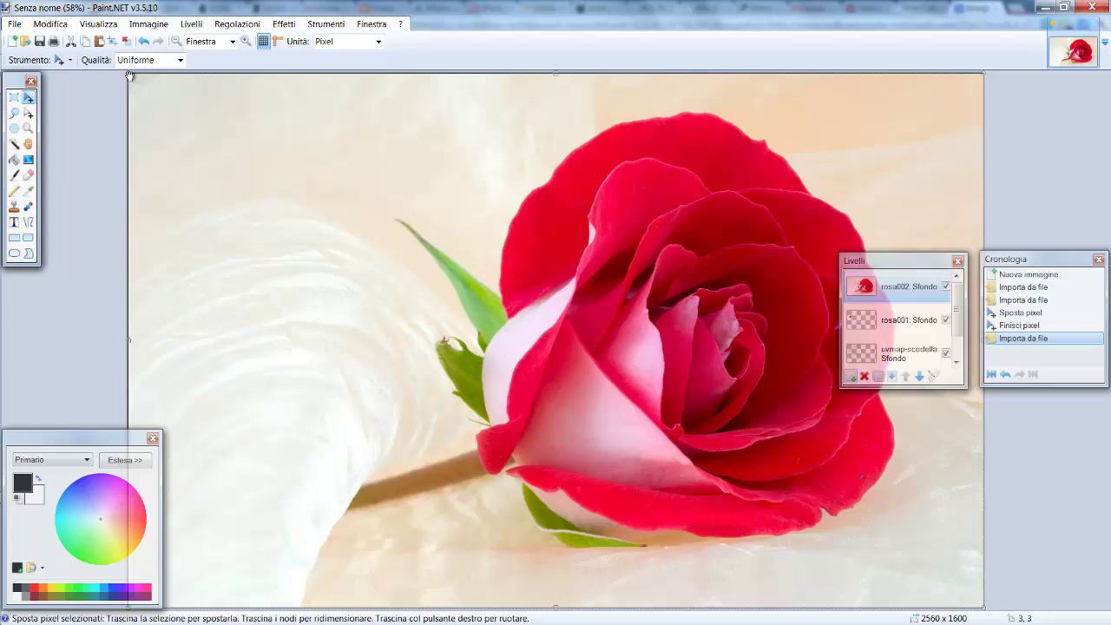
Shrink the rosa002 rose photo and place it over the lower bowl outline
mouse_move(130, 76)
mouse_down()
mouse_move(489, 325)
mouse_move(625, 374)
mouse_move(792, 485)
mouse_up()
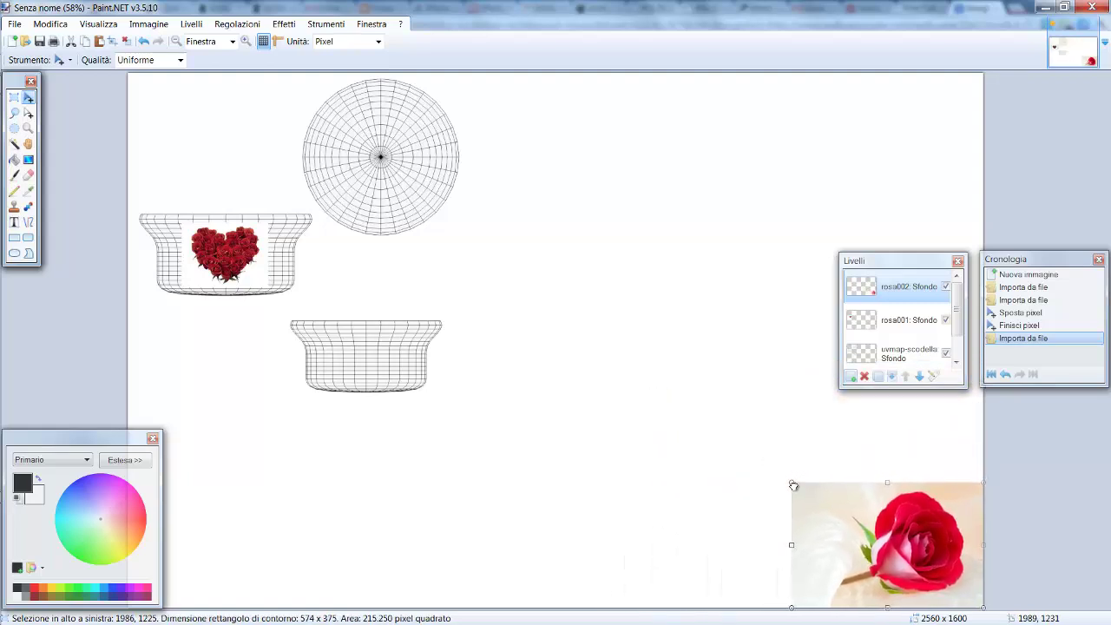
mouse_move(885, 547)
mouse_down()
mouse_move(781, 484)
mouse_move(516, 392)
mouse_move(401, 372)
mouse_move(384, 357)
mouse_up()
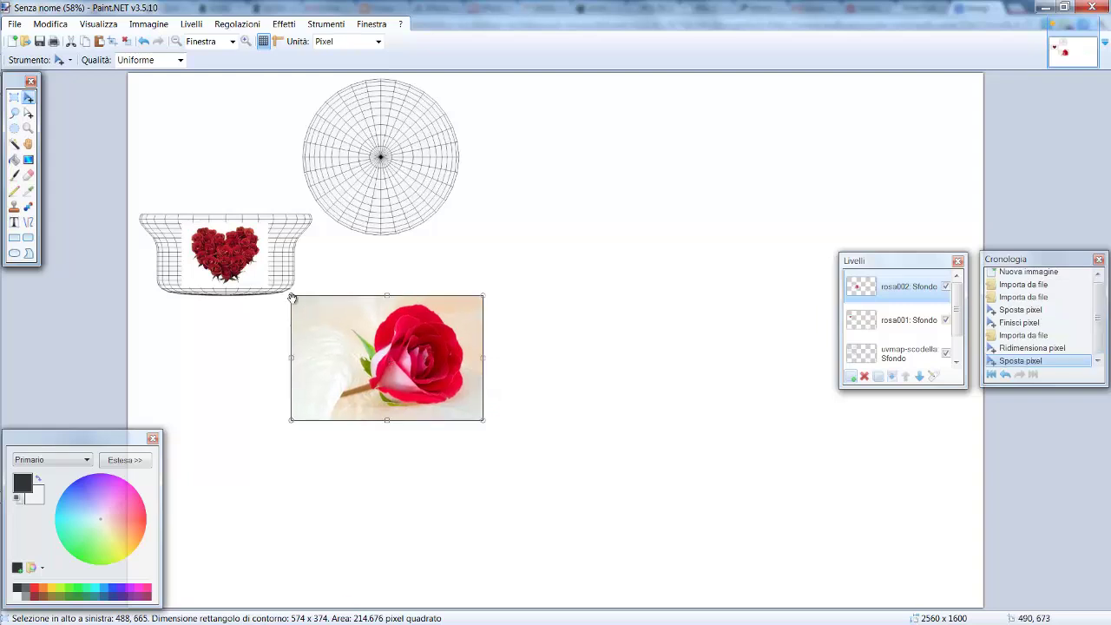
drag(292, 298, 354, 345)
drag(439, 397, 379, 371)
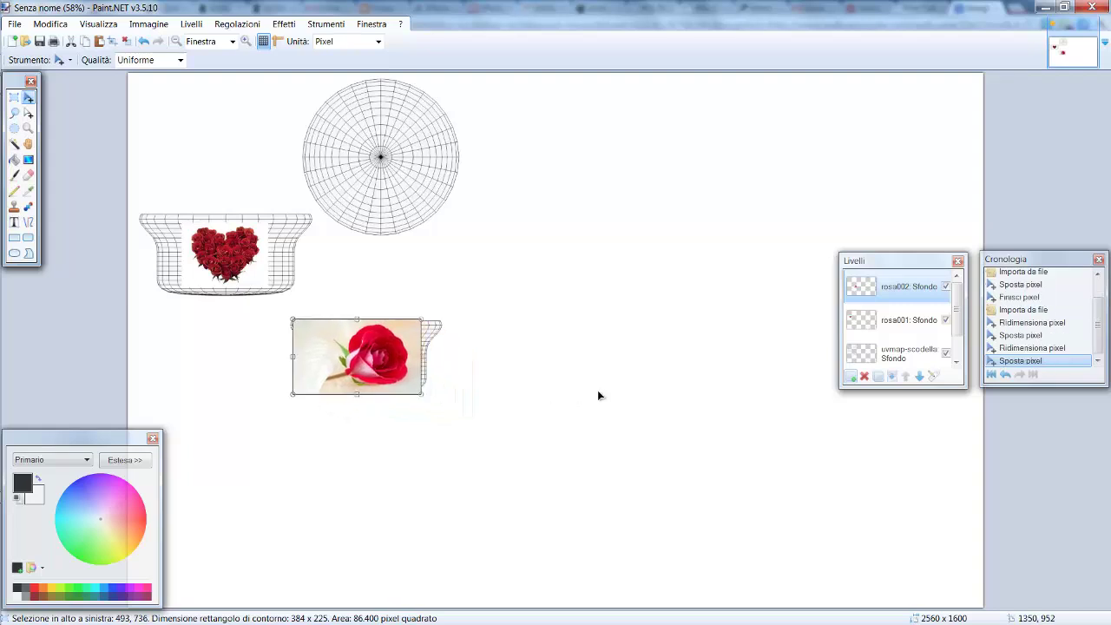
Raise the uvmap-scodella layer two positions, above both rose layers
scroll(957, 314, down, 2)
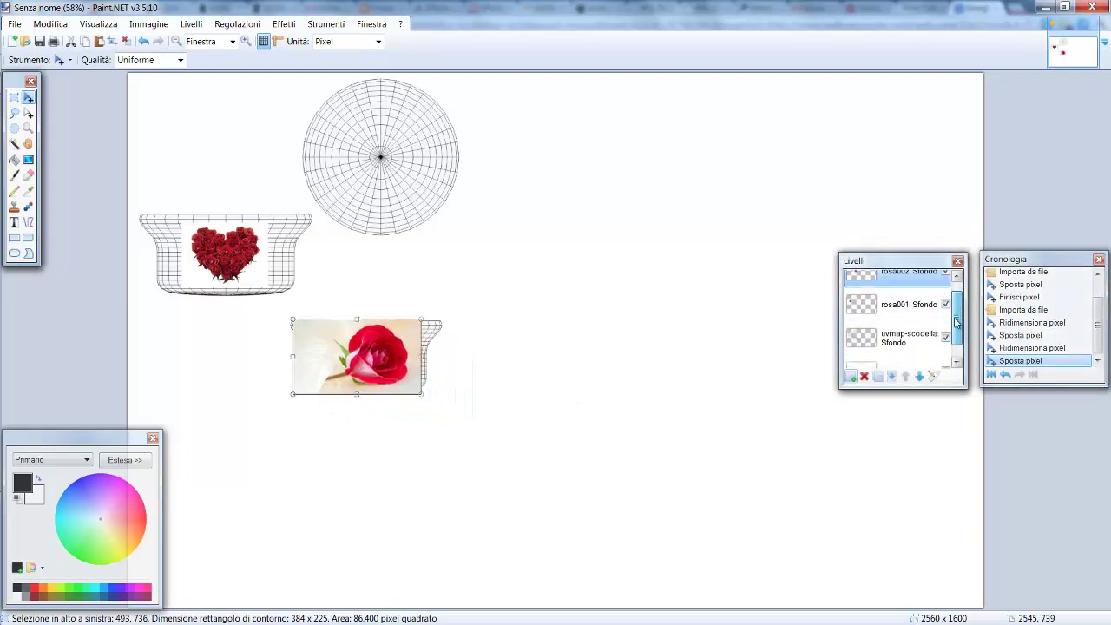
click(909, 328)
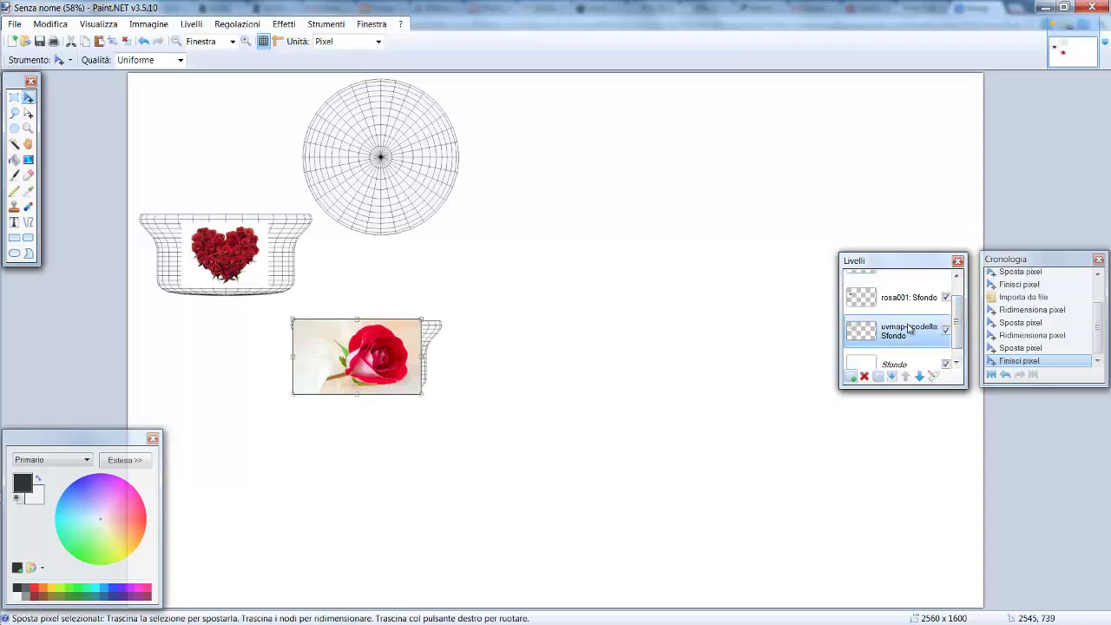
click(905, 376)
click(907, 377)
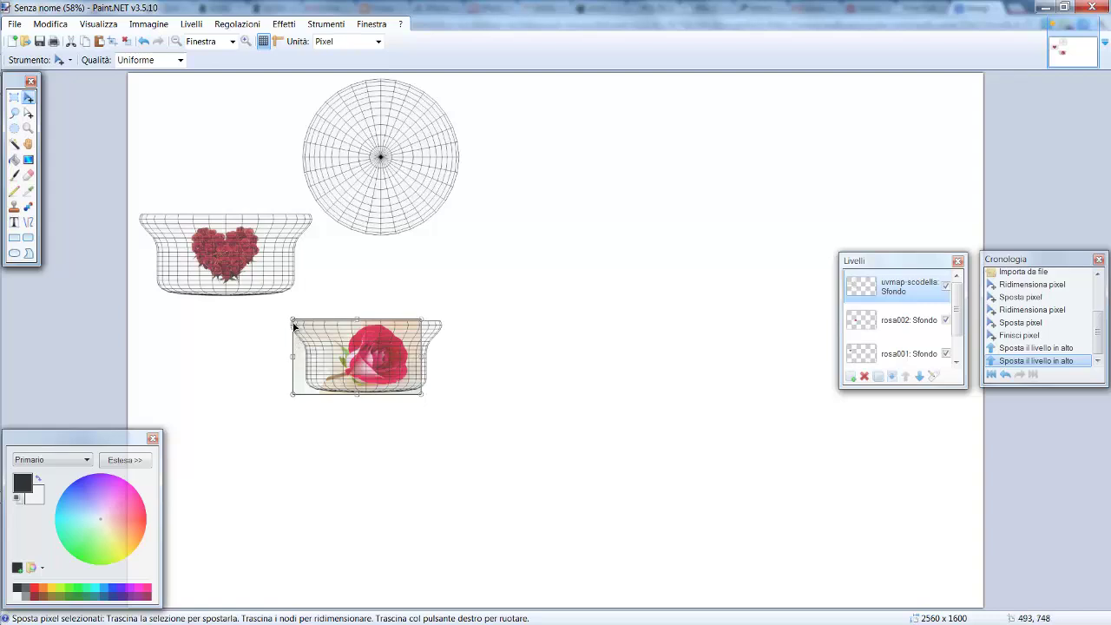
Select all of the rosa002 layer, then shrink and fit the rose inside the lower bowl outline
drag(293, 323, 307, 336)
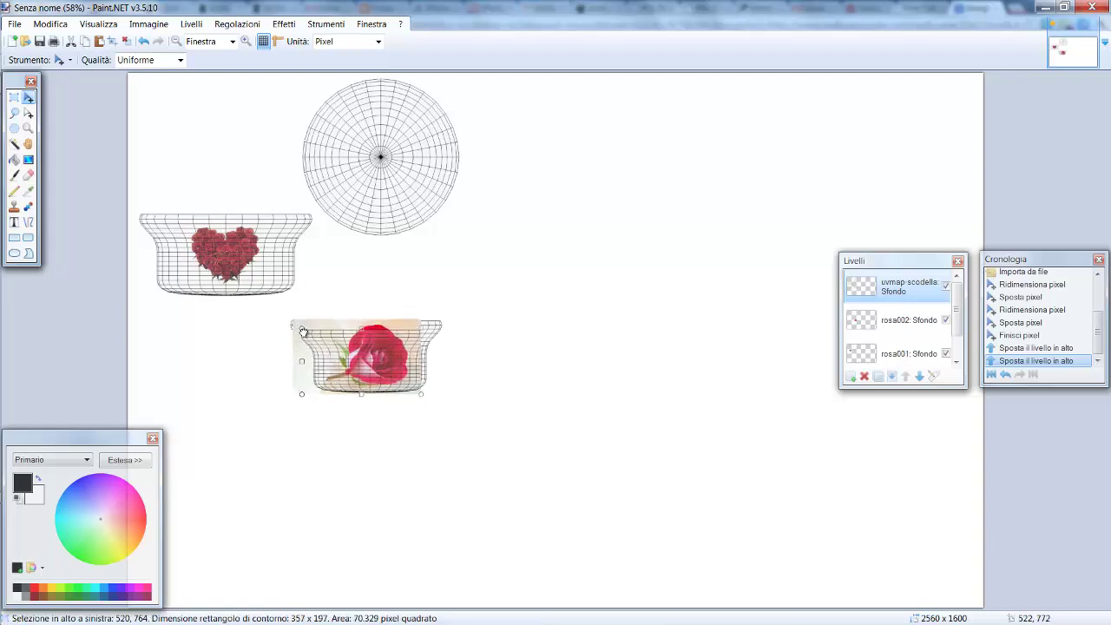
key(ctrl+z)
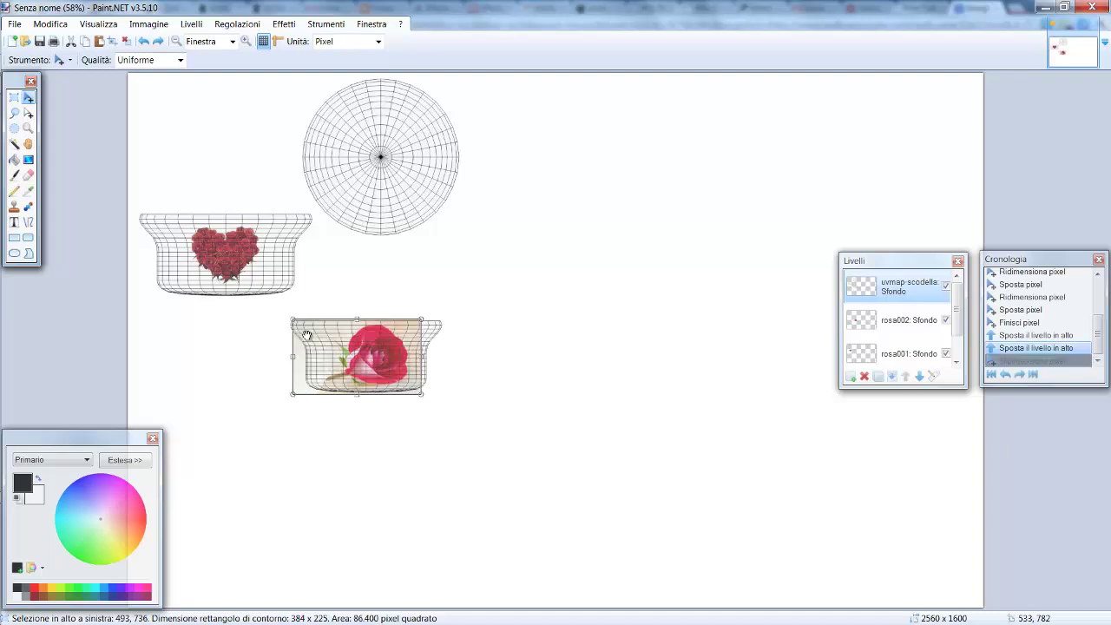
click(905, 332)
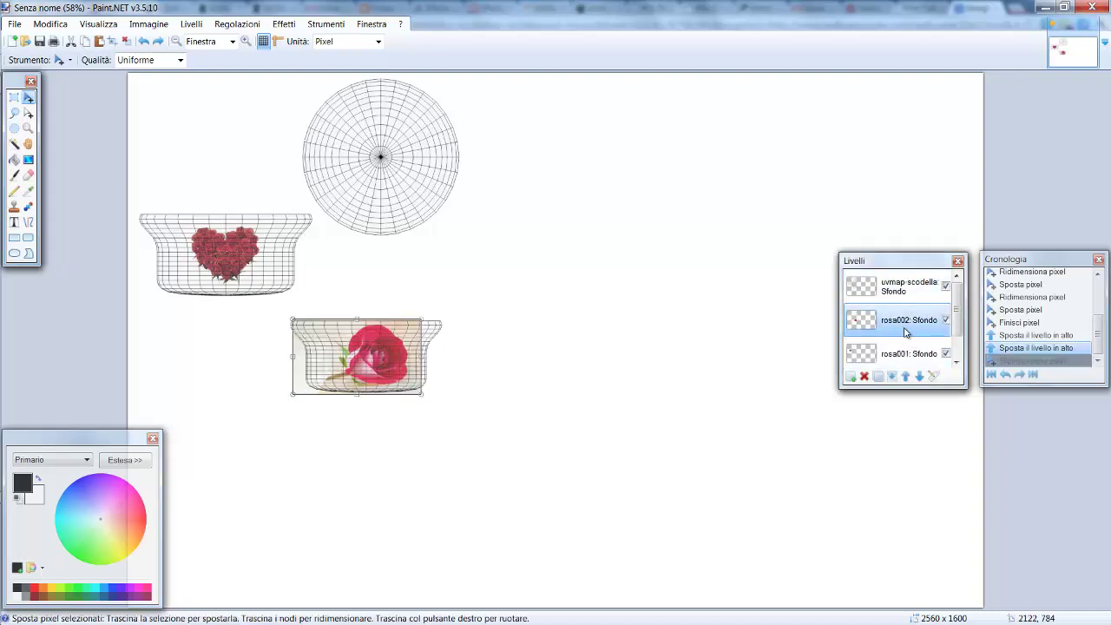
key(ctrl+d)
key(ctrl+a)
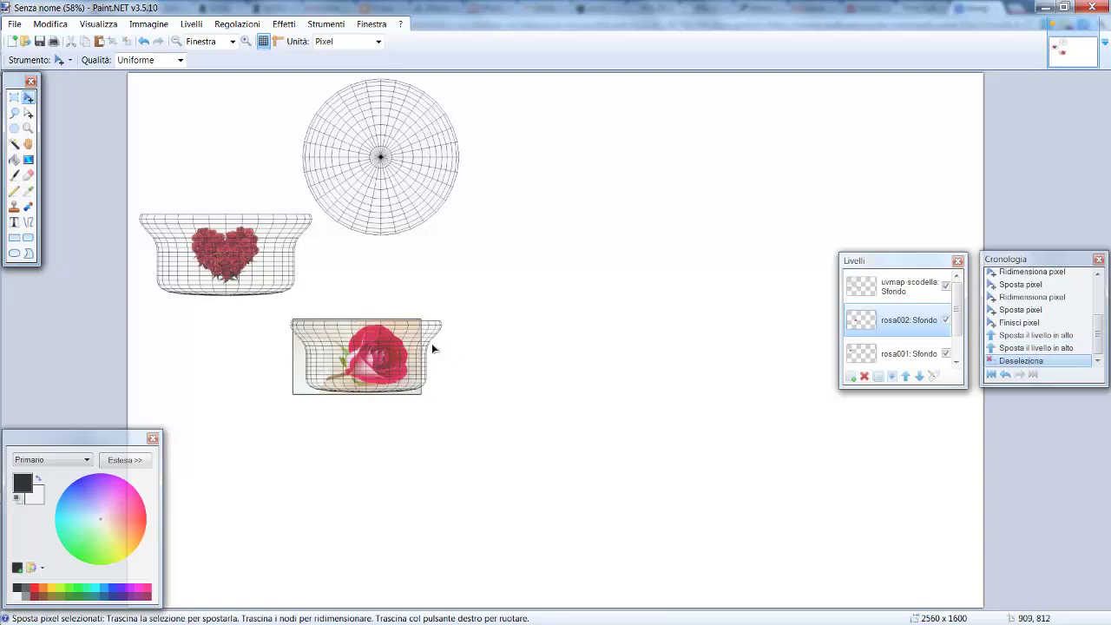
mouse_move(358, 351)
mouse_down()
mouse_move(371, 371)
mouse_move(363, 352)
mouse_up()
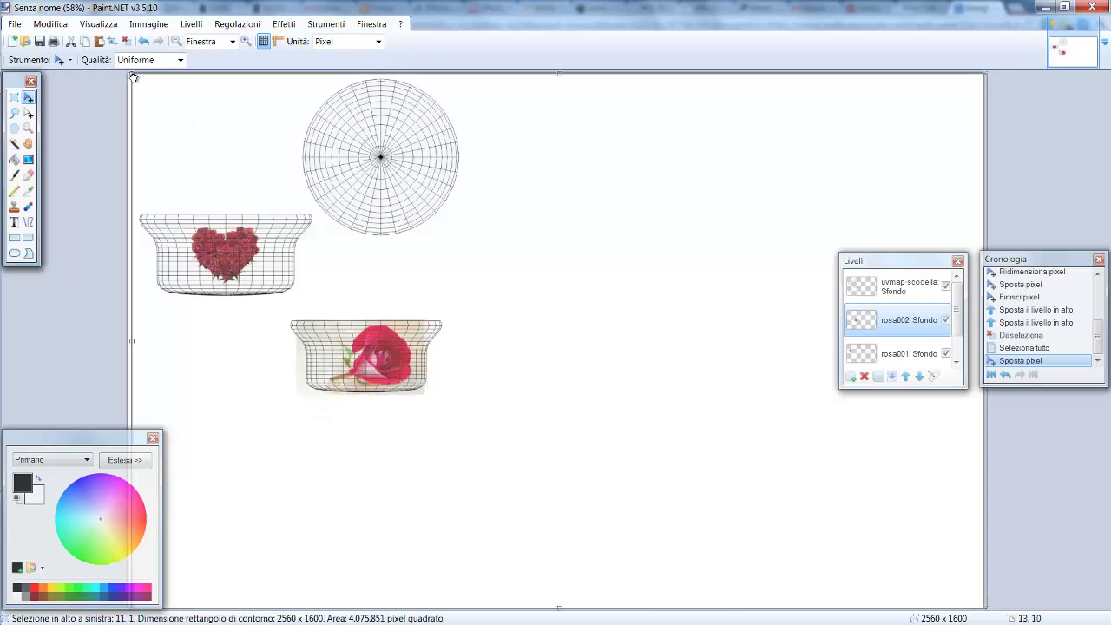
drag(133, 77, 204, 197)
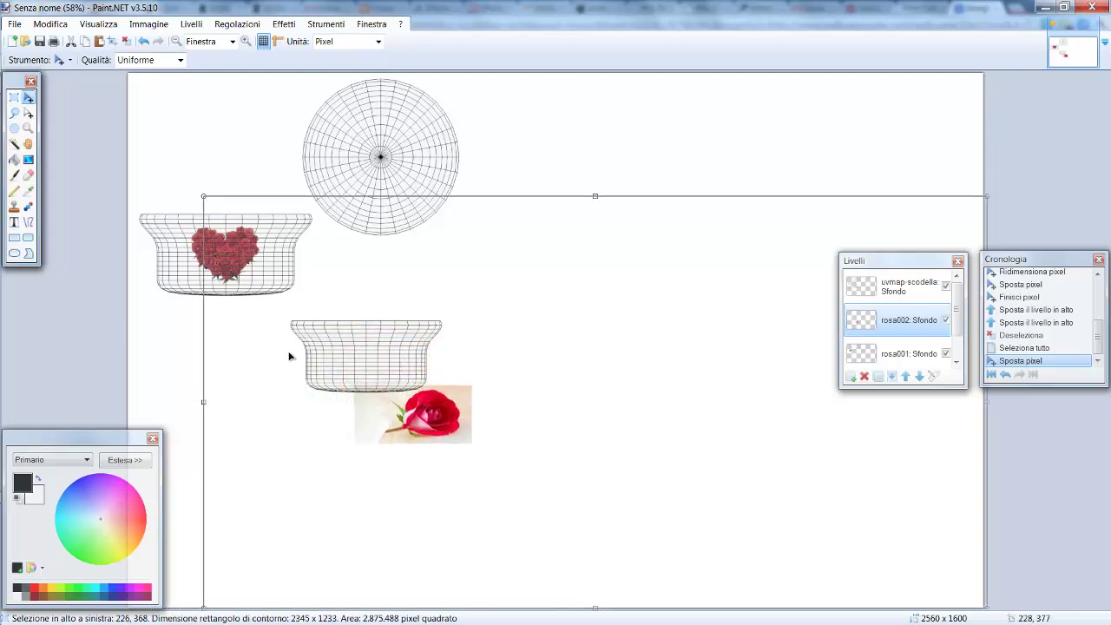
drag(432, 423, 375, 372)
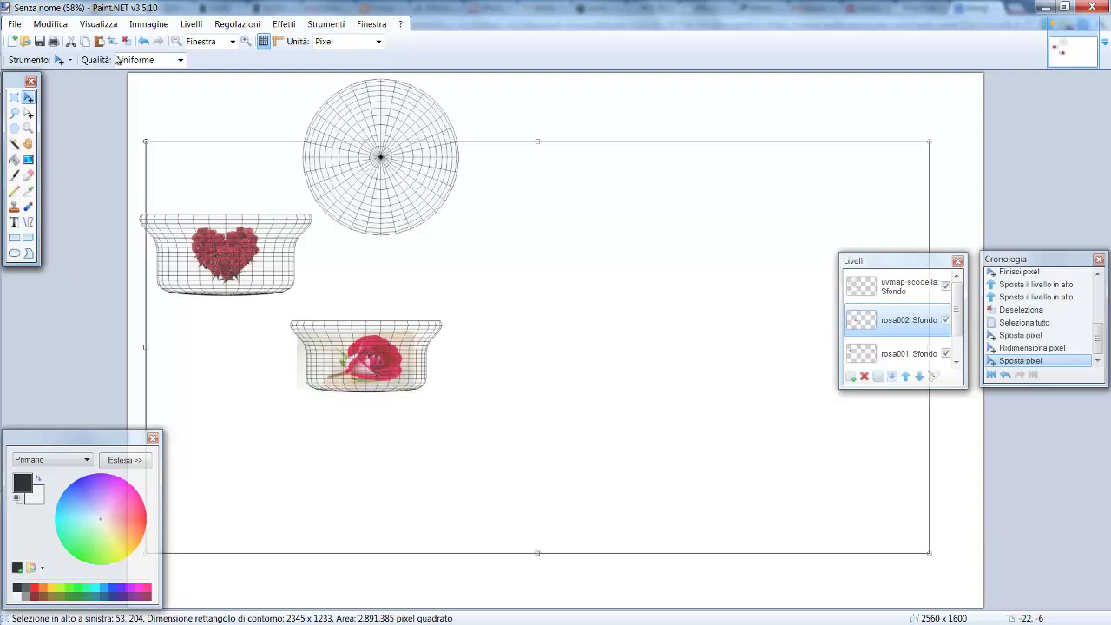
click(183, 24)
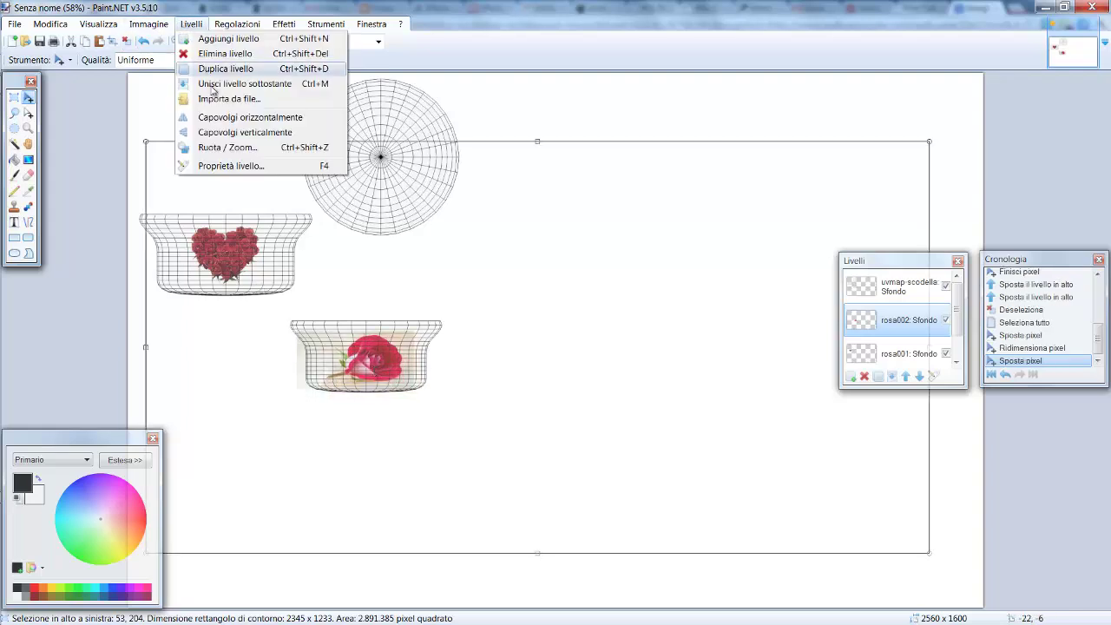
Import rosa003.jpg as a layer, shrink it, and raise the wireframe layer above it
click(212, 92)
text(ro)
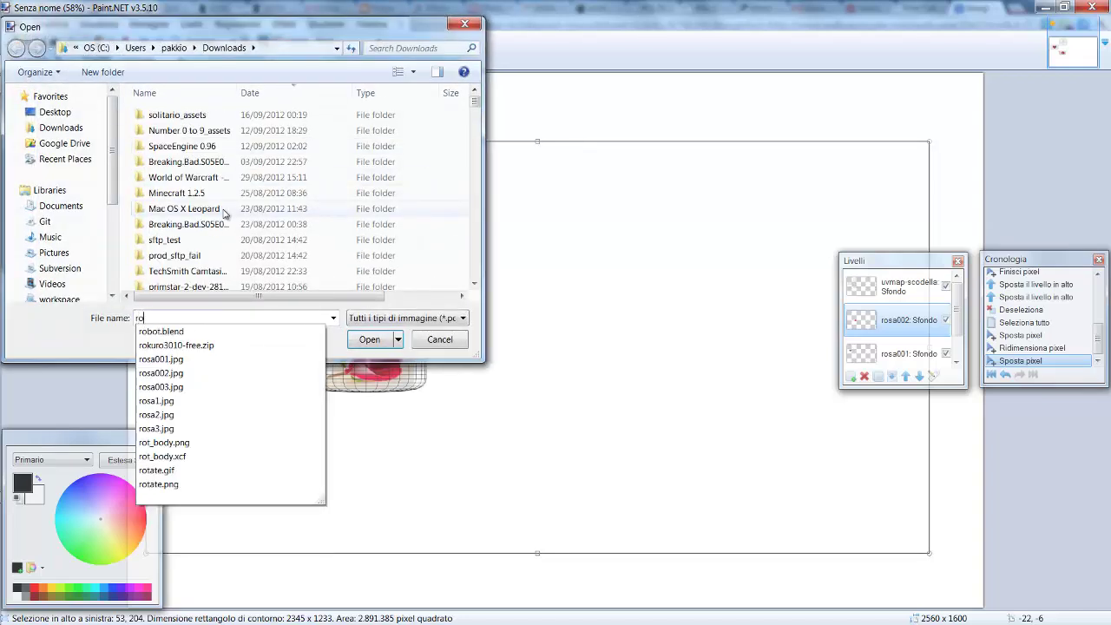
text(sa003.)
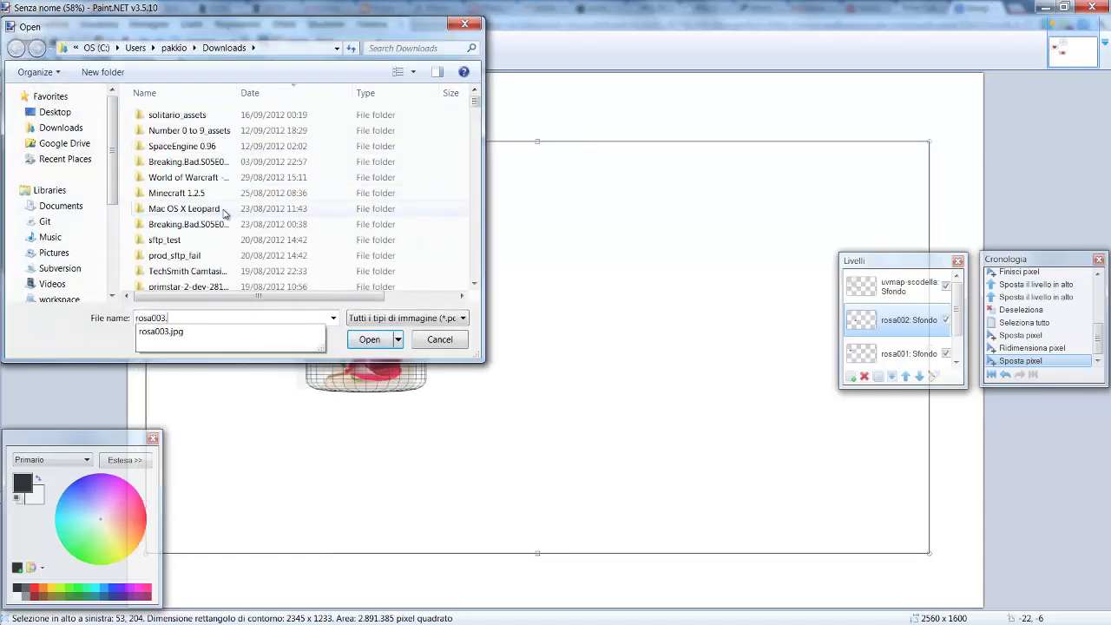
text(g)
key(Return)
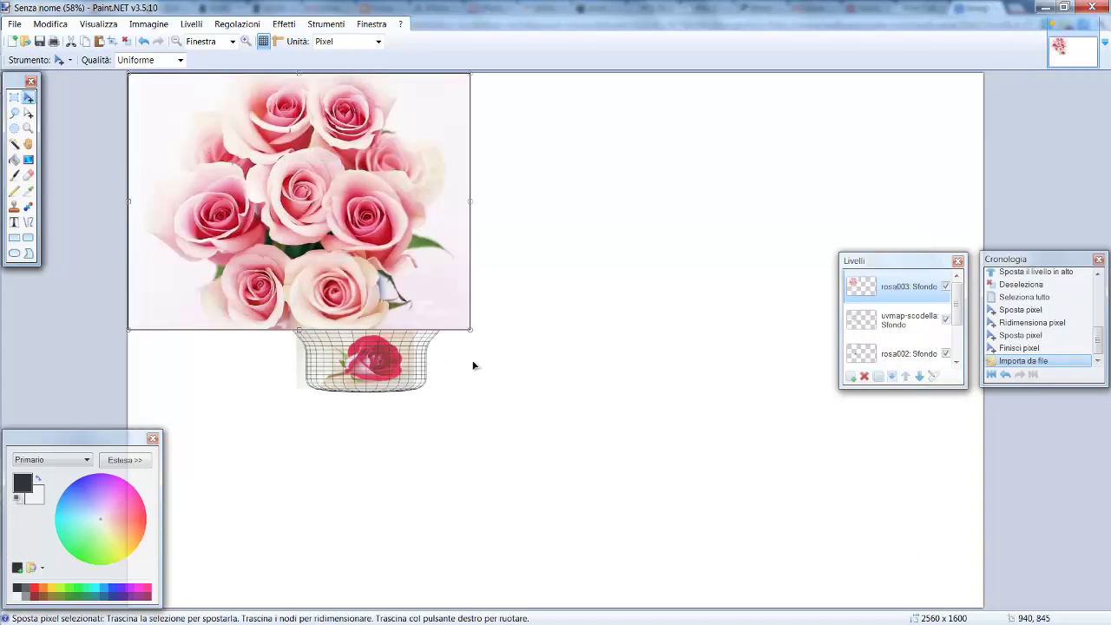
mouse_move(470, 329)
mouse_down()
mouse_move(355, 228)
mouse_move(303, 201)
mouse_up()
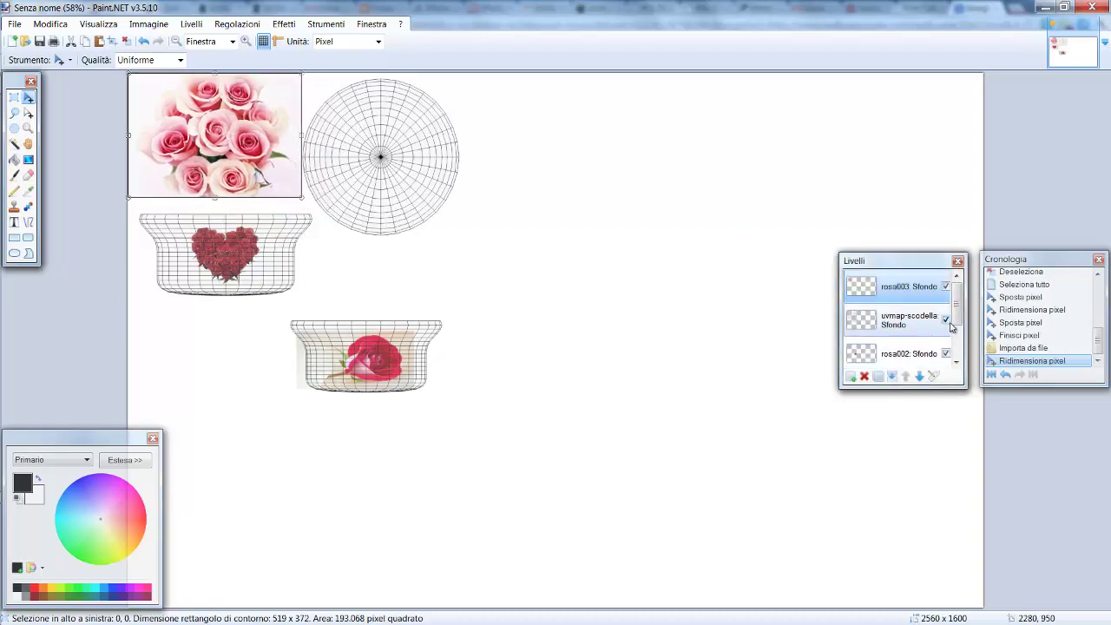
click(897, 323)
click(905, 377)
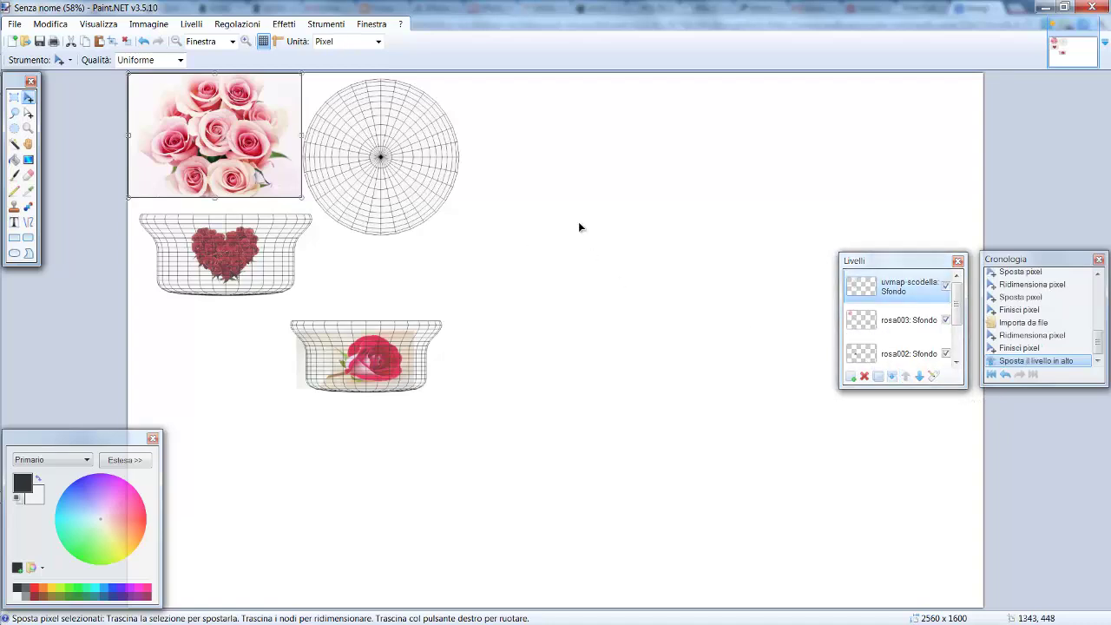
Move the rosa003 bouquet onto the circular grid, shrink it and centre it there
click(866, 323)
drag(286, 164, 401, 161)
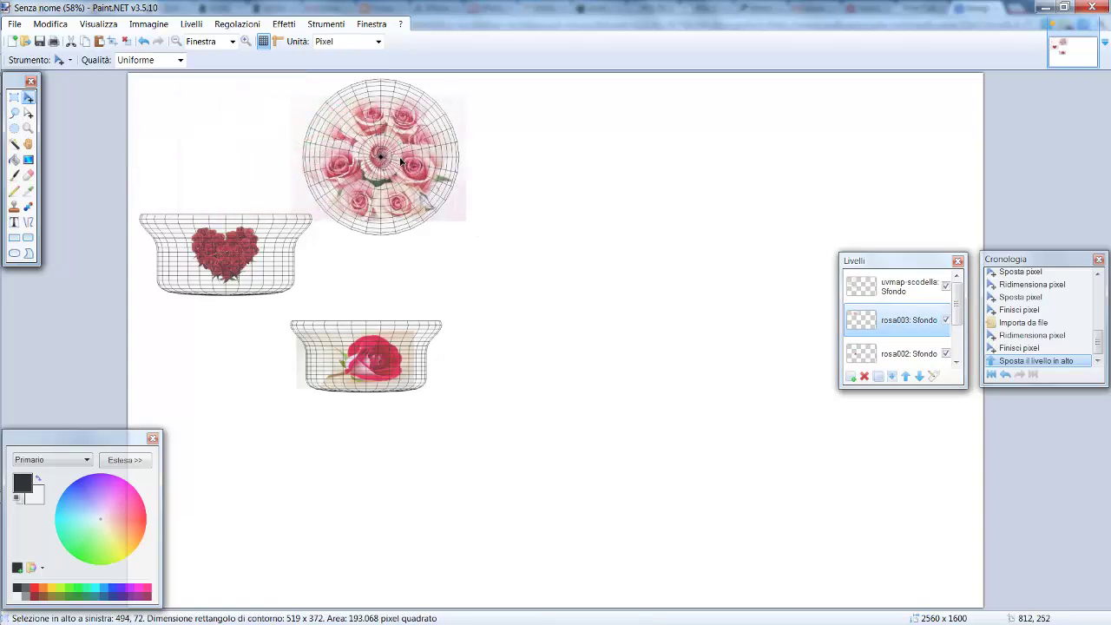
drag(401, 162, 401, 161)
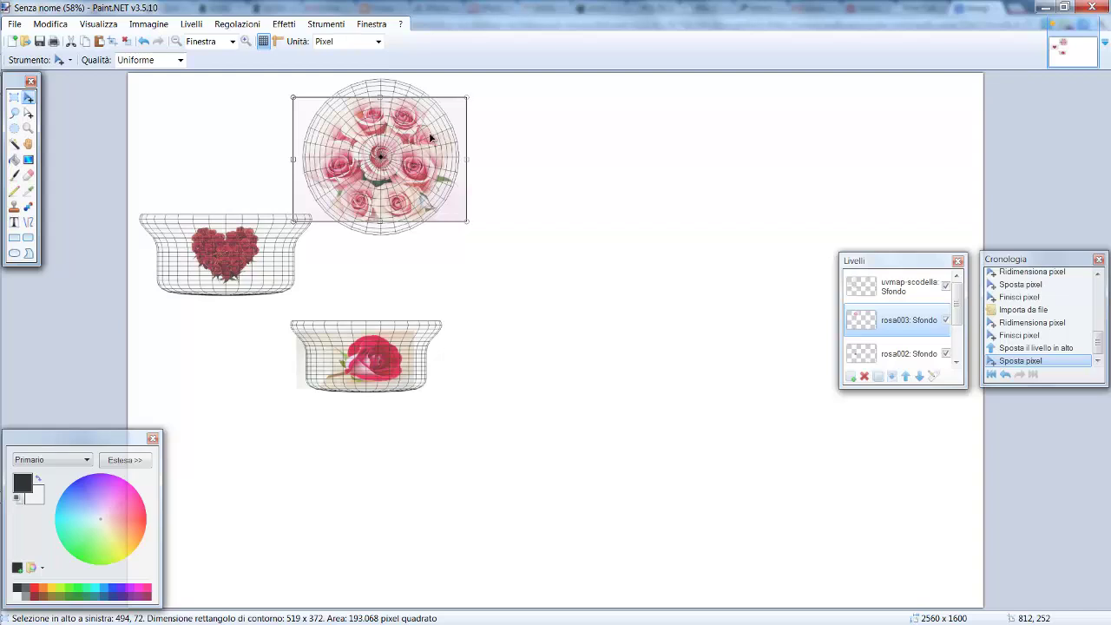
drag(467, 100, 433, 112)
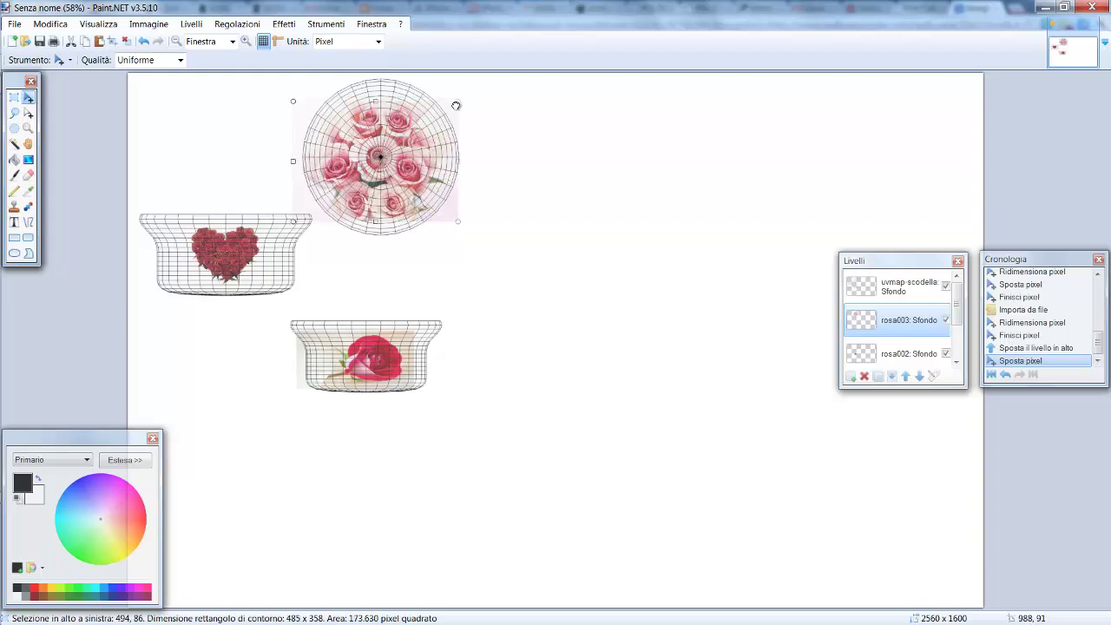
drag(371, 160, 386, 159)
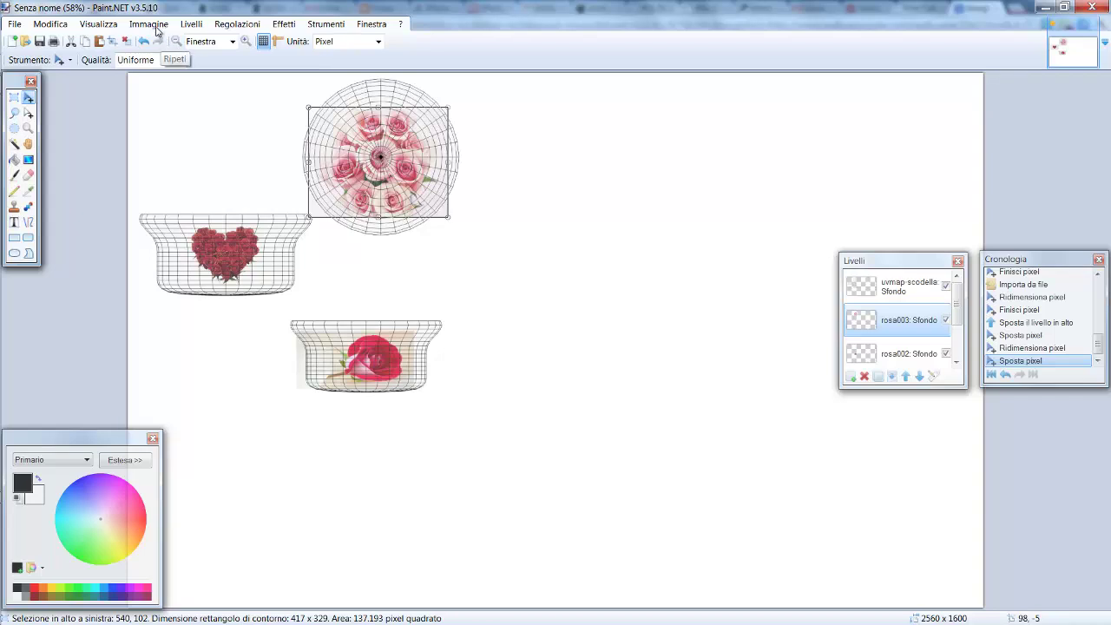
Set the canvas size to 1024 × 1024 and hide the uvmap-scodella wireframe layer
click(149, 24)
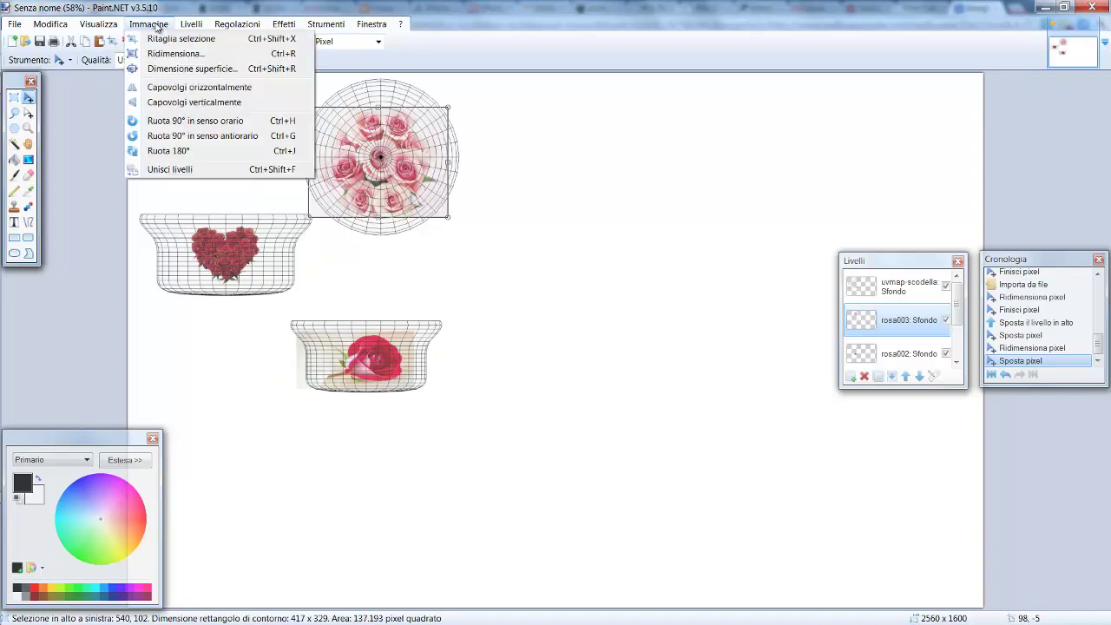
click(158, 69)
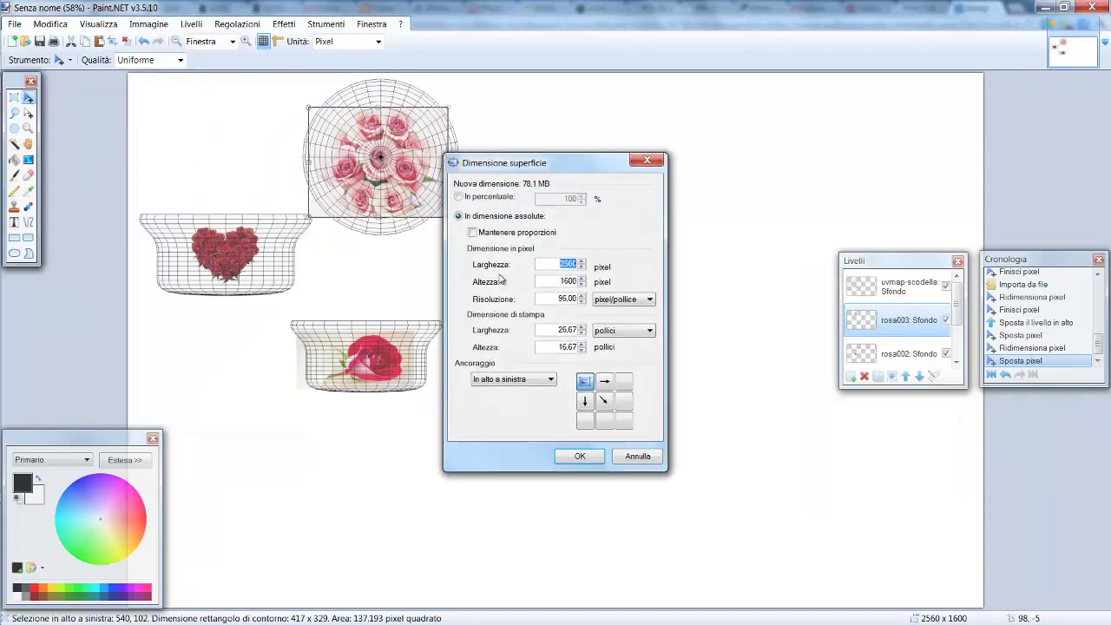
text(1024)
key(Tab)
text(1024)
key(Tab)
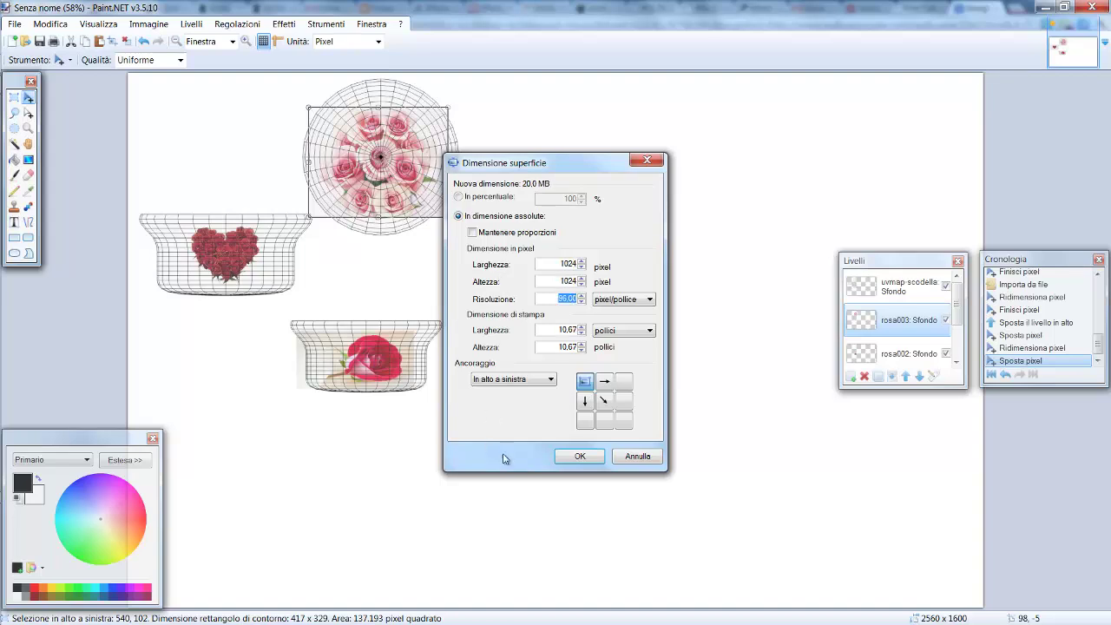
click(578, 455)
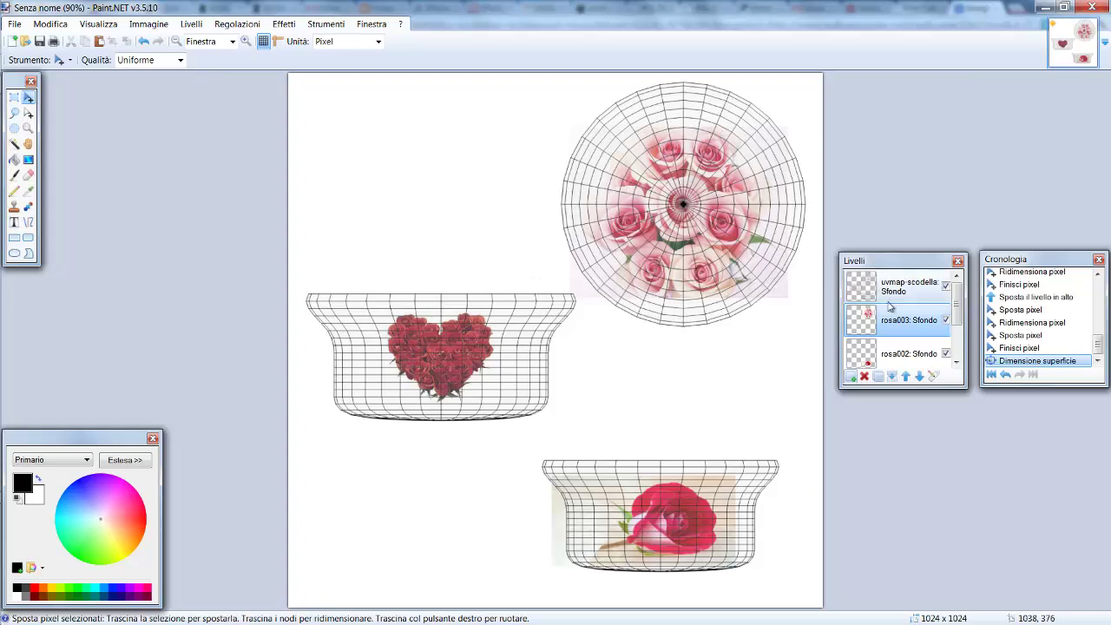
click(945, 287)
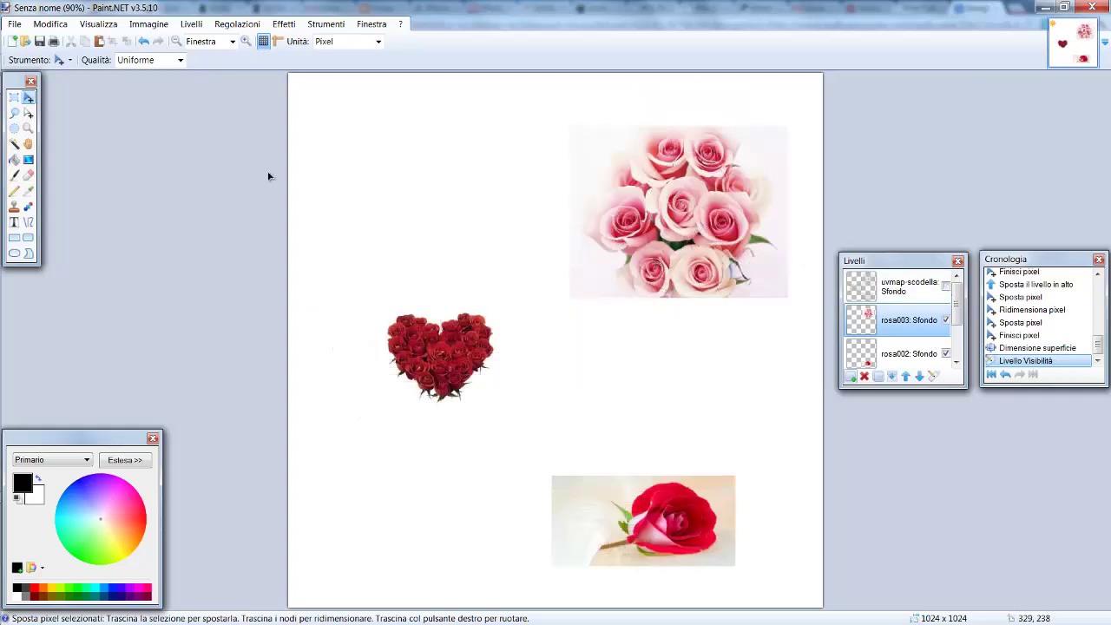
click(16, 25)
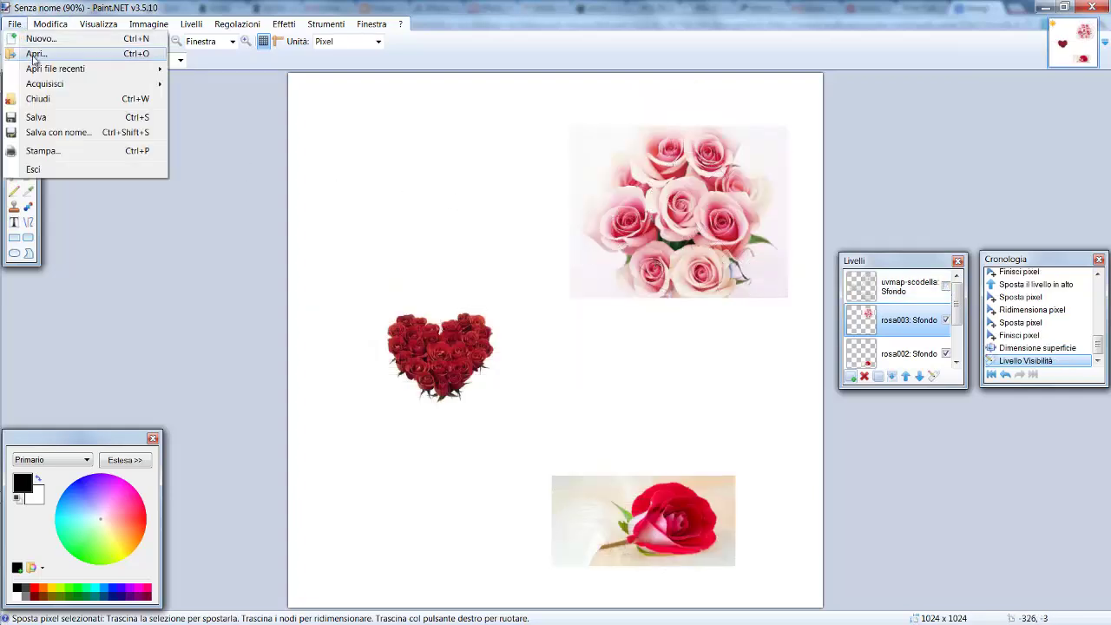
Save the image as C:\uvmapdotnet.png in PNG format, flattening the layers
click(51, 134)
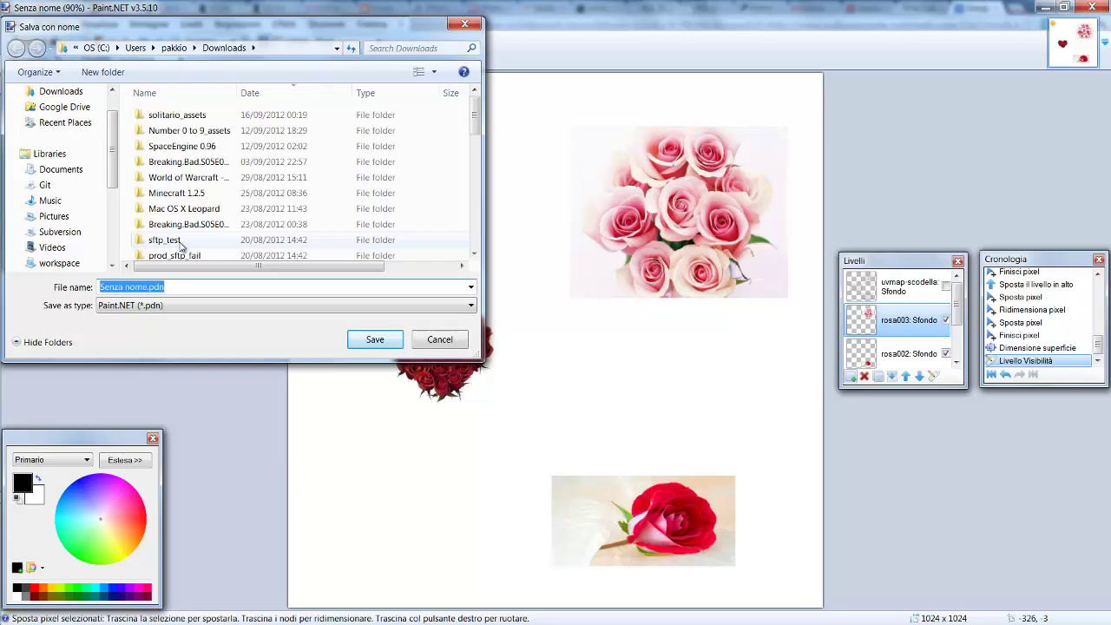
text(uvmapdefinitiva)
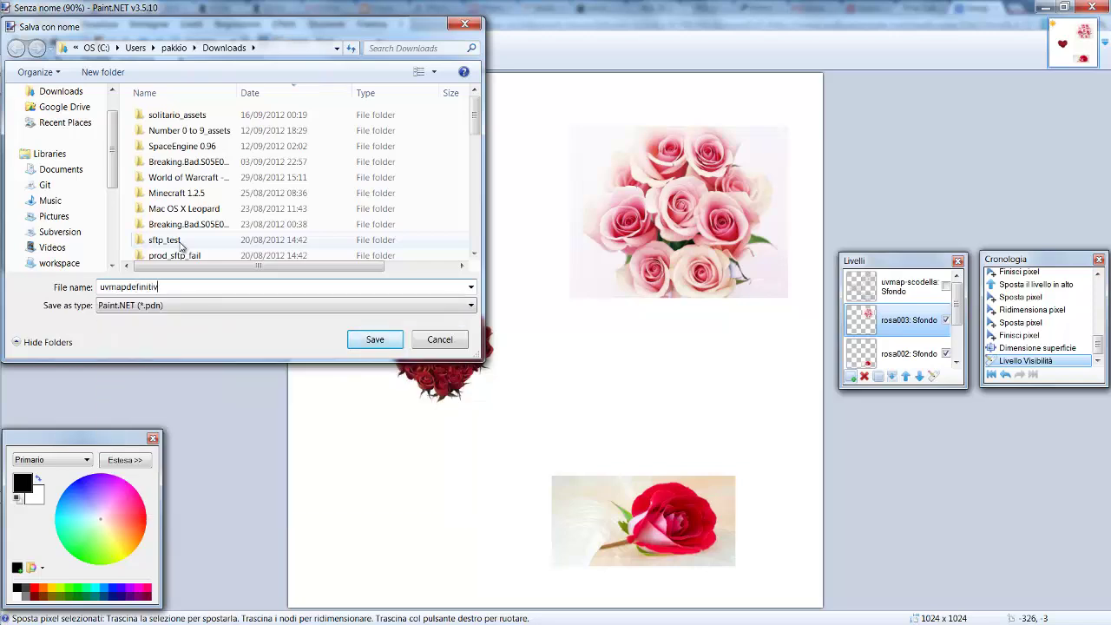
double_click(179, 292)
text(c:)
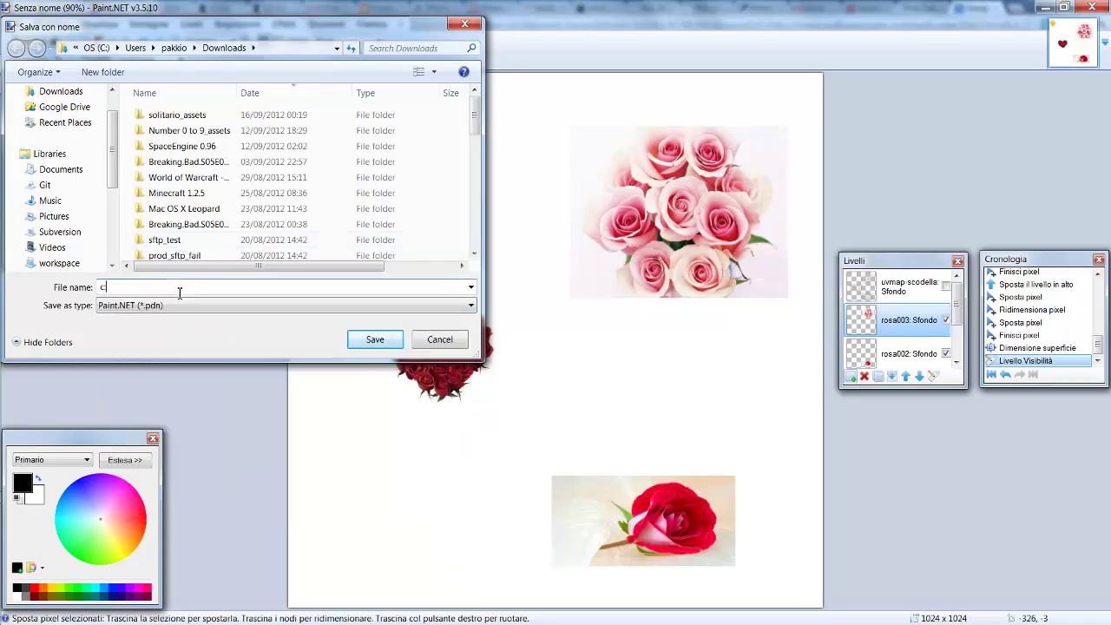
text(\uv)
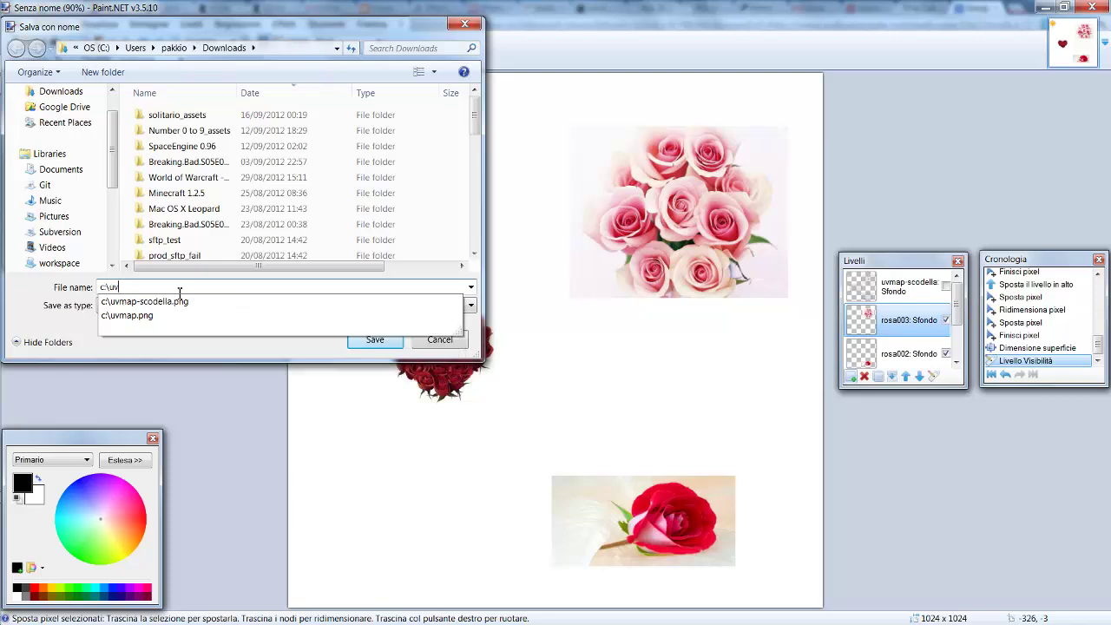
text(mapdef)
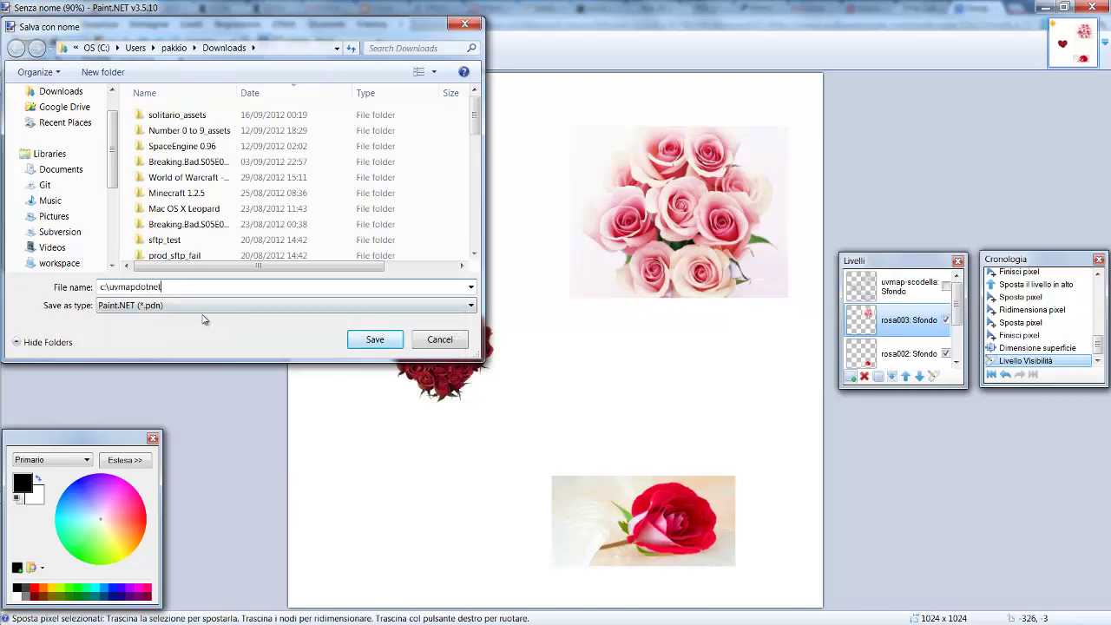
click(202, 307)
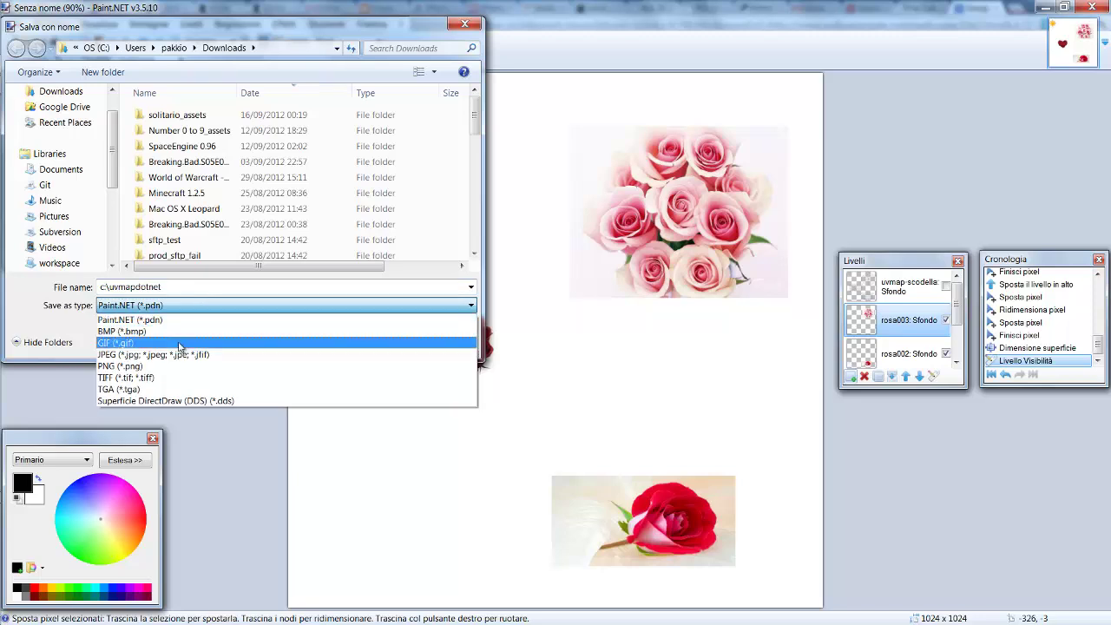
click(160, 365)
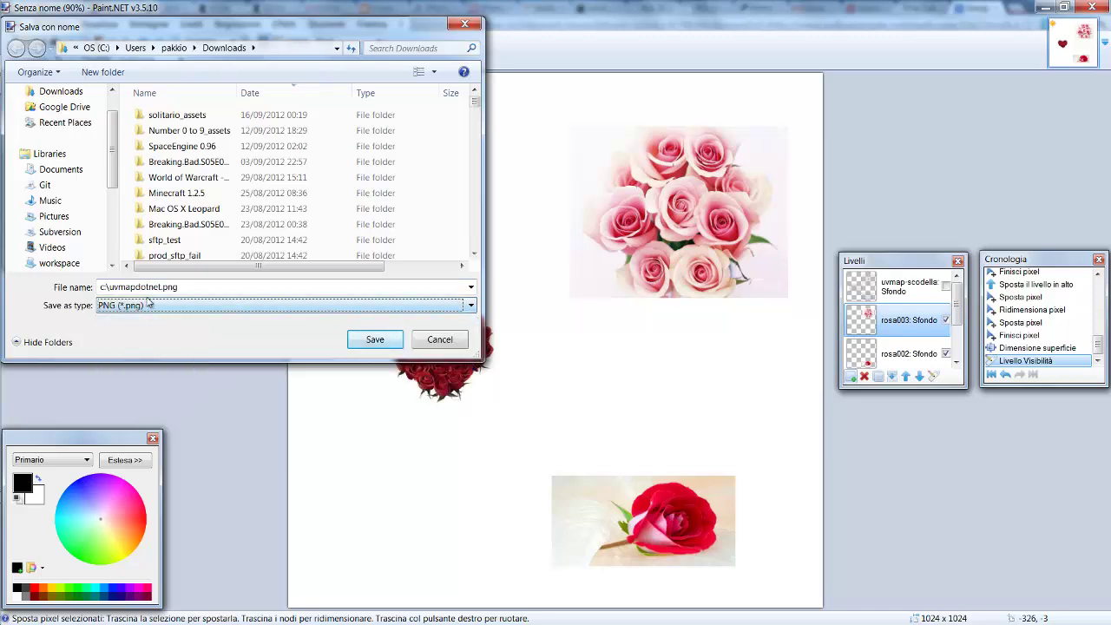
click(371, 341)
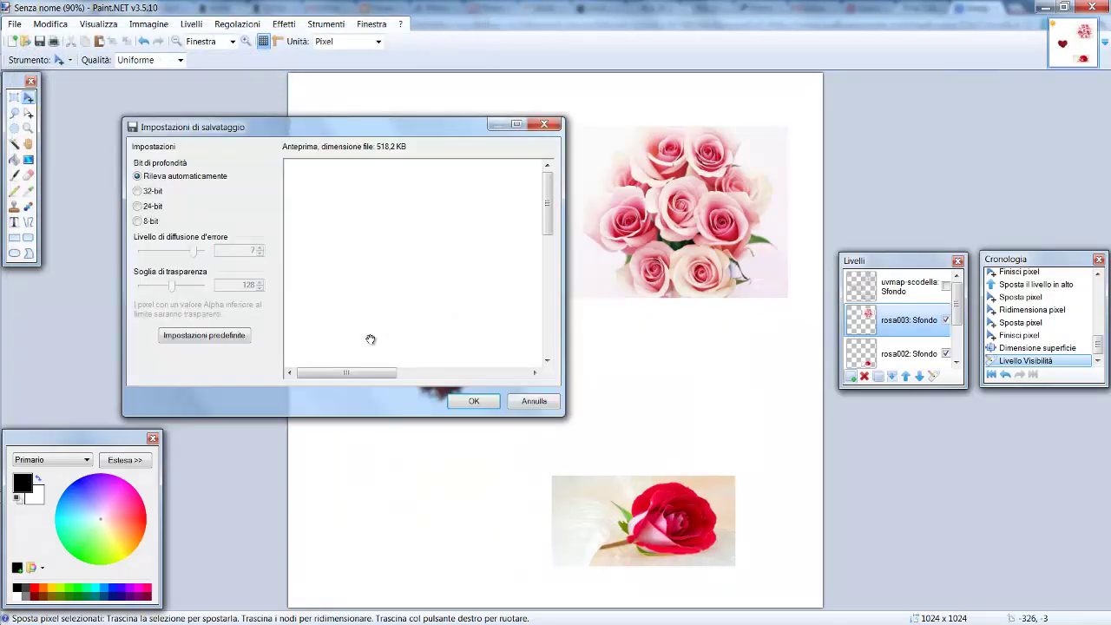
click(474, 402)
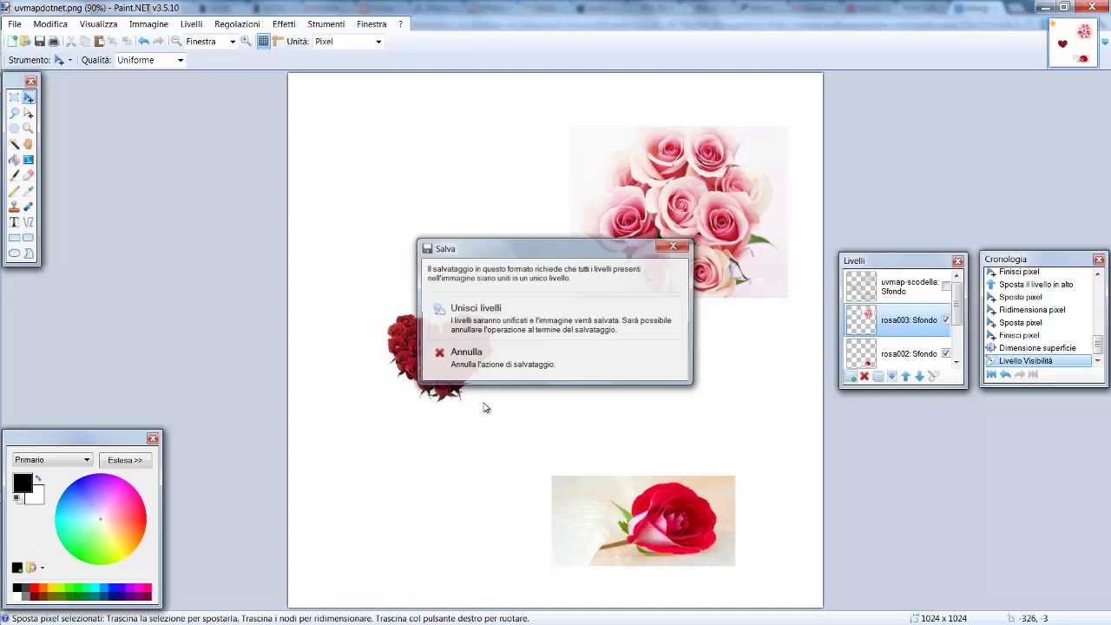
click(486, 323)
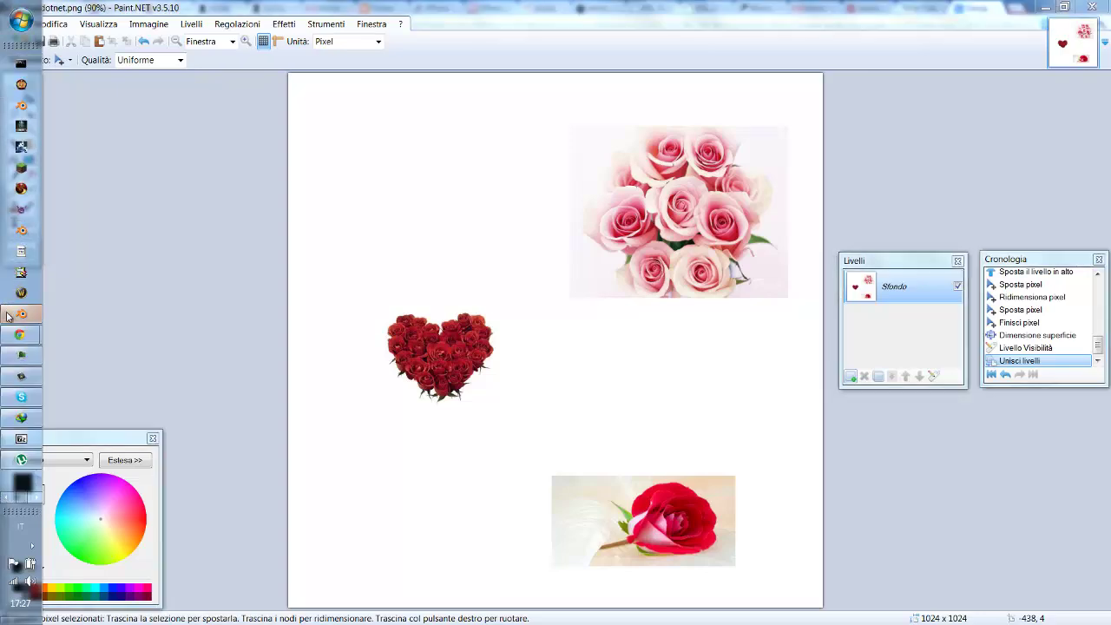
click(21, 313)
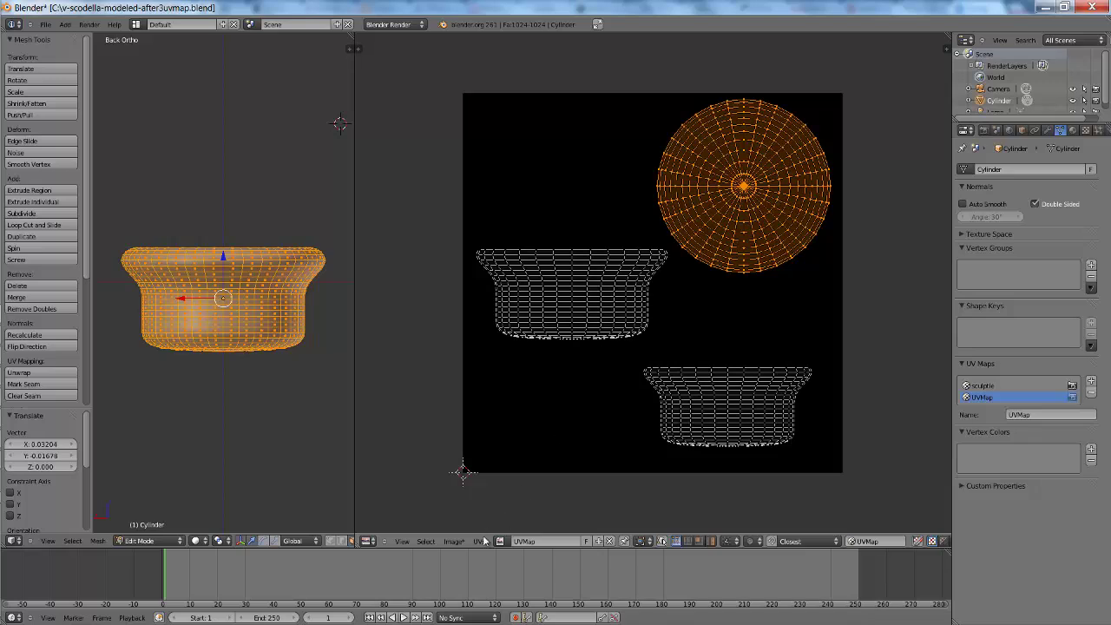
Load uvmapdotnet.png into the UV editor as the image behind the cup's UV layout
click(455, 541)
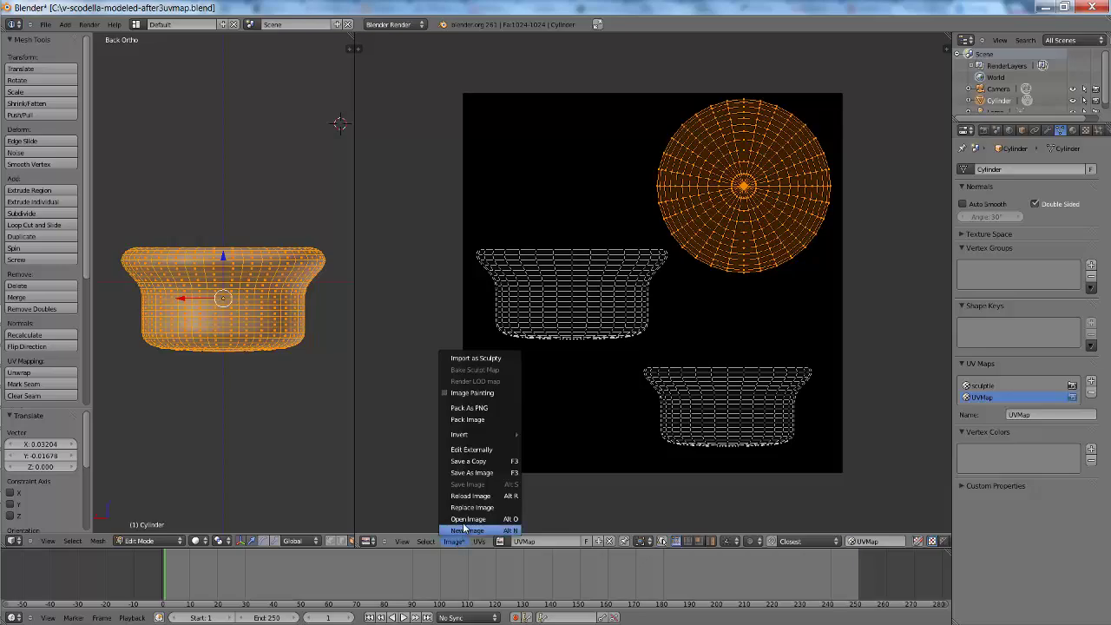
click(463, 519)
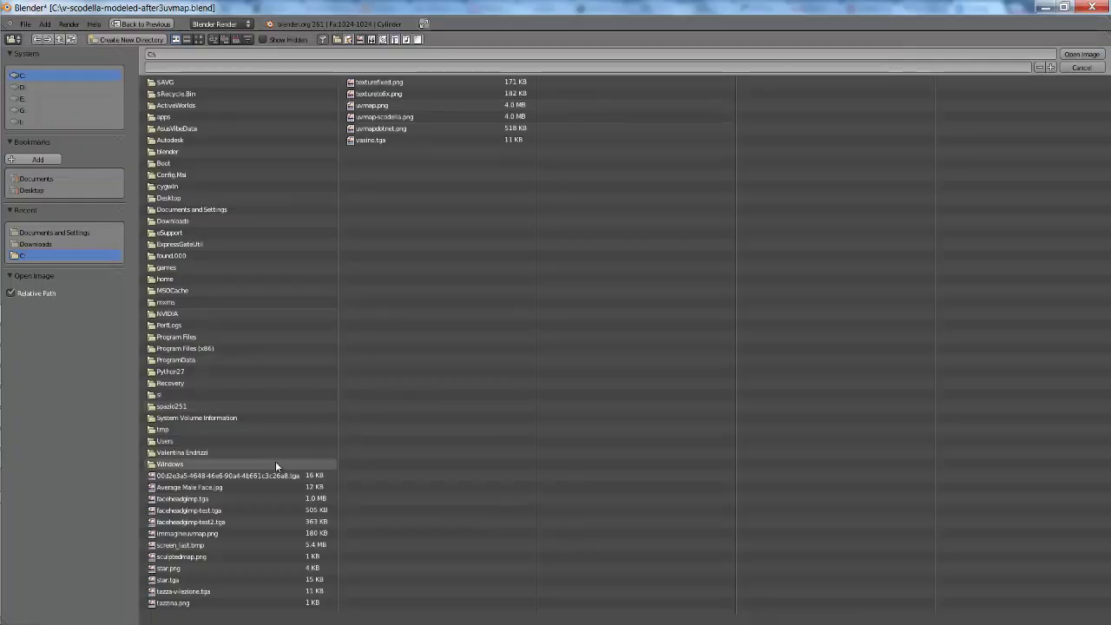
click(180, 66)
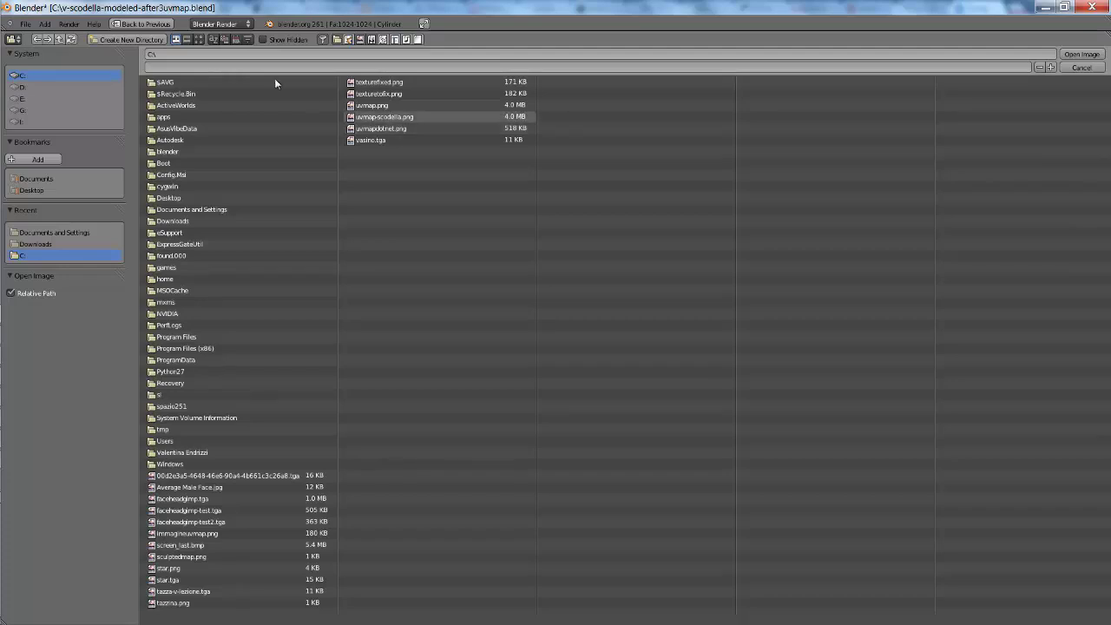
click(235, 40)
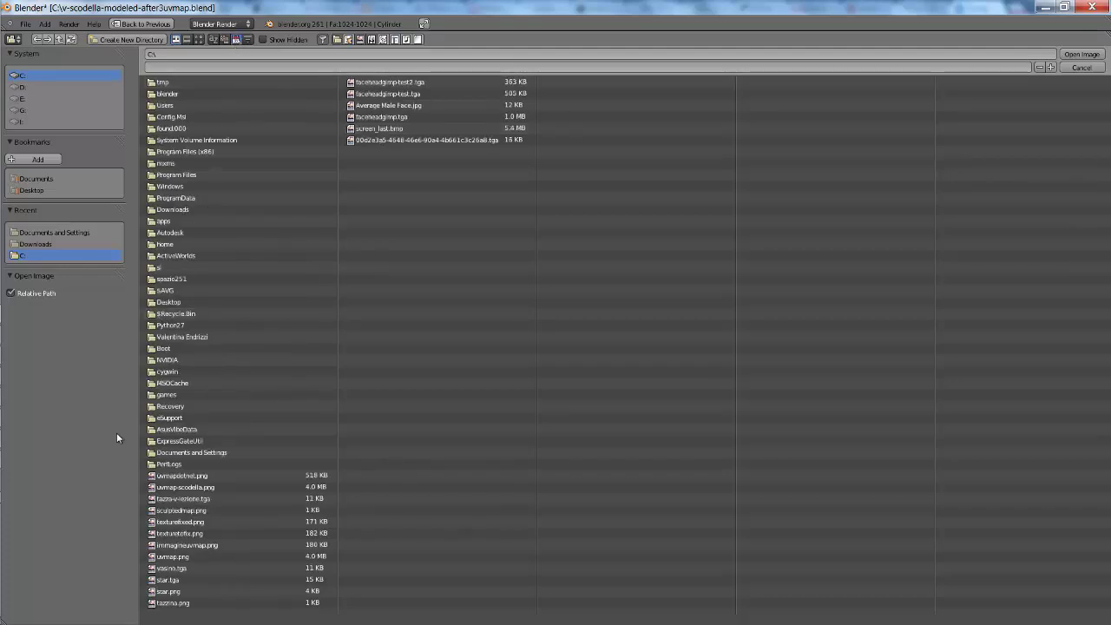
click(181, 475)
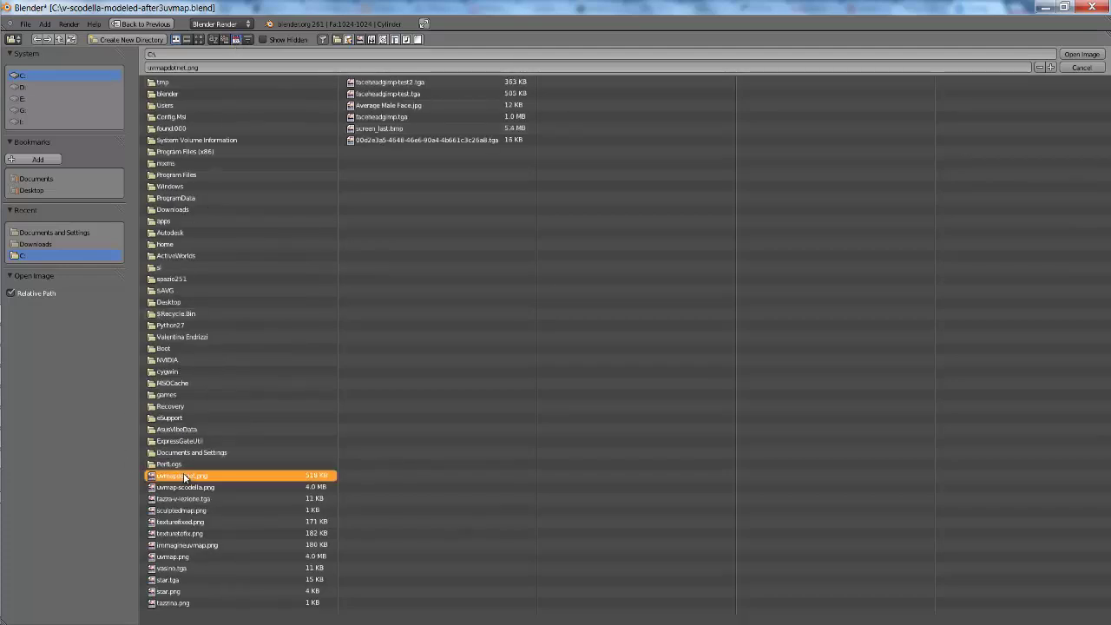
double_click(195, 475)
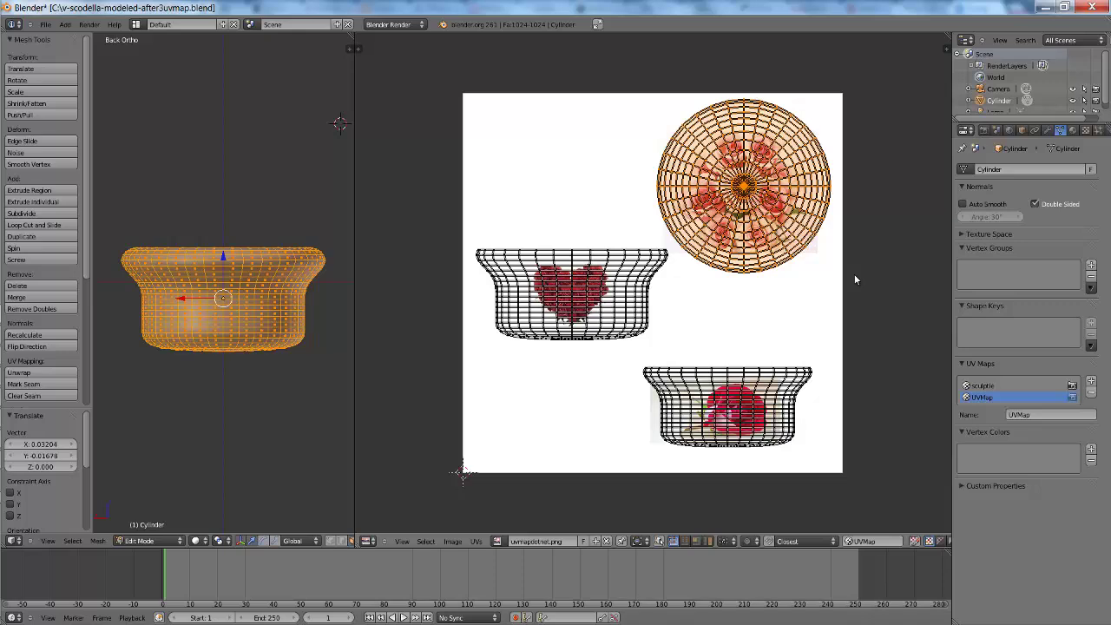
Create a new material for the bowl with a new Image or Movie texture
click(1072, 130)
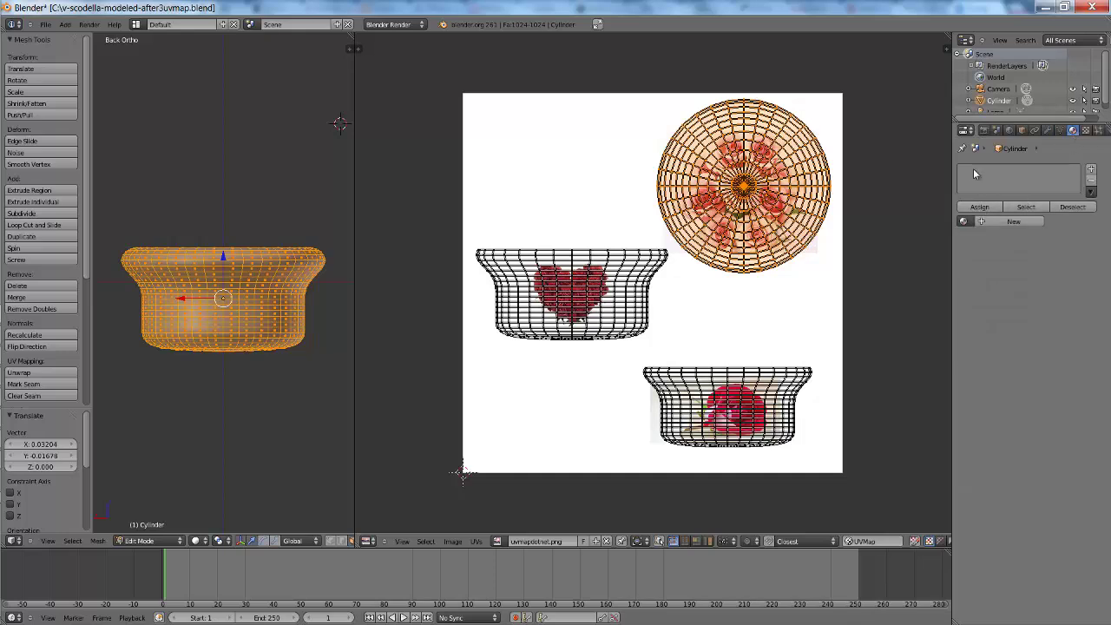
click(1002, 222)
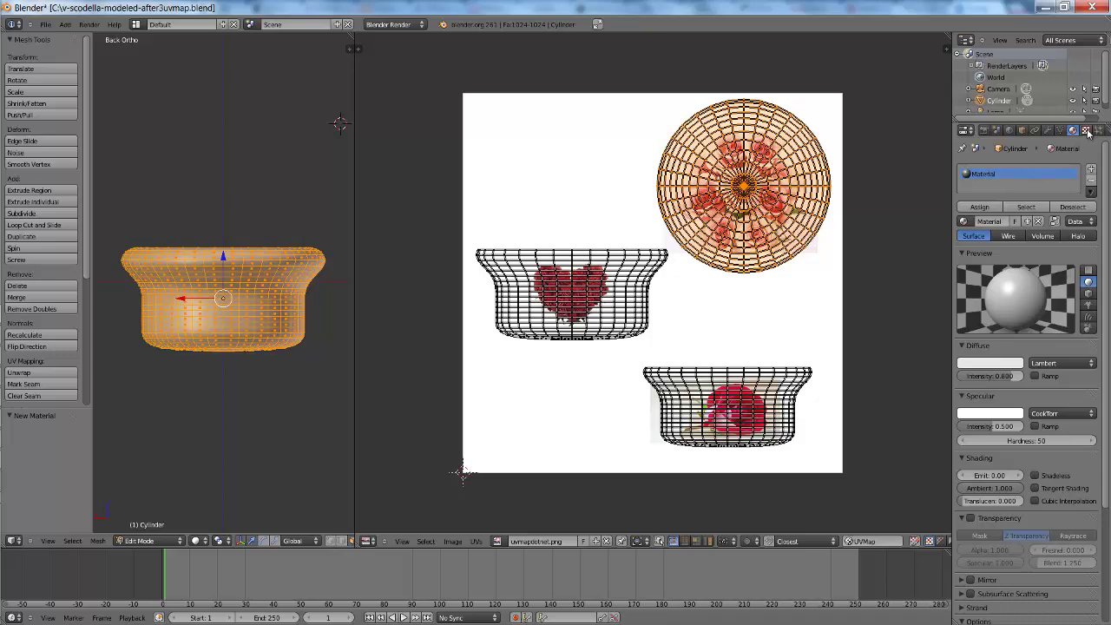
click(1085, 131)
click(1009, 253)
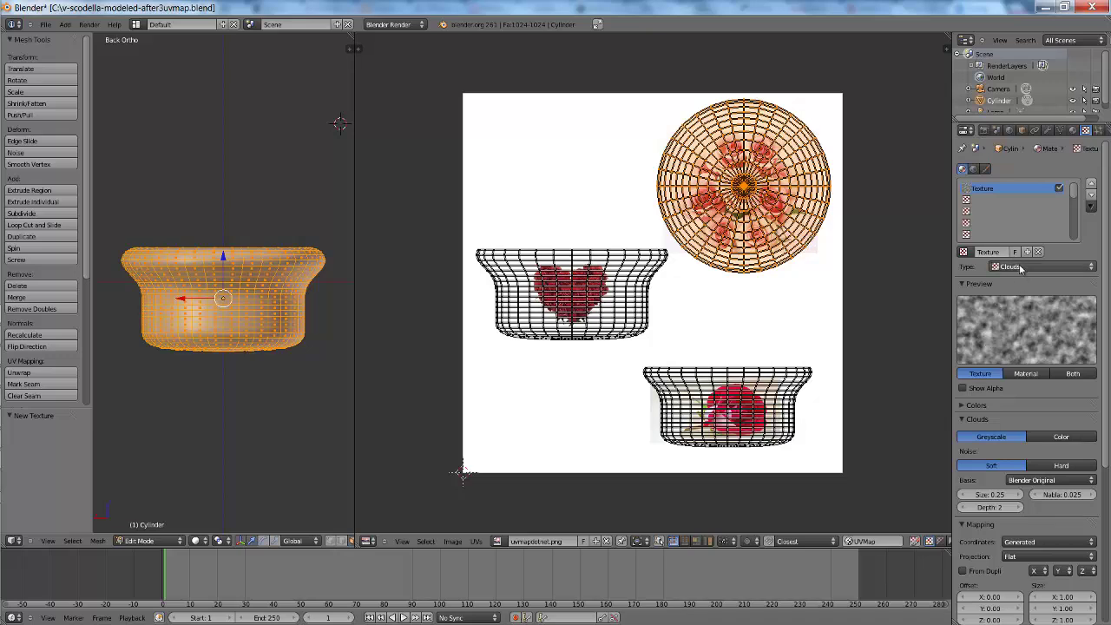
click(1023, 268)
click(1033, 190)
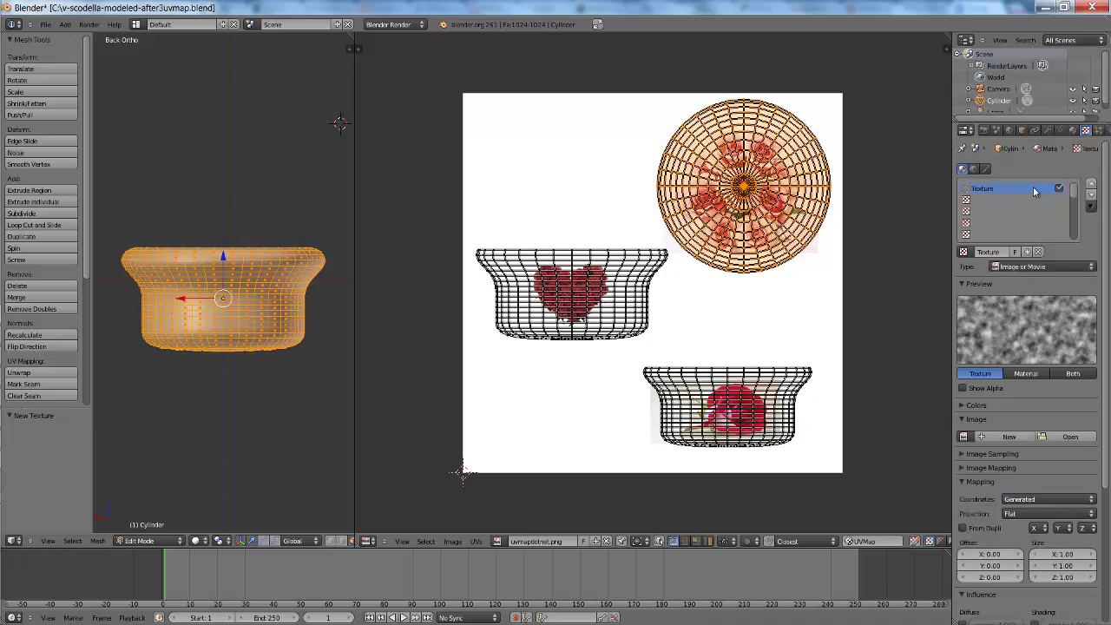
Map the texture by UV coordinates through UVMap, using the image uvmapdotnet.png
click(1019, 499)
click(1020, 450)
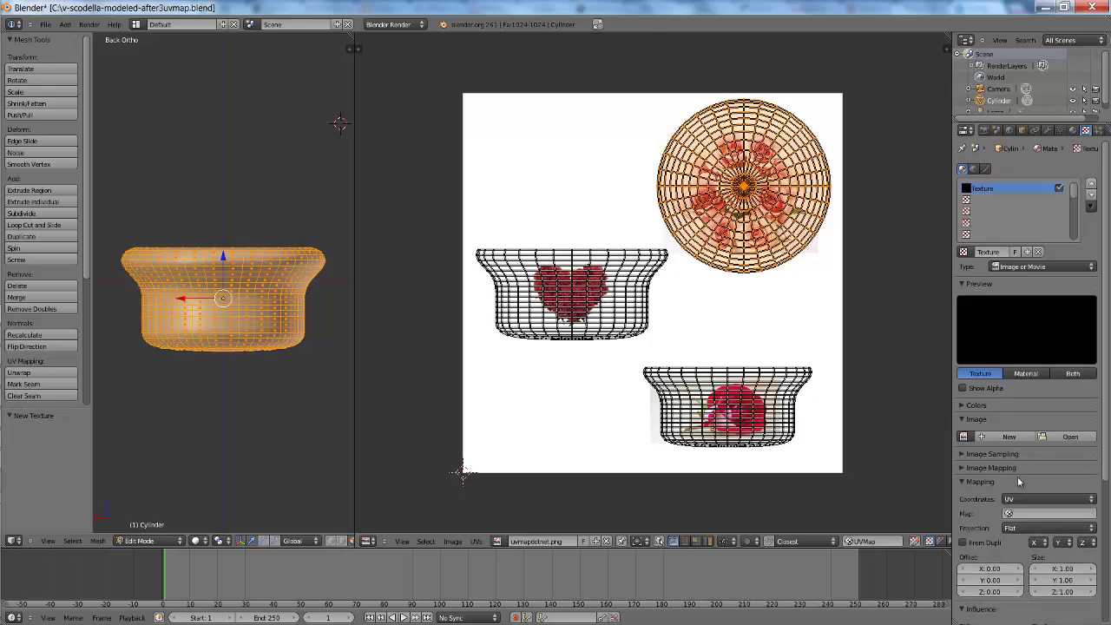
click(1028, 513)
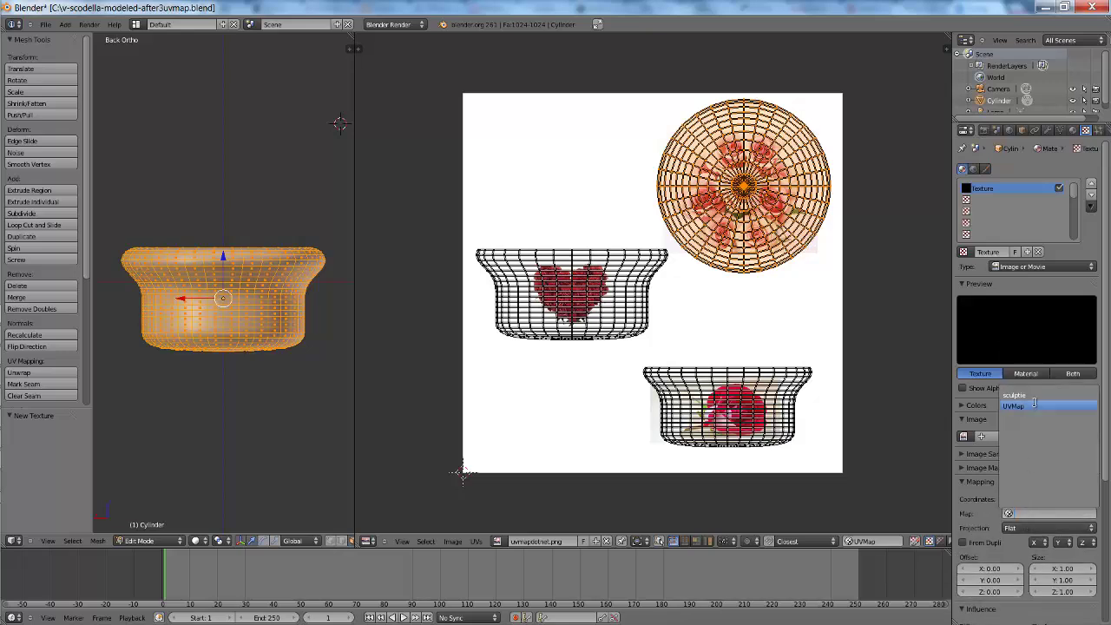
click(1033, 405)
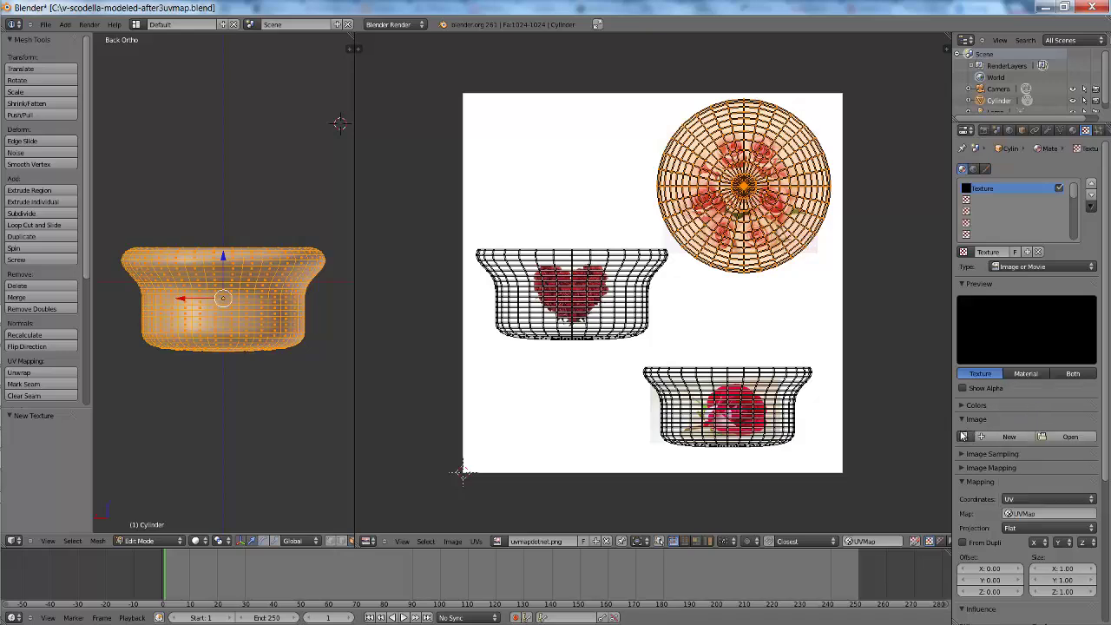
click(961, 437)
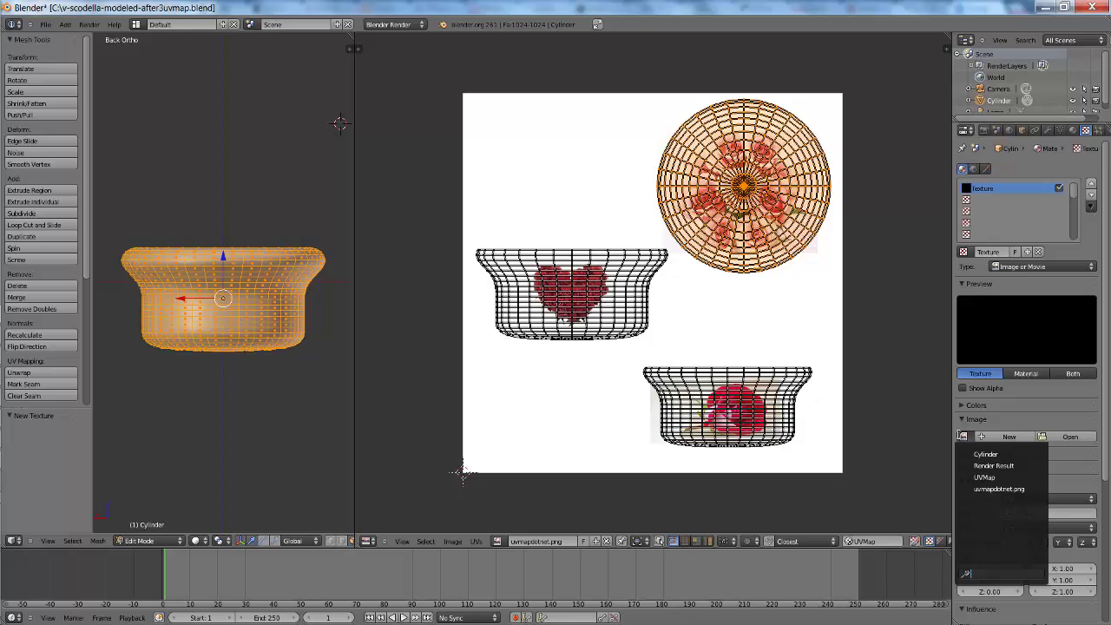
click(976, 490)
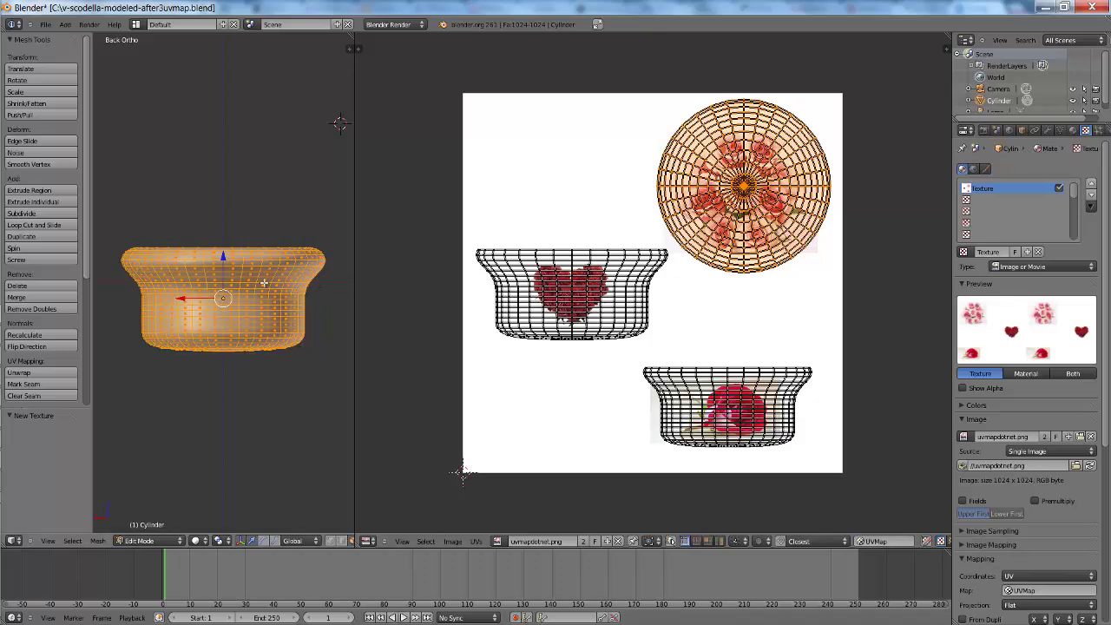
Render a test image of the bowl with F12, then widen the 3D view
key(F12)
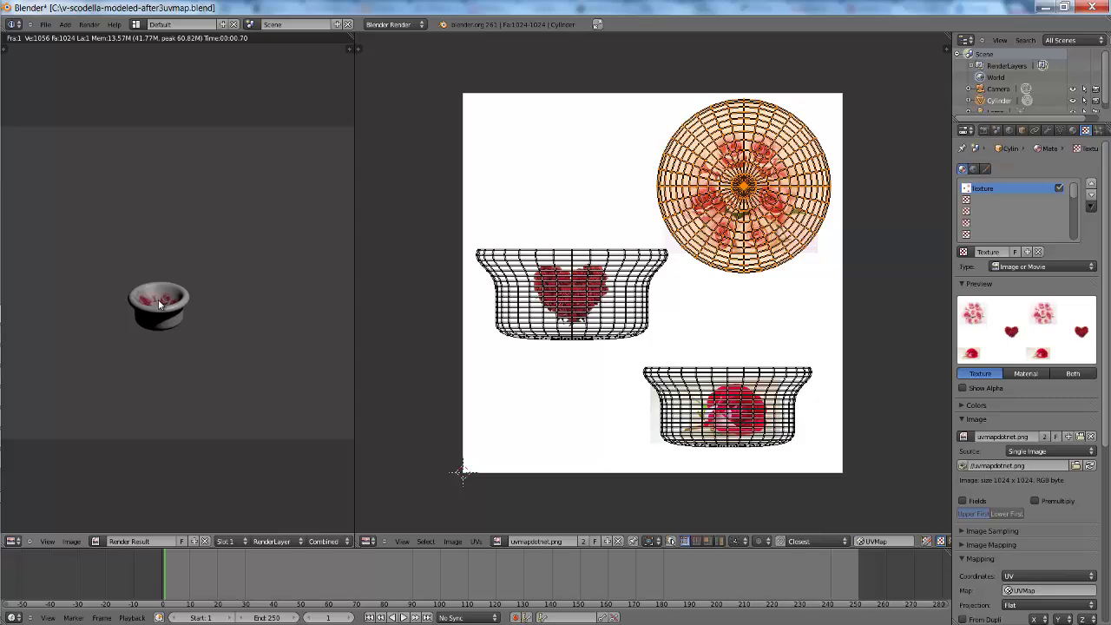
key(Escape)
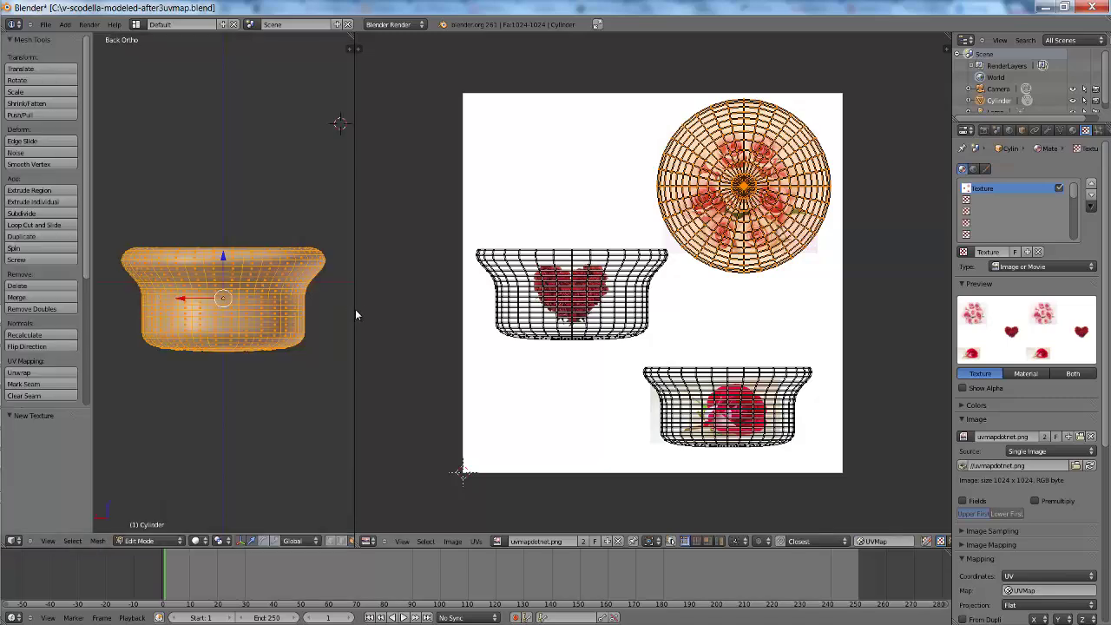
drag(355, 309, 550, 329)
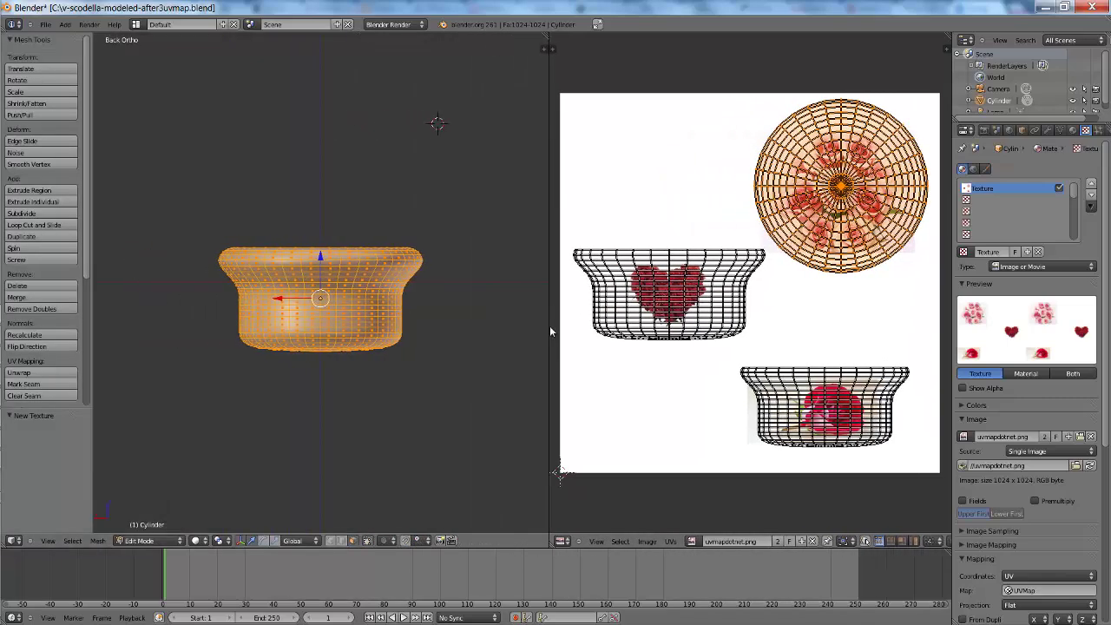
Enable Textured Solid in the sidebar display options and check the bowl from front and top
key(n)
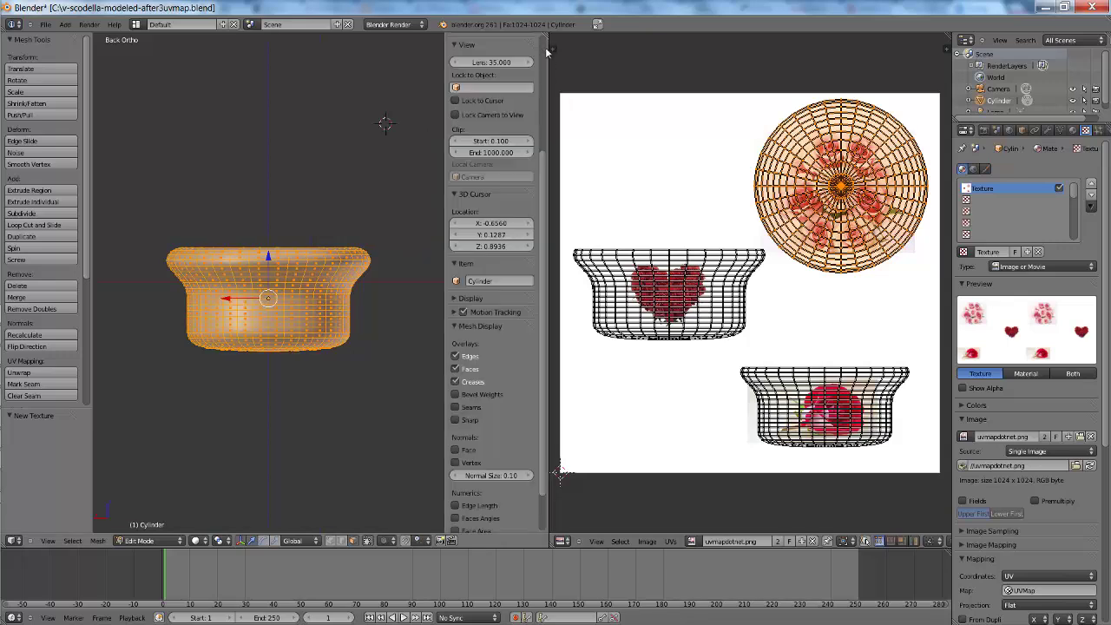
click(460, 298)
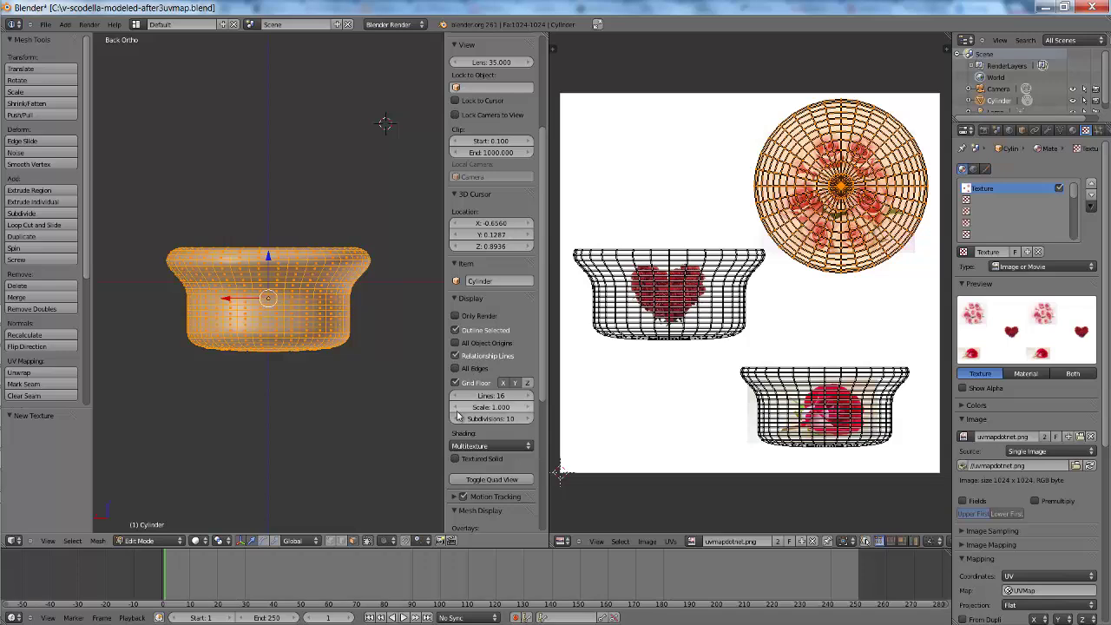
click(455, 461)
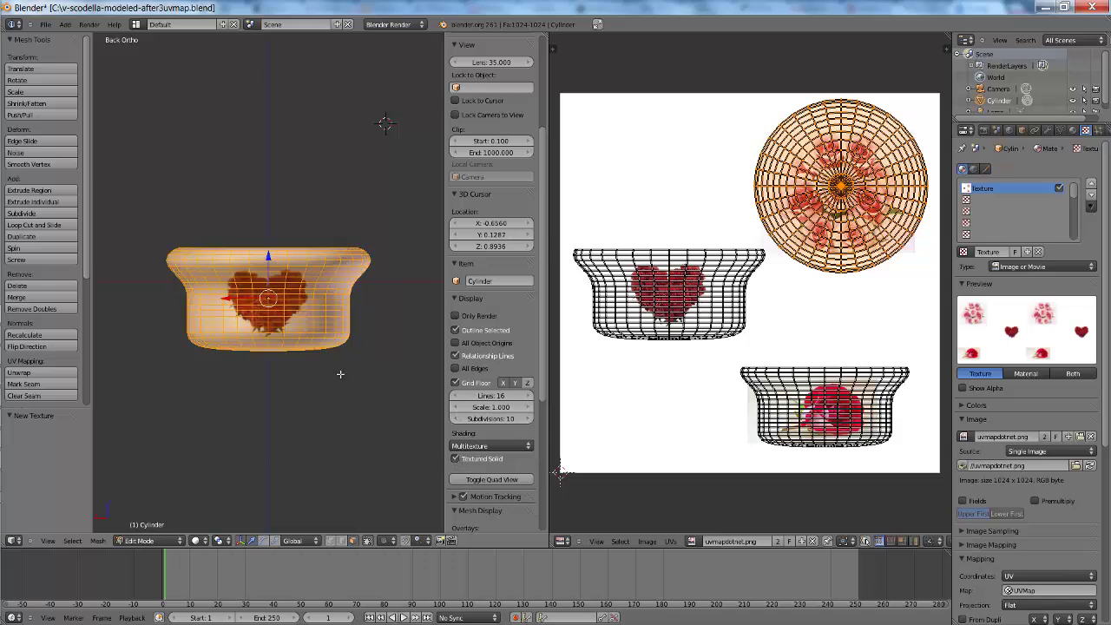
scroll(277, 290, up, 3)
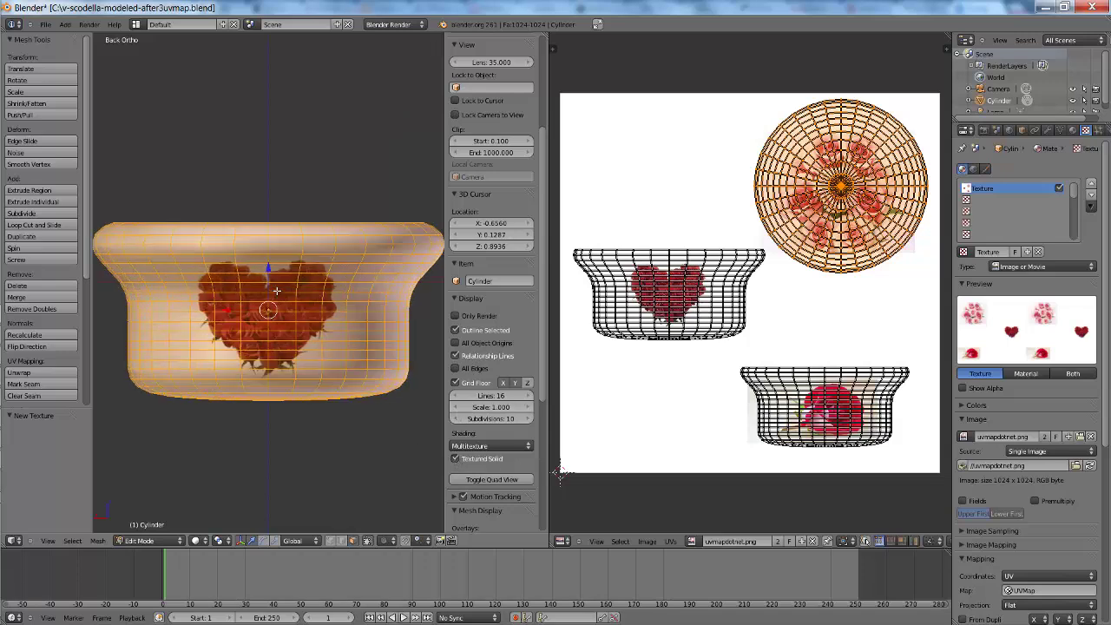
scroll(277, 291, up, 2)
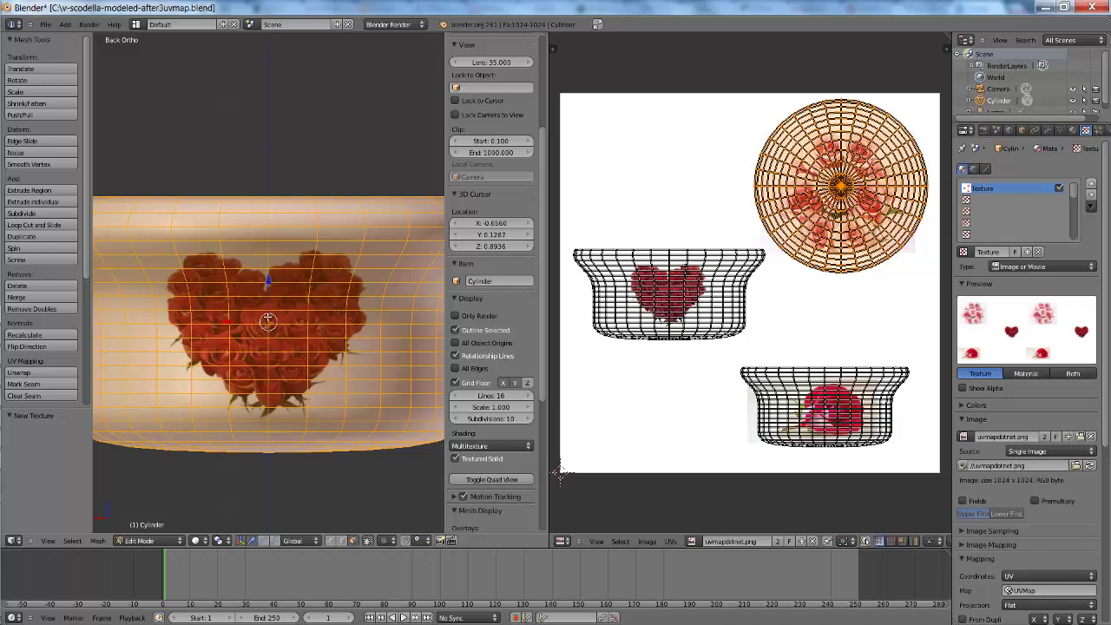
key(KP_1)
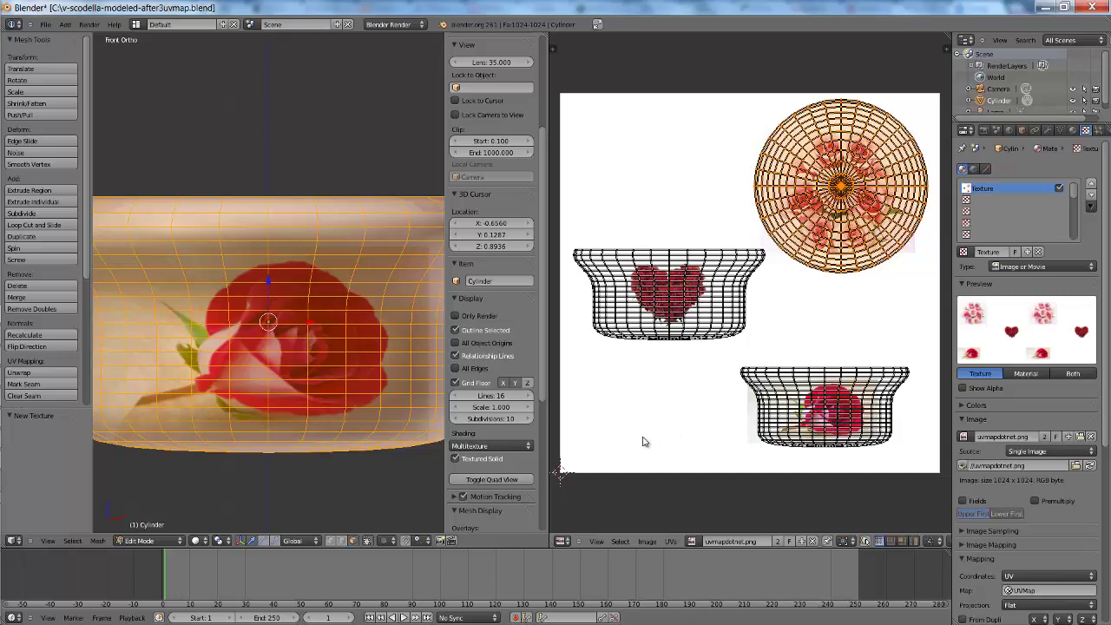
click(302, 131)
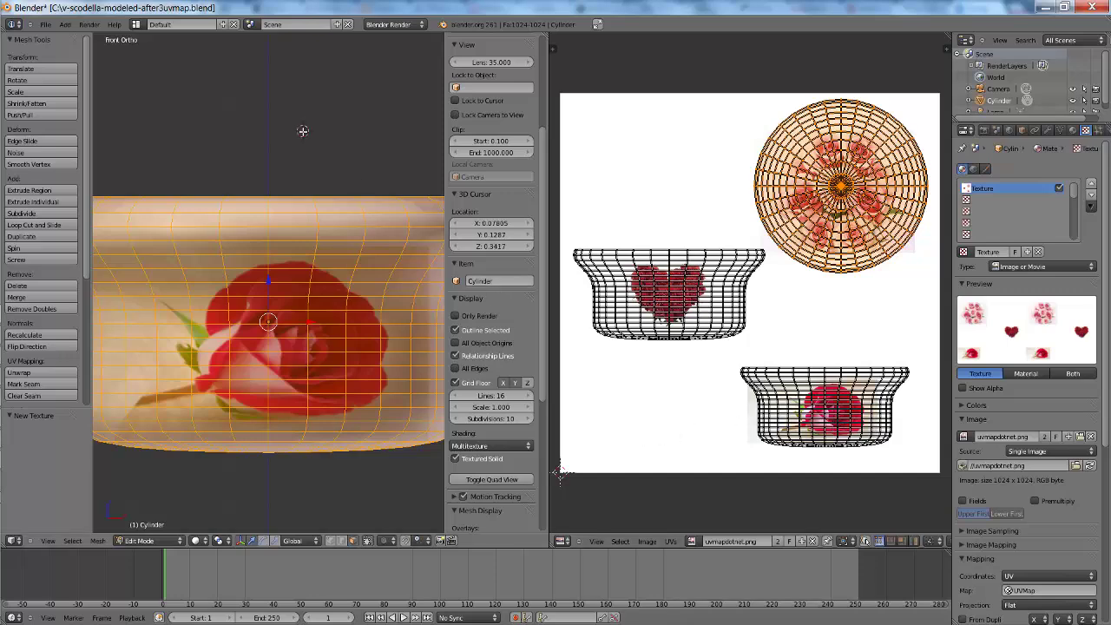
key(KP_7)
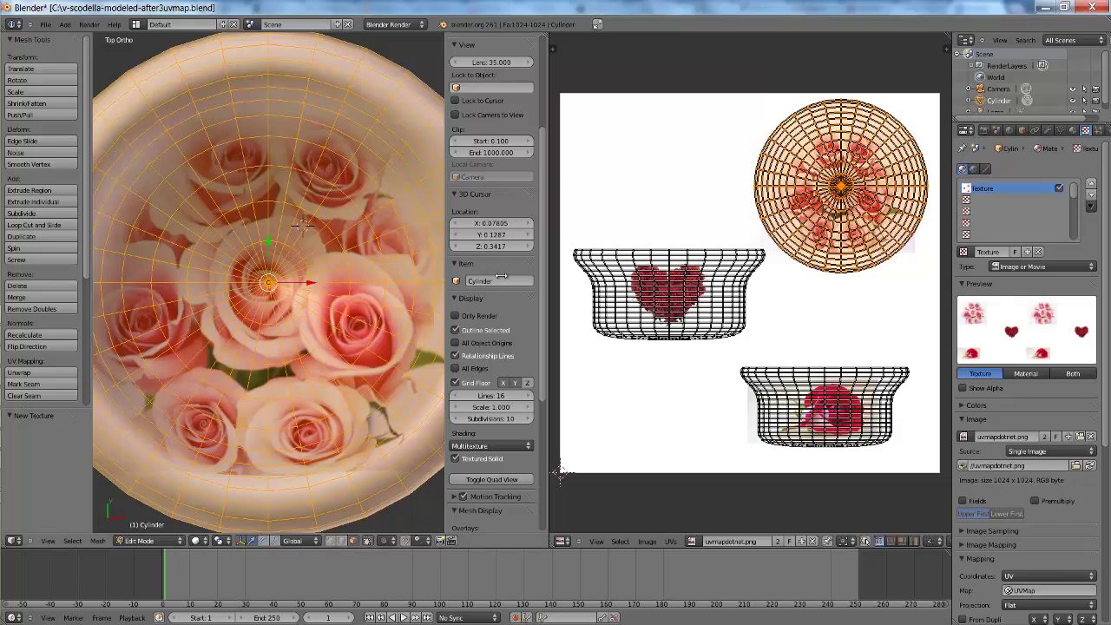
Hide the sidebar, set UVMap as the render UV map, and make the sculptie UV map active
key(n)
scroll(458, 289, down, 3)
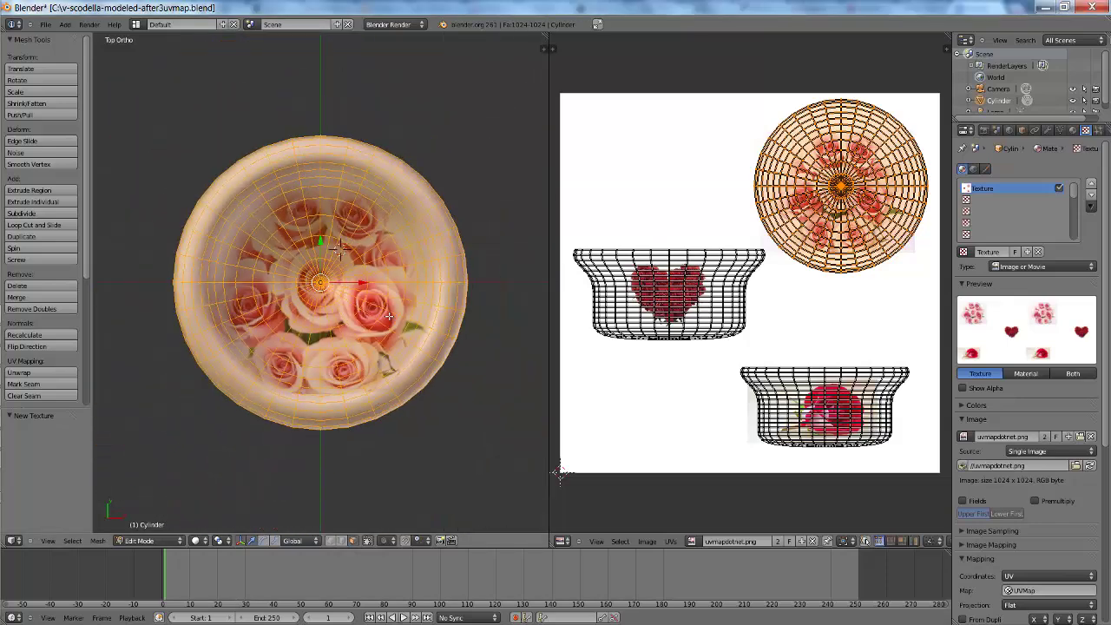
middle_drag(458, 289, 371, 206)
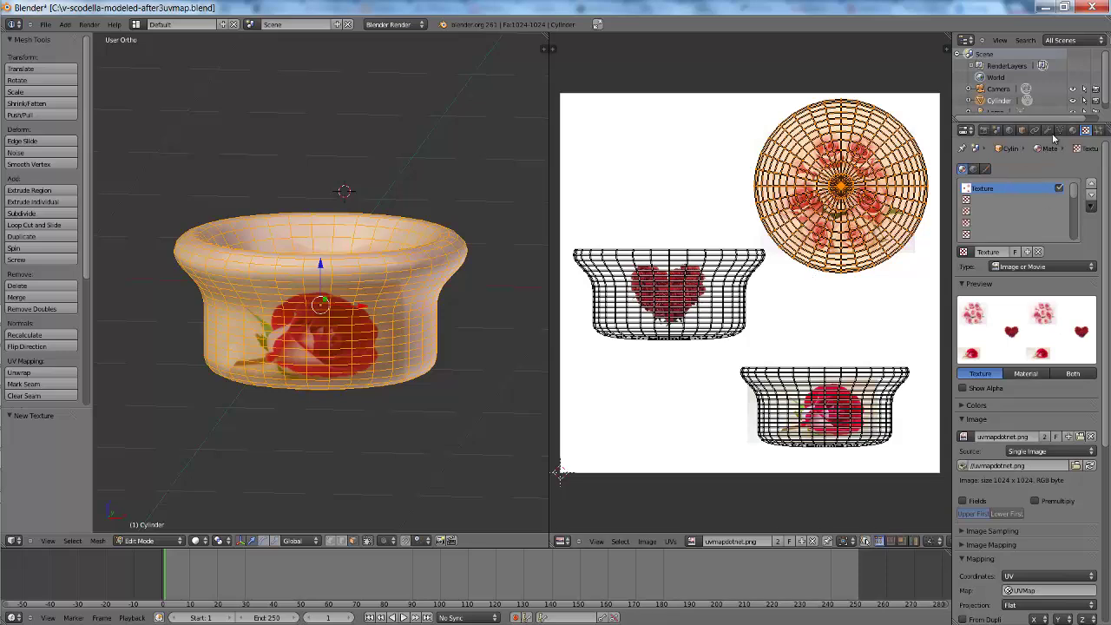
click(1059, 130)
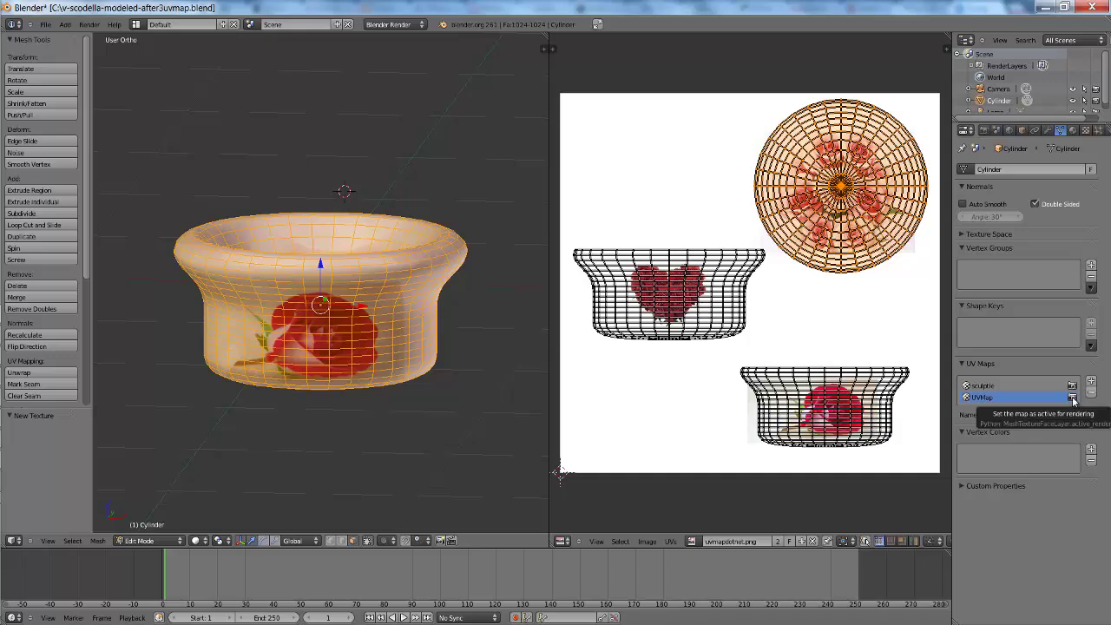
click(1071, 398)
click(982, 387)
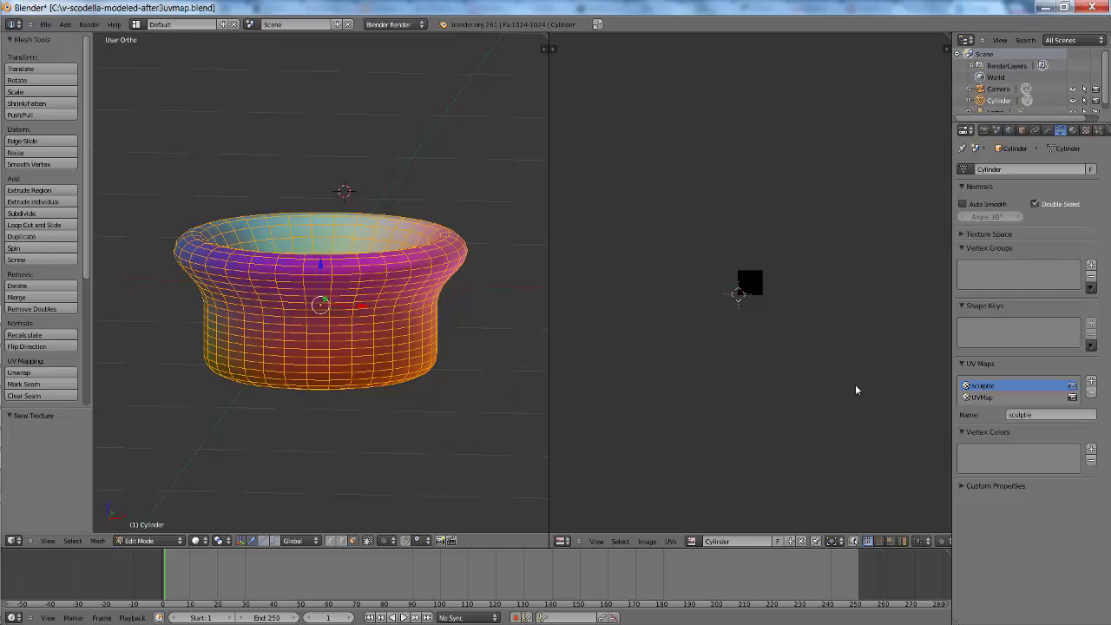
scroll(800, 389, up, 3)
scroll(801, 389, up, 5)
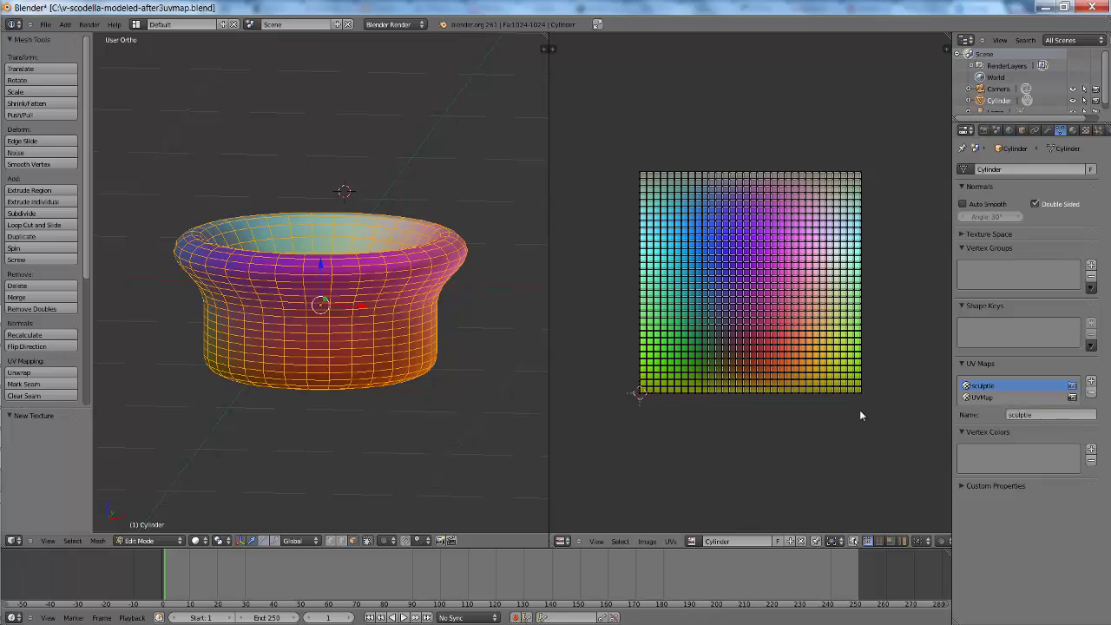
scroll(859, 409, up, 1)
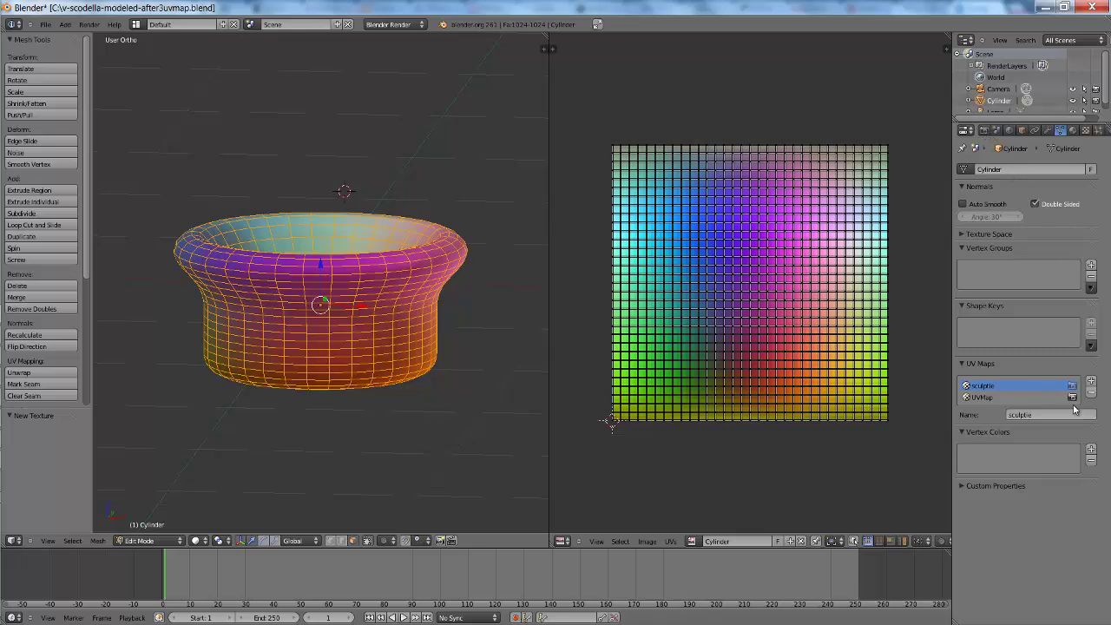
Set the Render Bake Mode to Textures and bake the image texture
click(983, 130)
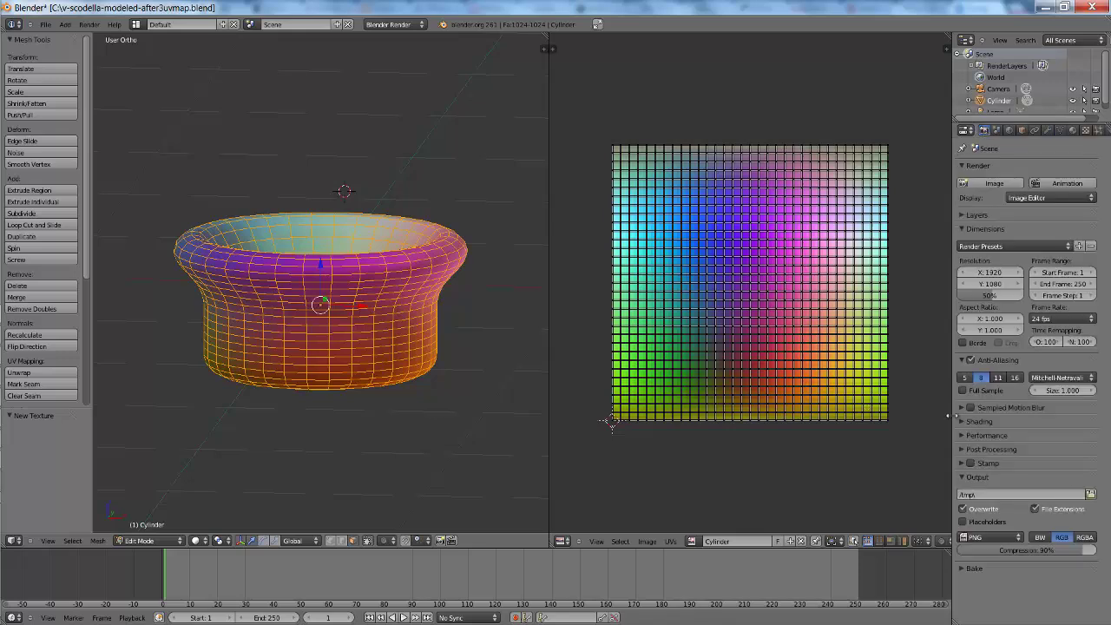
click(965, 568)
scroll(1078, 532, down, 1)
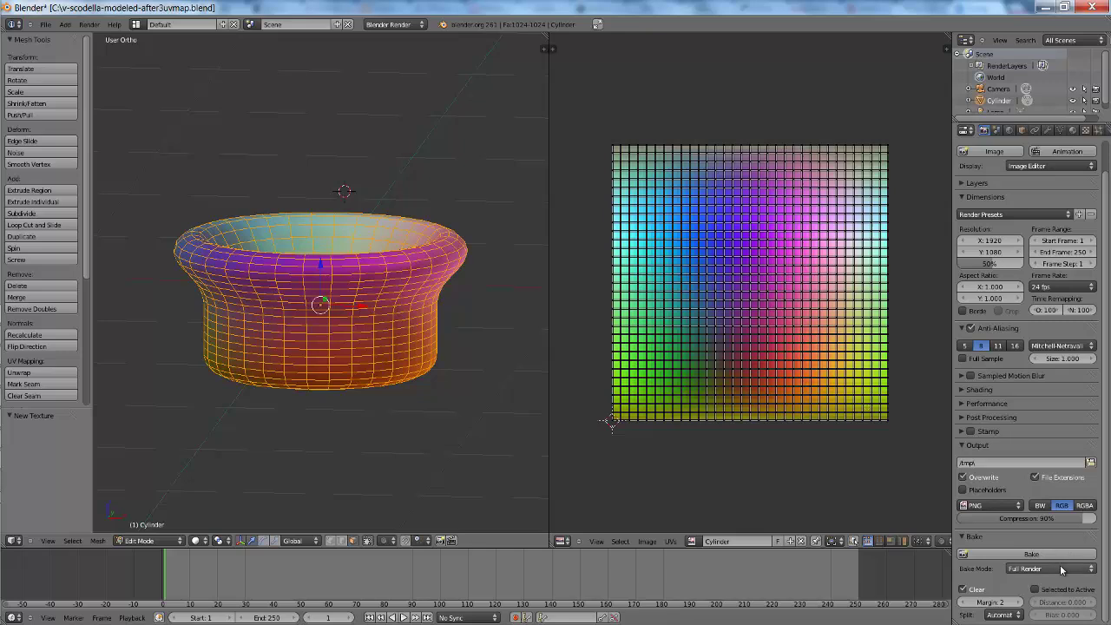
click(1059, 566)
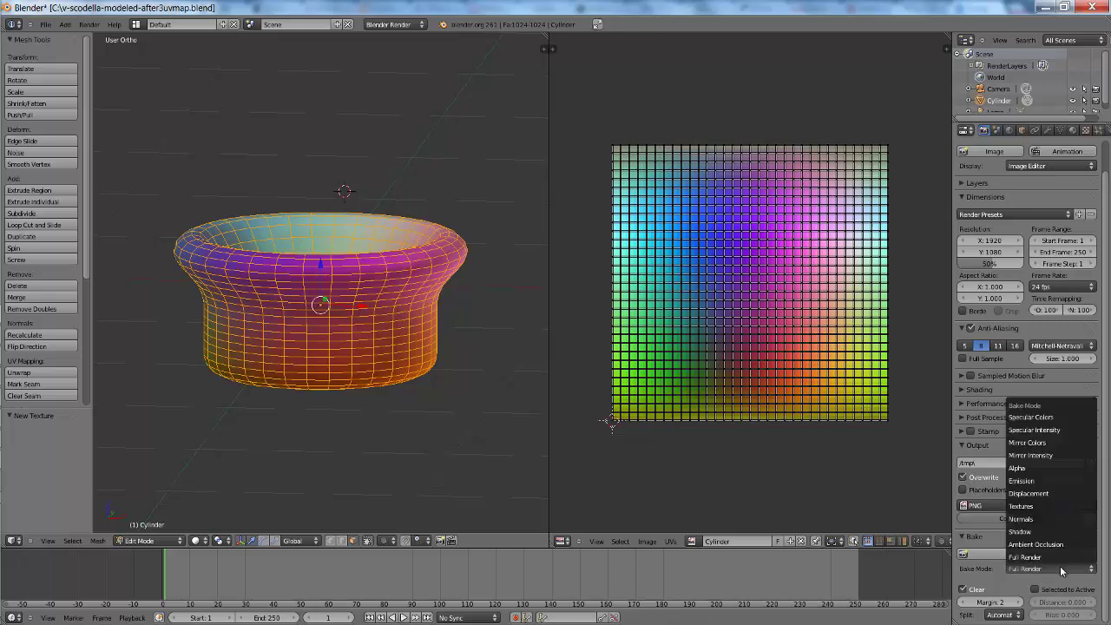
click(1041, 506)
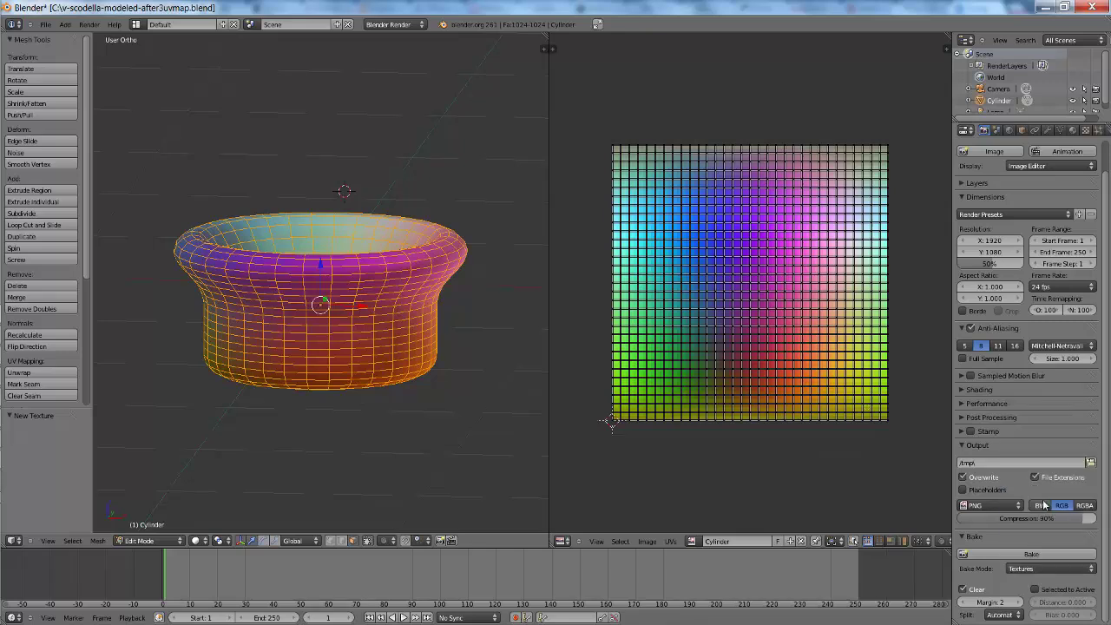
click(1041, 554)
click(1041, 554)
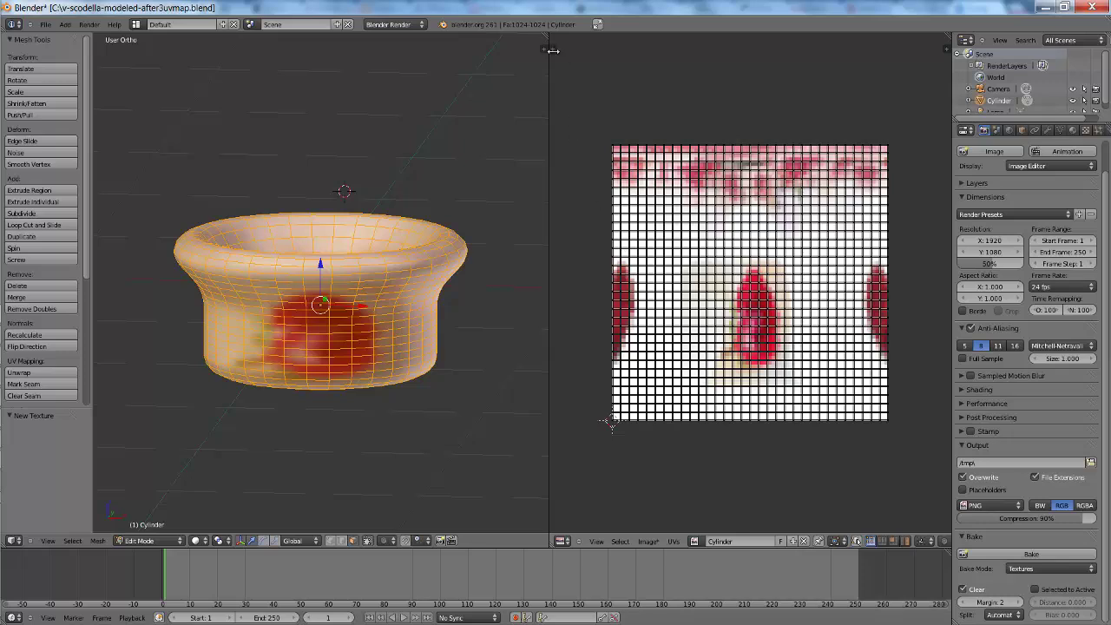
Show the image editor's properties panel, place the 2D cursor, and widen the image editor
key(n)
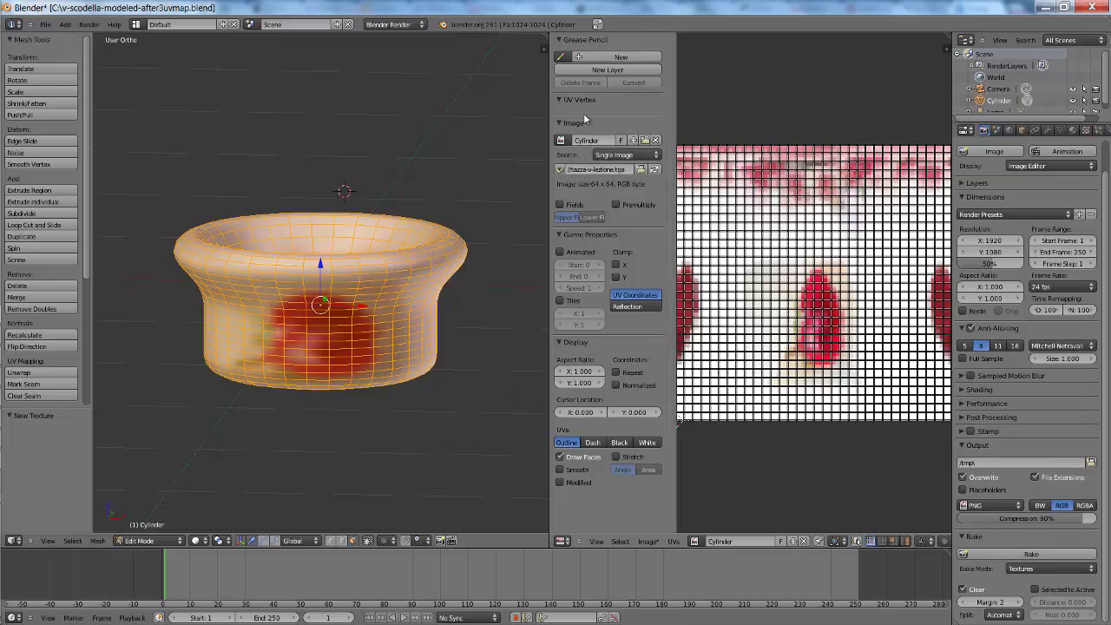
click(728, 110)
drag(673, 105, 598, 115)
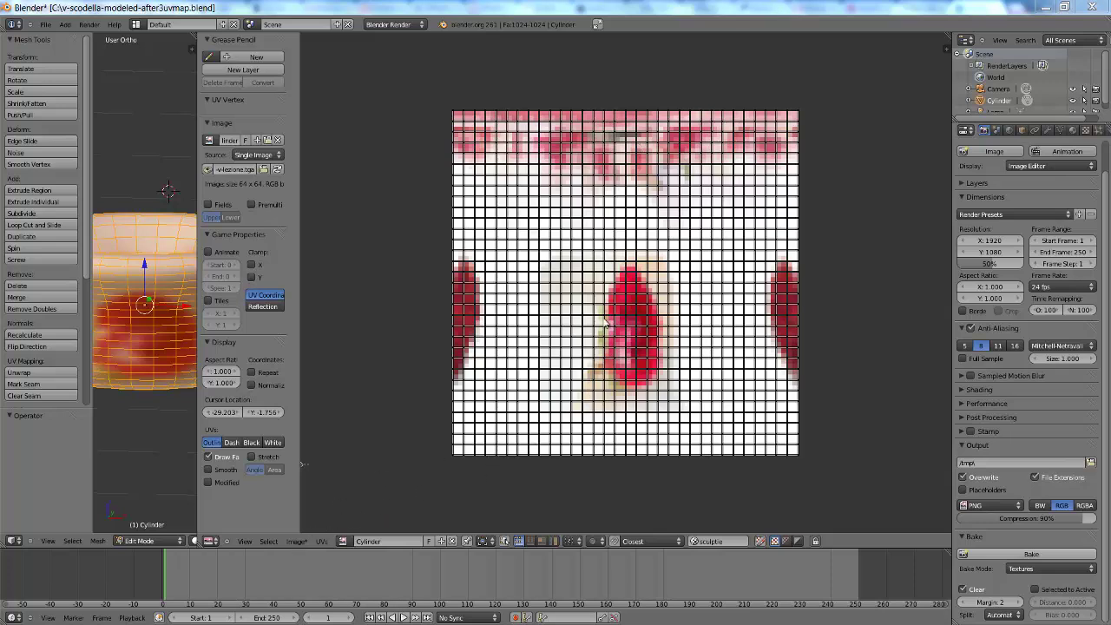
Create a new 1024×1024 image named UVMapFinale with Alpha unchecked
click(297, 540)
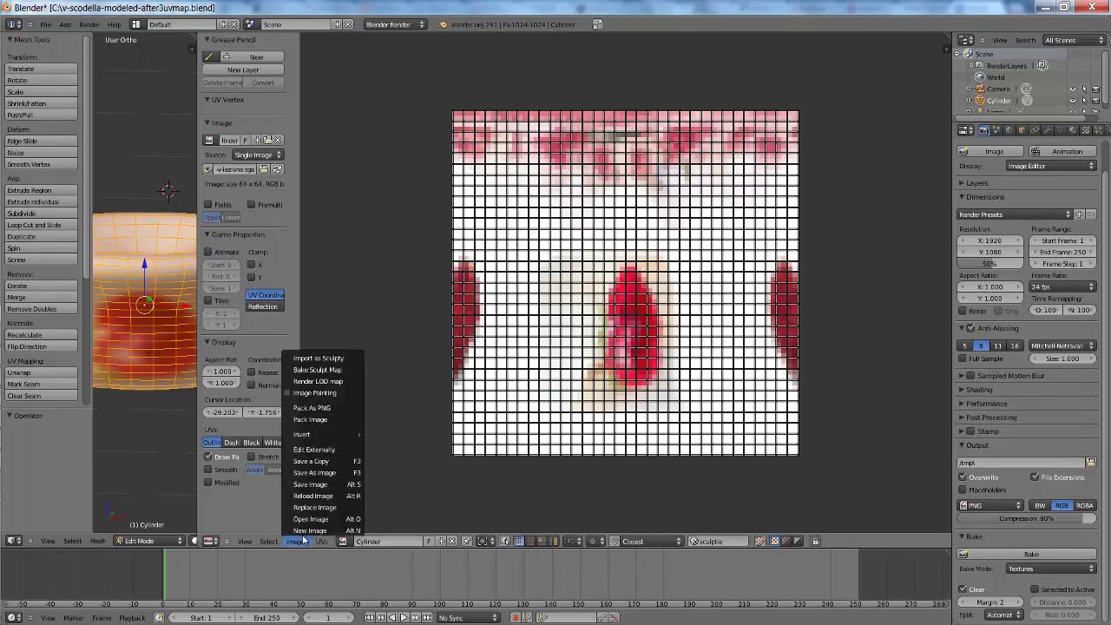
click(302, 531)
click(336, 511)
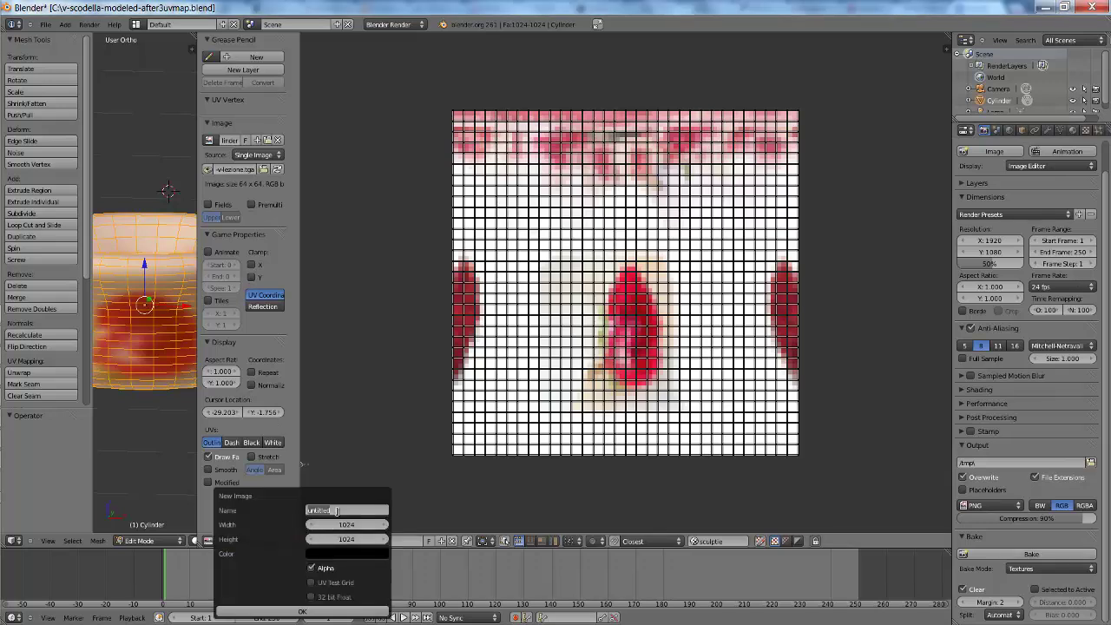
key(BackSpace)
key(Tab)
key(Tab)
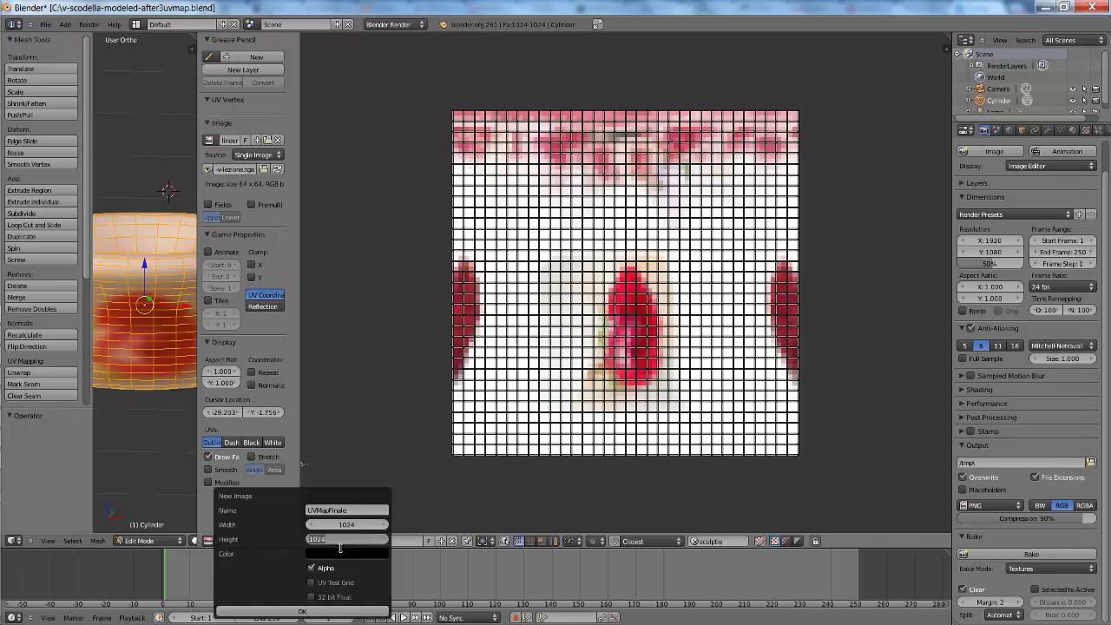
key(Return)
click(311, 568)
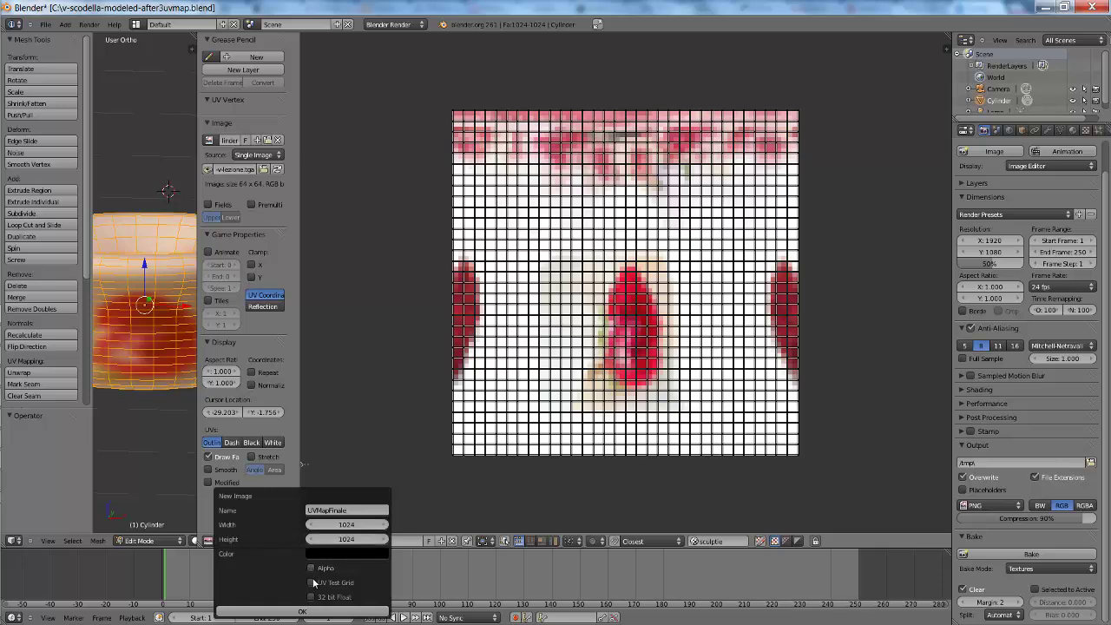
click(304, 611)
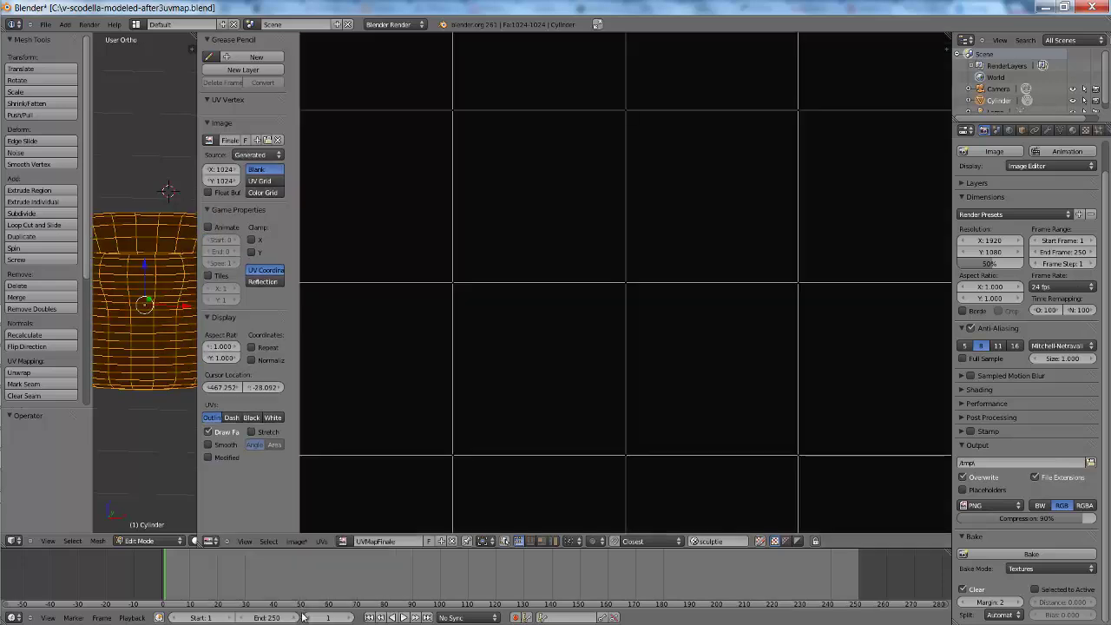
scroll(565, 378, down, 3)
Bake the rose texture into UVMapFinale, then widen the 3D view and look into the bowl
scroll(566, 379, down, 2)
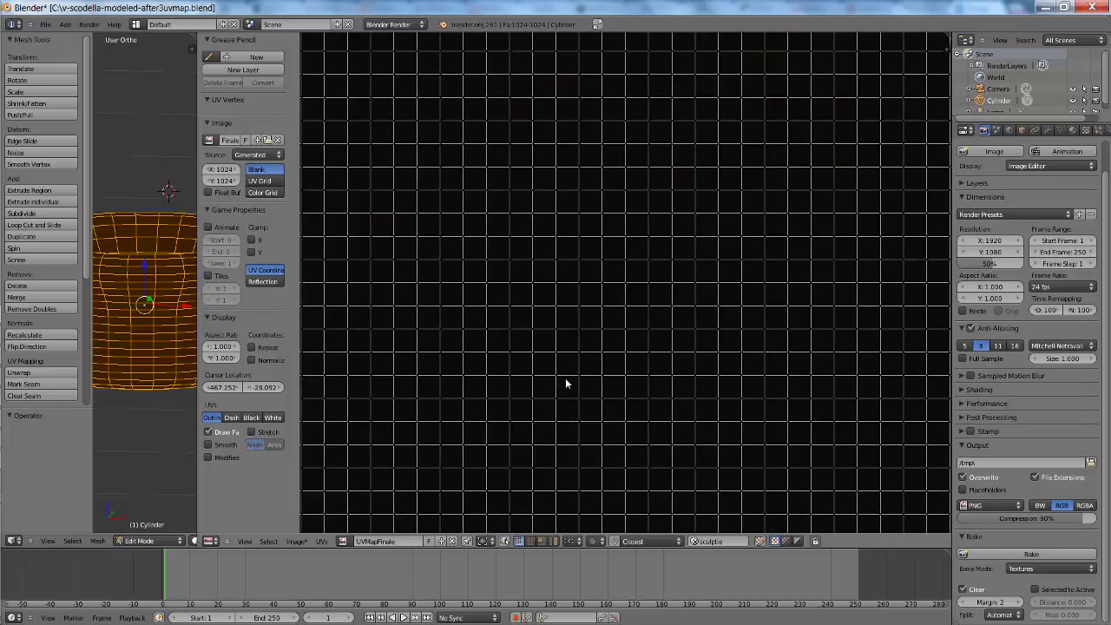
scroll(565, 378, down, 3)
scroll(565, 378, down, 2)
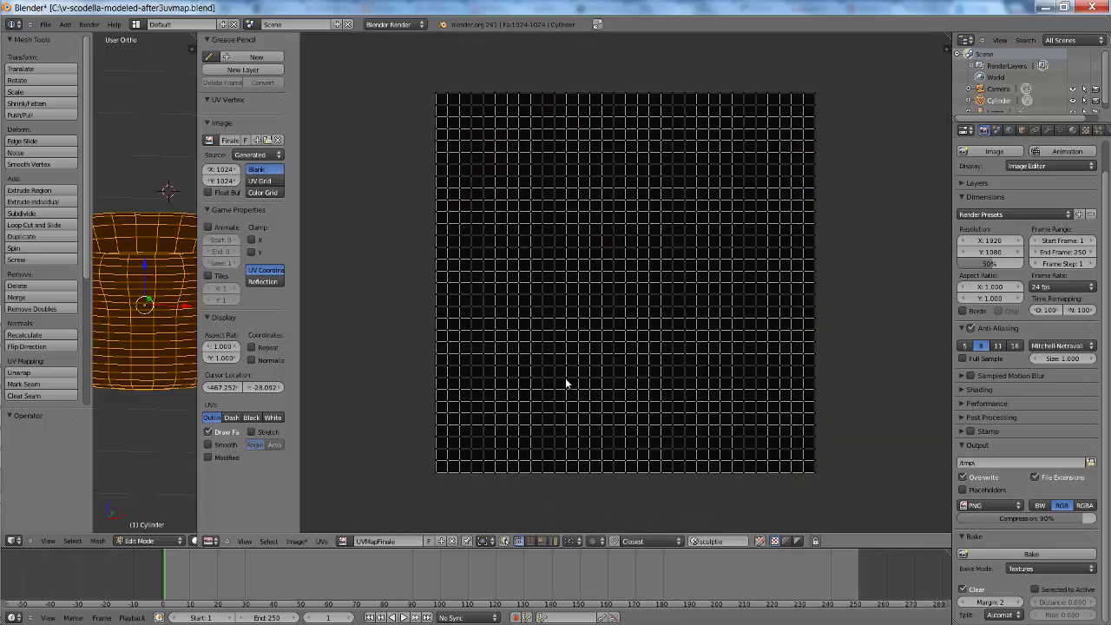
click(1008, 555)
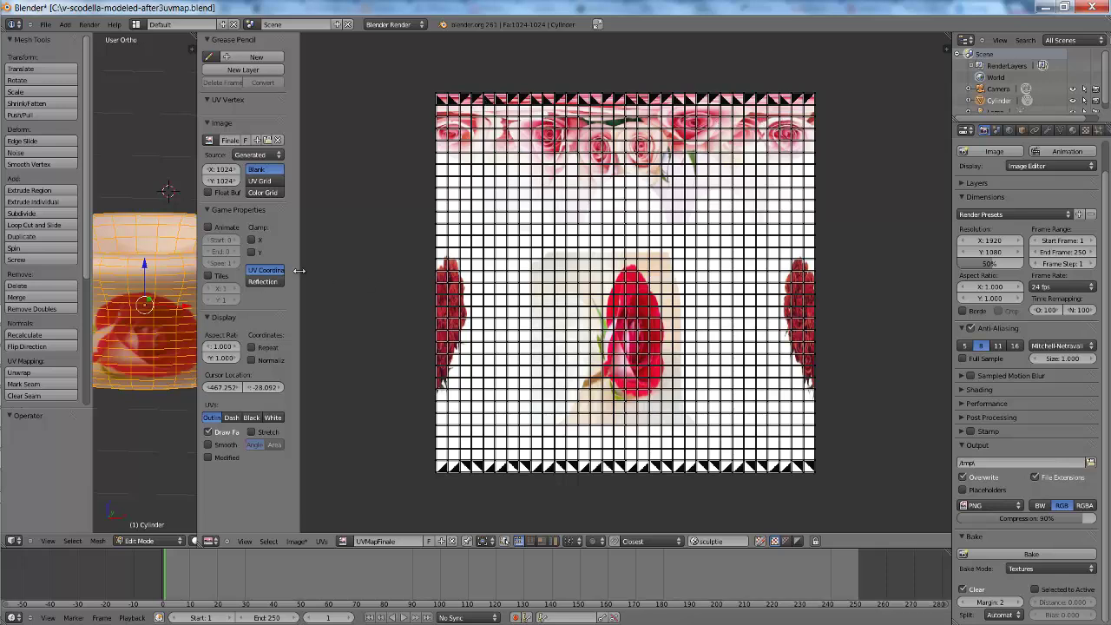
drag(197, 282, 390, 300)
middle_drag(260, 314, 259, 367)
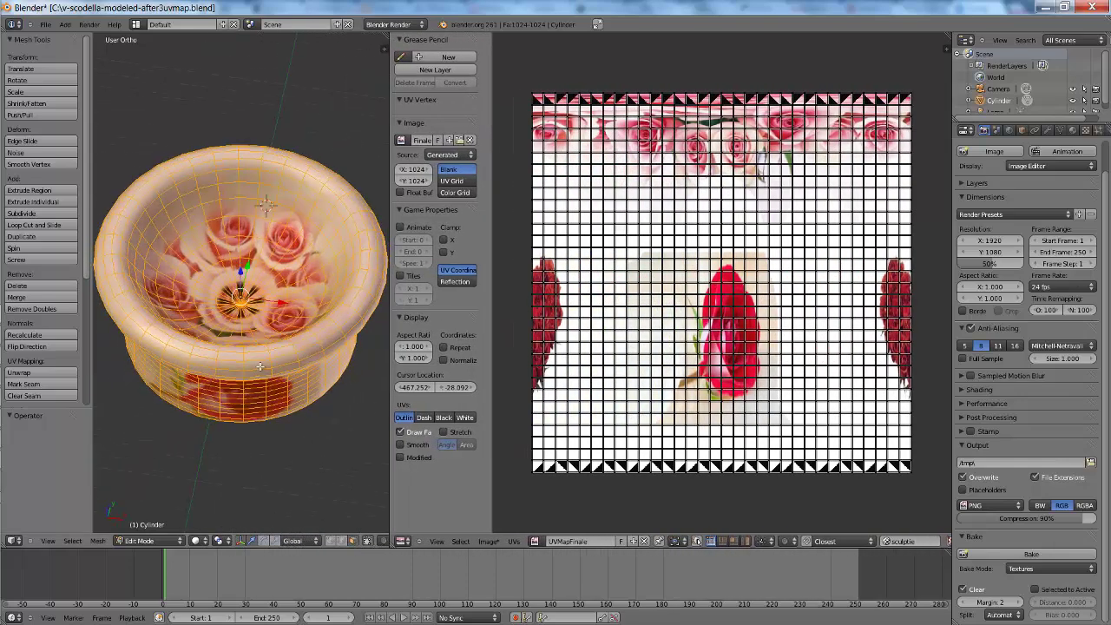
Zoom in close on the bowl's centre and enlarge the 3D view
scroll(258, 366, up, 2)
scroll(252, 368, up, 2)
scroll(248, 372, up, 2)
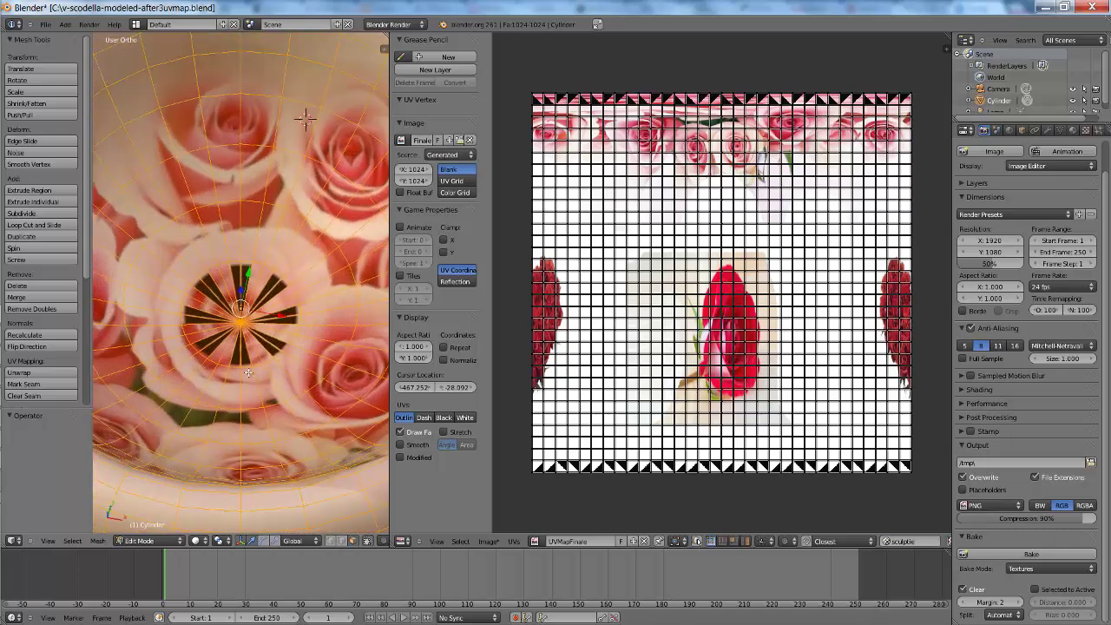
scroll(248, 373, up, 2)
scroll(245, 375, up, 2)
scroll(243, 379, up, 1)
scroll(240, 384, up, 2)
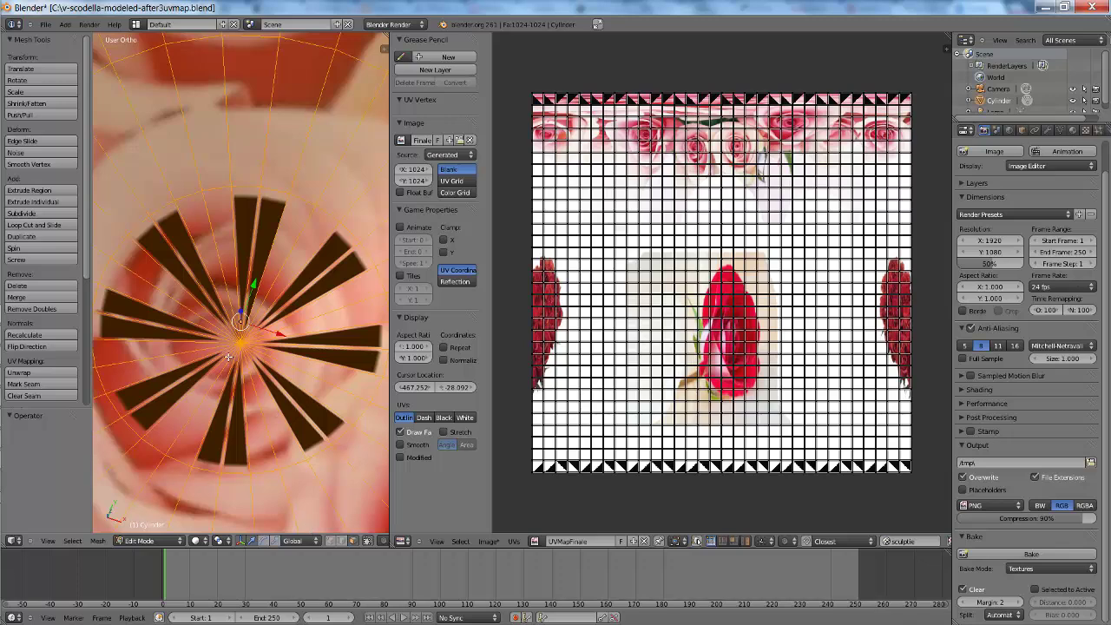
scroll(248, 384, down, 2)
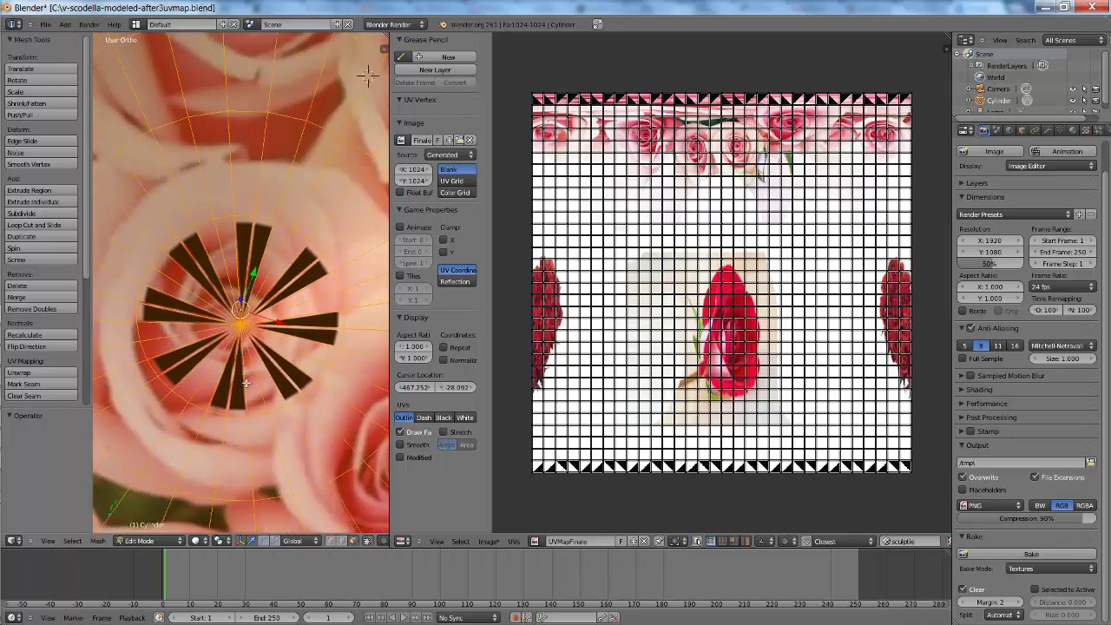
scroll(247, 383, down, 1)
scroll(246, 382, up, 2)
scroll(245, 383, up, 1)
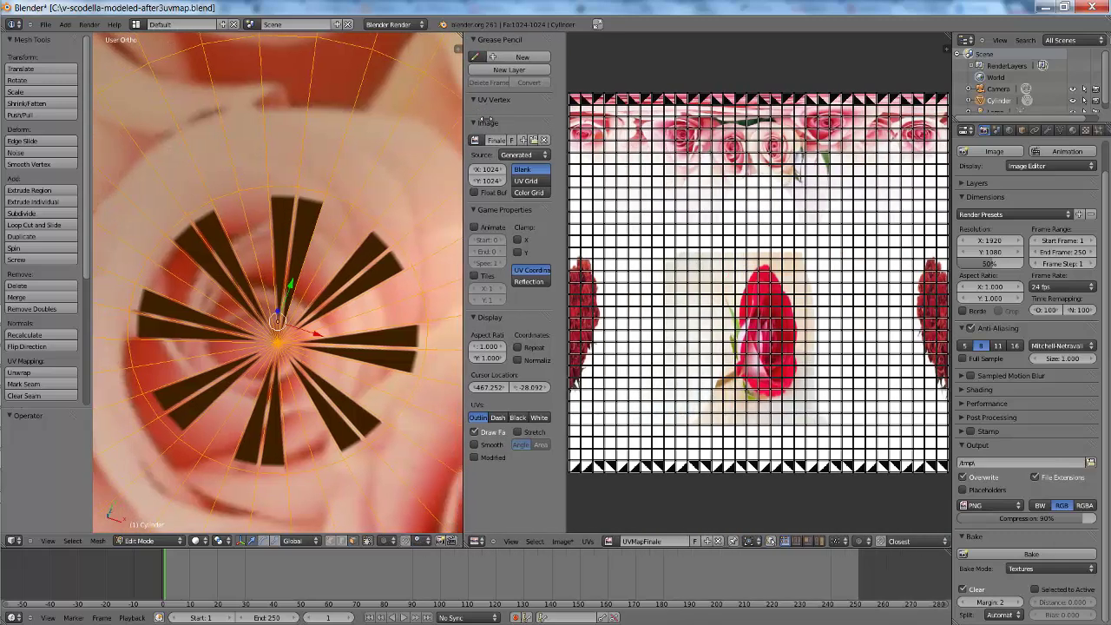
drag(389, 100, 544, 103)
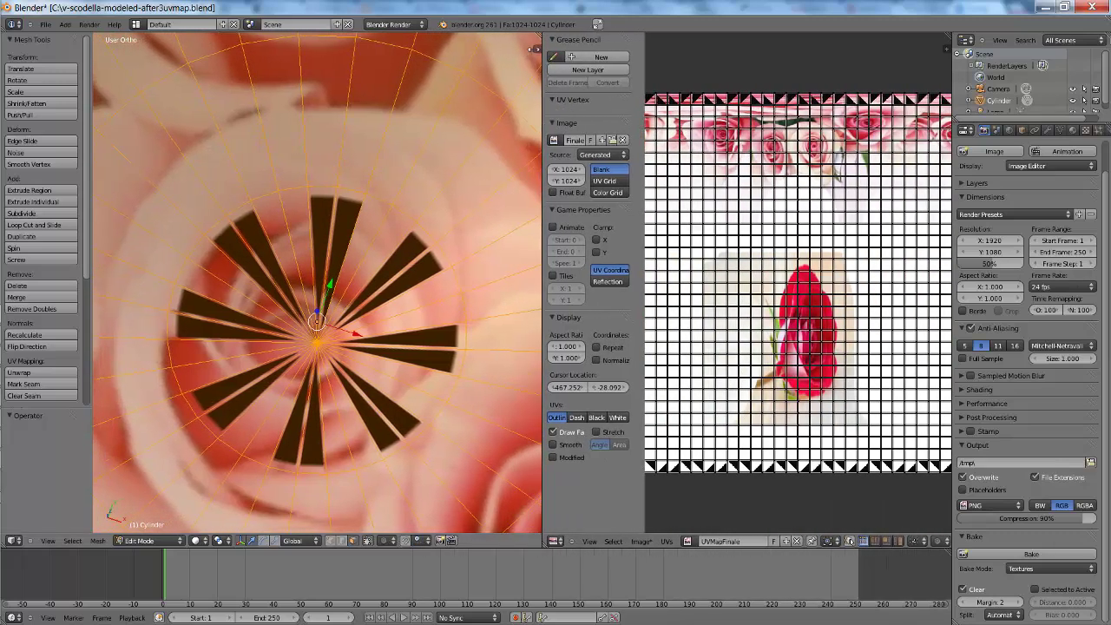
Turn off Textured Solid, switch to vertex select mode, and deselect all vertices
key(n)
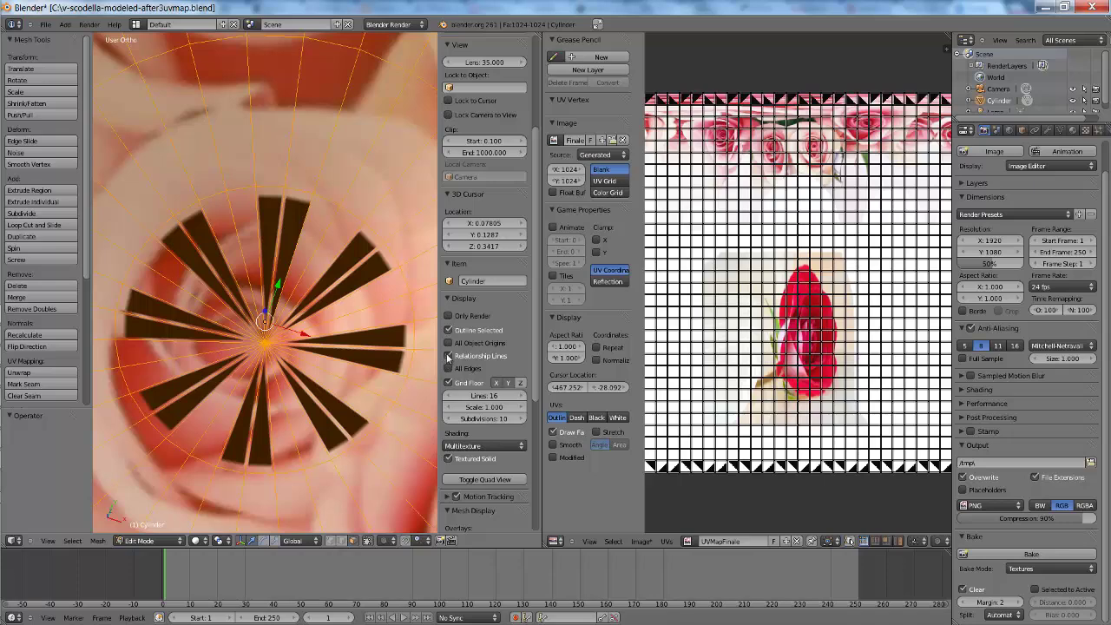
click(449, 458)
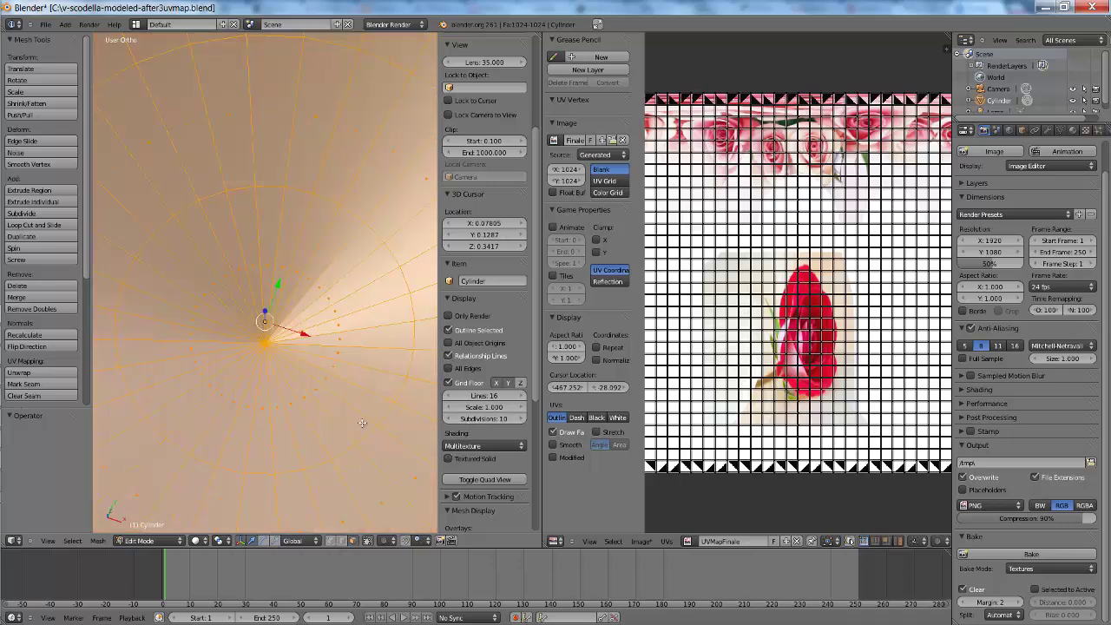
middle_drag(306, 362, 278, 375)
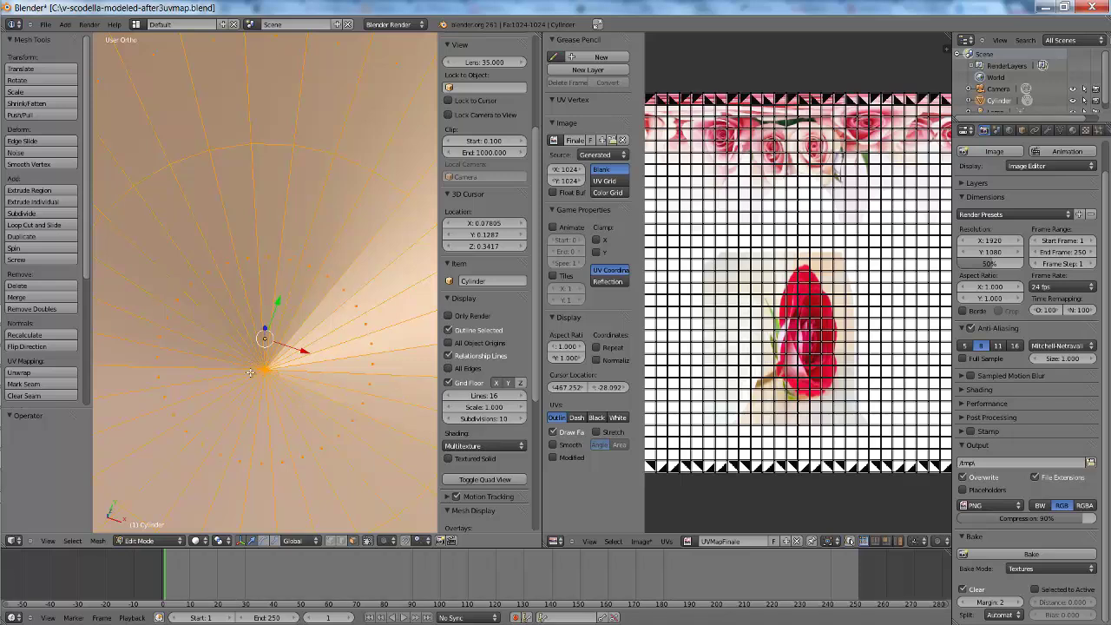
click(329, 541)
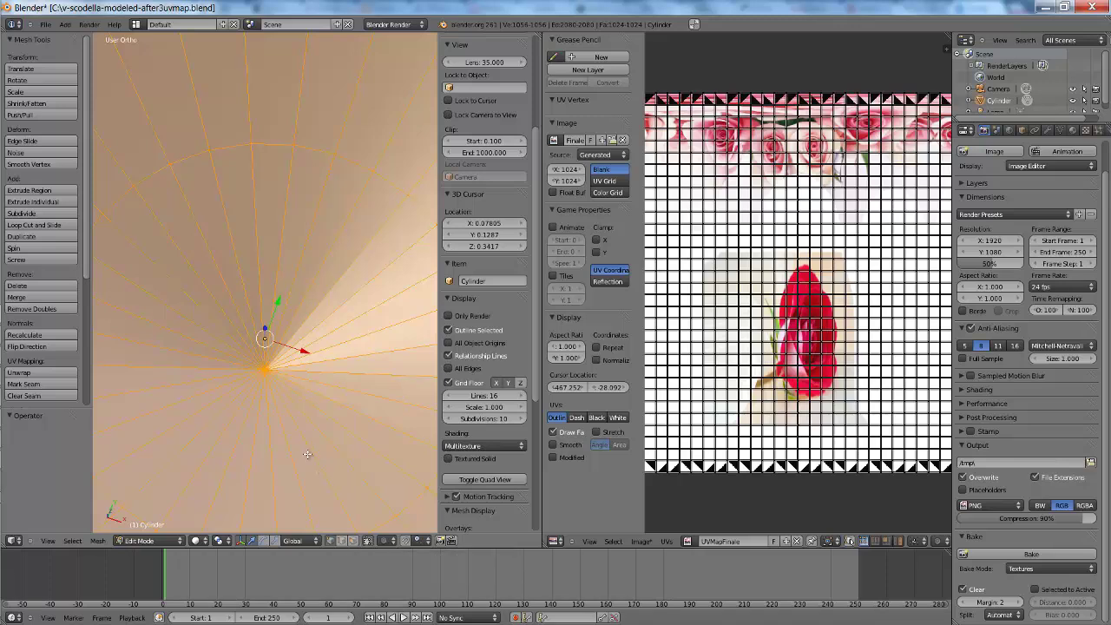
key(a)
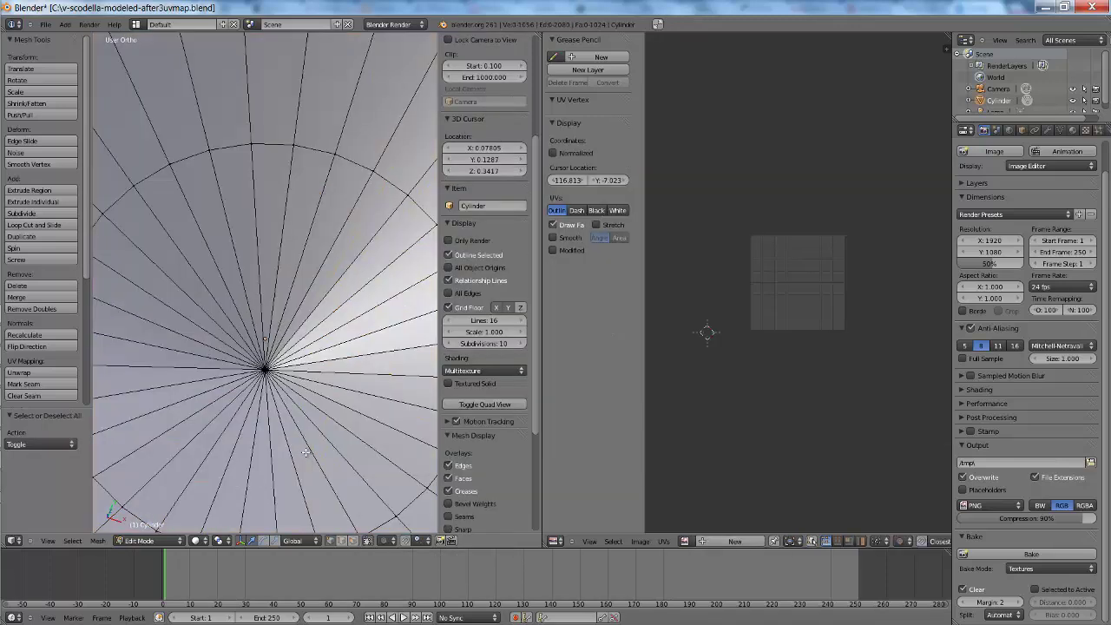
Show hidden back-side edges, select the bowl's centre vertex, and apply Smooth Vertex
click(368, 540)
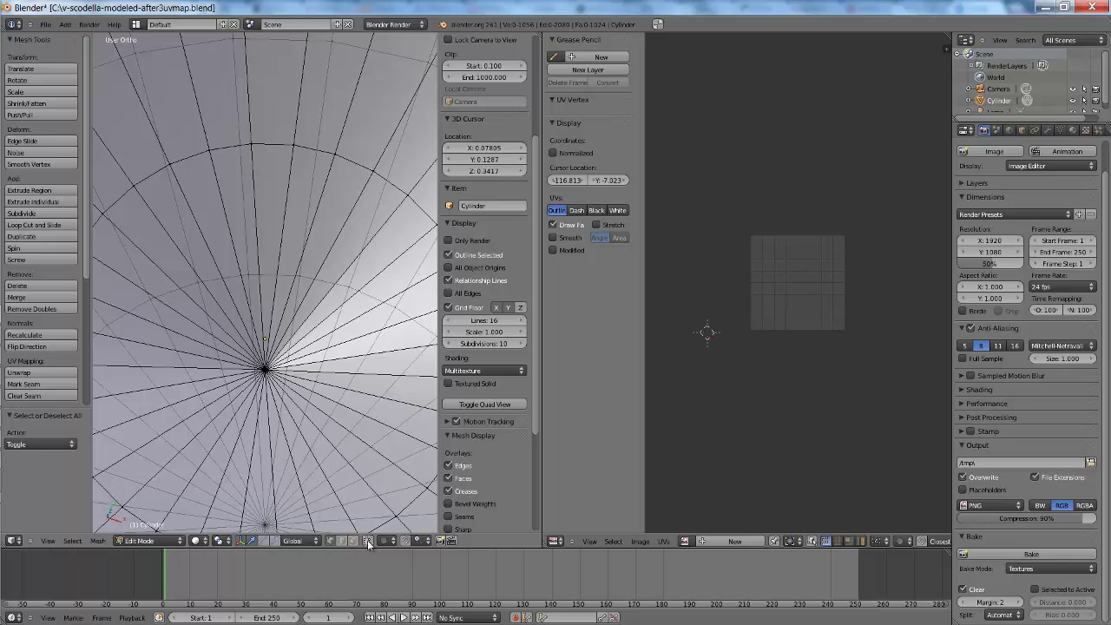
middle_drag(329, 449, 344, 449)
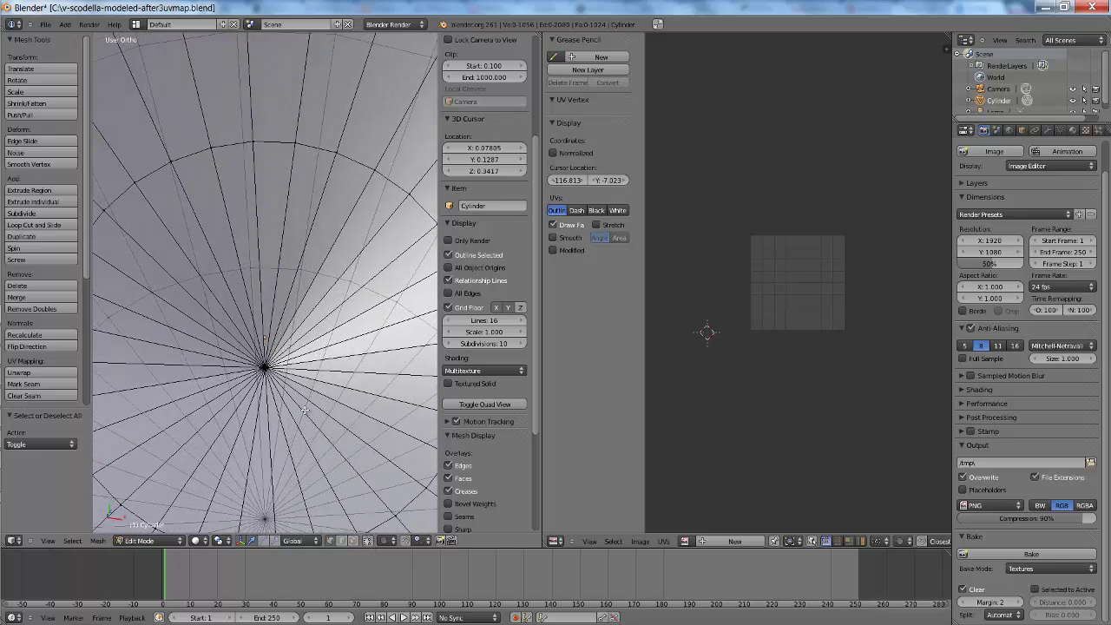
right_click(291, 382)
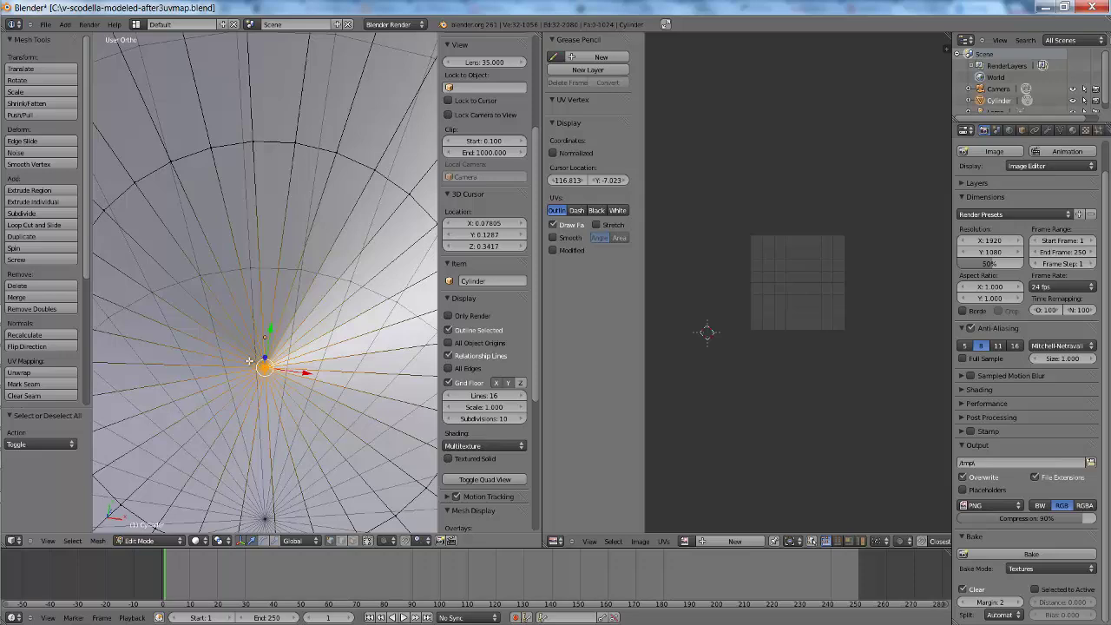
click(32, 165)
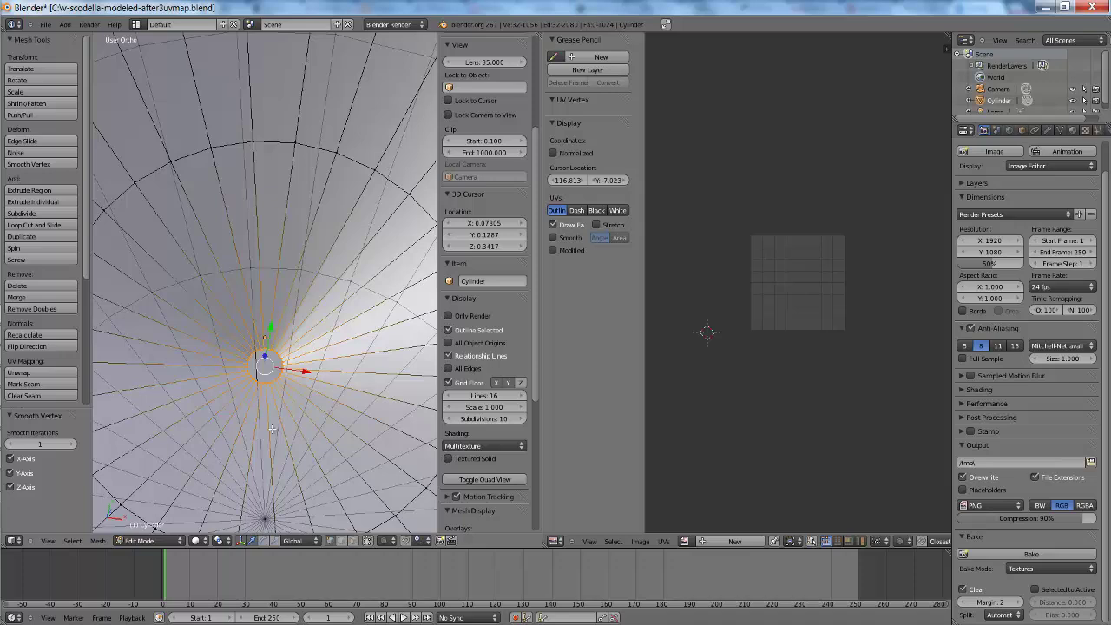
Select a vertex at the bowl's bottom and smooth it as well
scroll(272, 428, down, 1)
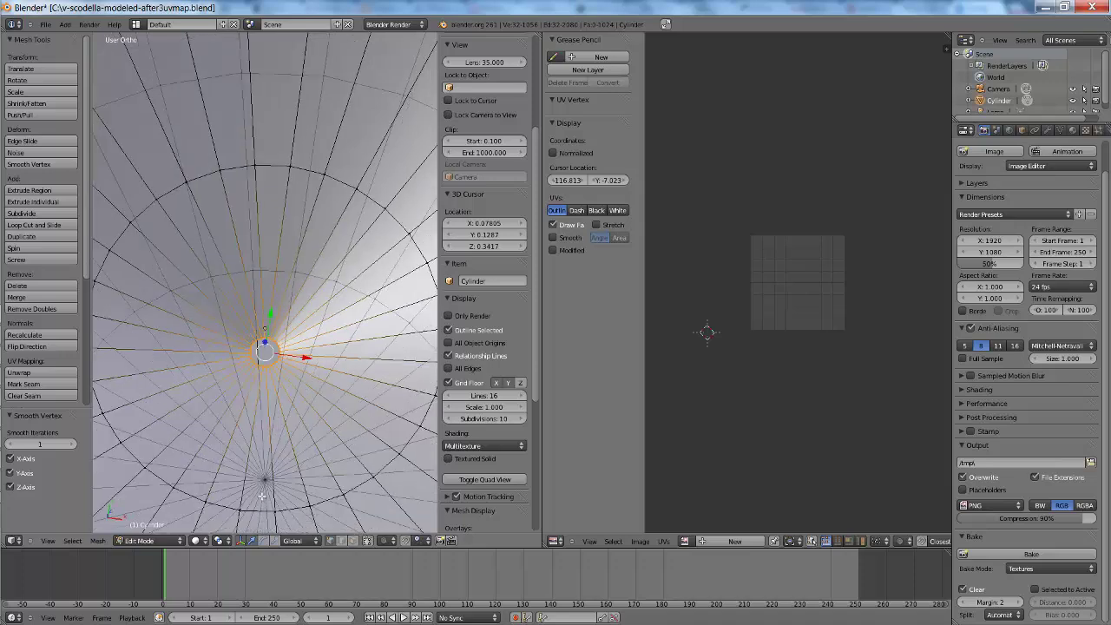
key(a)
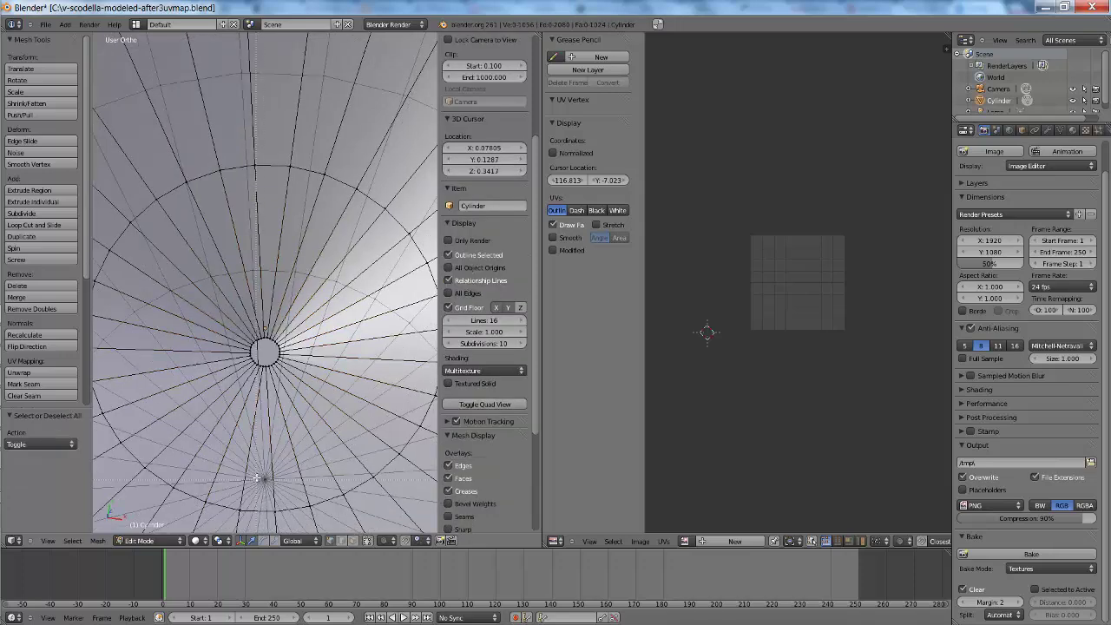
right_click(273, 488)
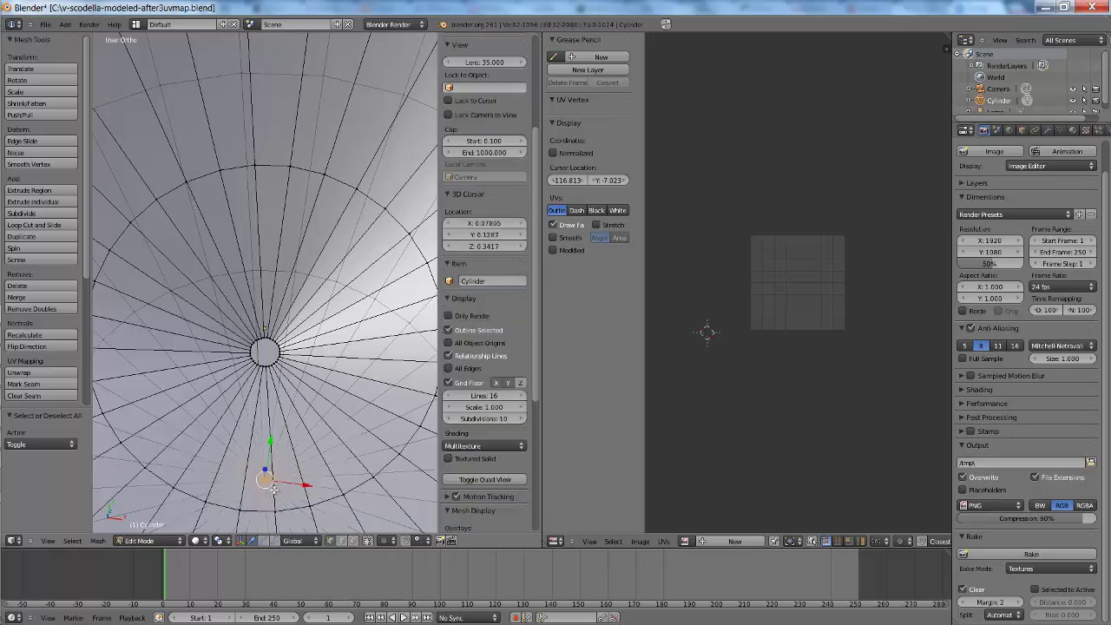
click(62, 164)
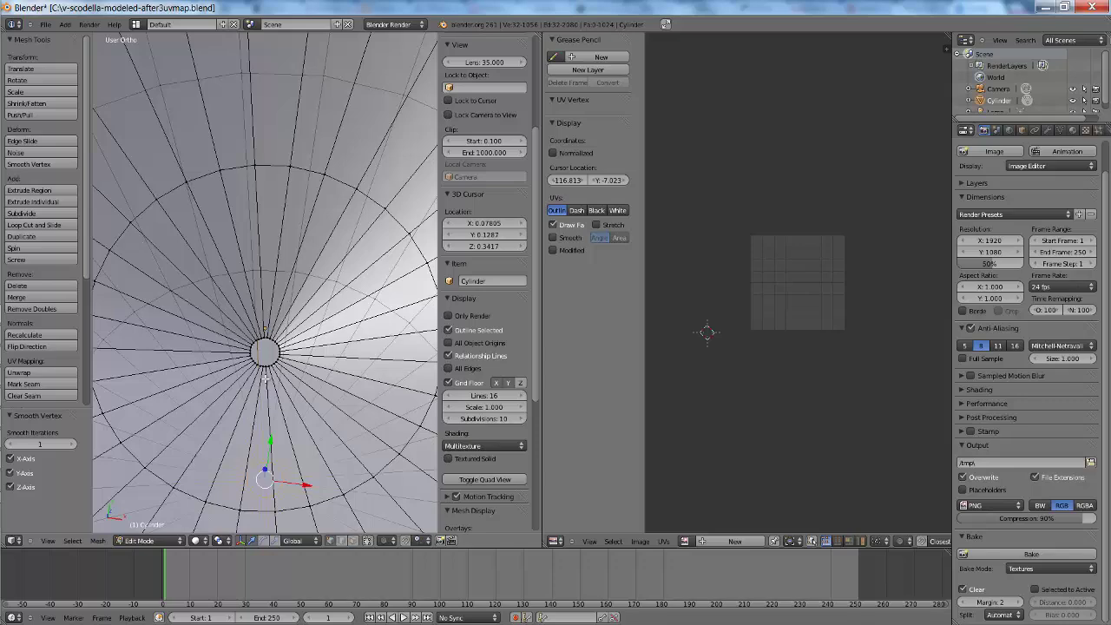
middle_drag(265, 379, 265, 378)
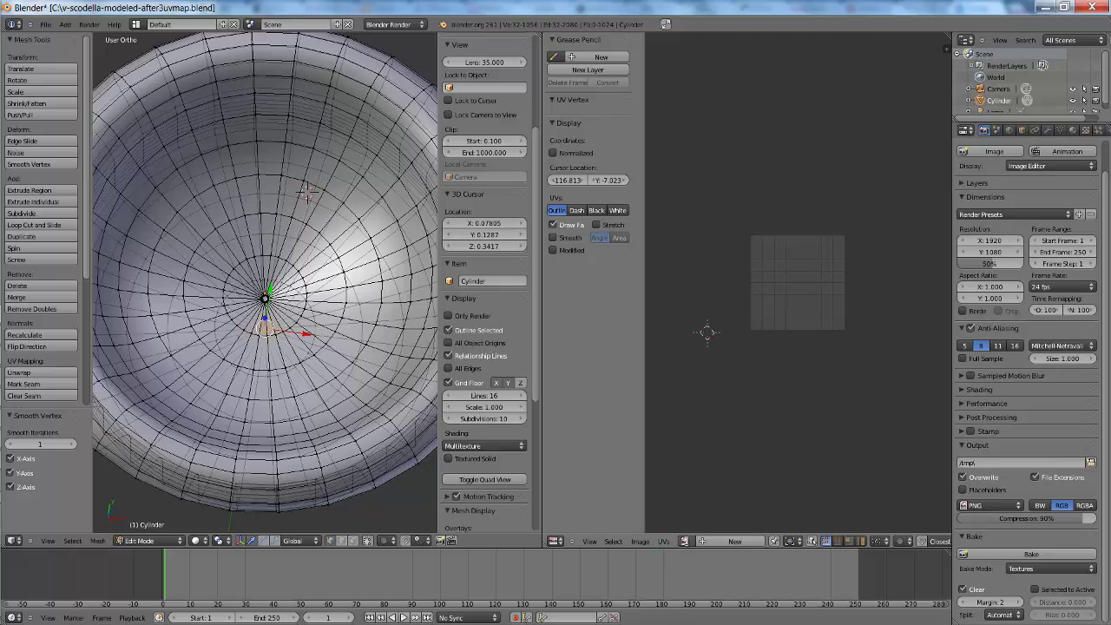
click(684, 540)
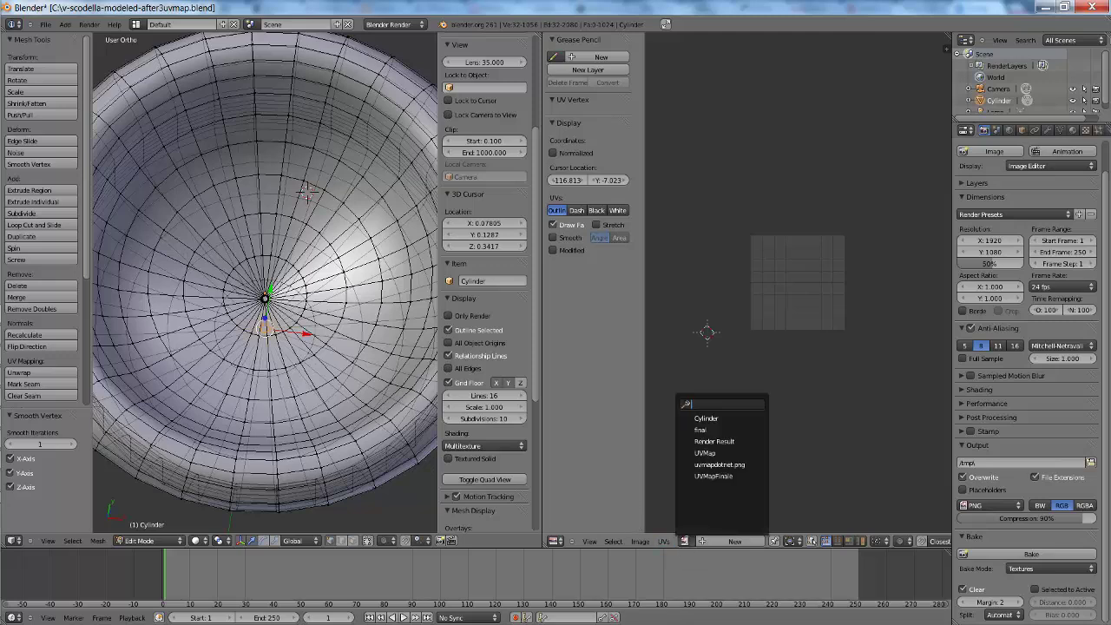
Load UVMapFinale into the image editor, select all vertices, and re-bake the rose texture into it
click(712, 476)
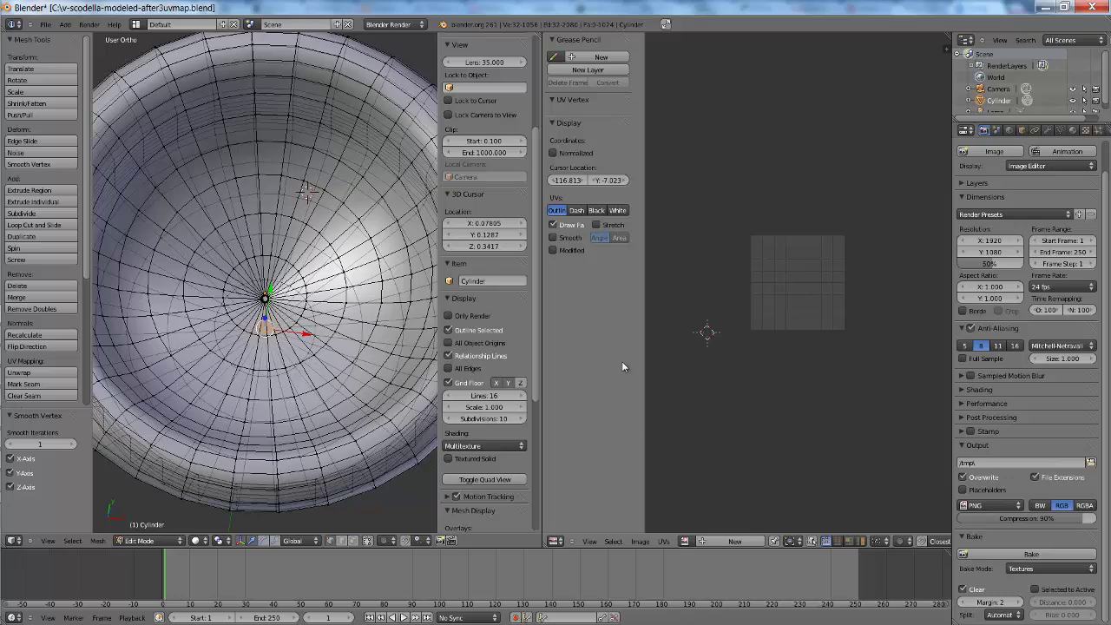
key(a)
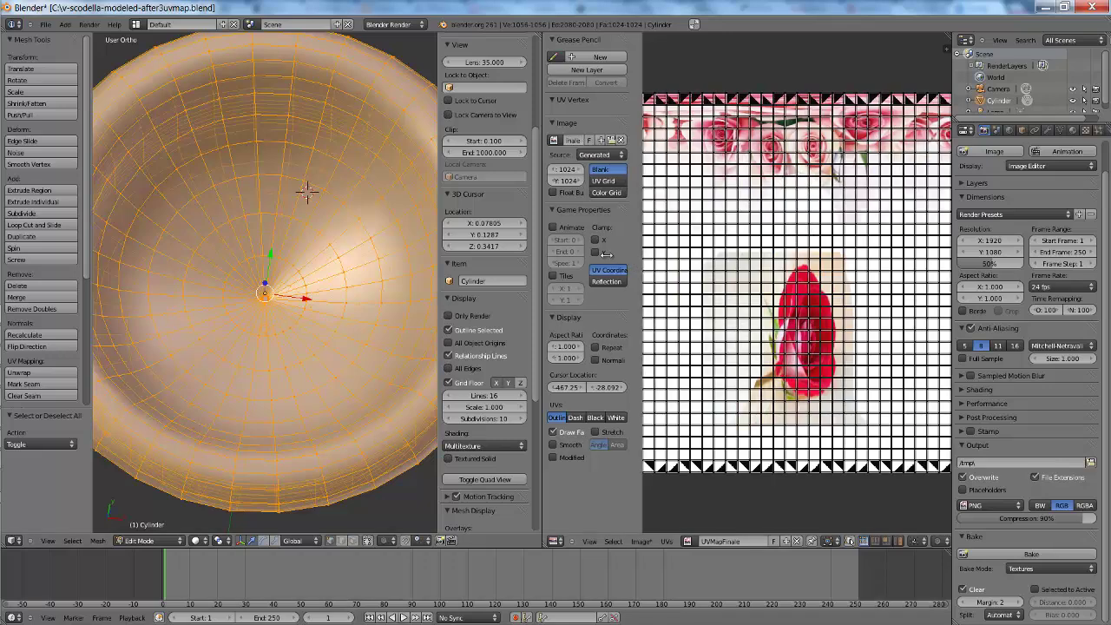
drag(646, 257, 538, 251)
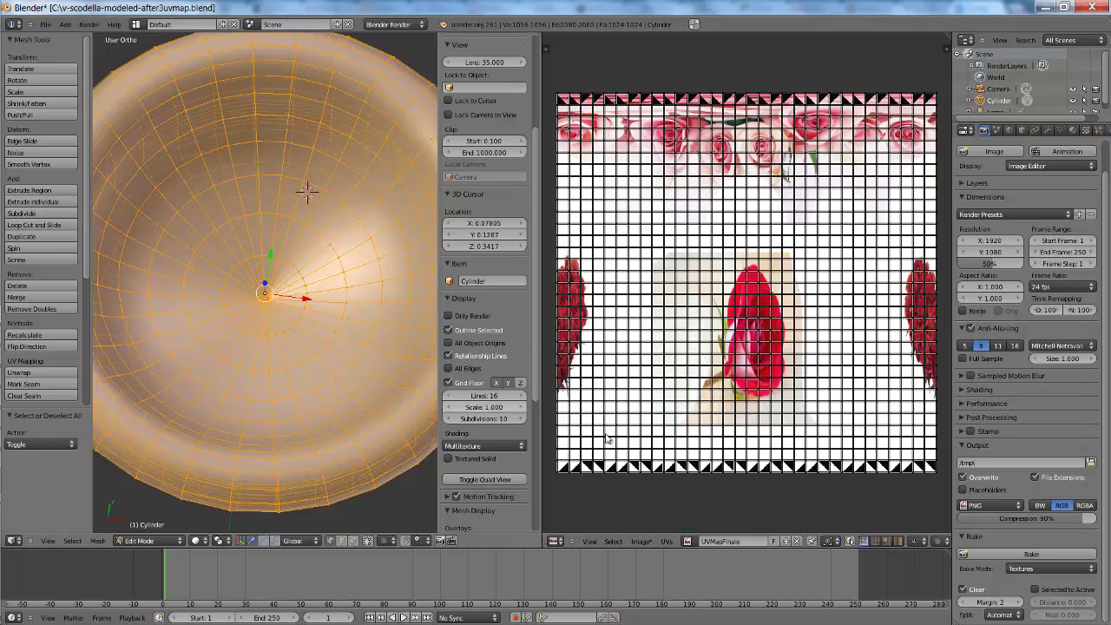
click(1023, 556)
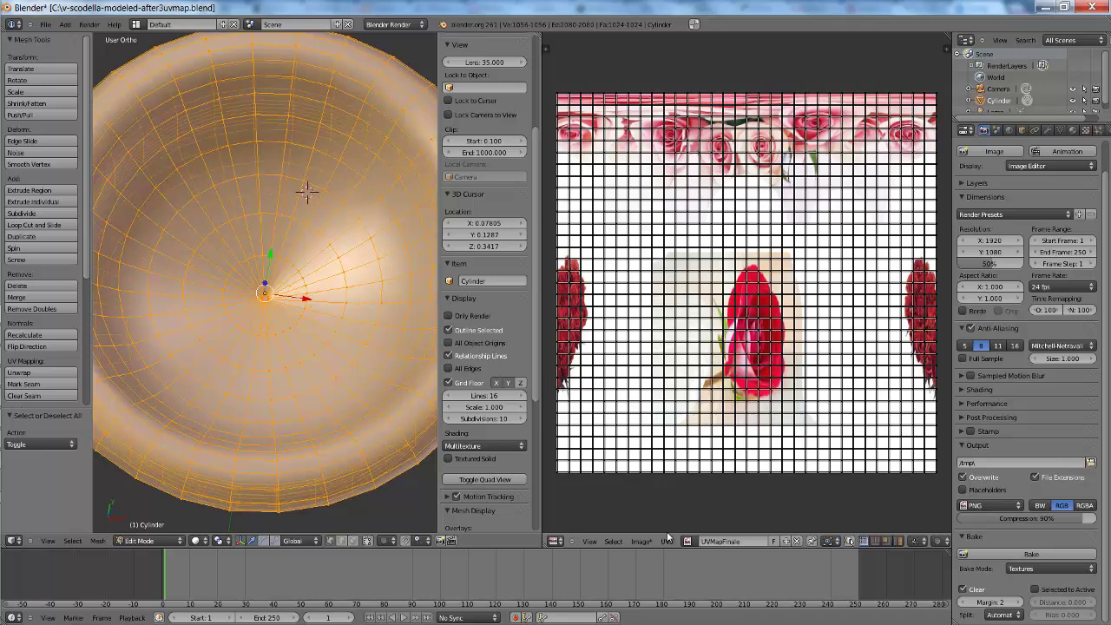
click(641, 542)
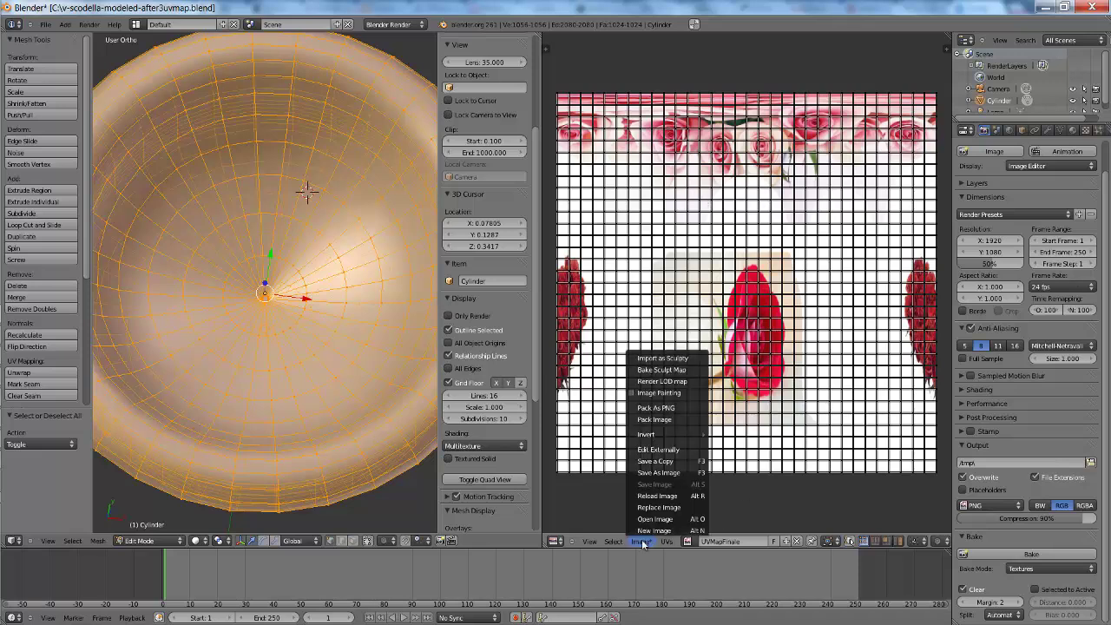
Save the baked rose image in Blender as tazza-v-uvmap-texturizedfinal.png
click(661, 473)
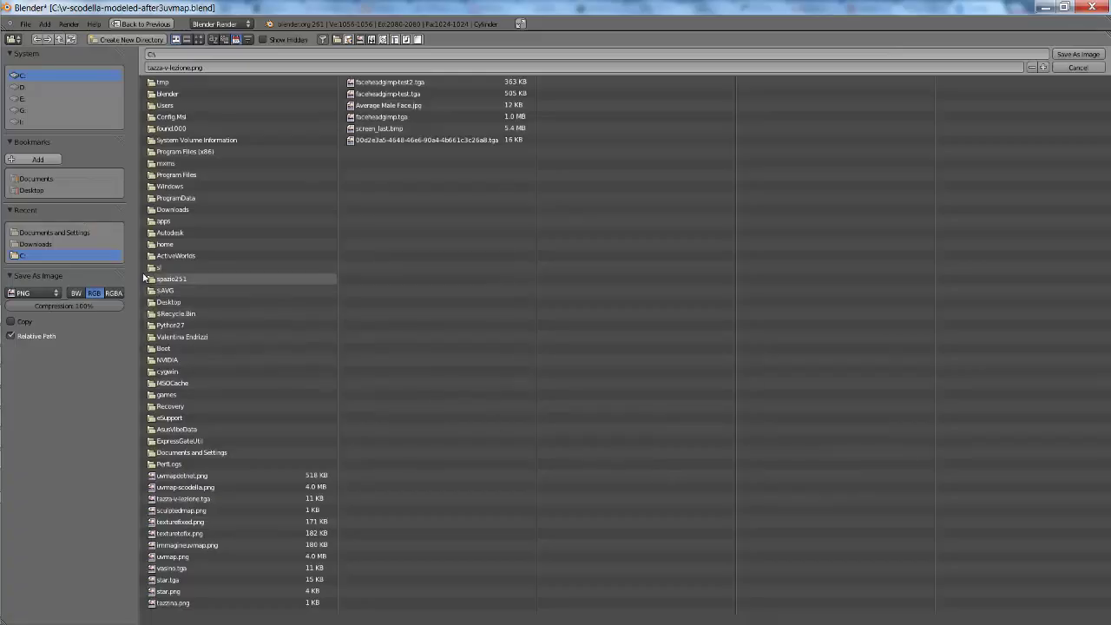
click(187, 67)
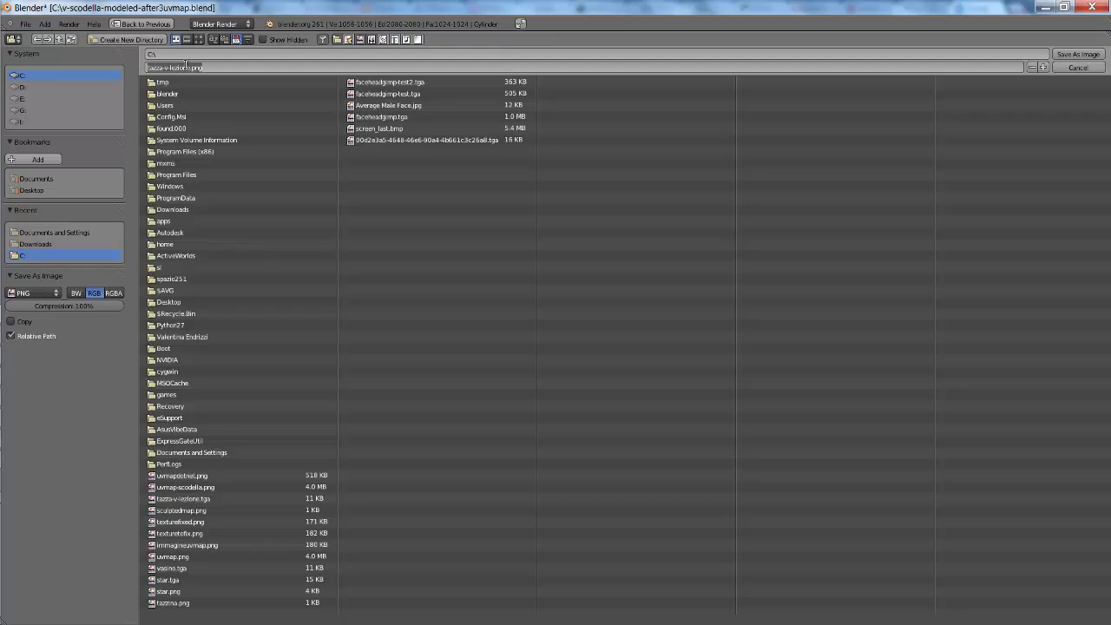
key(BackSpace)
text(-v-uvmap-texturizedfinal)
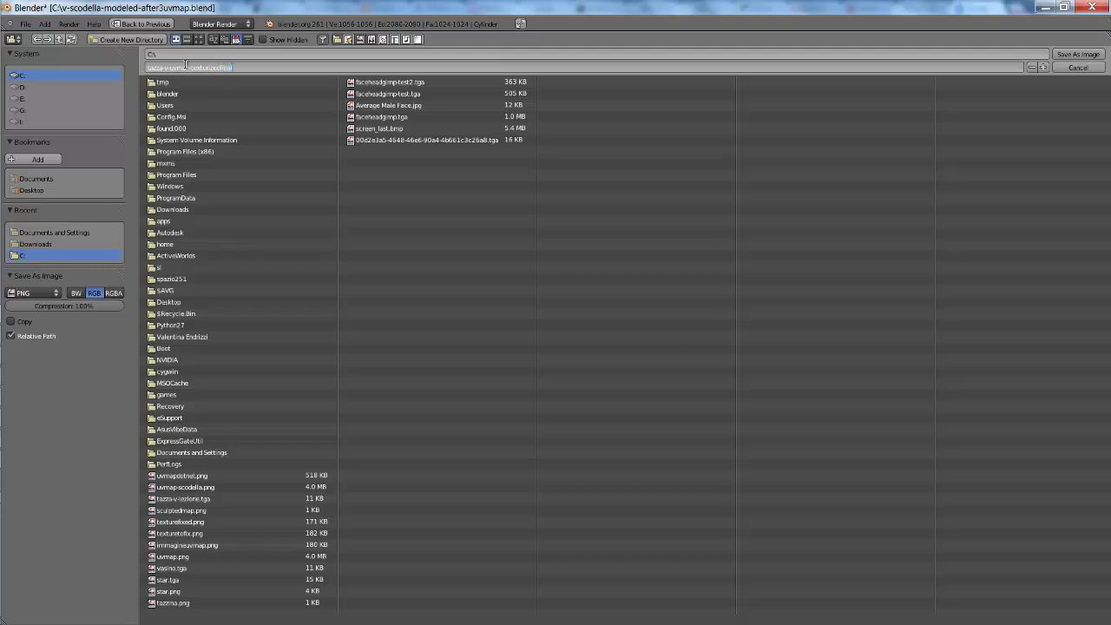
text(.png)
key(Return)
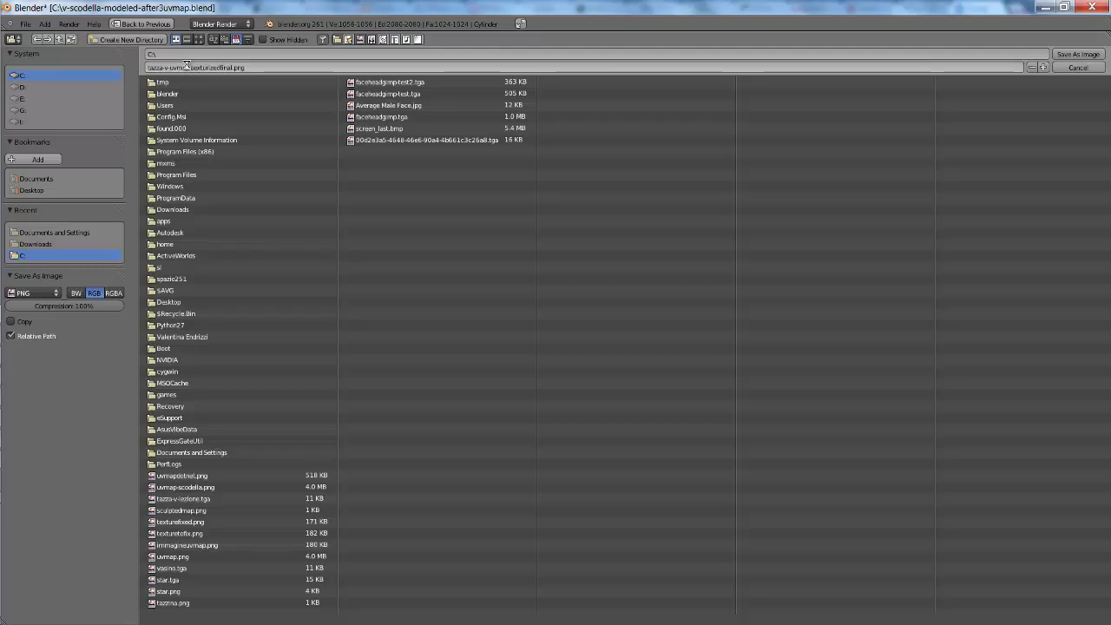
key(Return)
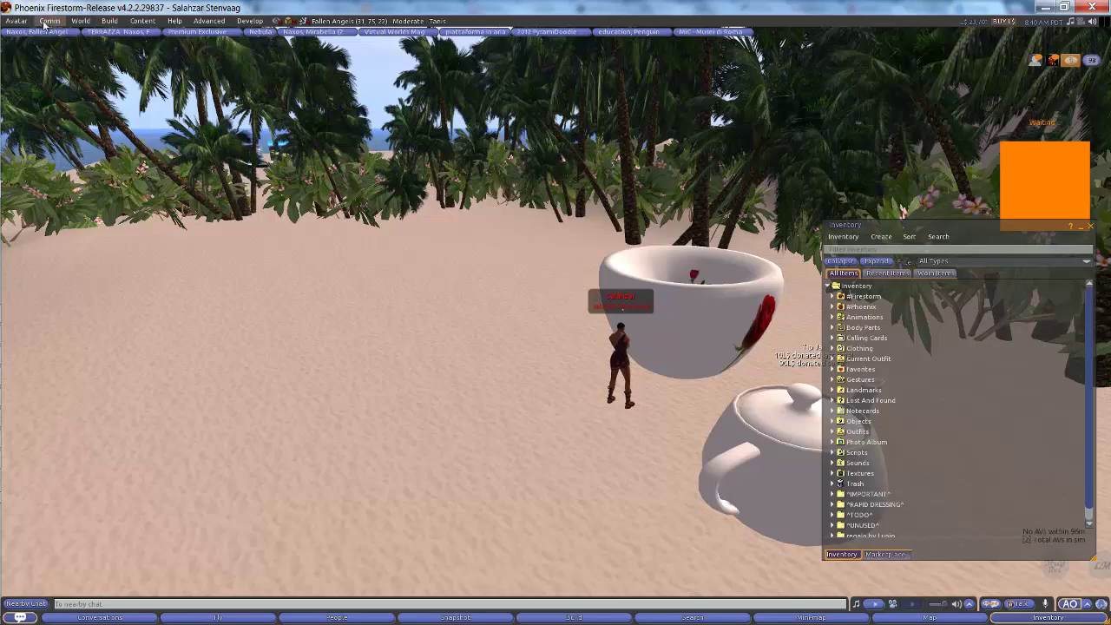
Choose tazza-v-lezione.tga as the image to upload
click(15, 21)
mouse_move(22, 198)
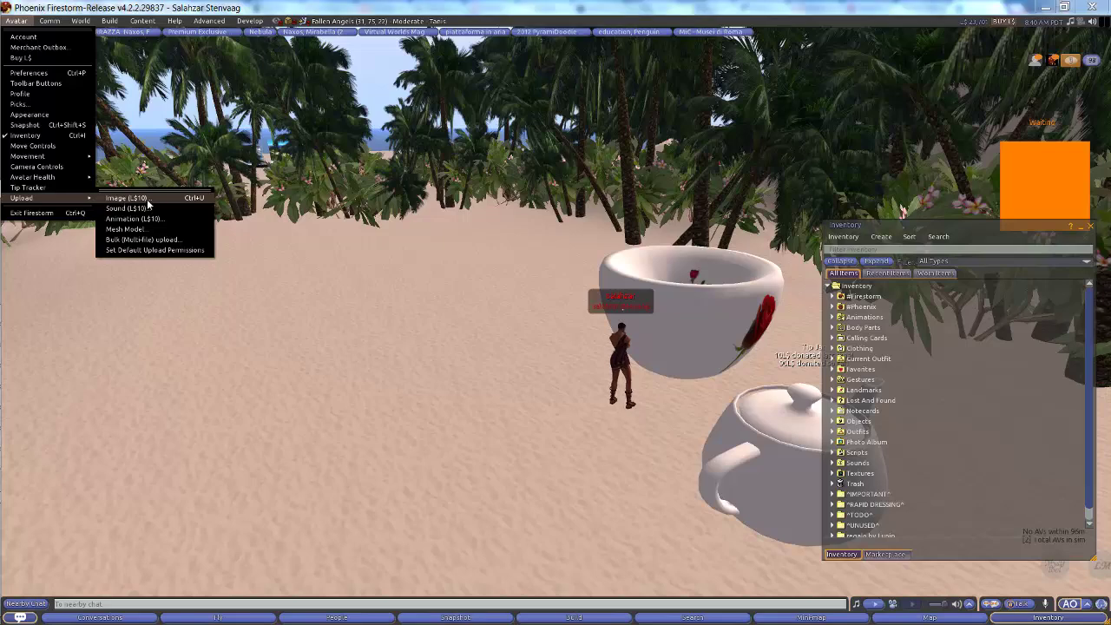
click(141, 200)
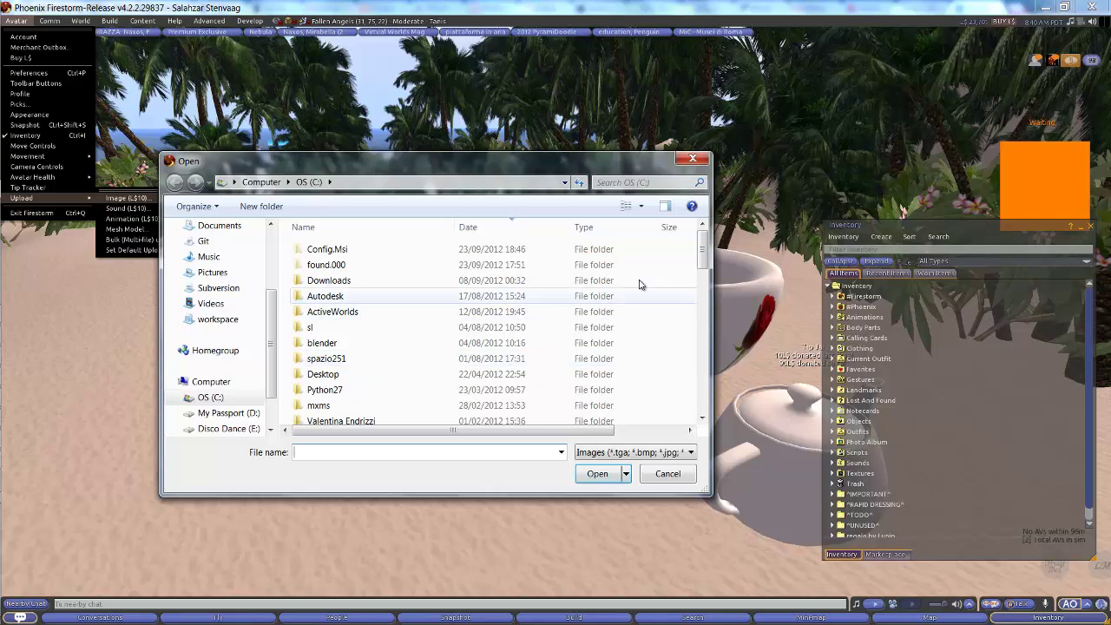
scroll(685, 288, down, 2)
scroll(675, 324, down, 4)
scroll(672, 330, down, 1)
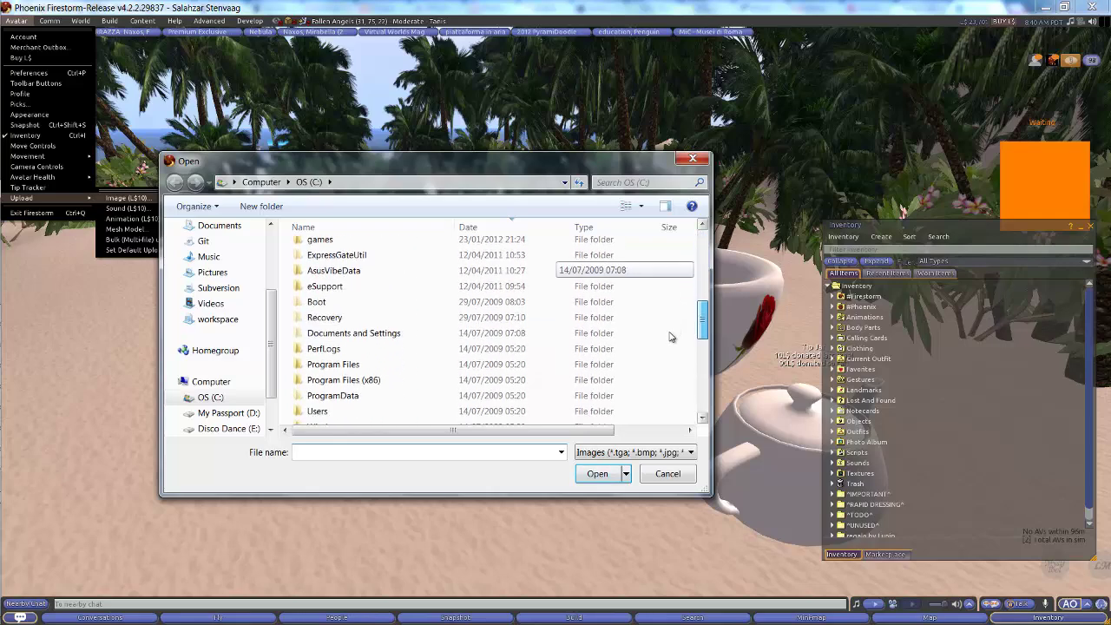
scroll(669, 347, down, 3)
scroll(669, 365, down, 1)
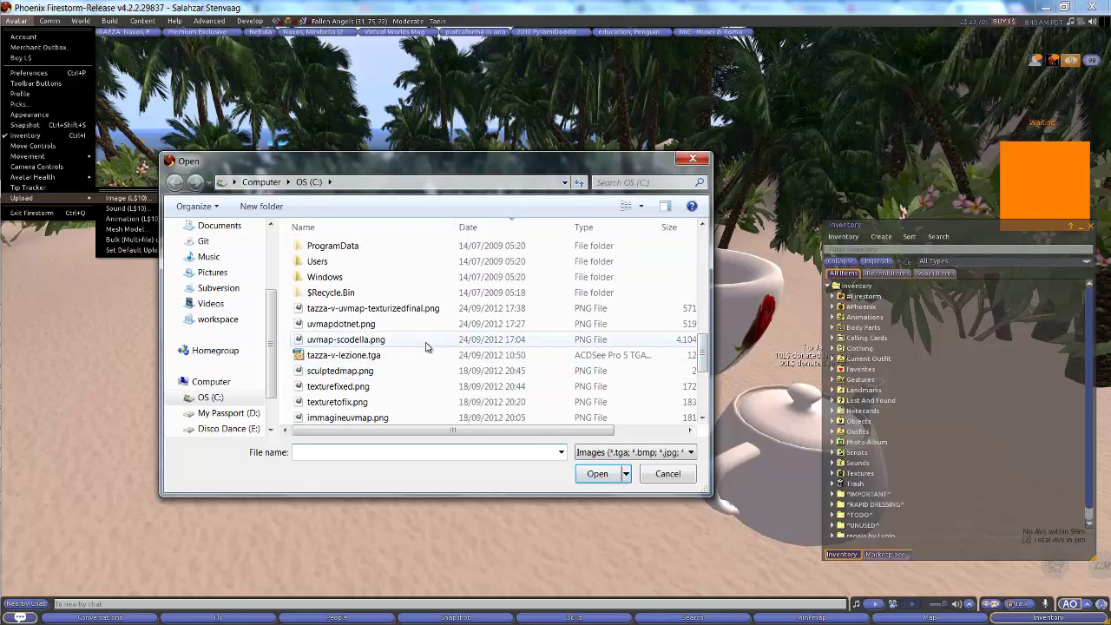
click(356, 359)
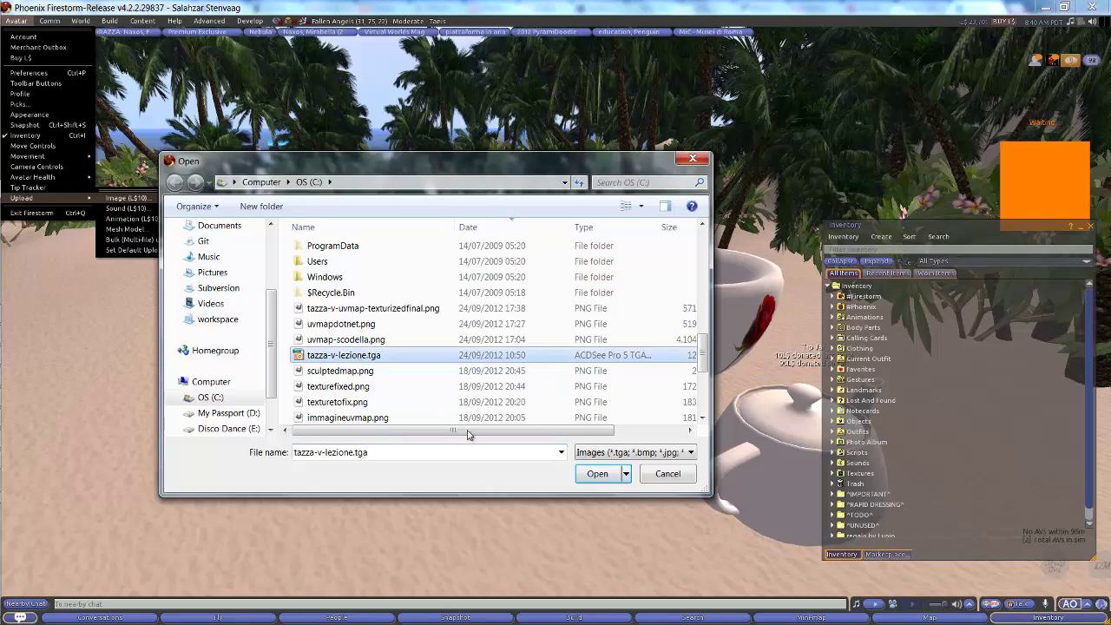
click(593, 474)
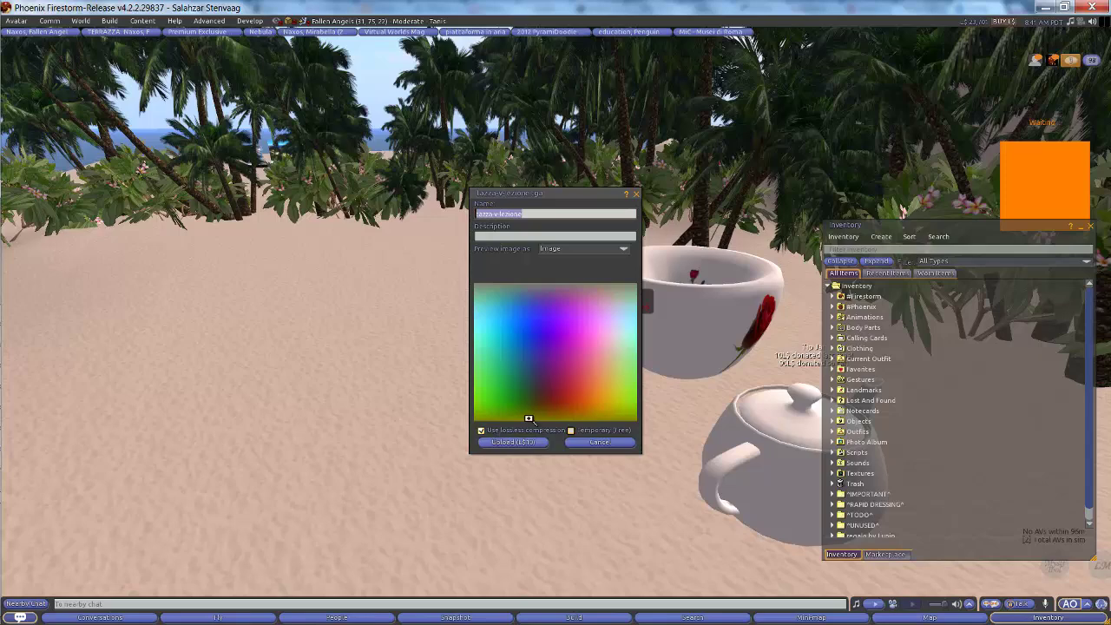
Name the upload tazza-v-lezione SCULPTED, preview it as a Sculpted Prim, and upload for L$10
click(536, 214)
text(SCULPTED)
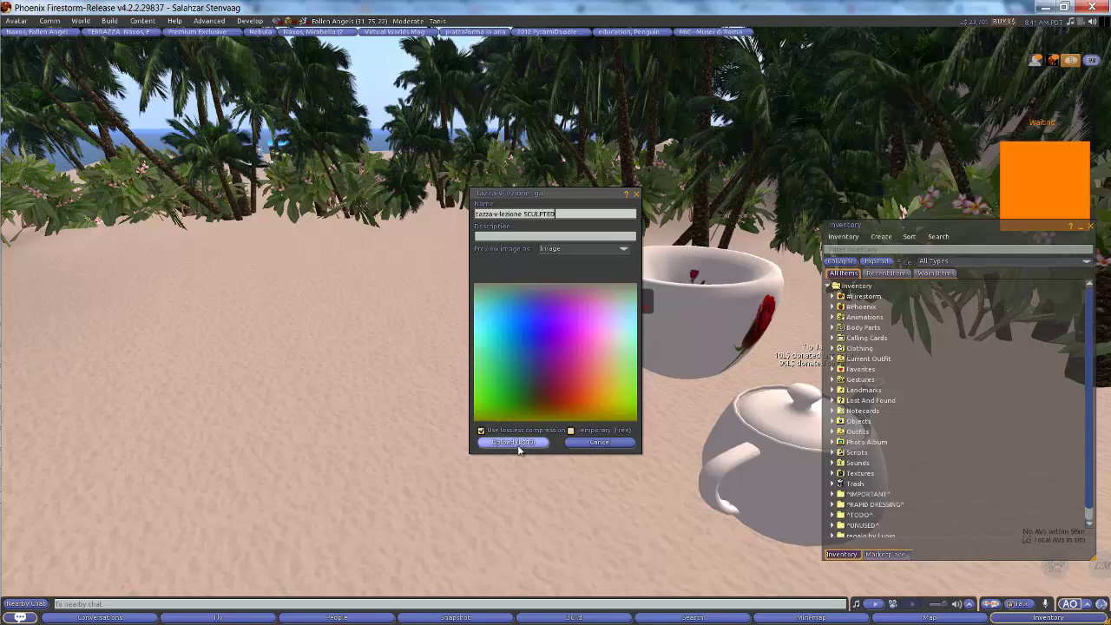
click(573, 247)
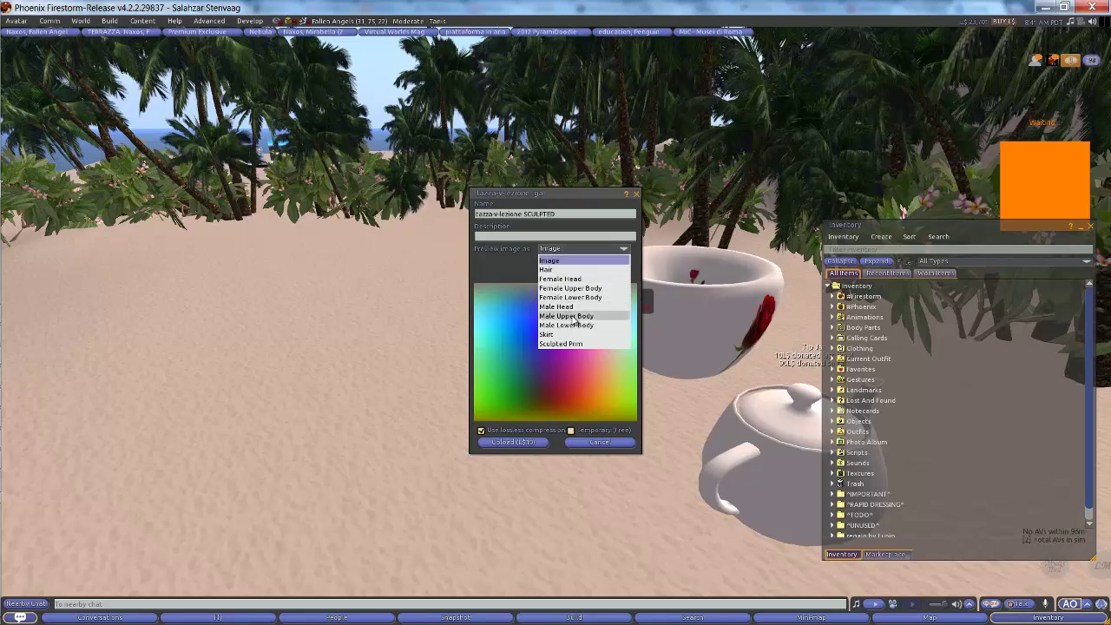
click(563, 343)
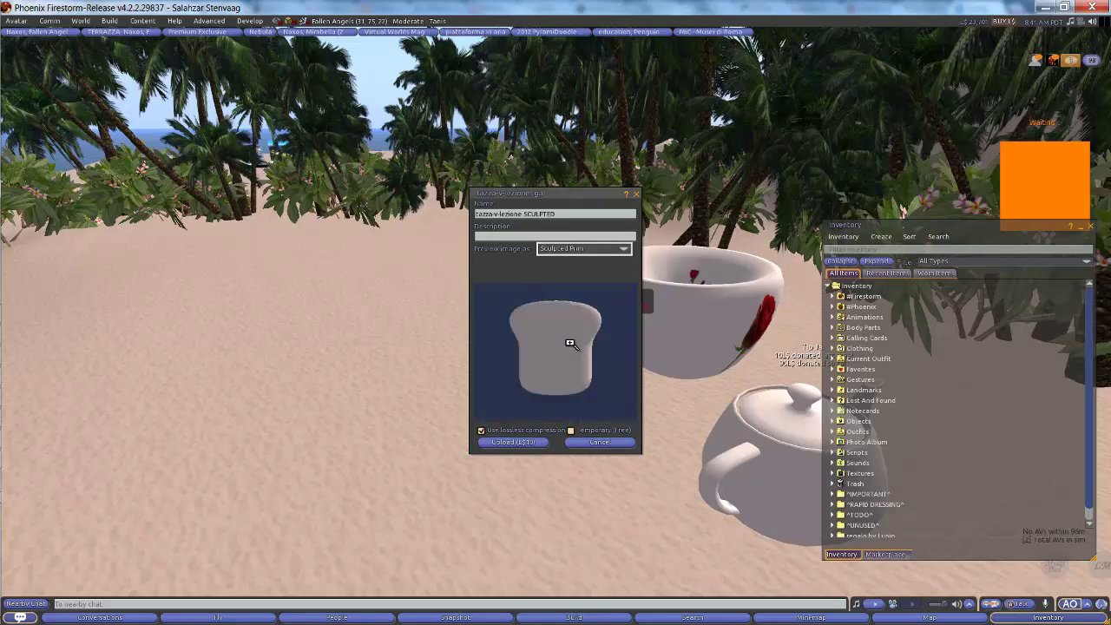
click(517, 442)
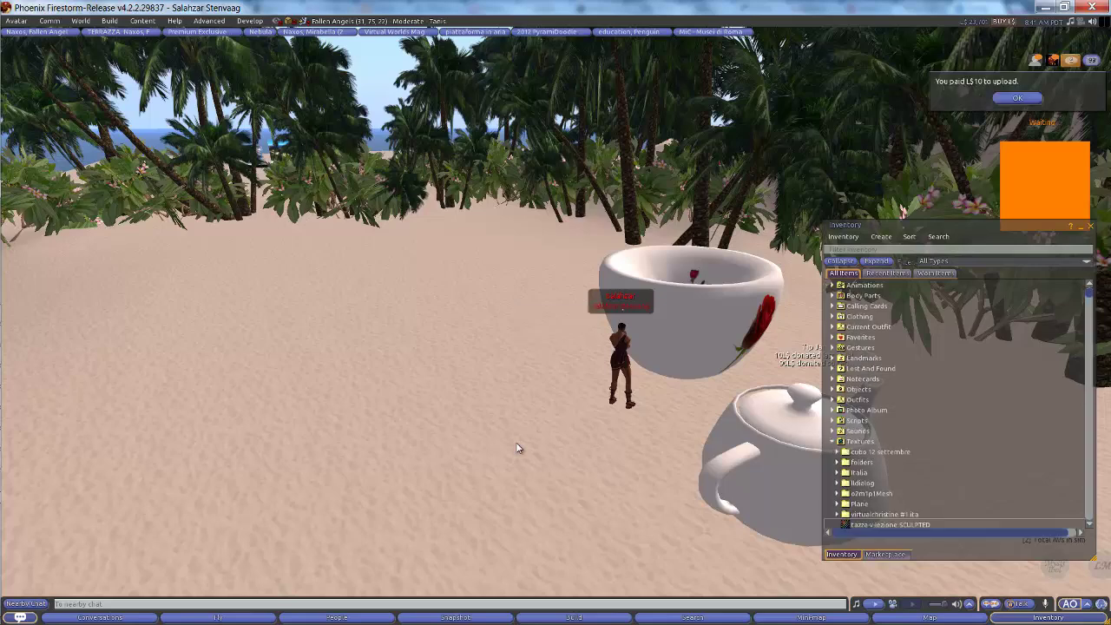
Locate the tazza-v-lezione SCULPTED texture in recent inventory and rez a new prim on the sand
click(881, 271)
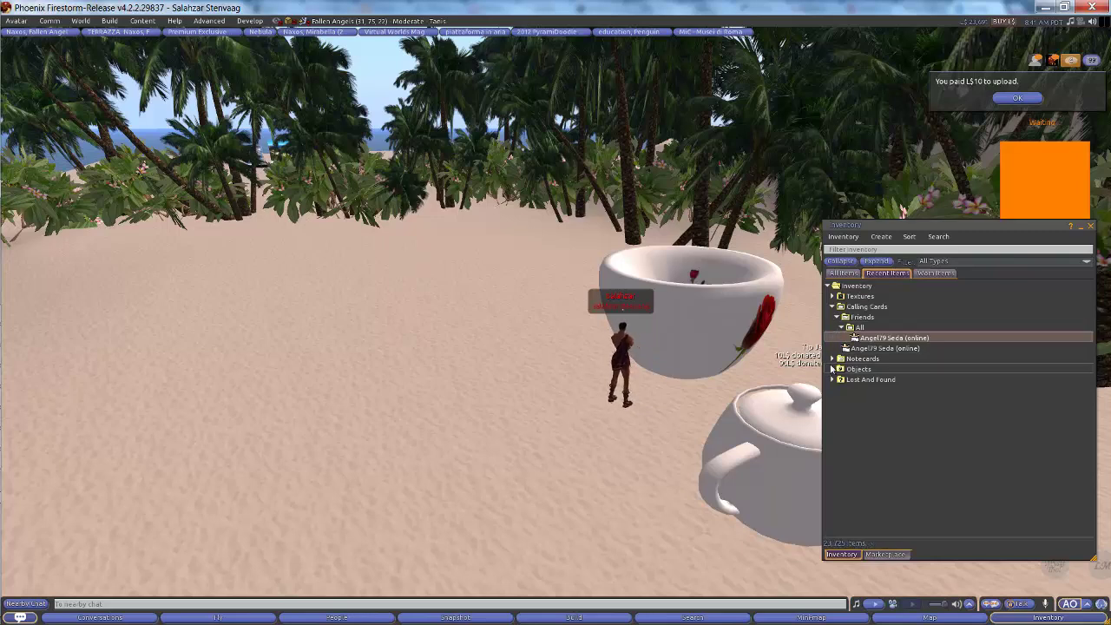
click(831, 296)
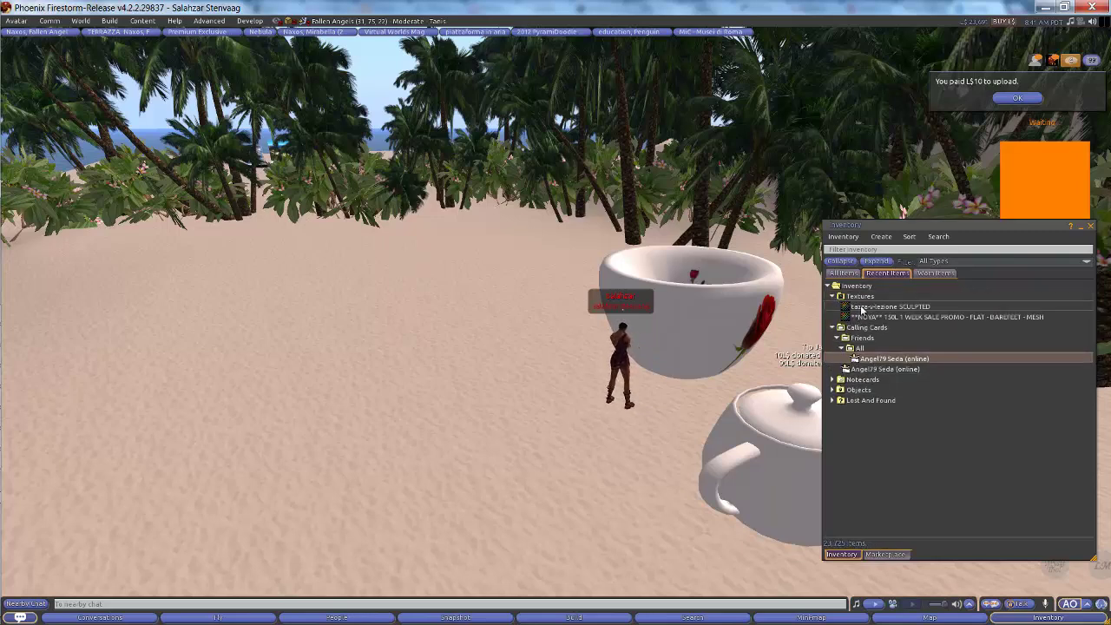
click(861, 307)
right_click(410, 353)
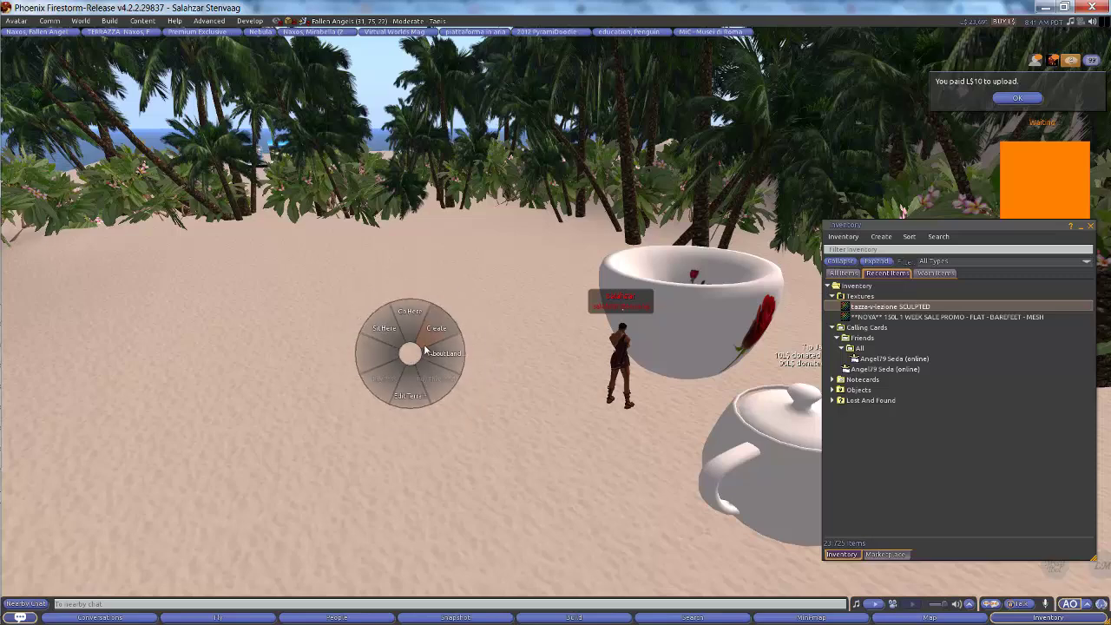
click(433, 336)
click(405, 354)
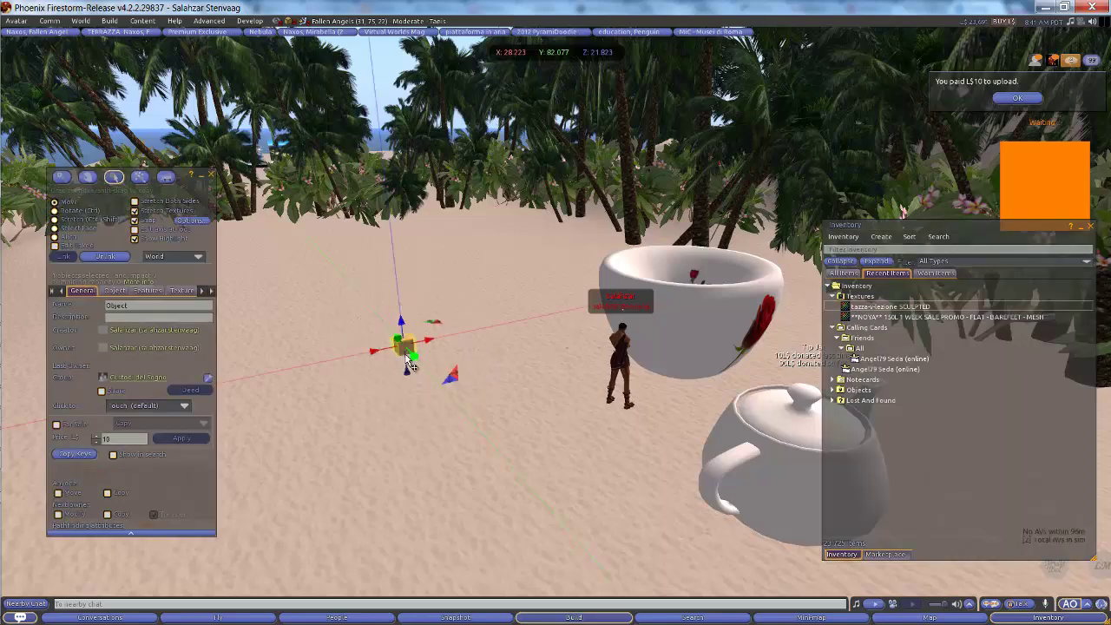
Make the prim Sculpted with the tazza-v-lezione SCULPTED map and Cylinder stitching
scroll(224, 339, up, 2)
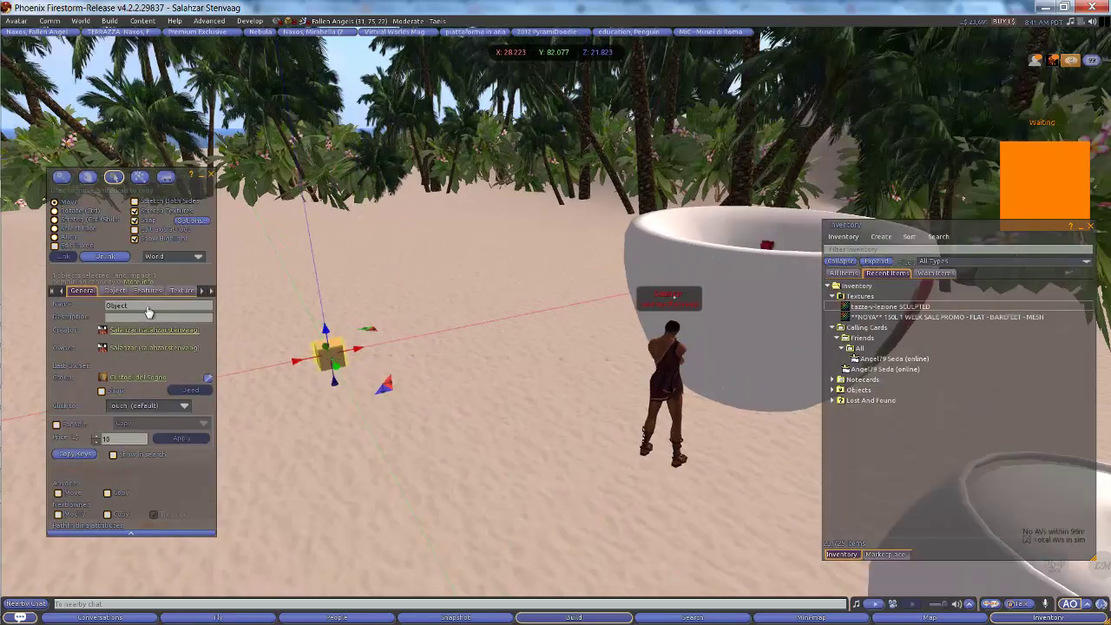
click(109, 292)
click(132, 306)
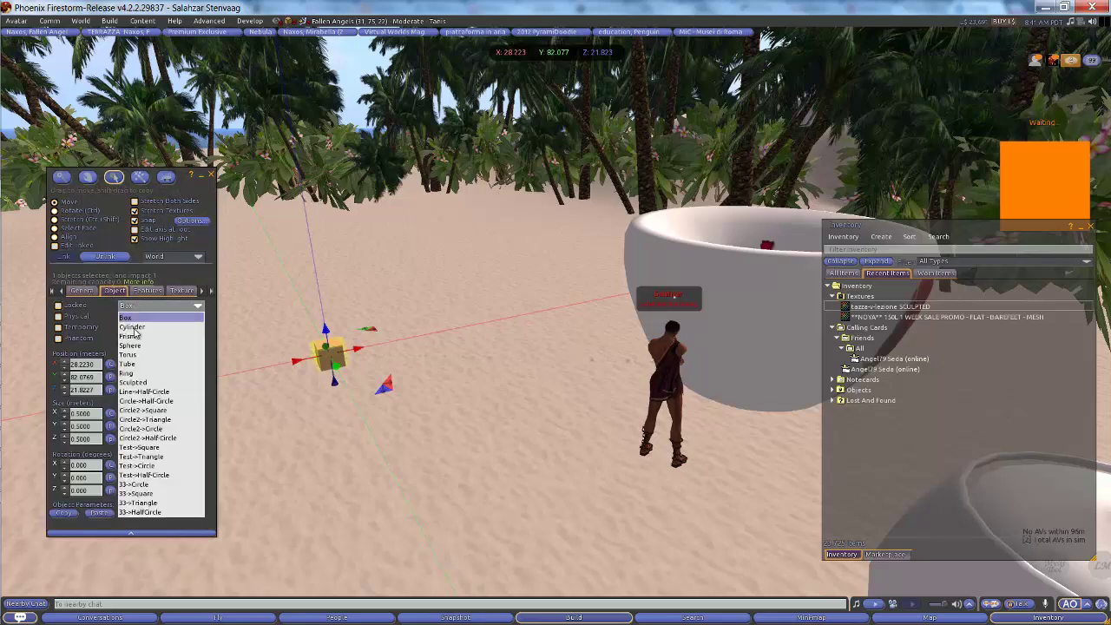
click(132, 382)
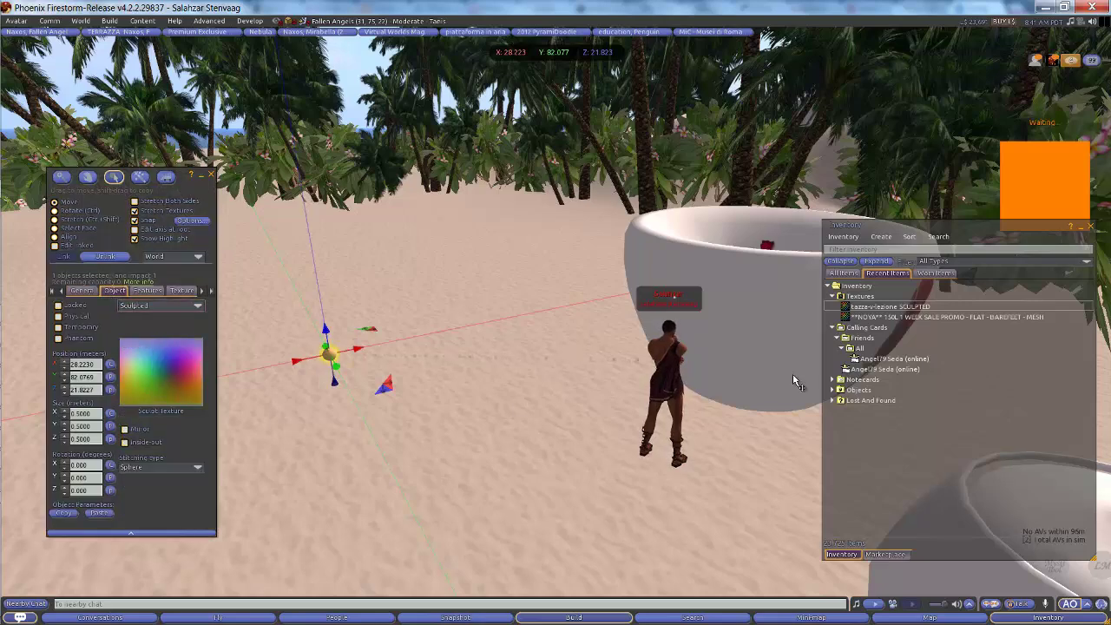
drag(879, 315, 175, 383)
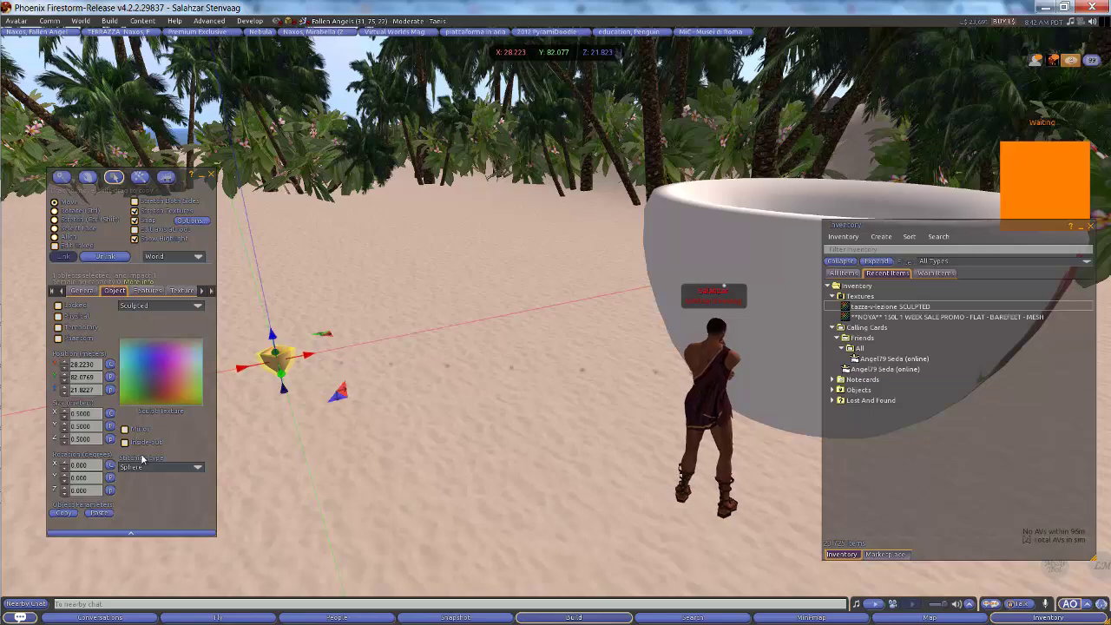
click(140, 469)
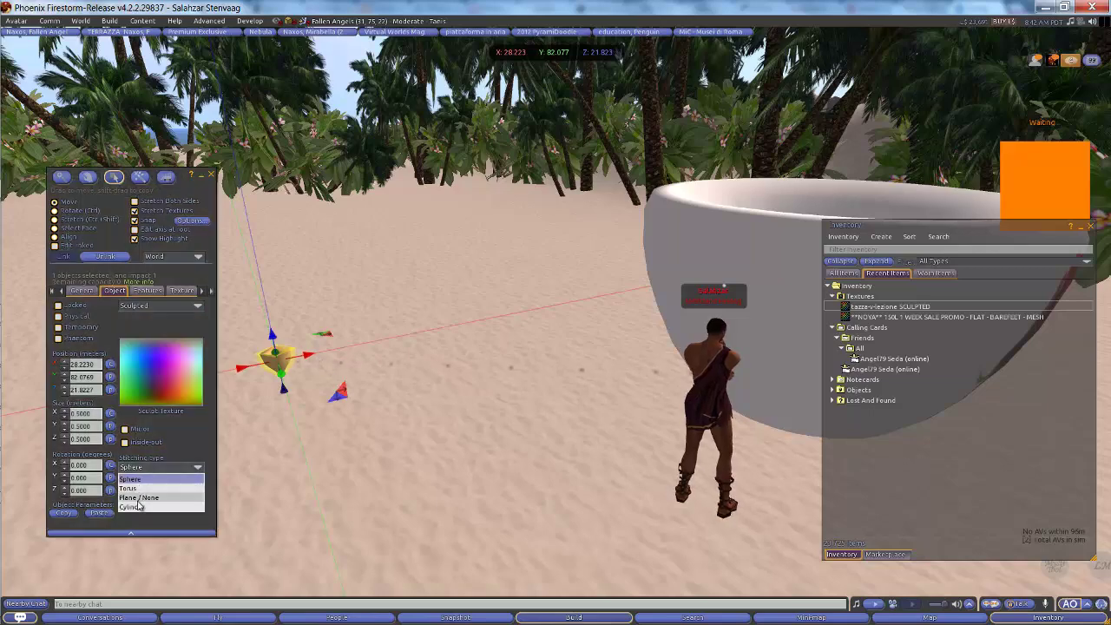
click(136, 511)
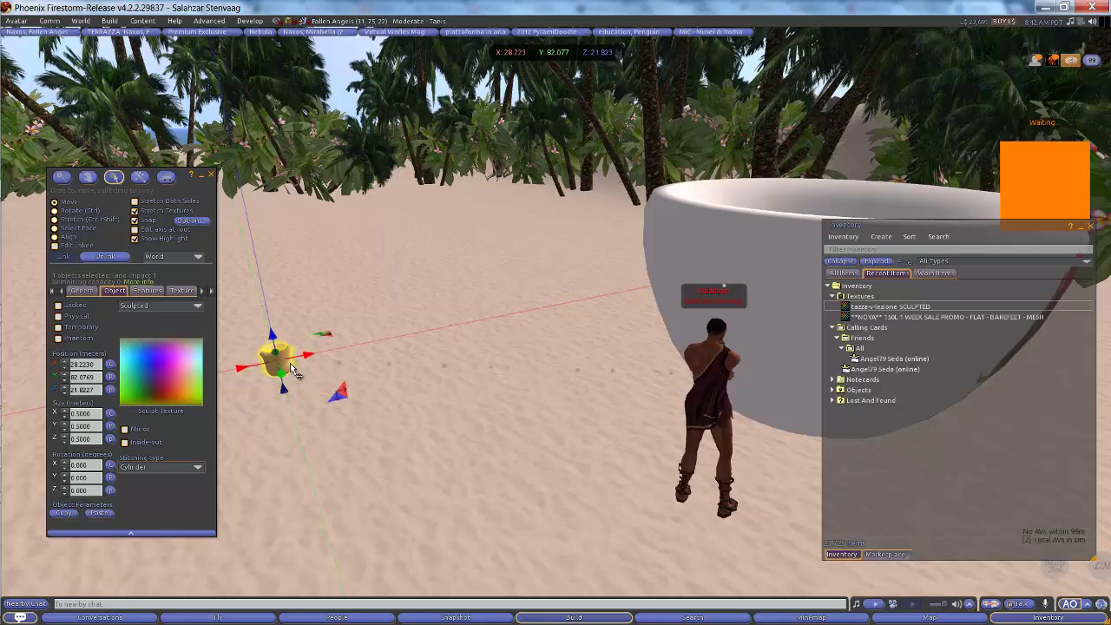
Stretch the pot to 2.5 m wide and lower its height to about 1.39 m
key(ctrl+shift)
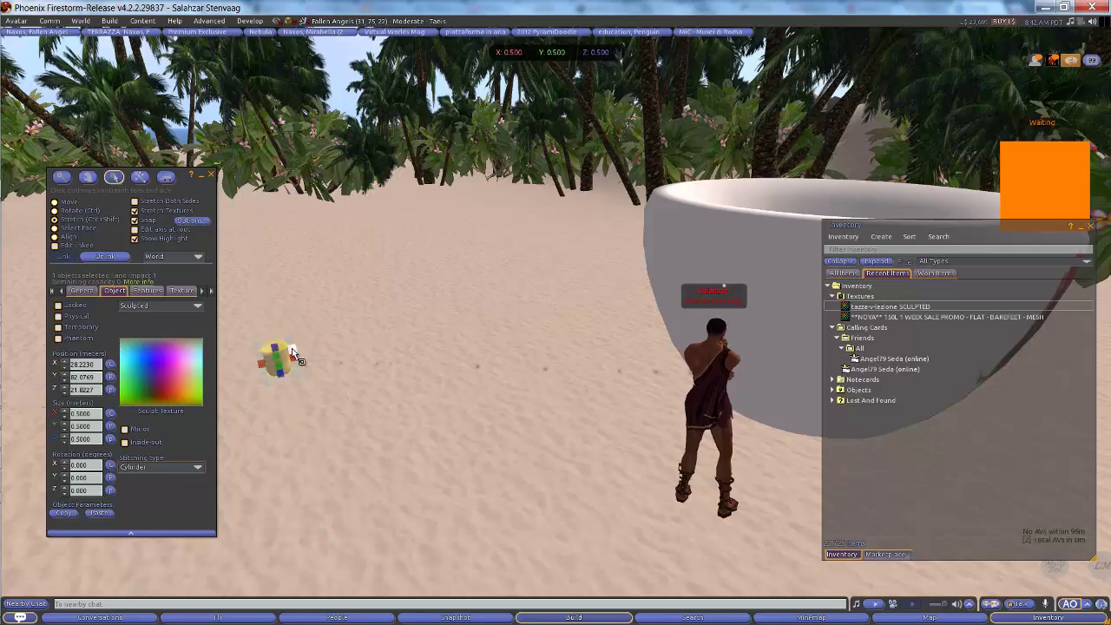
drag(292, 353, 460, 316)
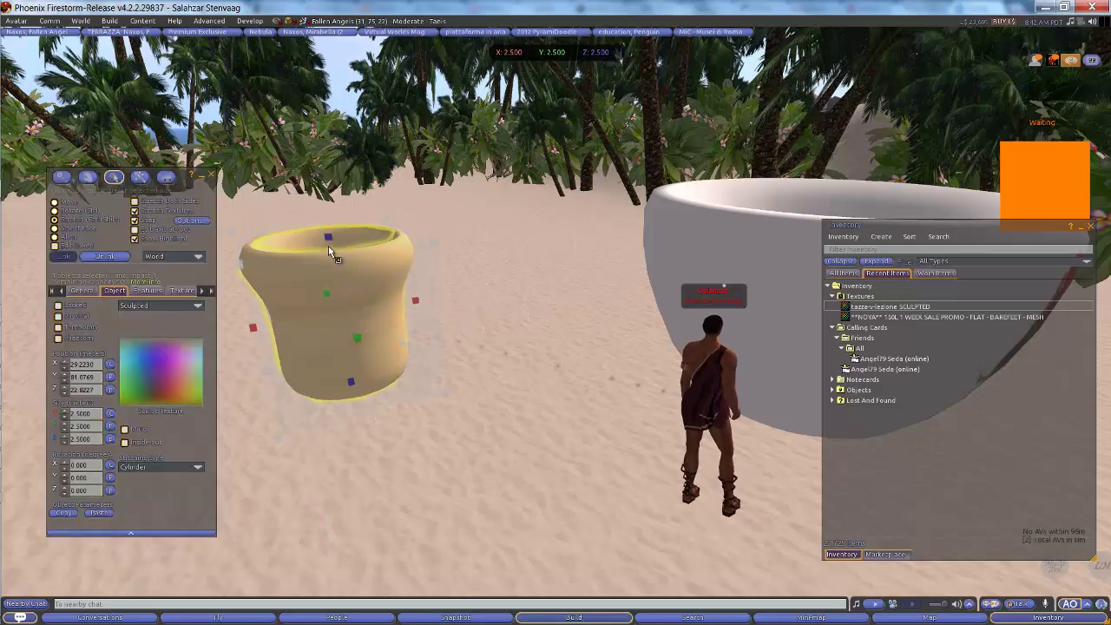
drag(329, 238, 332, 308)
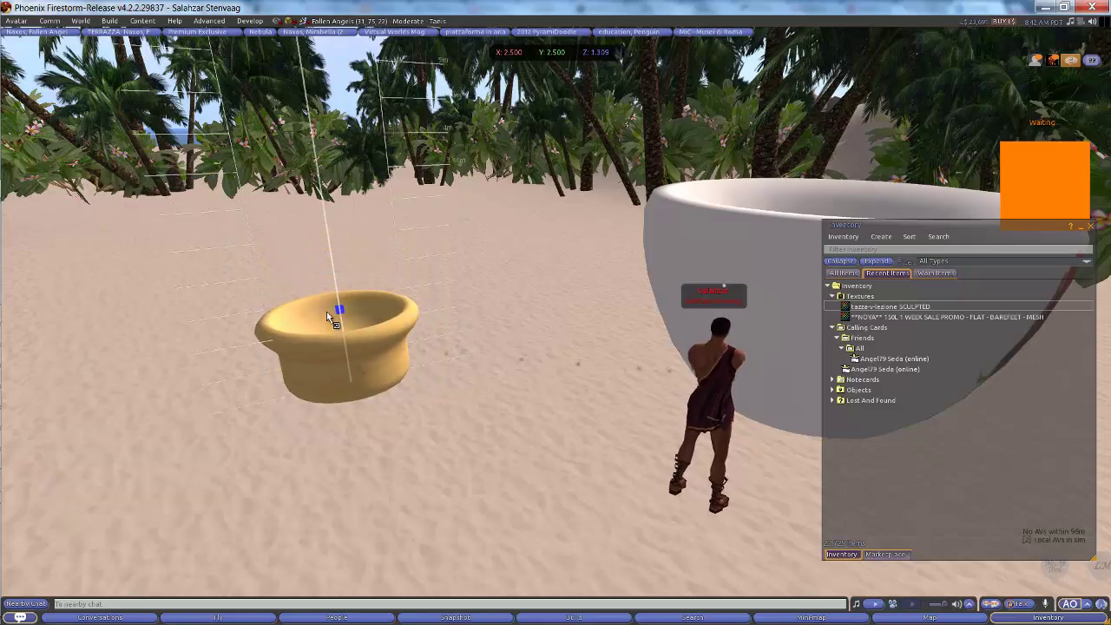
alt+click(328, 311)
scroll(559, 332, up, 5)
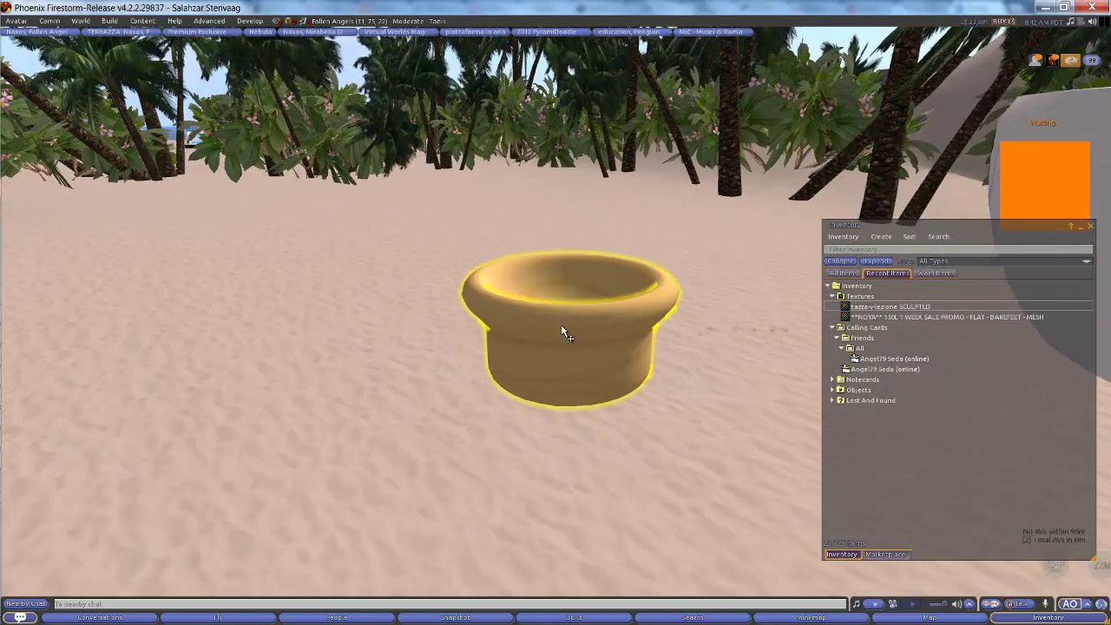
scroll(559, 336, down, 10)
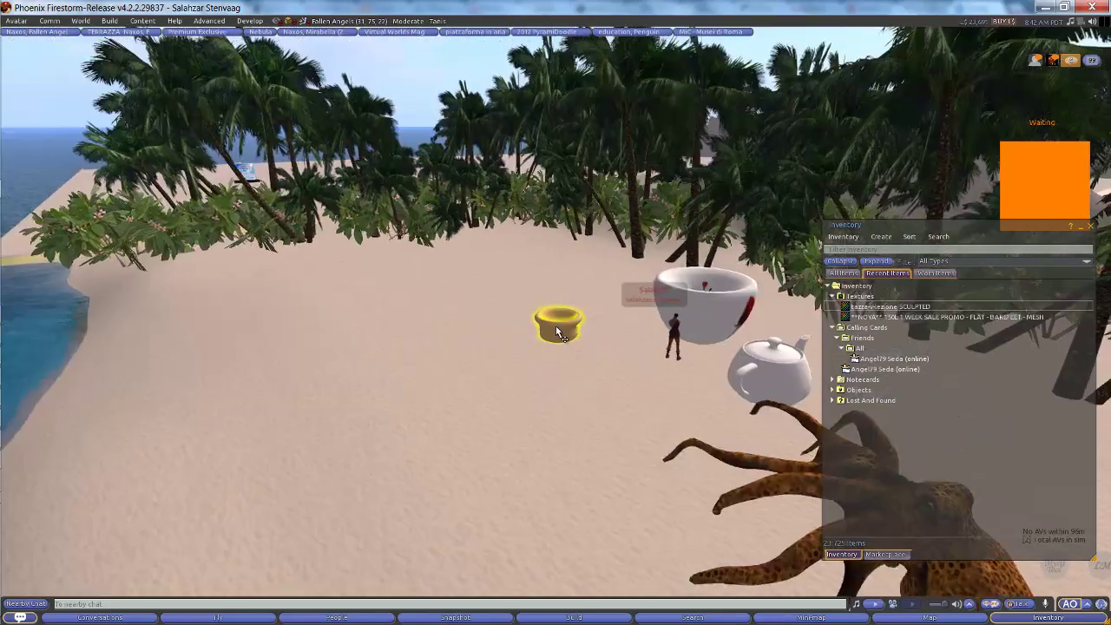
scroll(559, 335, up, 9)
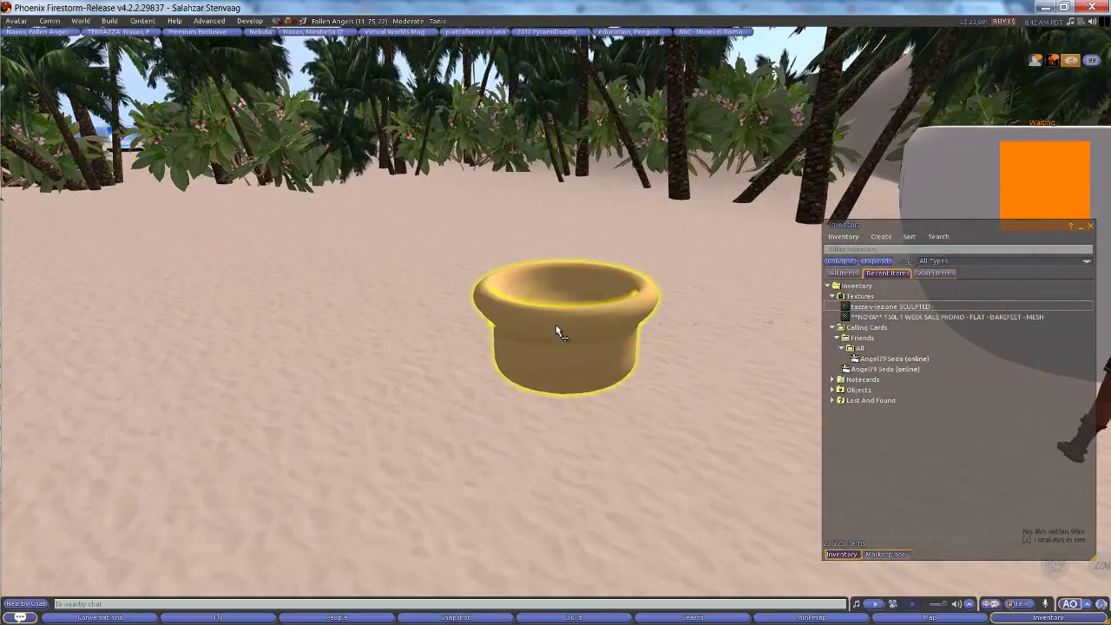
key(ctrl+3)
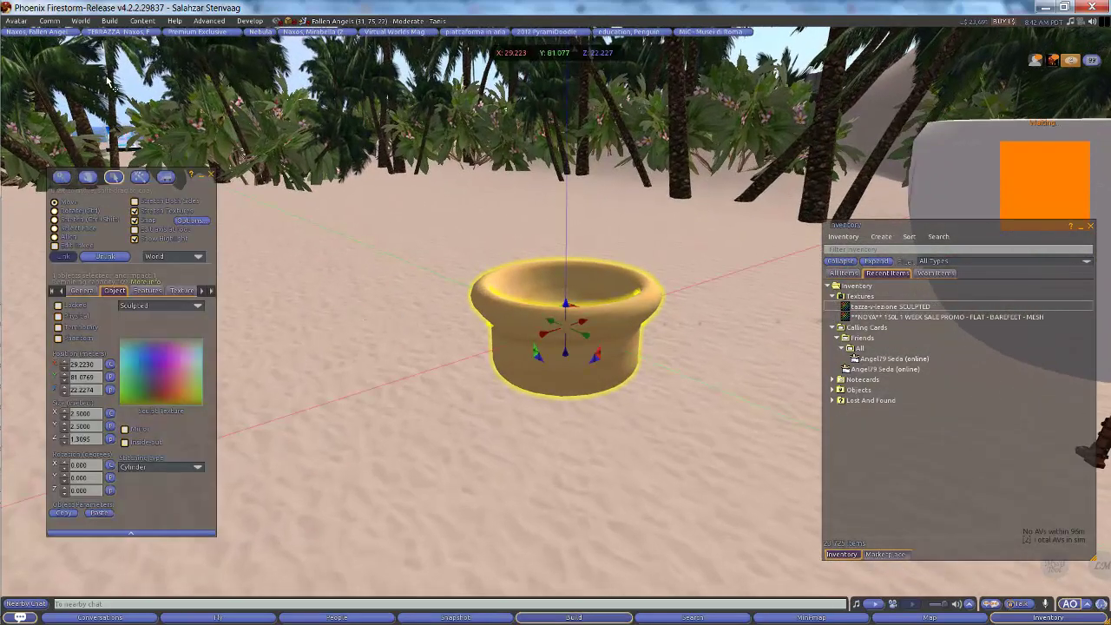
Upload tazza-v-uvmap-texturizedfinal.png as an inventory texture for L$10
click(17, 21)
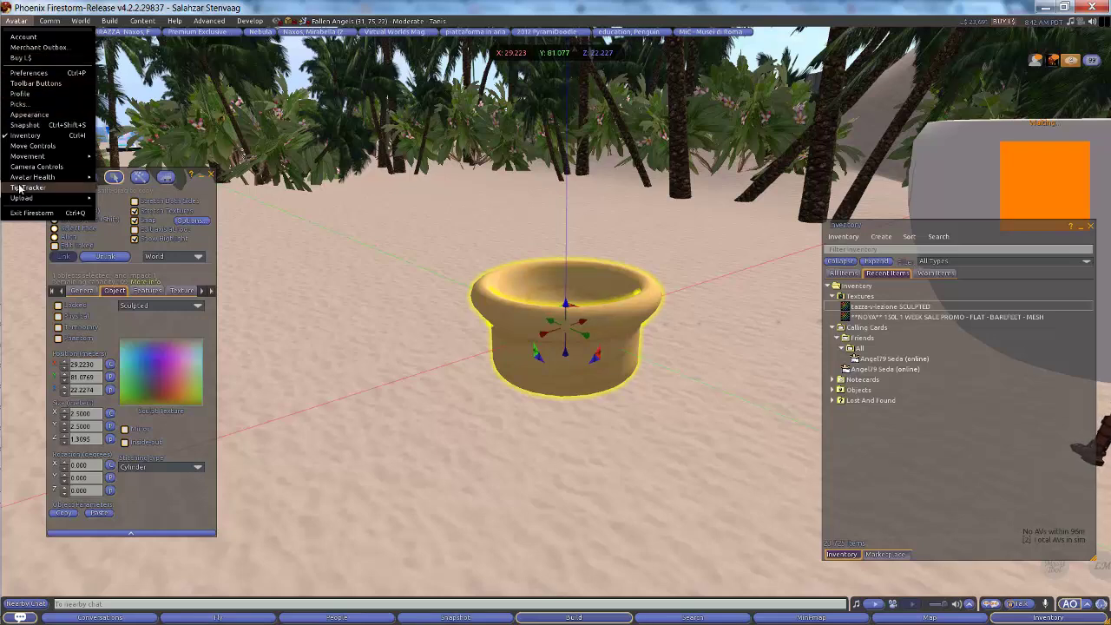
mouse_move(35, 198)
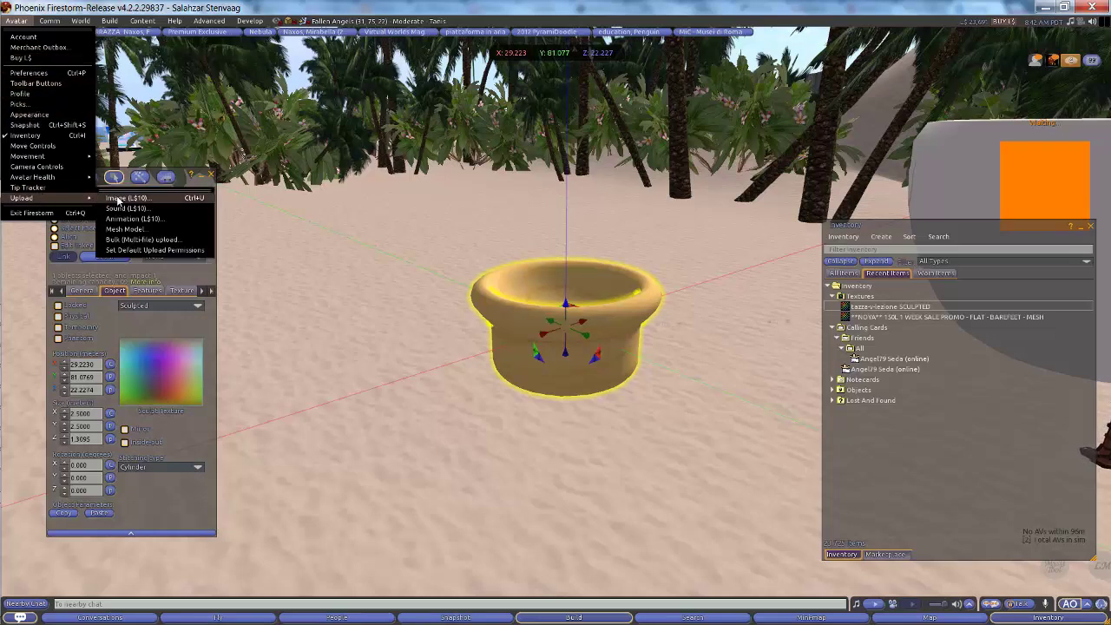
click(121, 198)
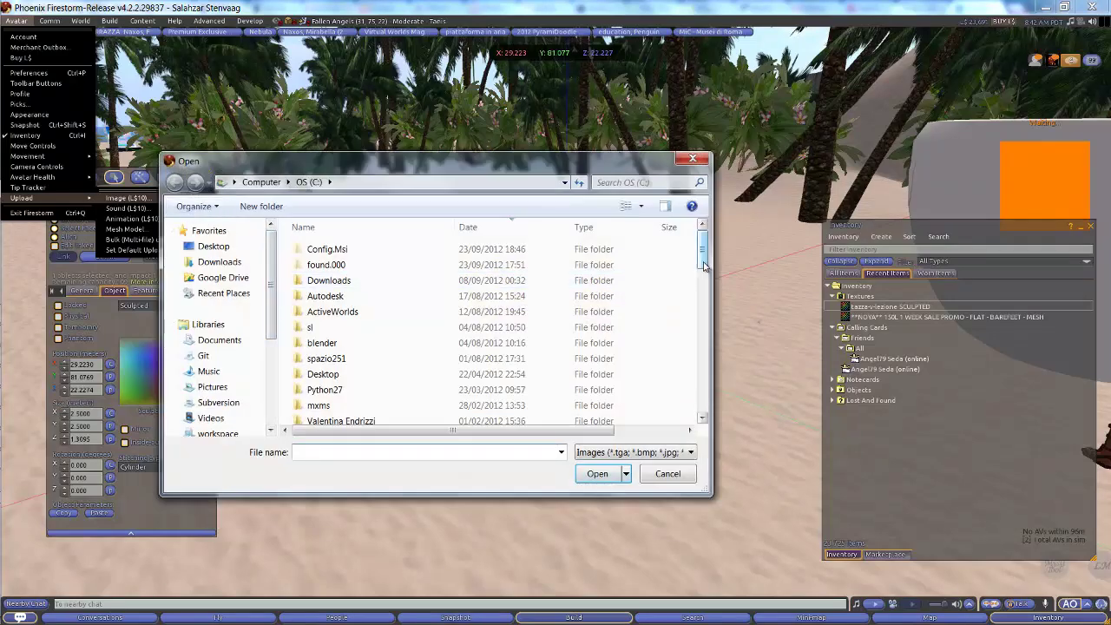
scroll(607, 295, down, 2)
scroll(659, 312, down, 3)
scroll(689, 325, down, 2)
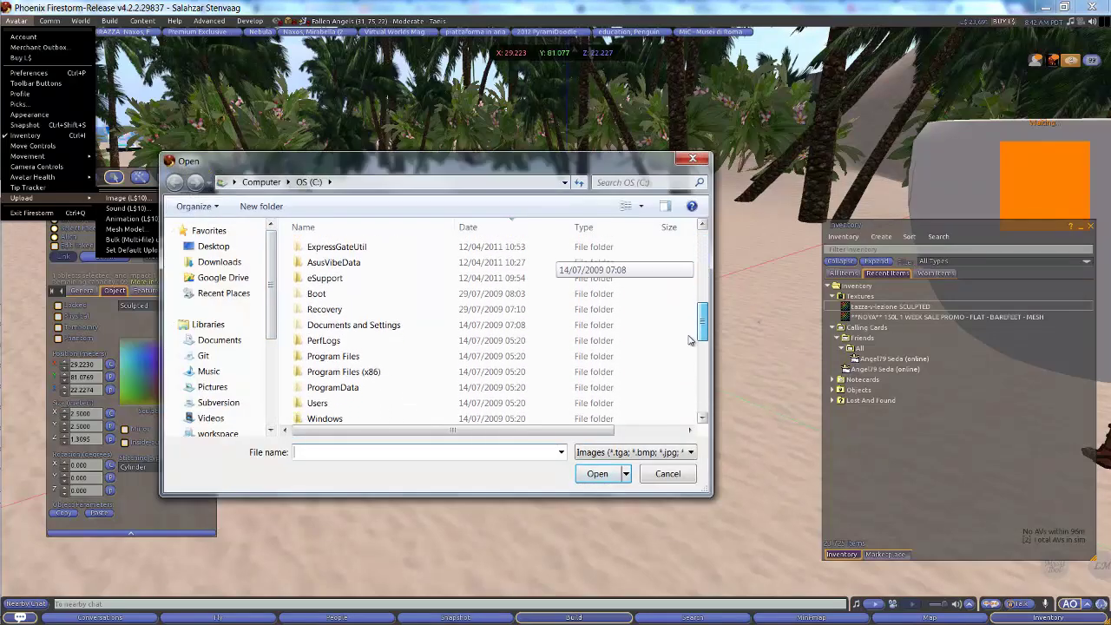
scroll(690, 347, down, 2)
click(407, 356)
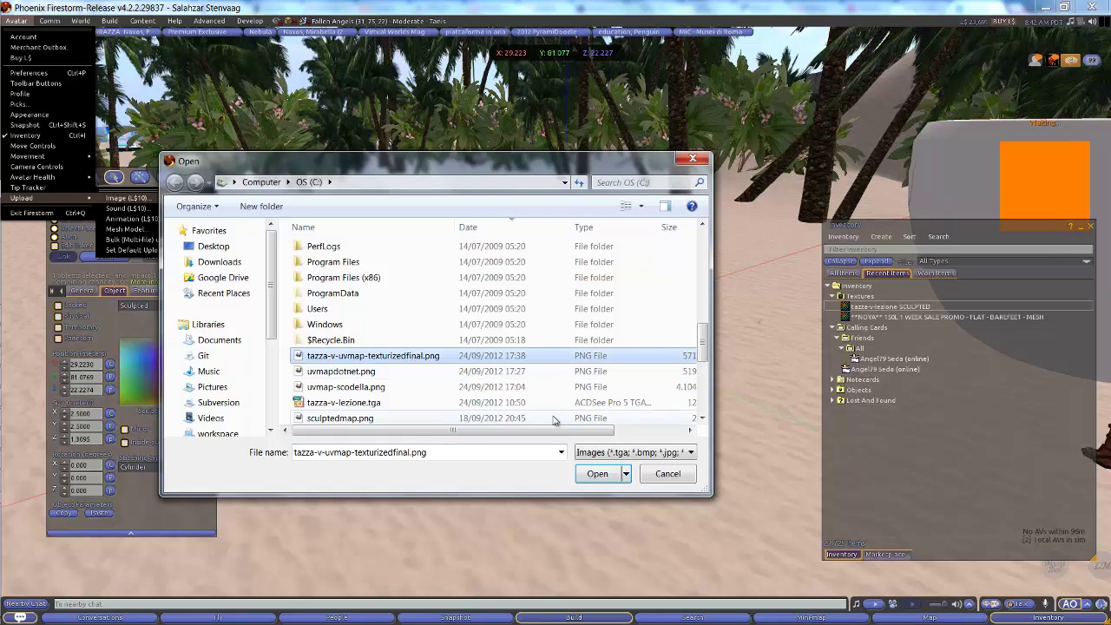
click(596, 474)
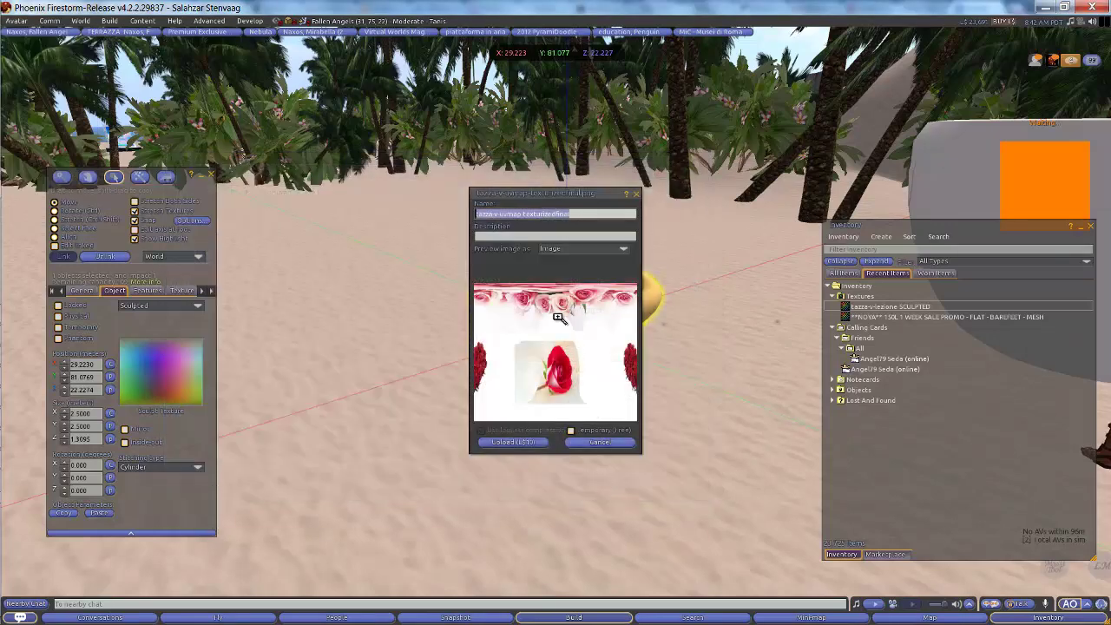
click(513, 443)
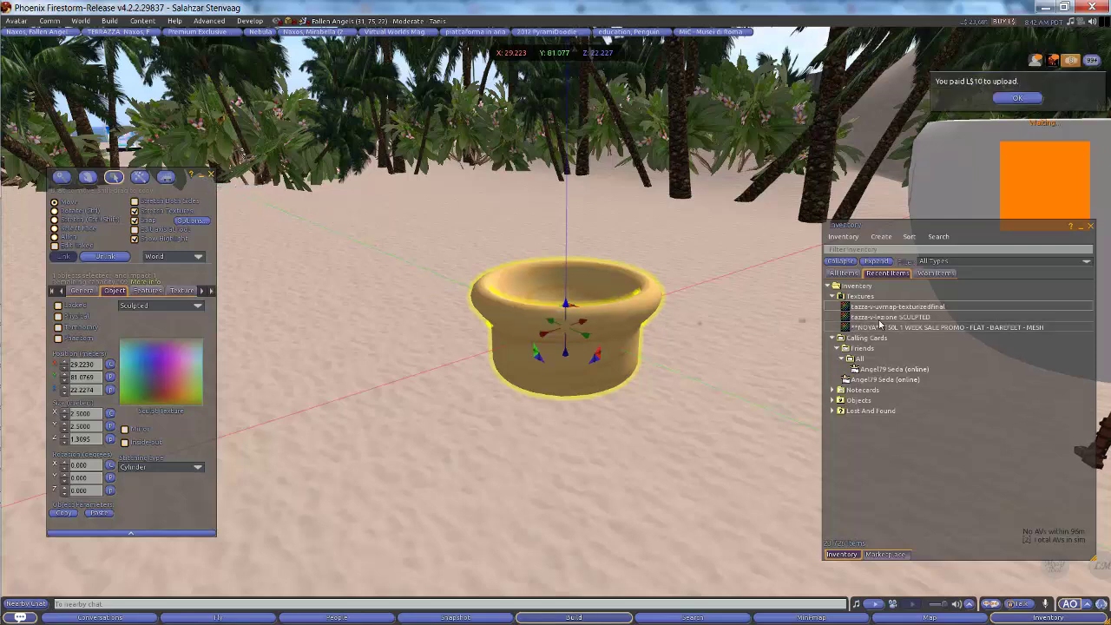
Apply the tazza-v-uvmap-texturizedfinal rose texture to the sculpted pot and close the Build window
click(181, 291)
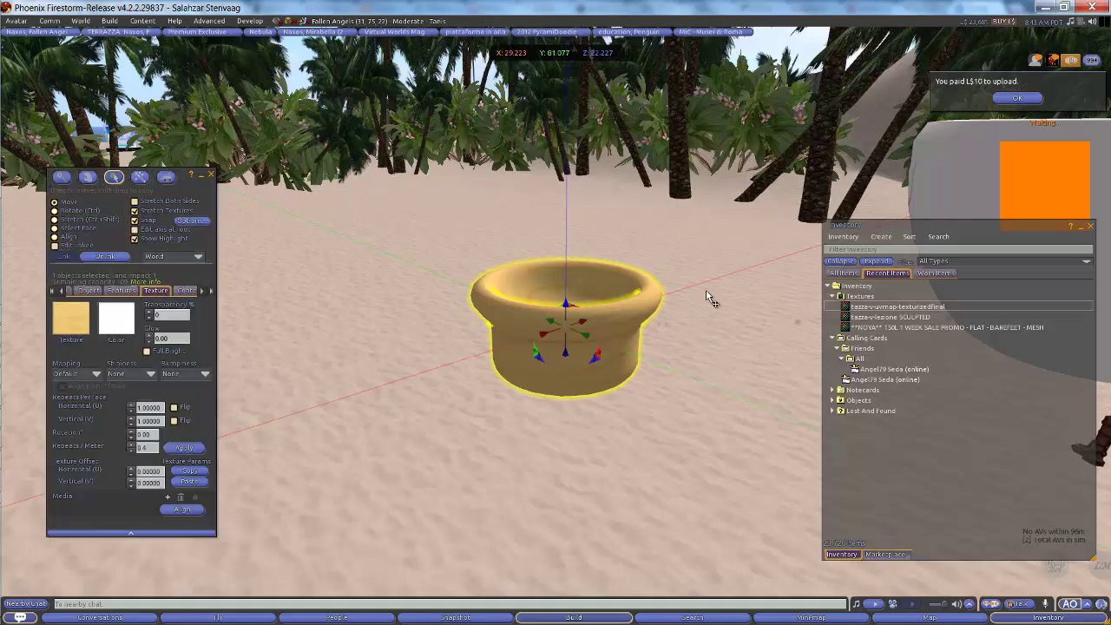
drag(848, 310, 312, 360)
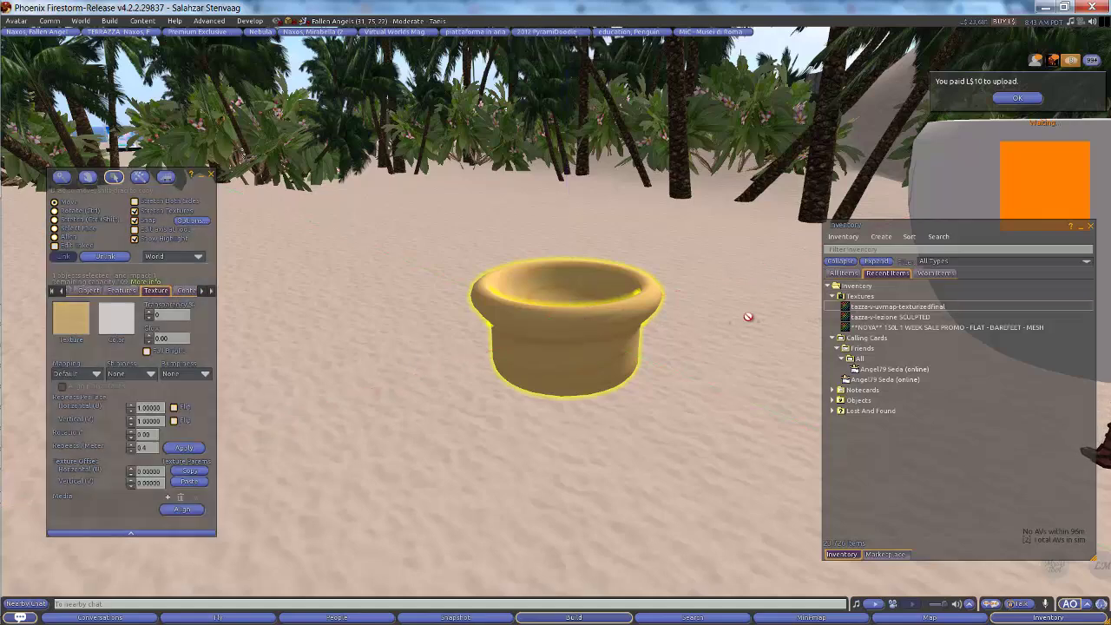
drag(137, 349, 868, 330)
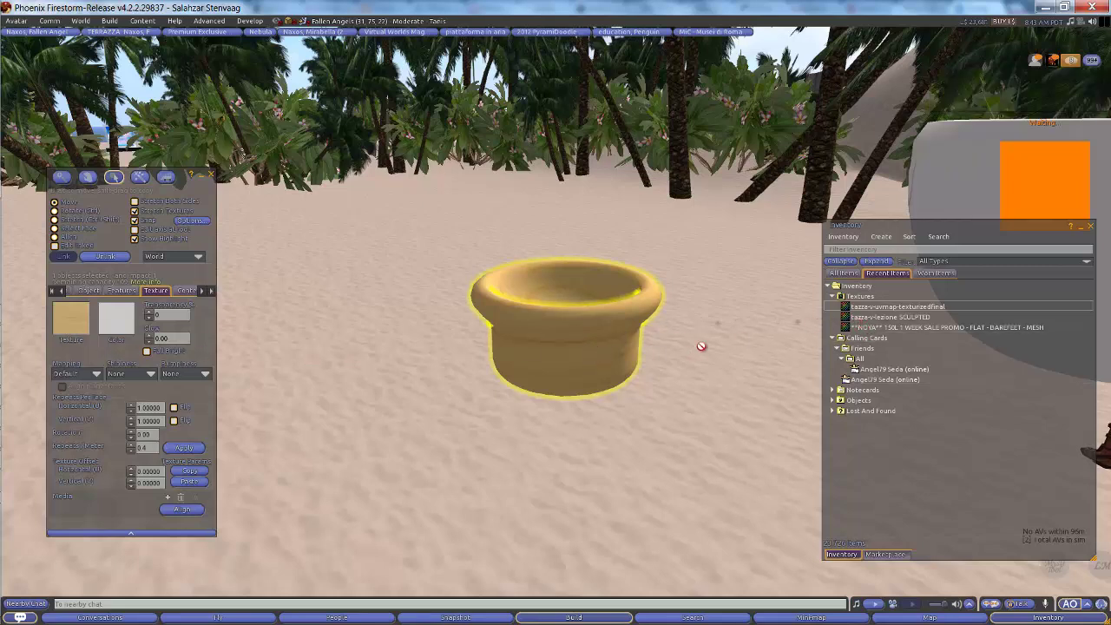
drag(867, 329, 585, 346)
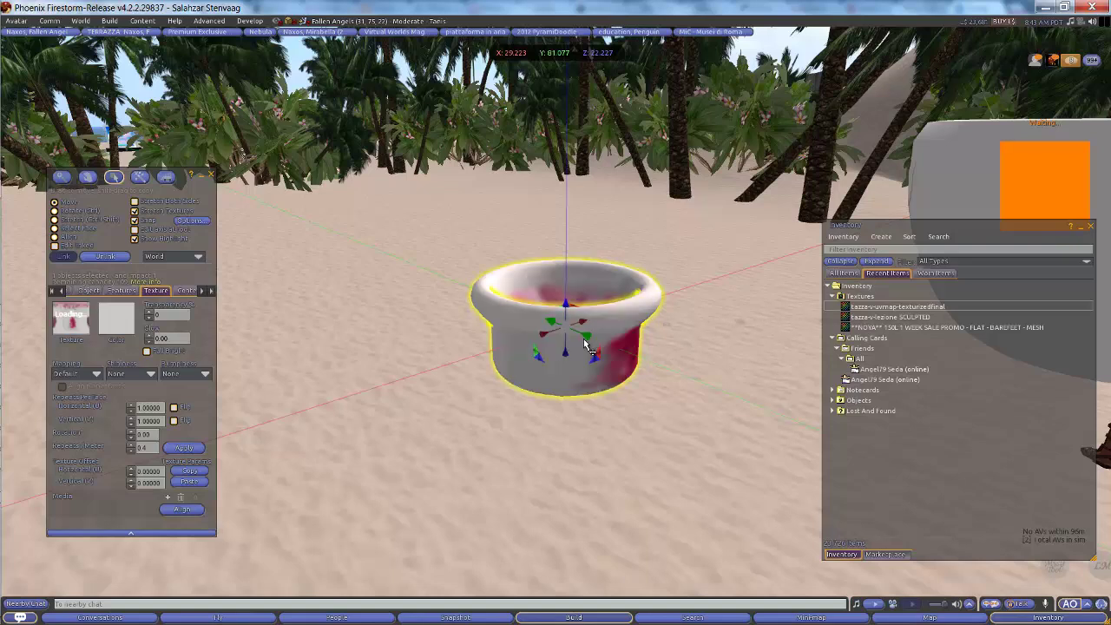
click(212, 175)
alt+drag(555, 324, 555, 327)
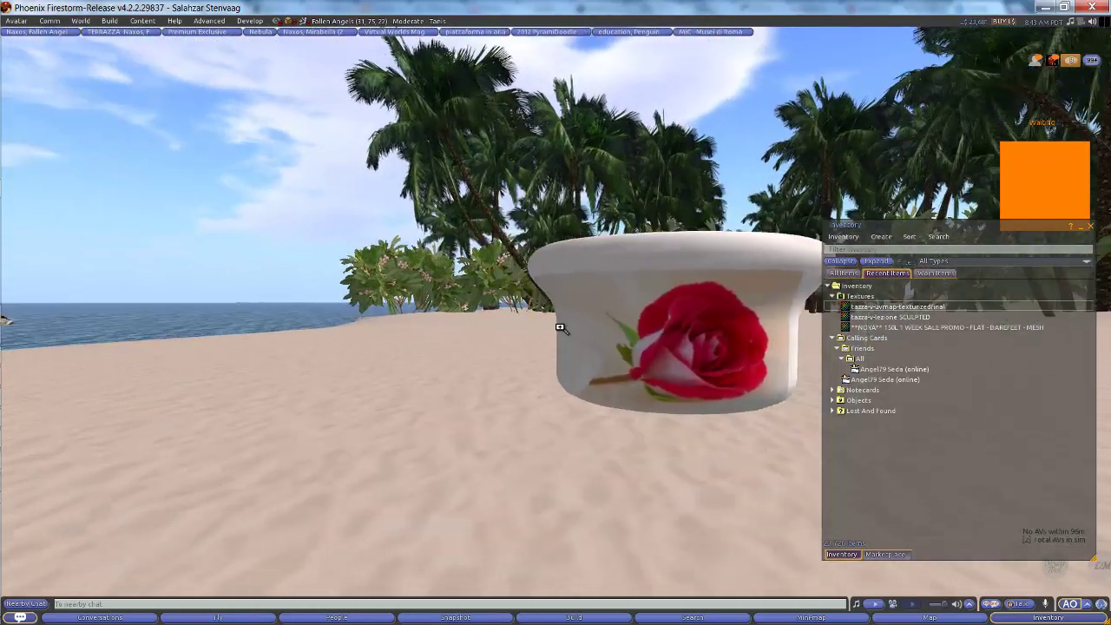
alt+scroll(555, 326, up, 3)
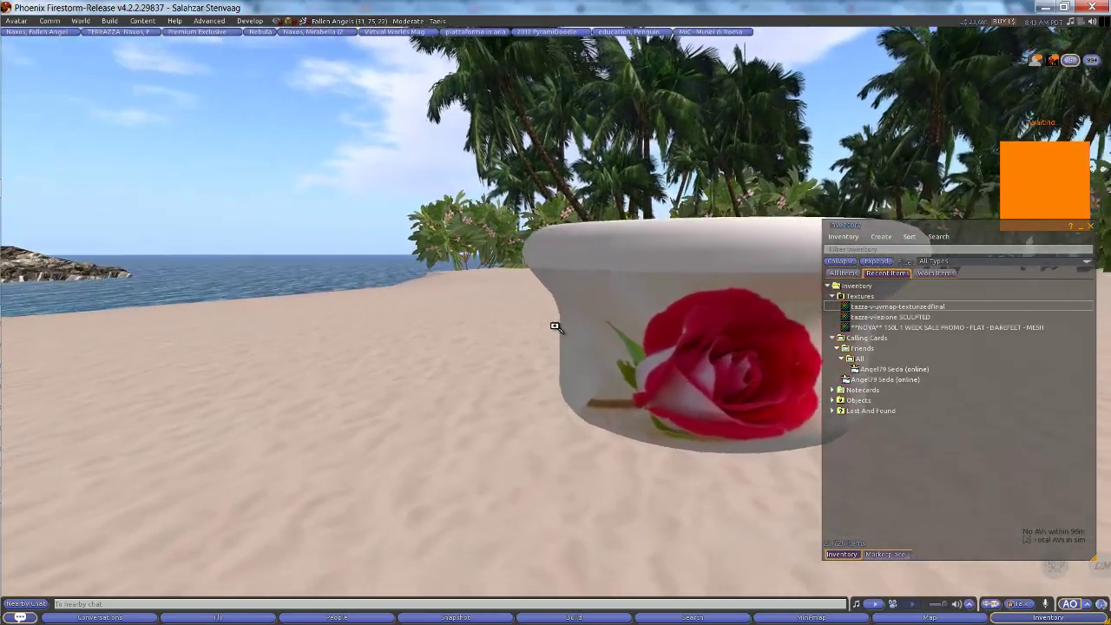
alt+drag(555, 326, 554, 326)
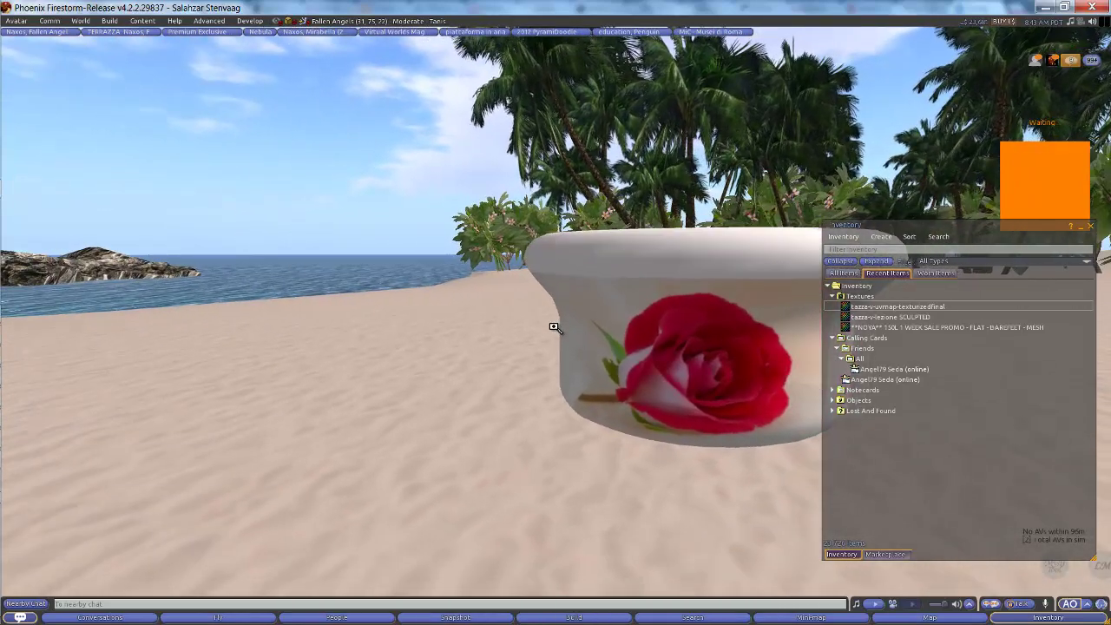
alt+click(685, 319)
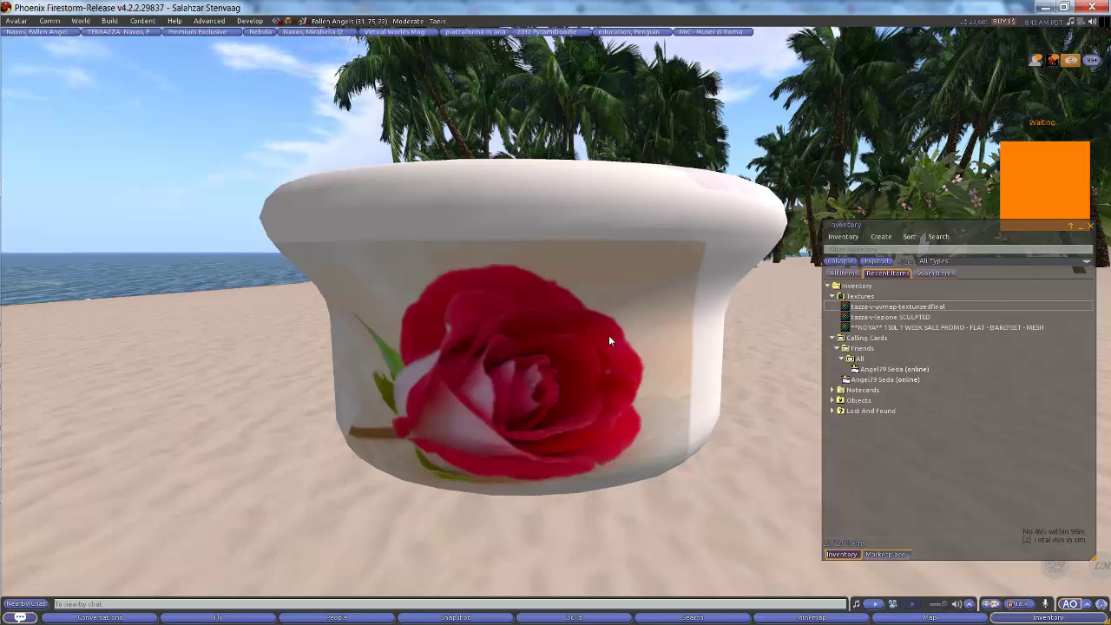
mouse_move(558, 324)
alt+mouse_down()
mouse_move(580, 322)
mouse_move(547, 335)
mouse_move(557, 327)
alt+mouse_up()
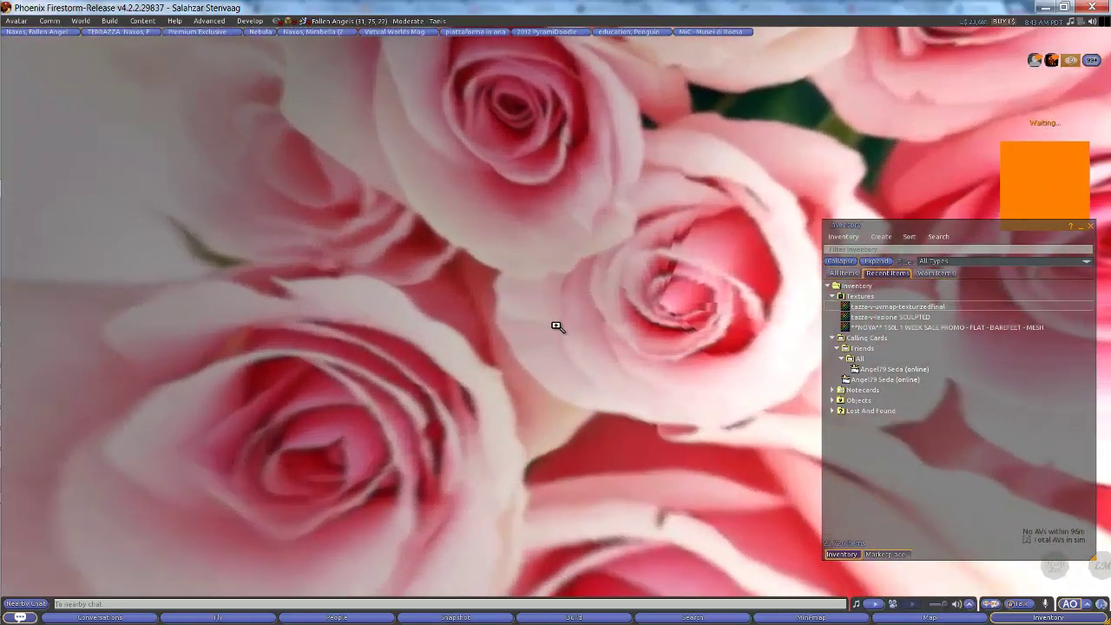
alt+drag(687, 329, 556, 325)
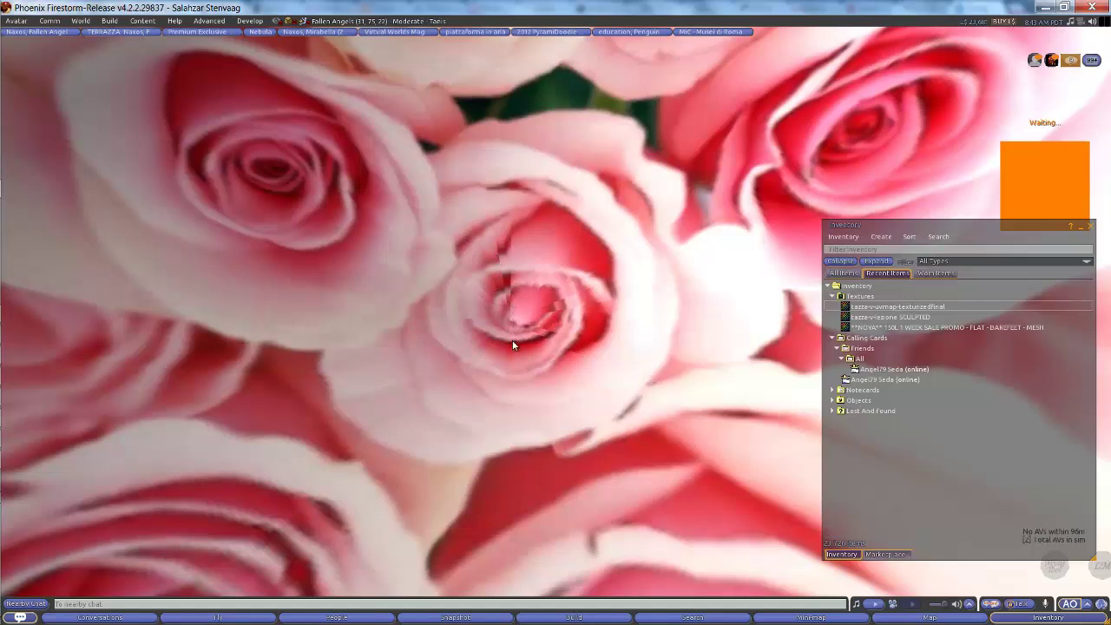
mouse_move(525, 336)
alt+mouse_down()
mouse_move(555, 323)
mouse_move(556, 341)
mouse_move(556, 329)
alt+mouse_up()
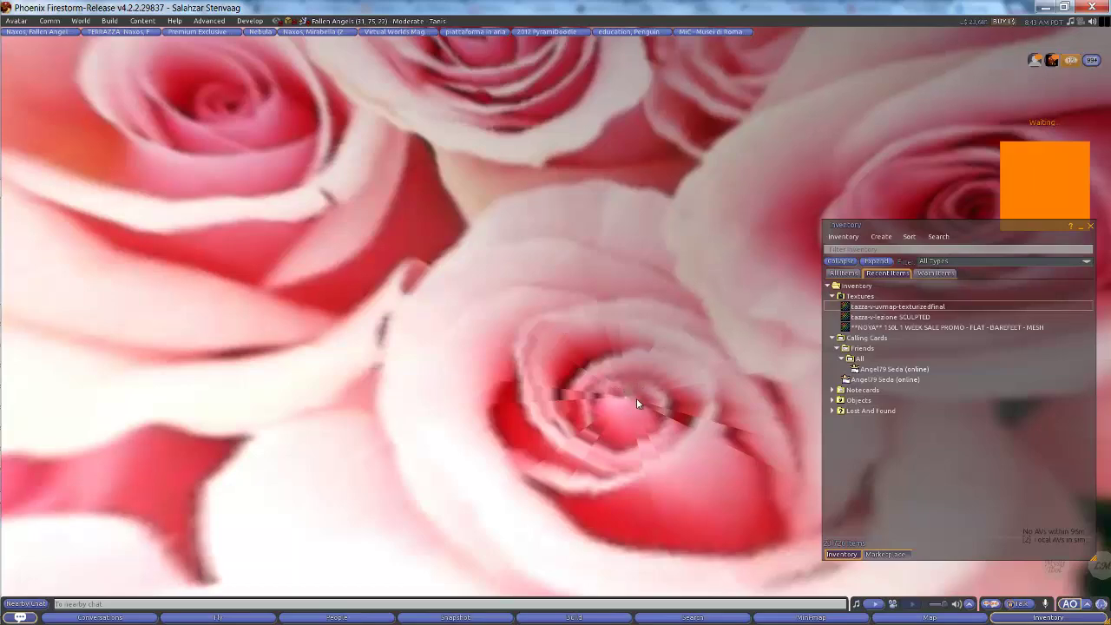
alt+drag(659, 384, 557, 327)
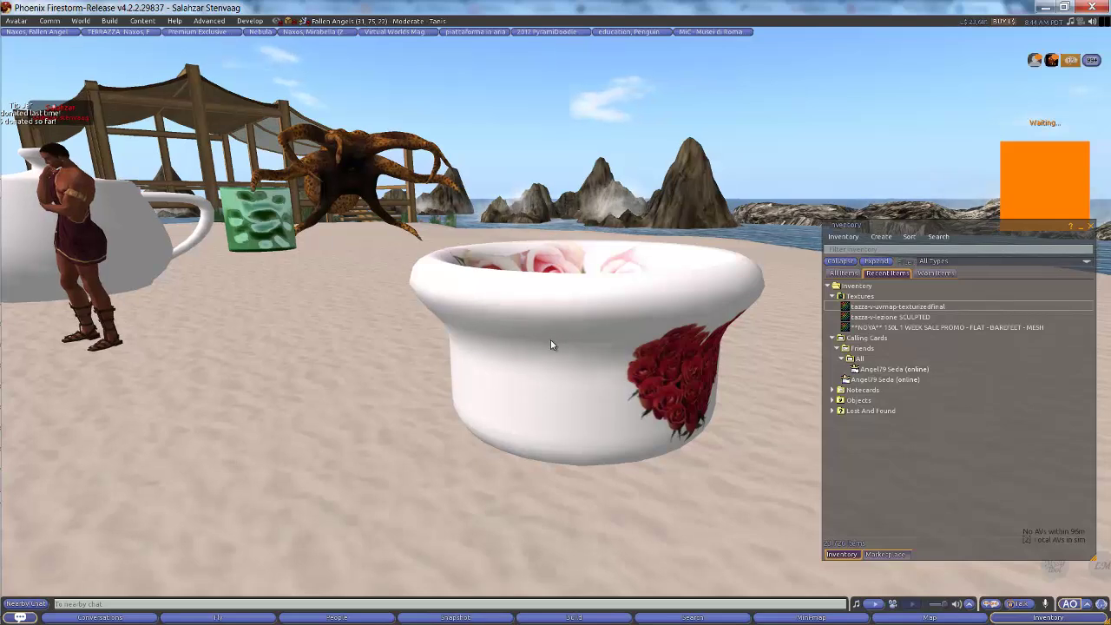